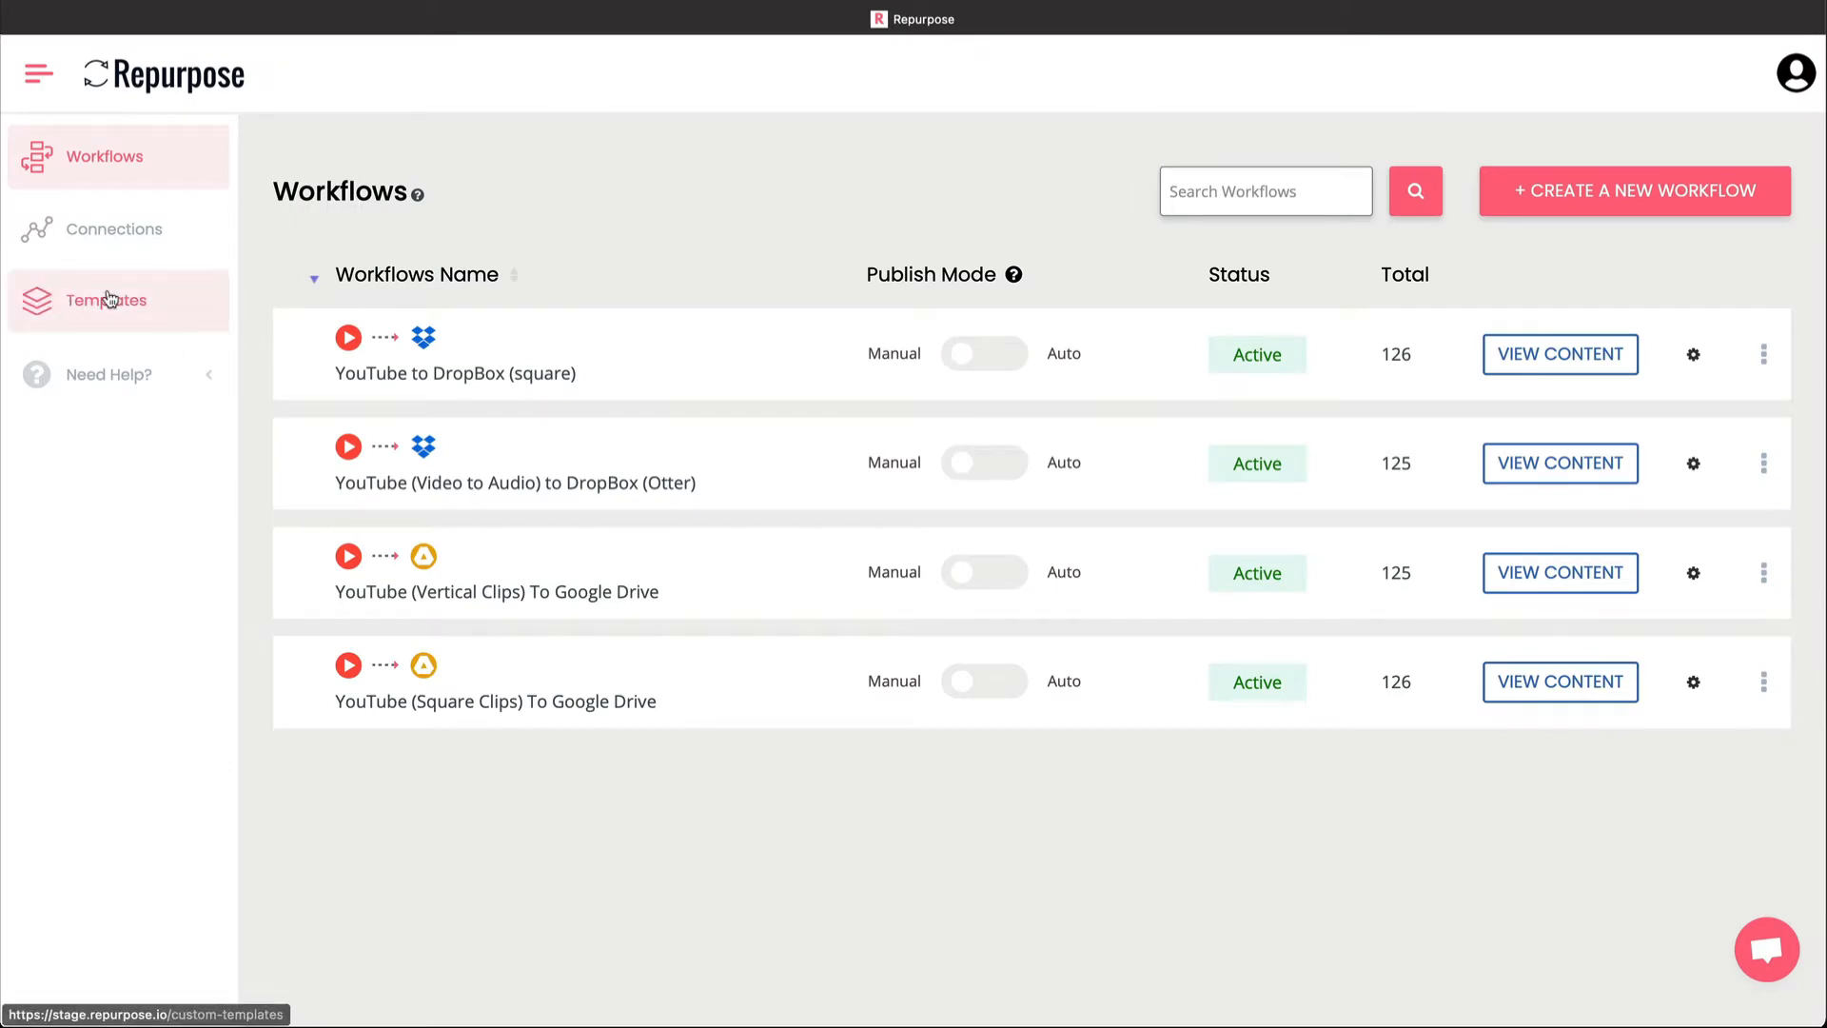
- Create a new square Video To Video template titled "My Square Template"
left_click(110, 299)
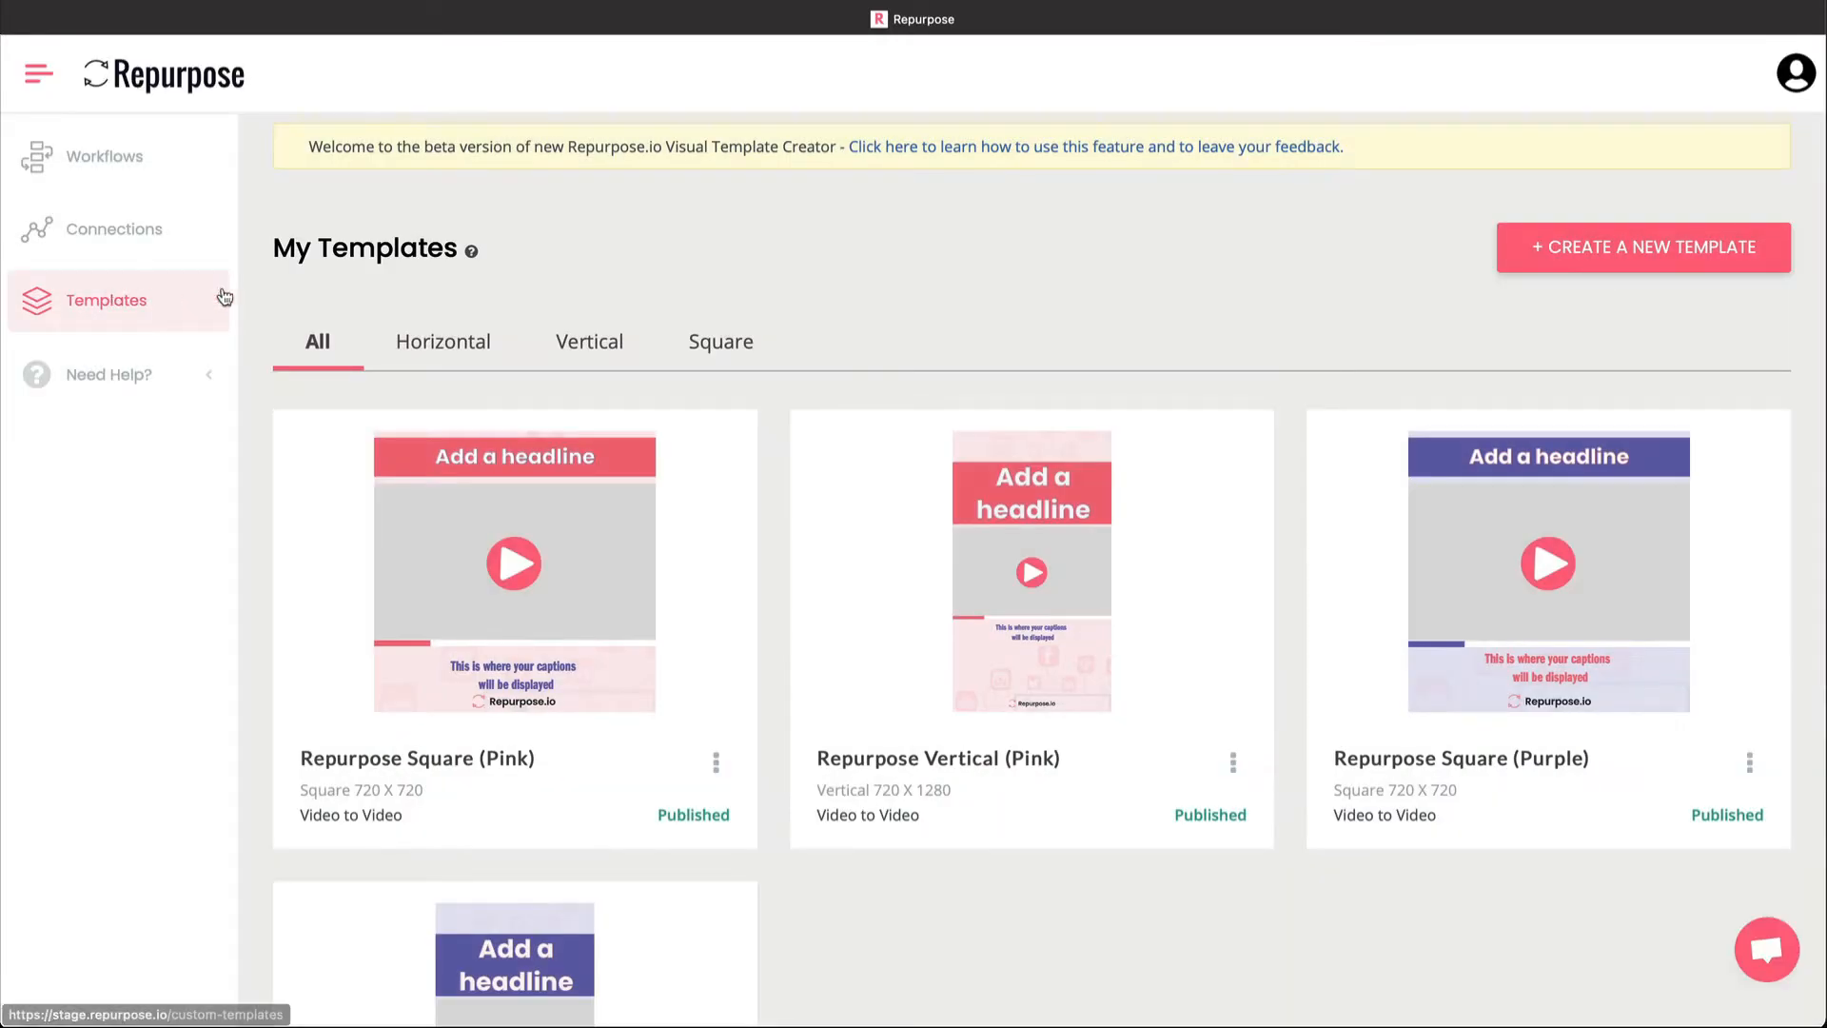
left_click(1606, 266)
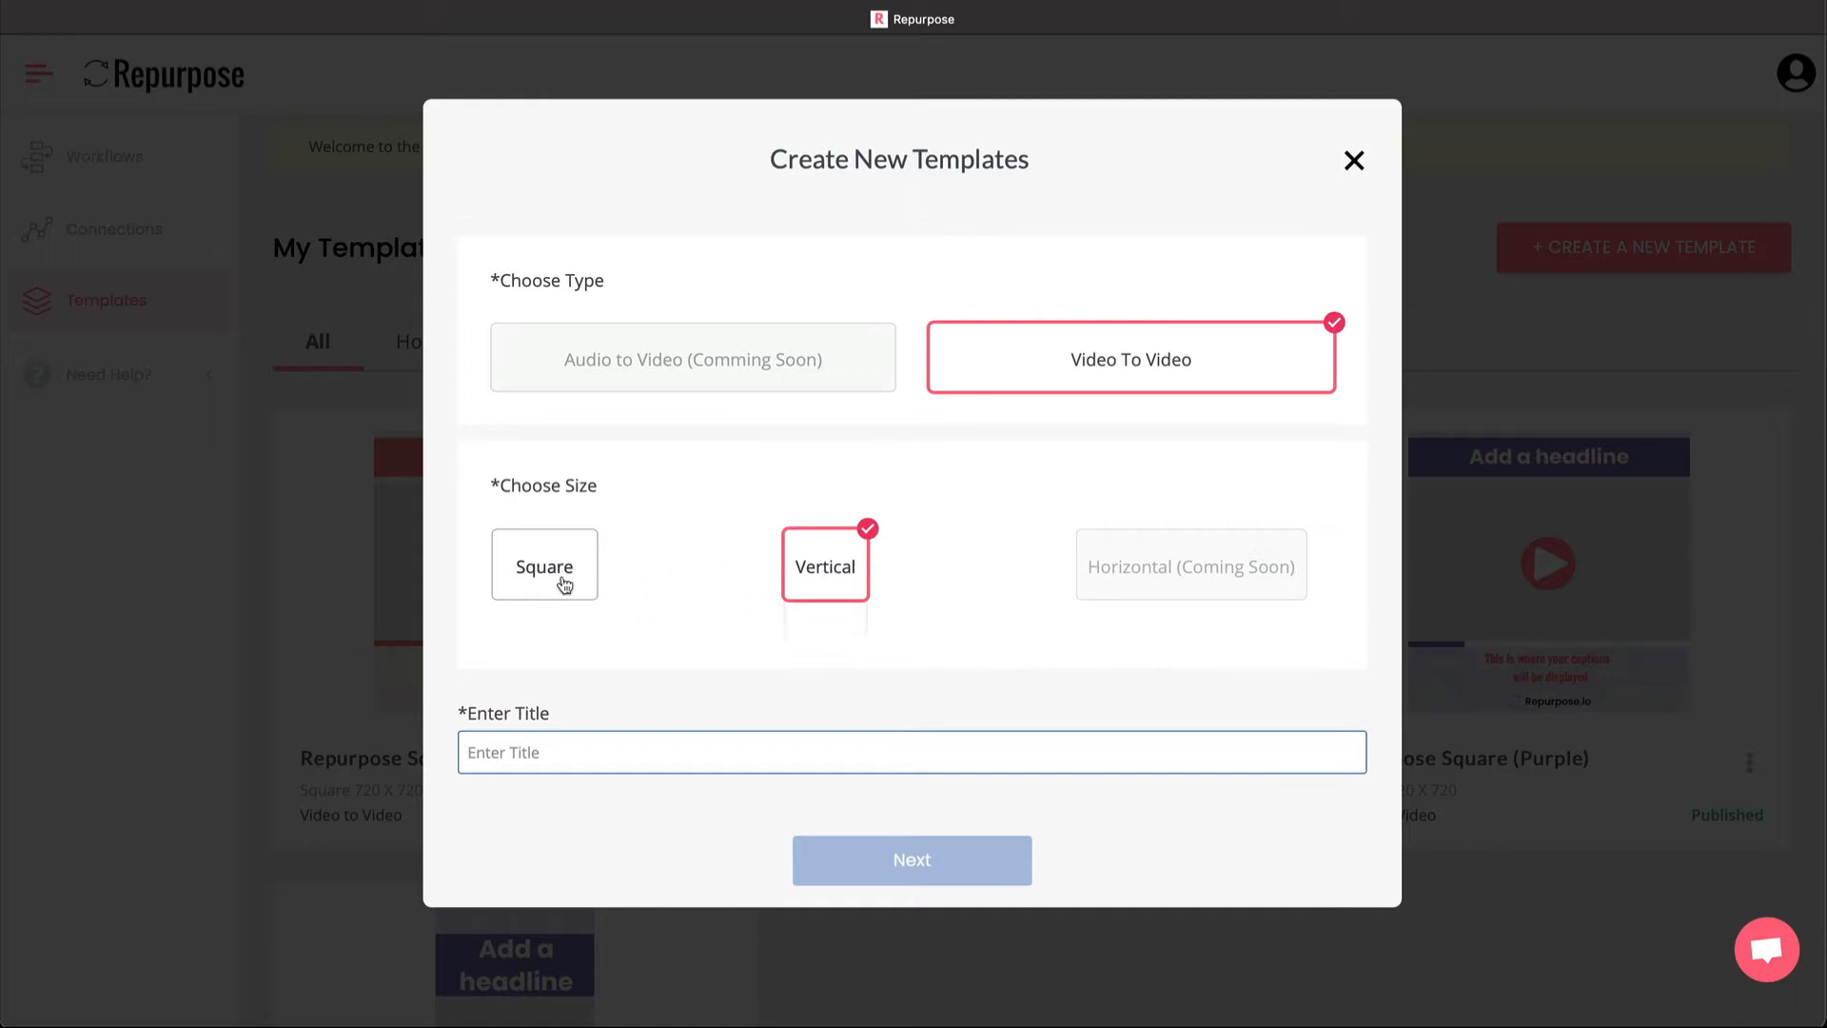
left_click(564, 585)
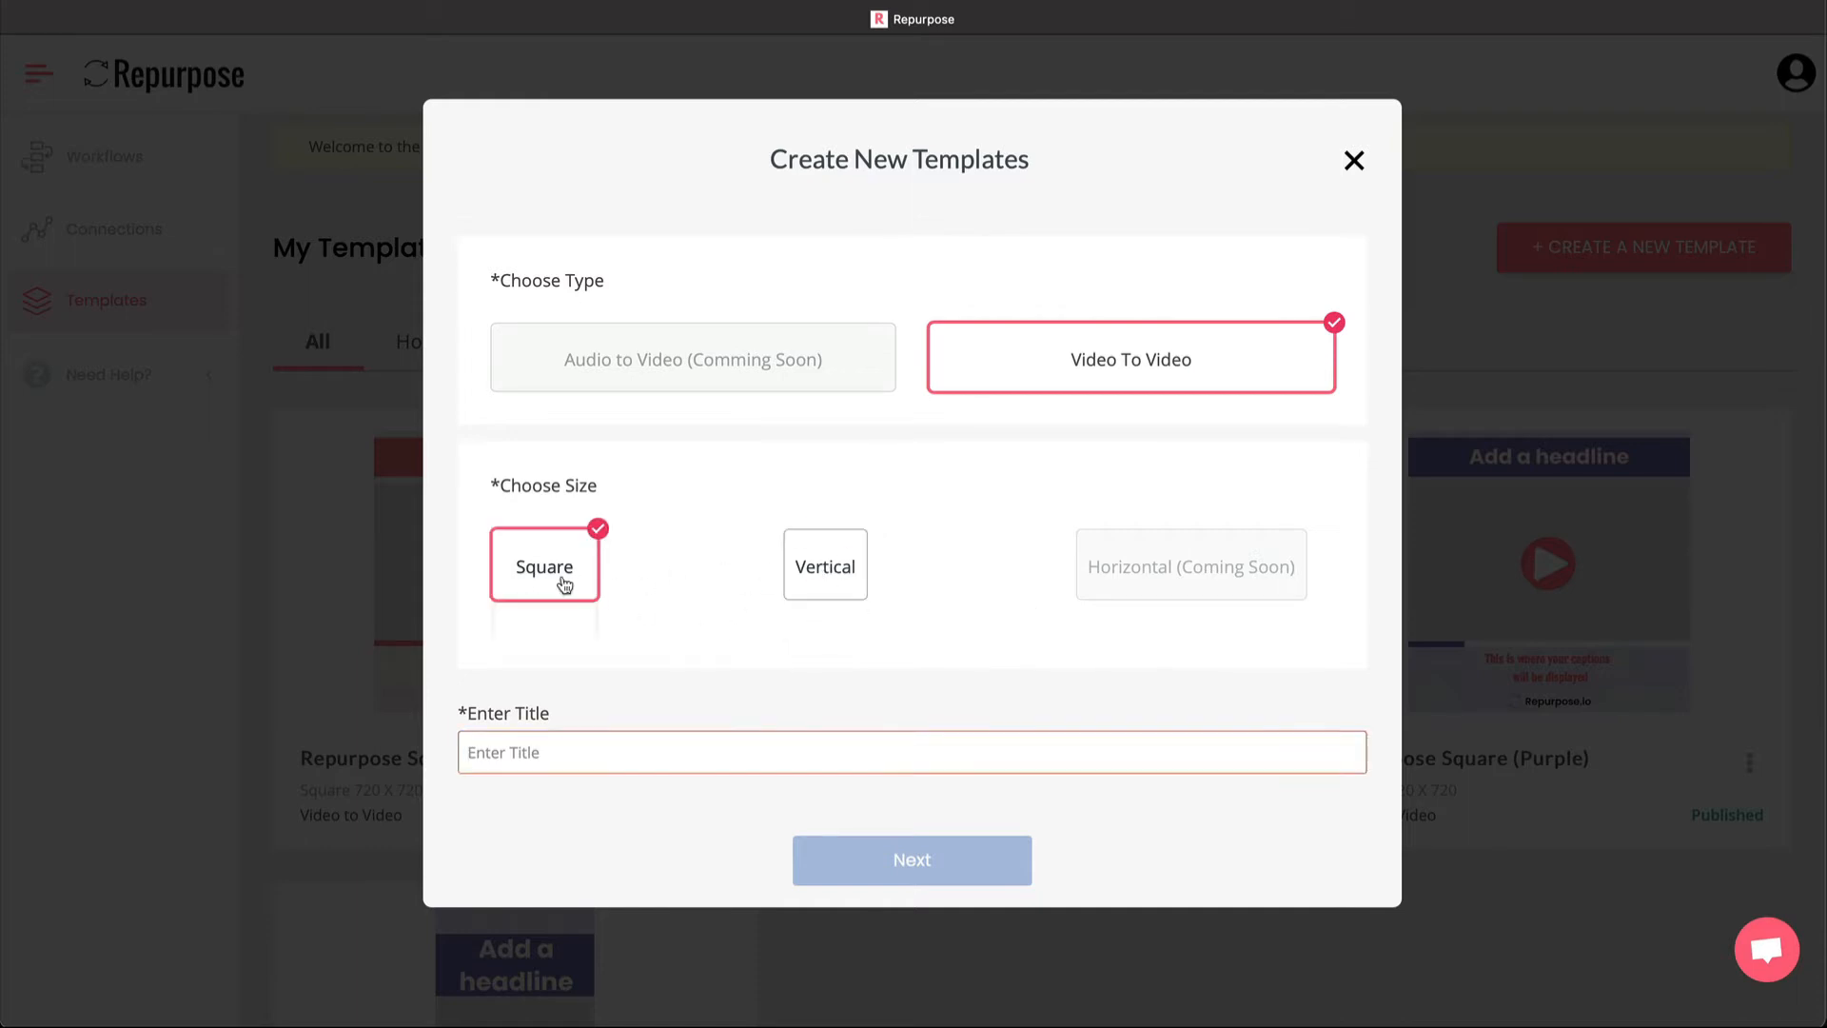
left_click(563, 758)
type("My Squa")
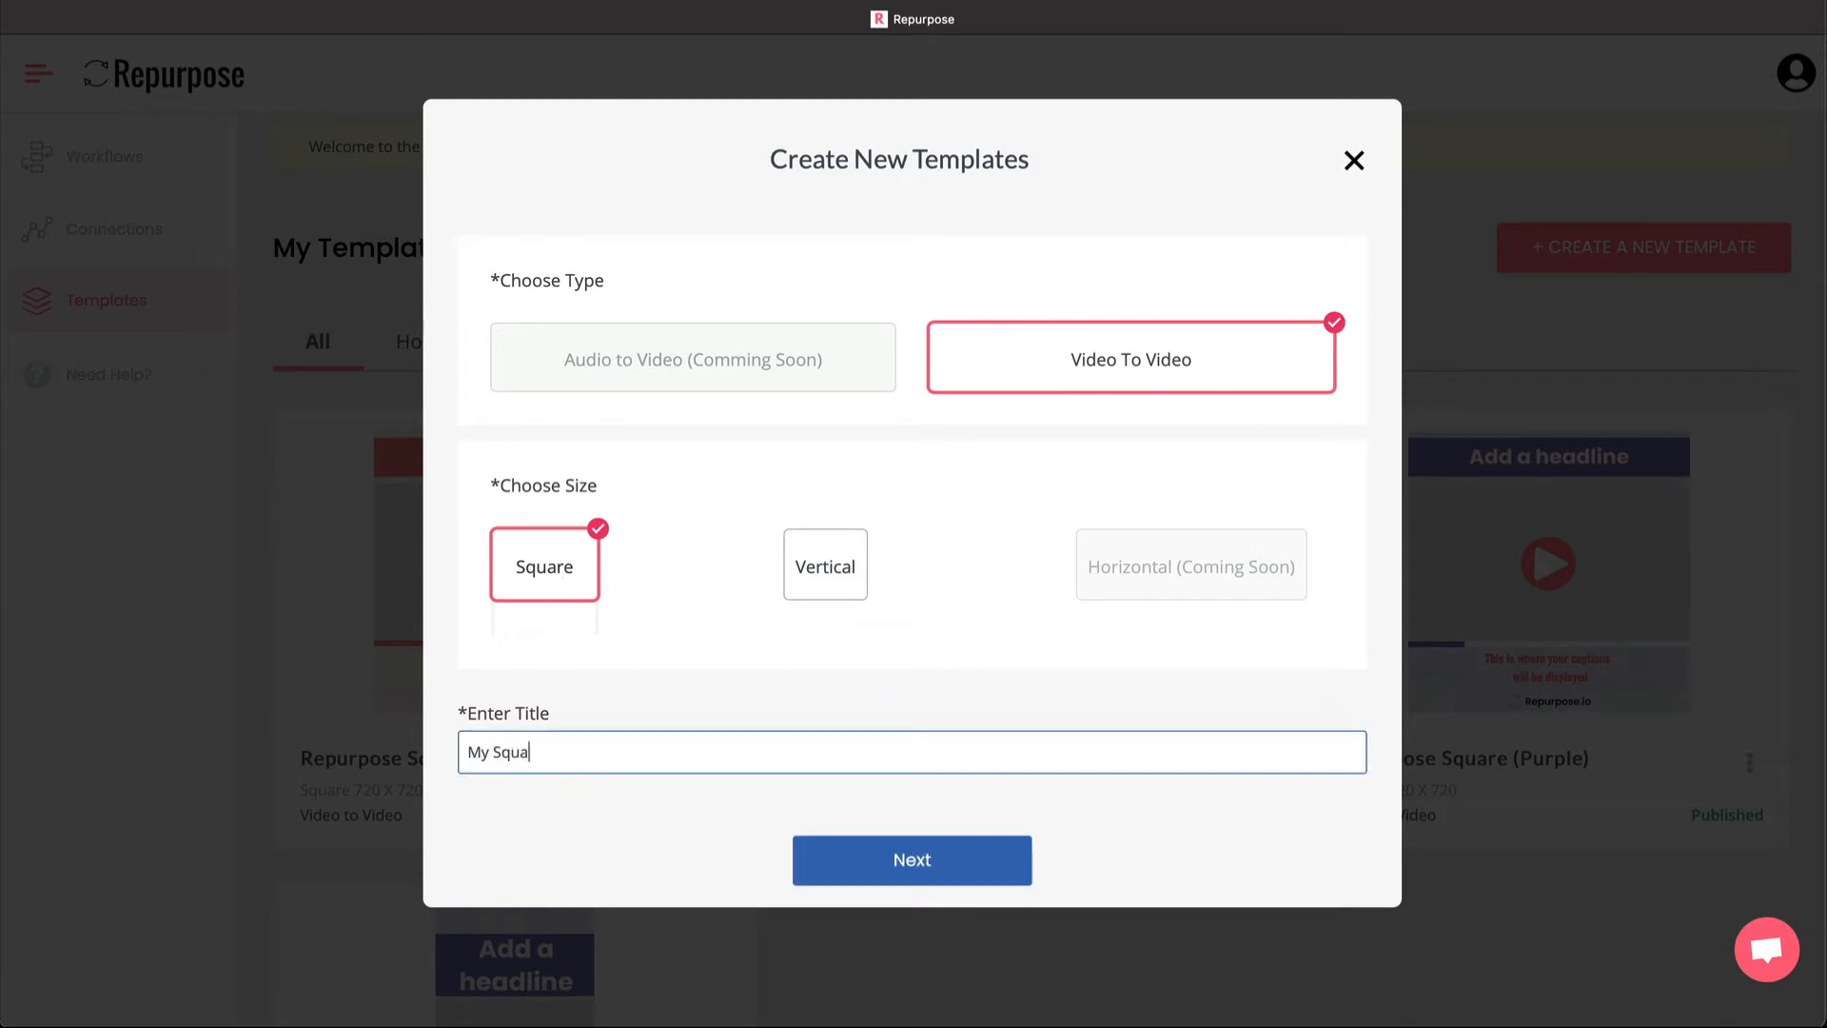
type("re Template")
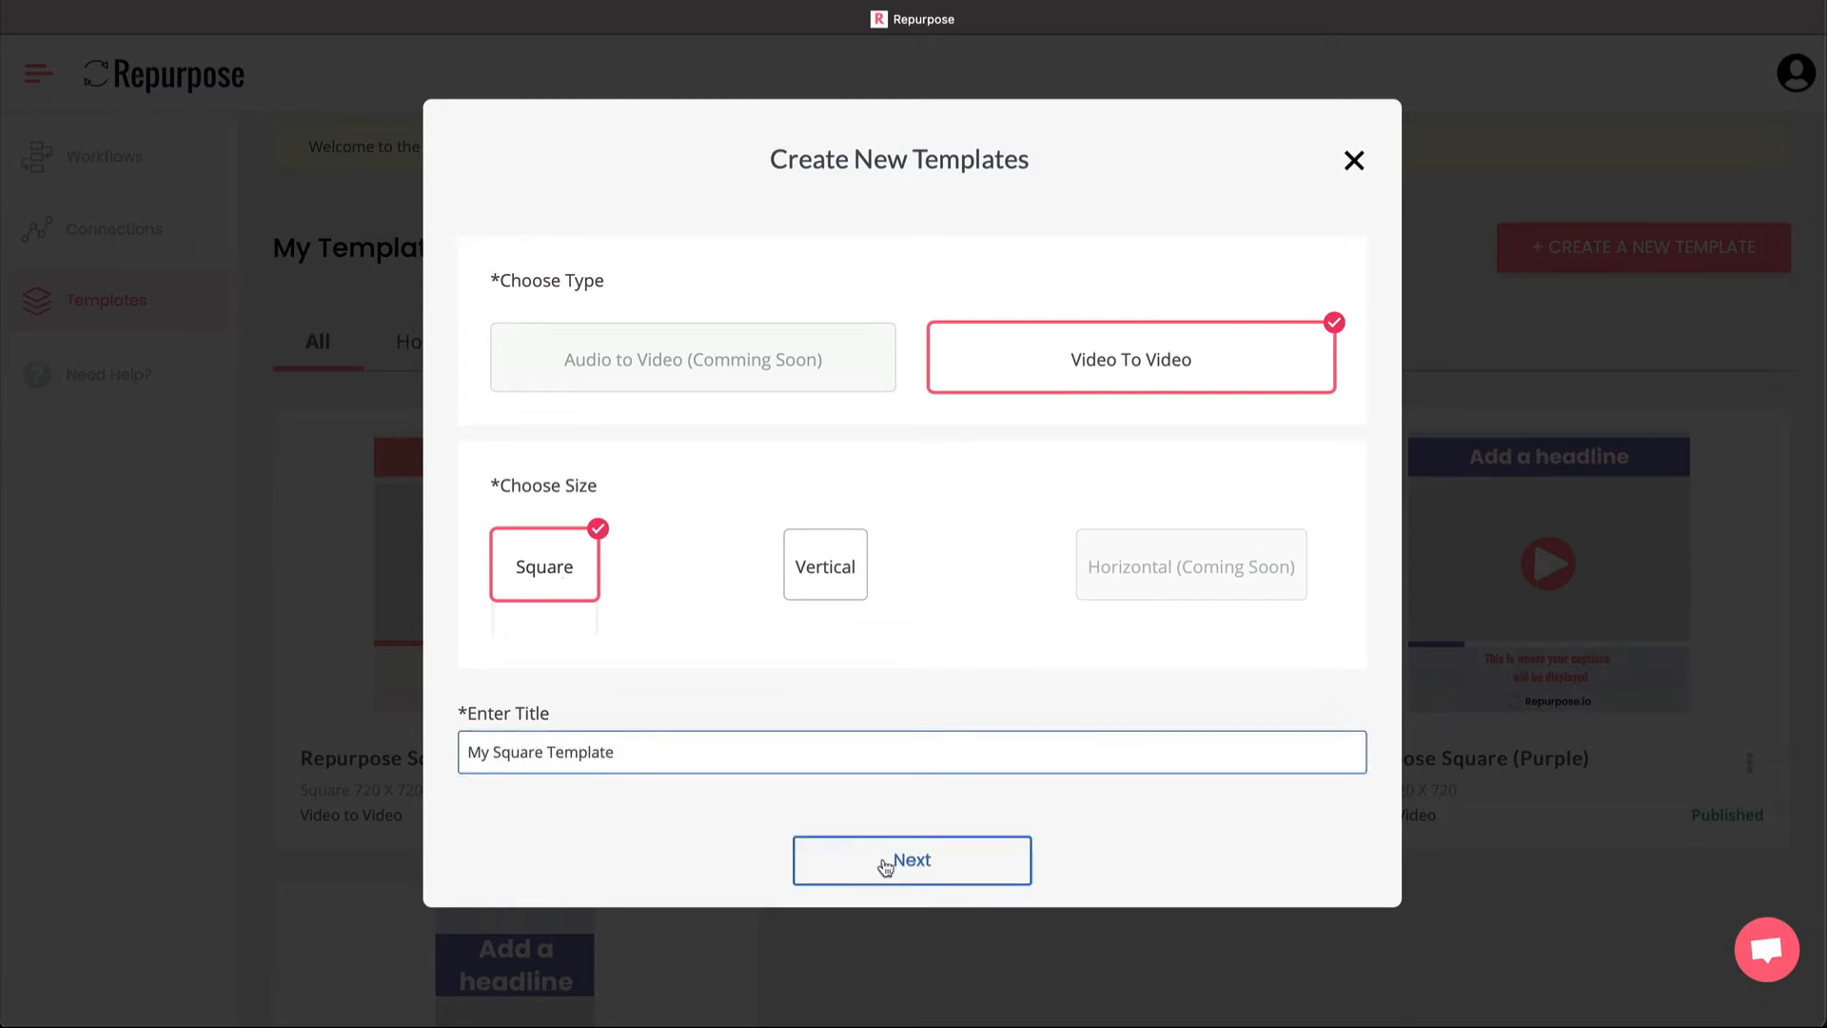
left_click(885, 863)
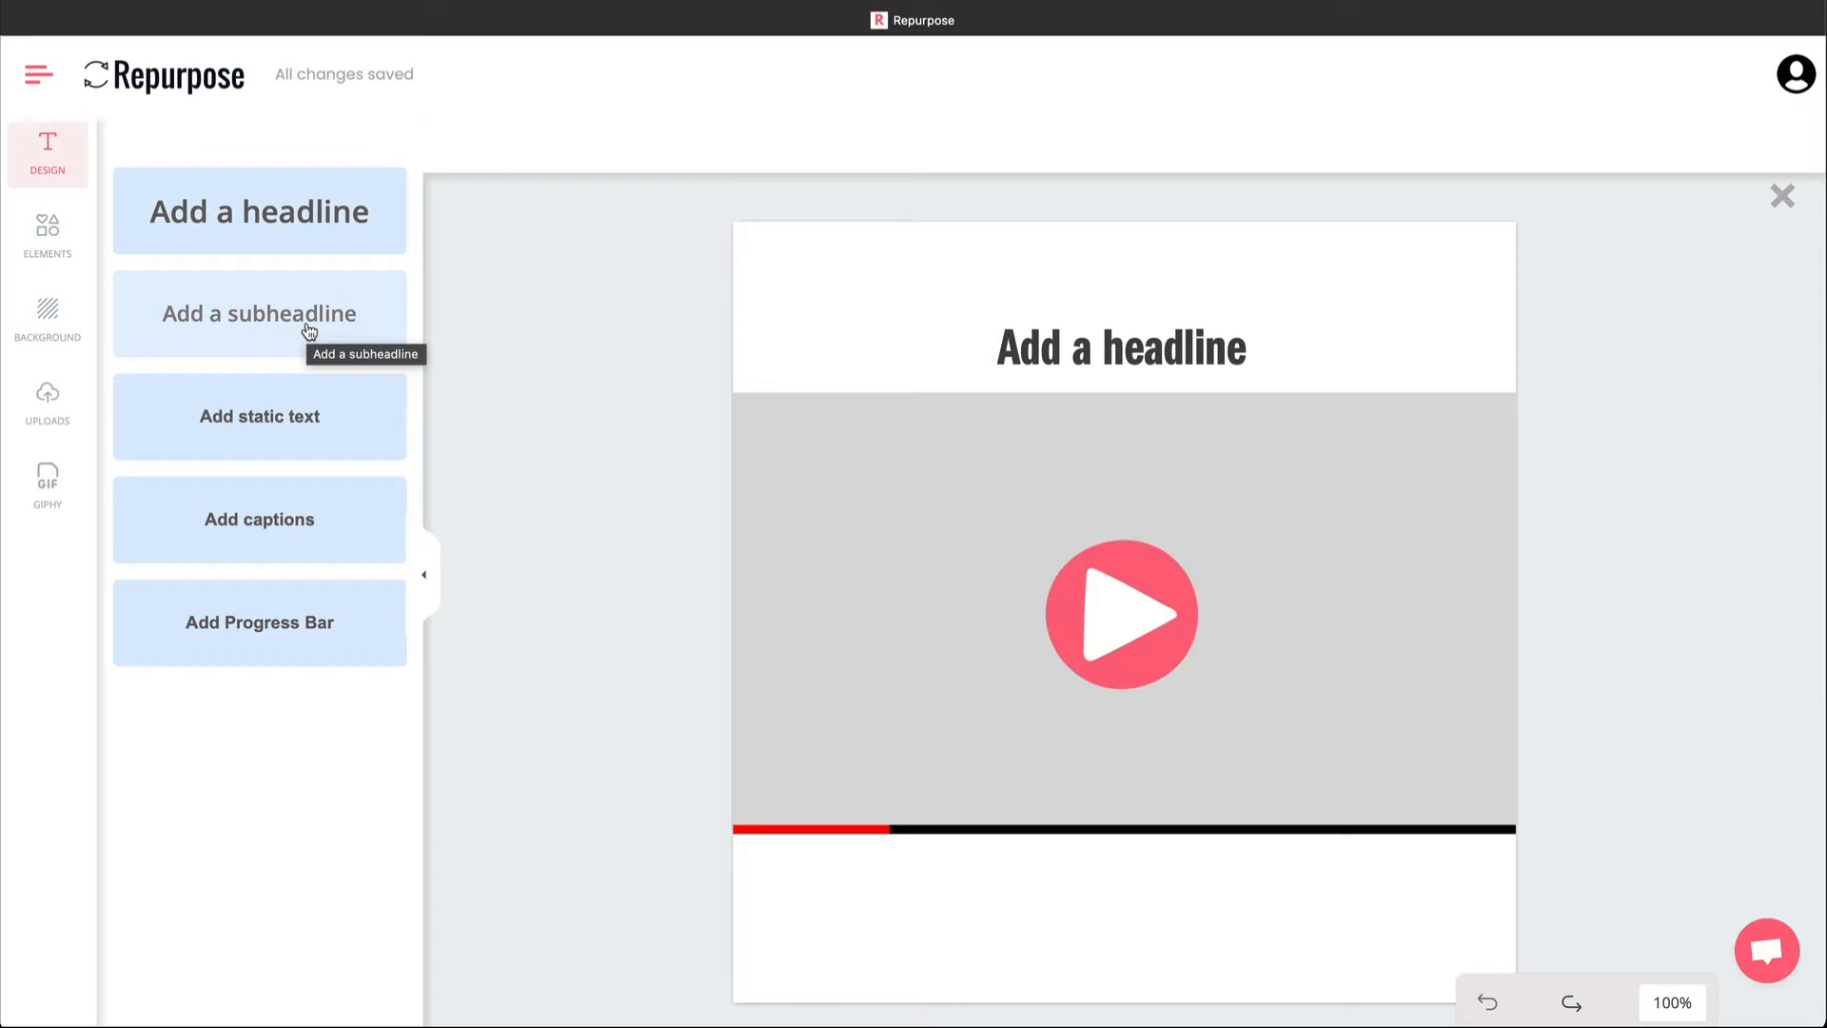
- Enlarge the headline to span most of the template's width above the video and set its font to Poppins
left_click(1118, 343)
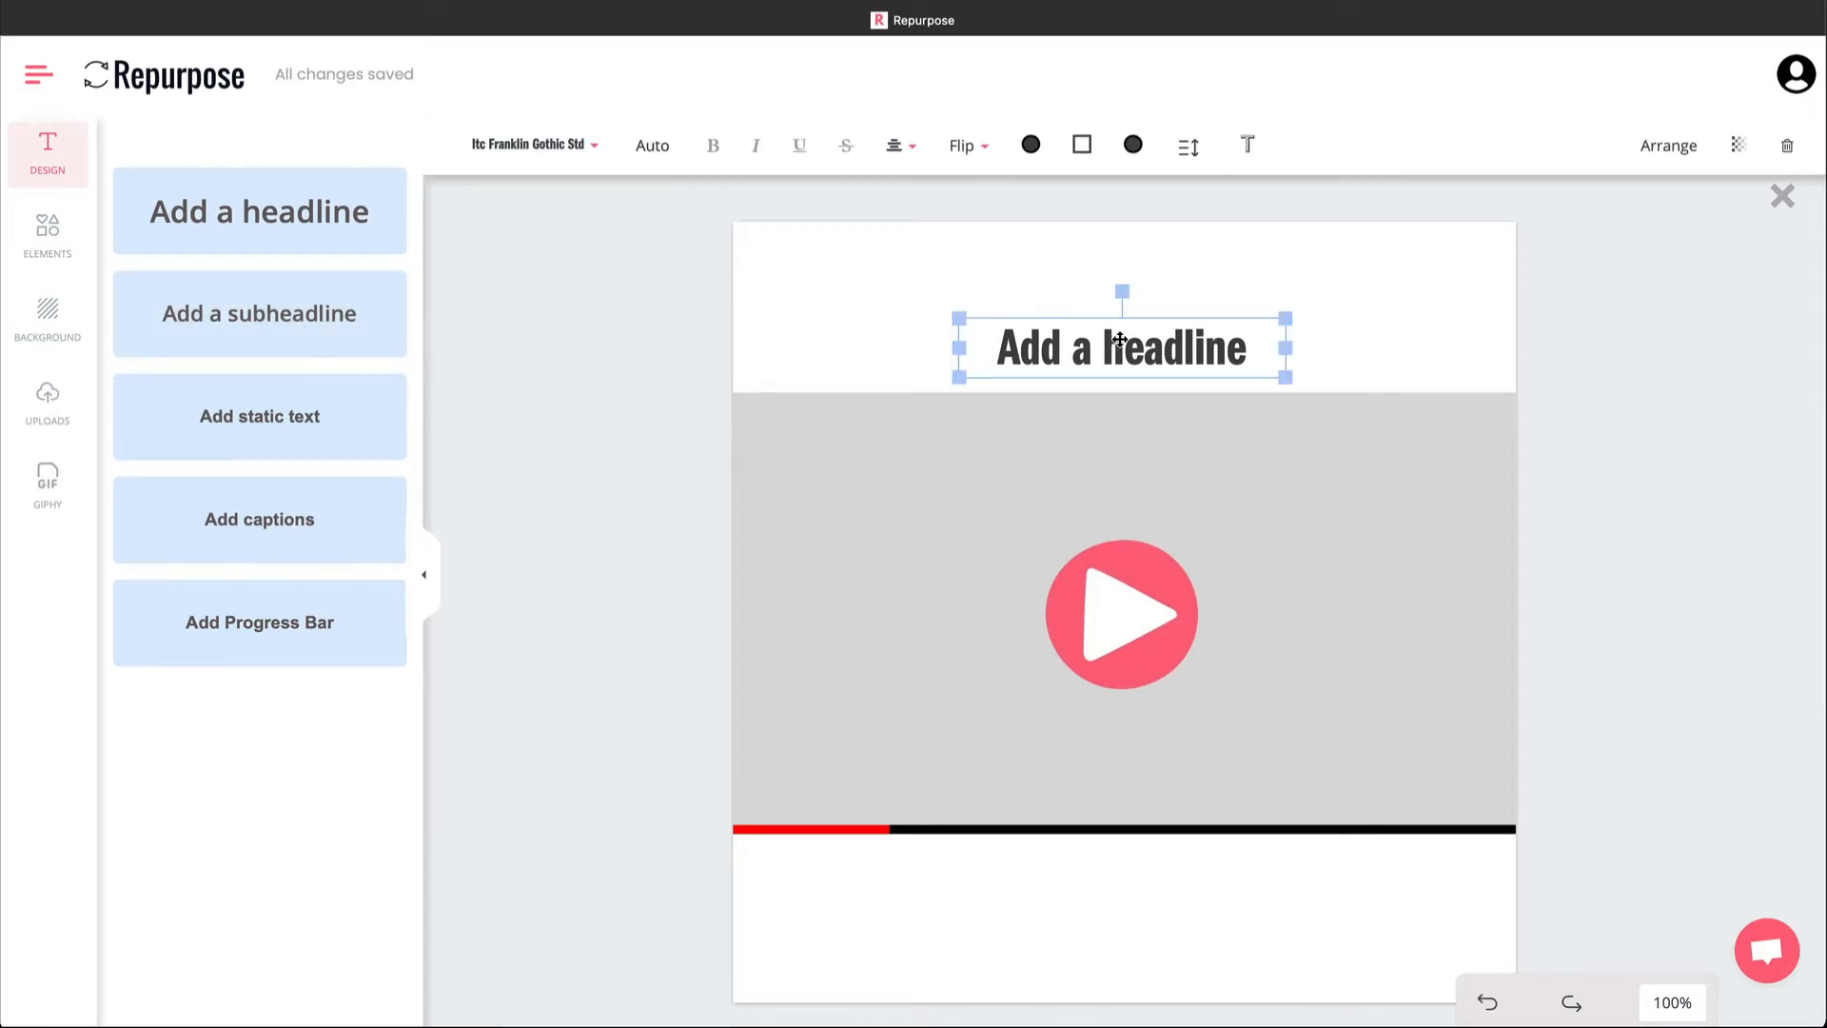
left_click_drag(959, 318, 837, 244)
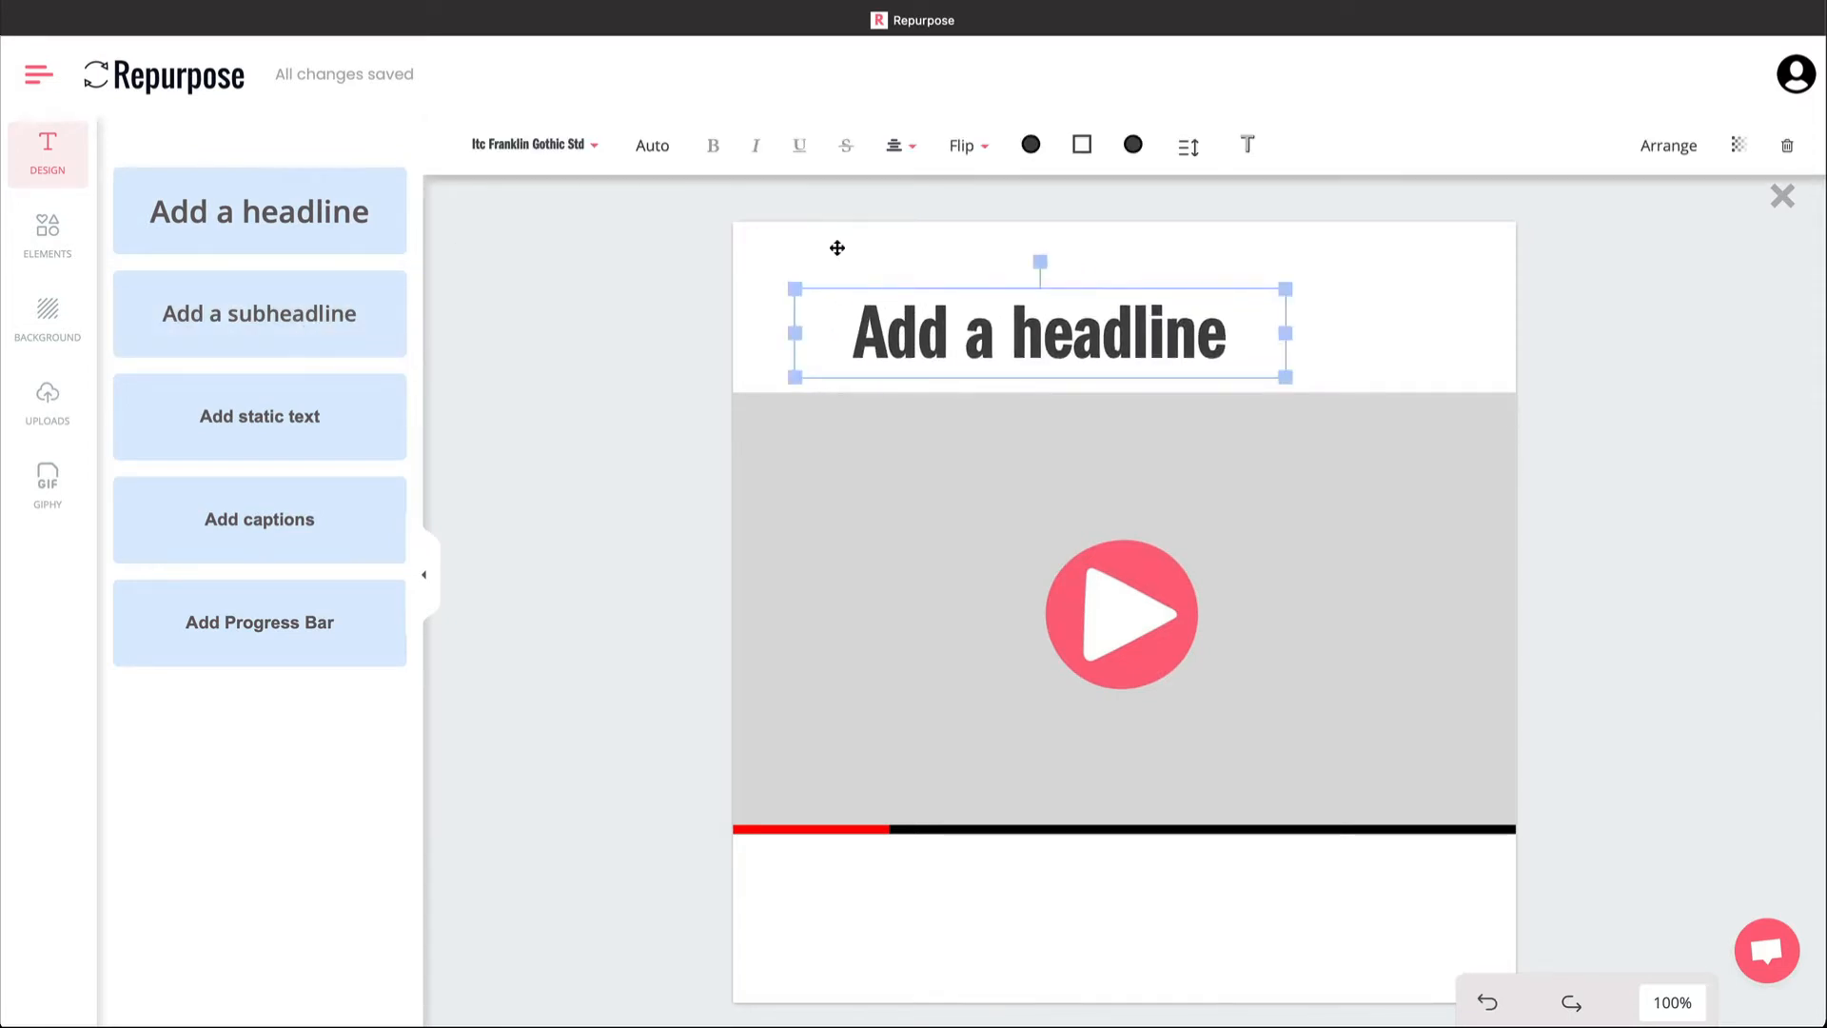
left_click_drag(1286, 290, 1456, 232)
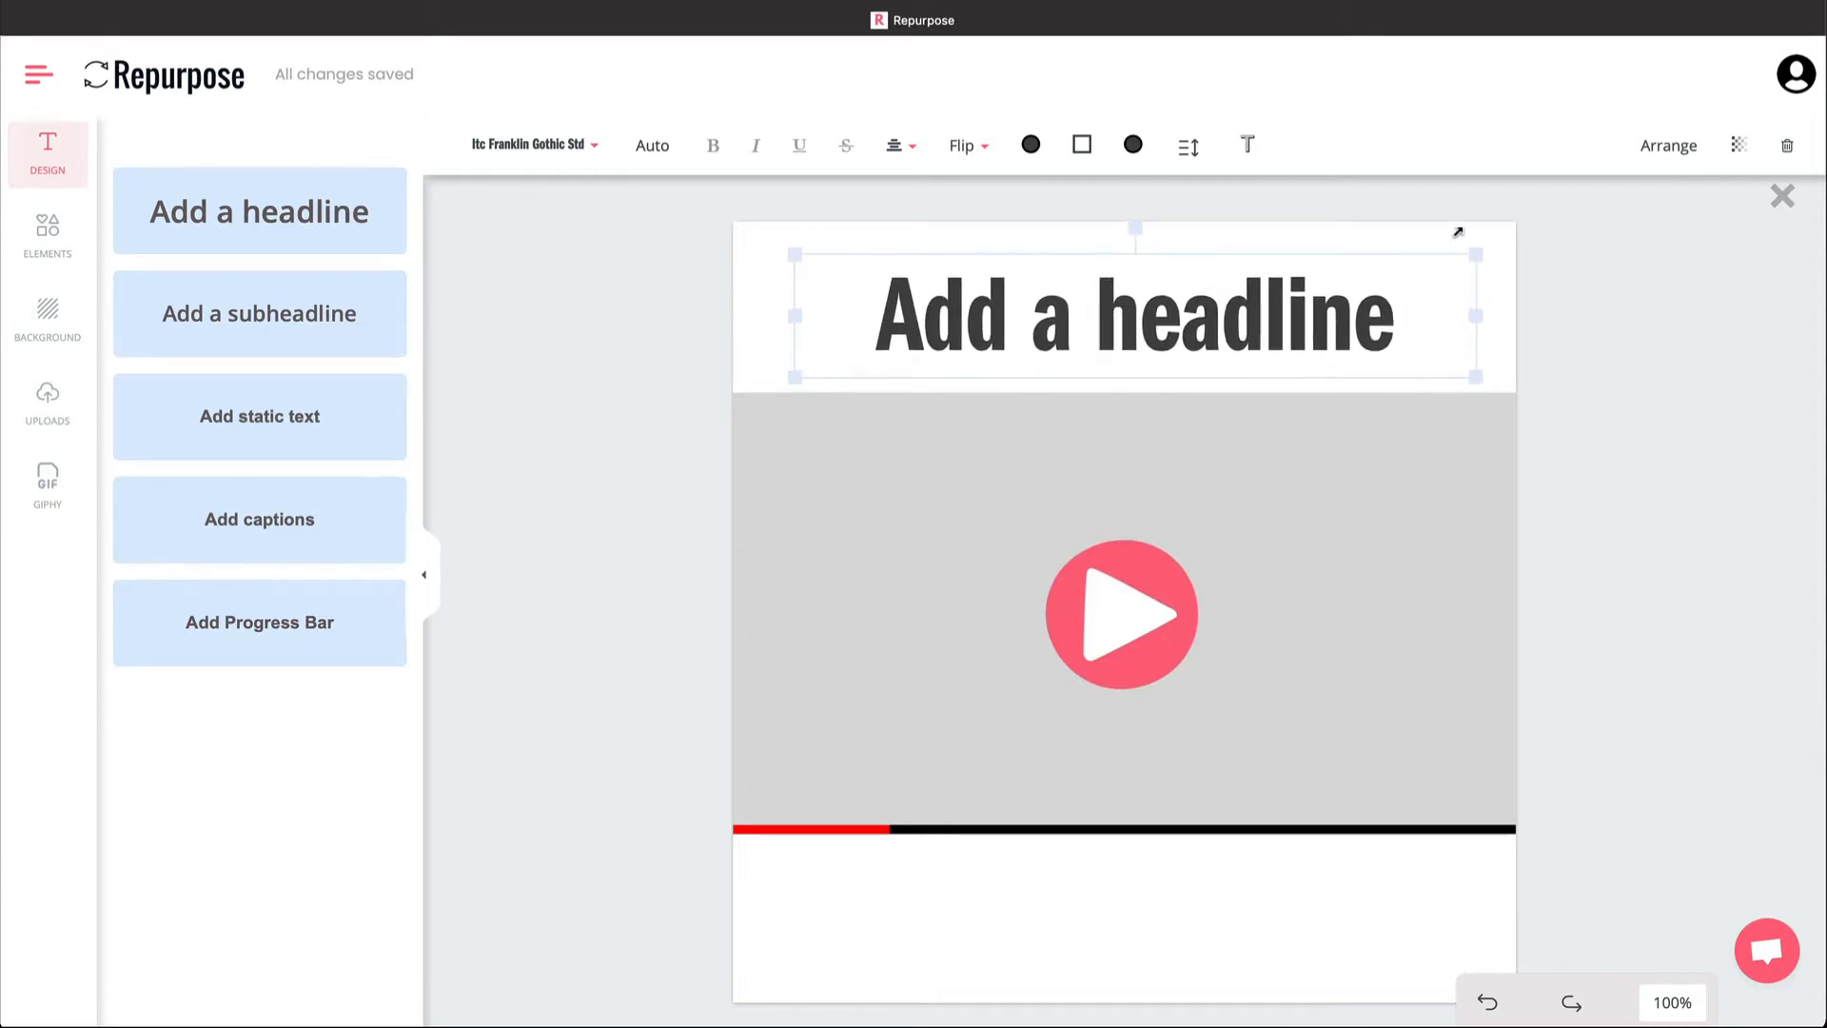
left_click(592, 147)
scroll(571, 289, "down", 10)
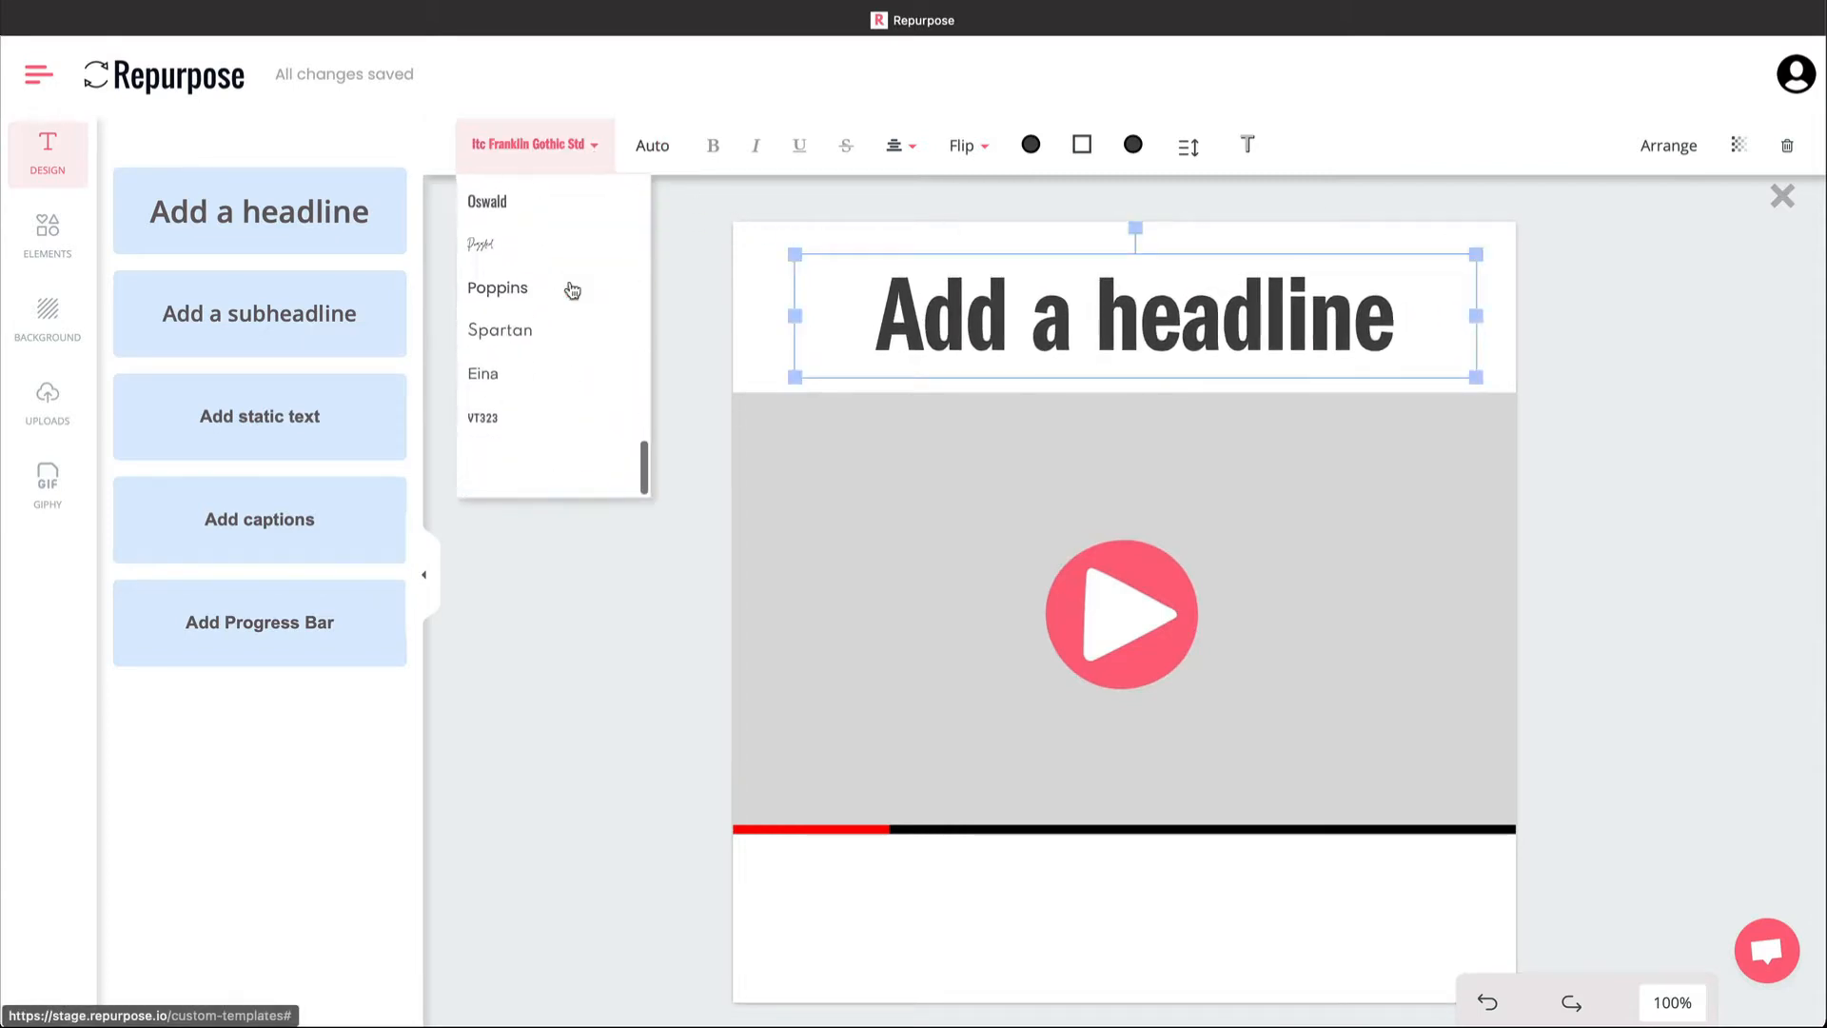
left_click(516, 352)
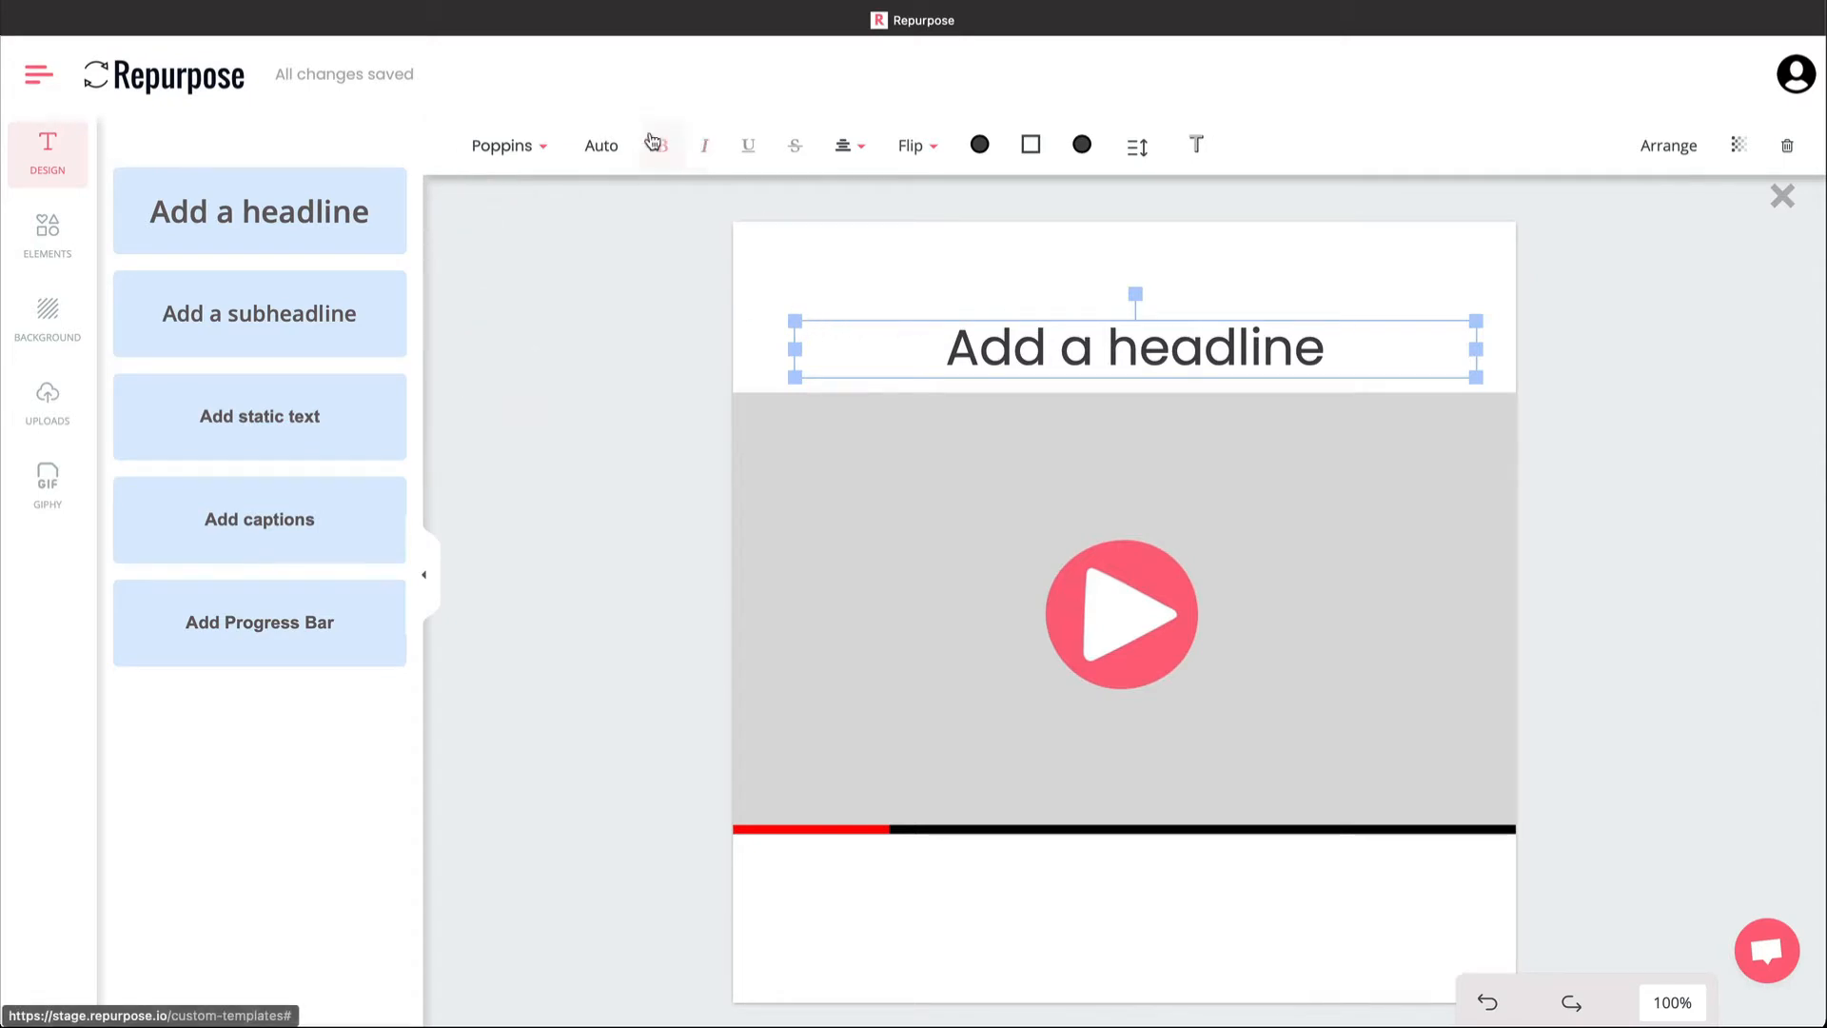
- Move the headline up into the middle of the space above the video and narrow its text box on both sides
left_click_drag(999, 347, 1003, 306)
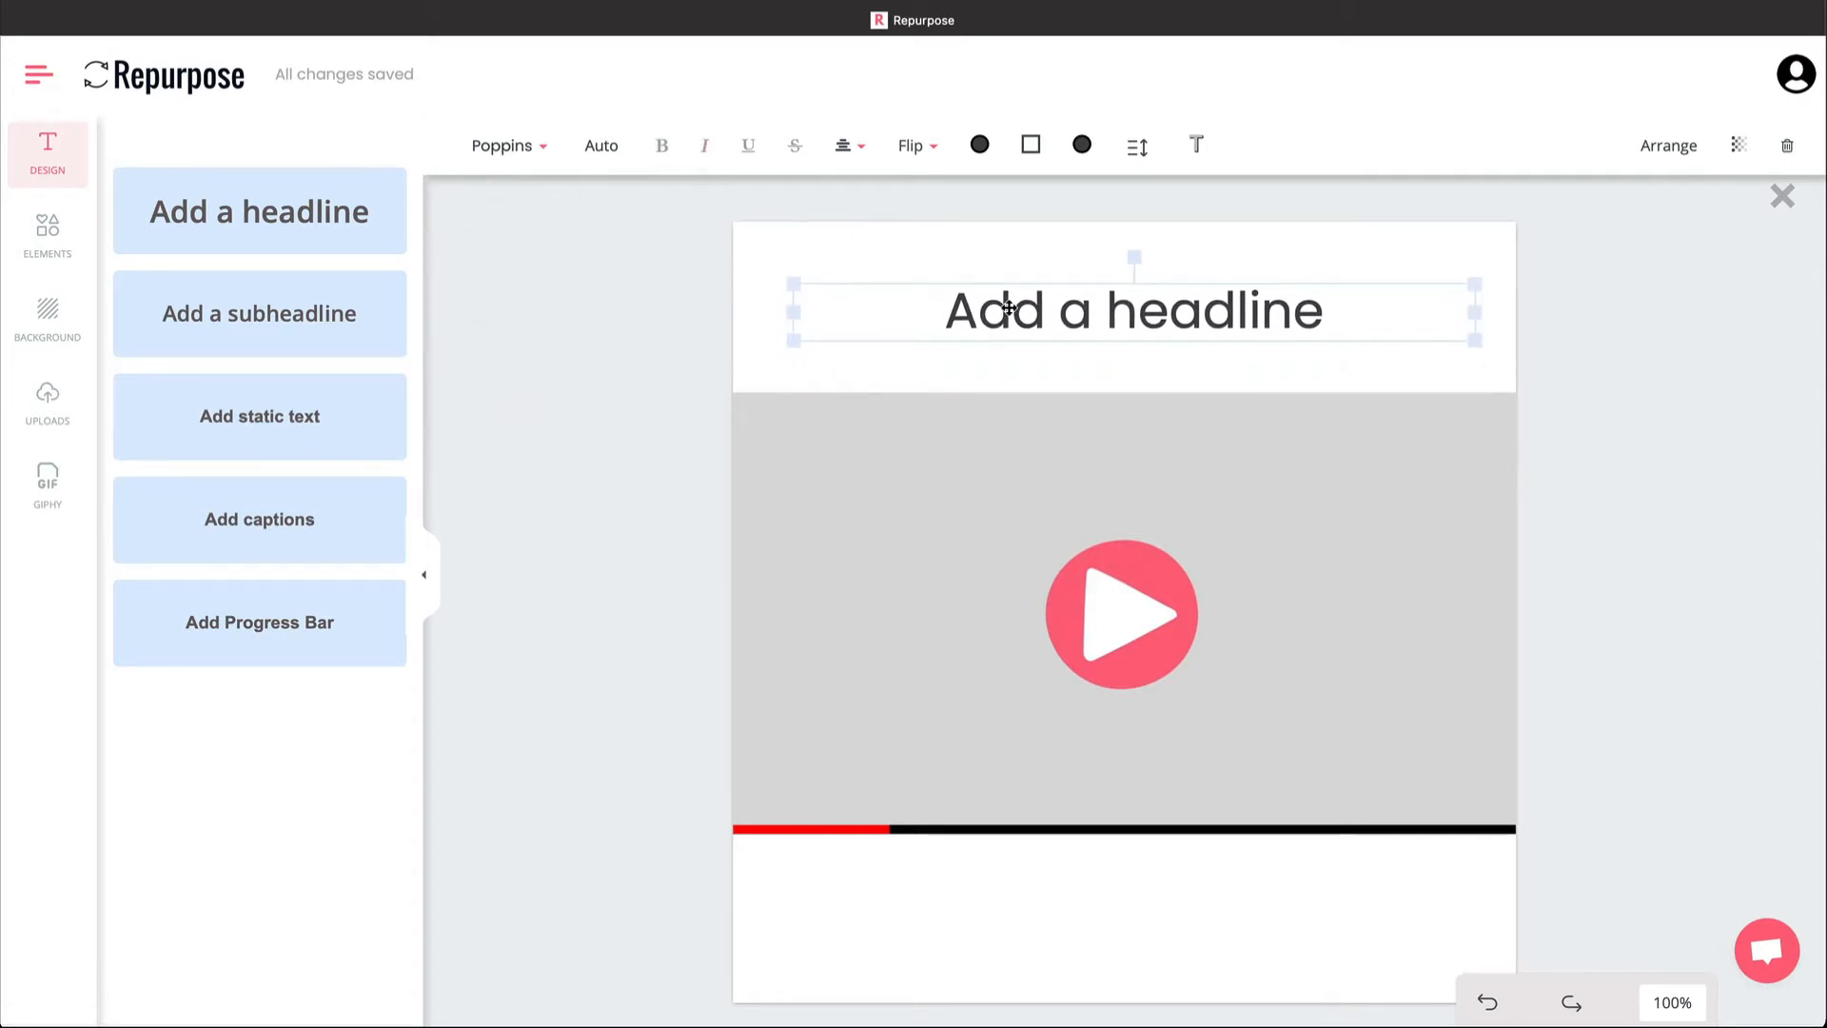
left_click_drag(794, 312, 832, 313)
left_click_drag(1476, 312, 1460, 311)
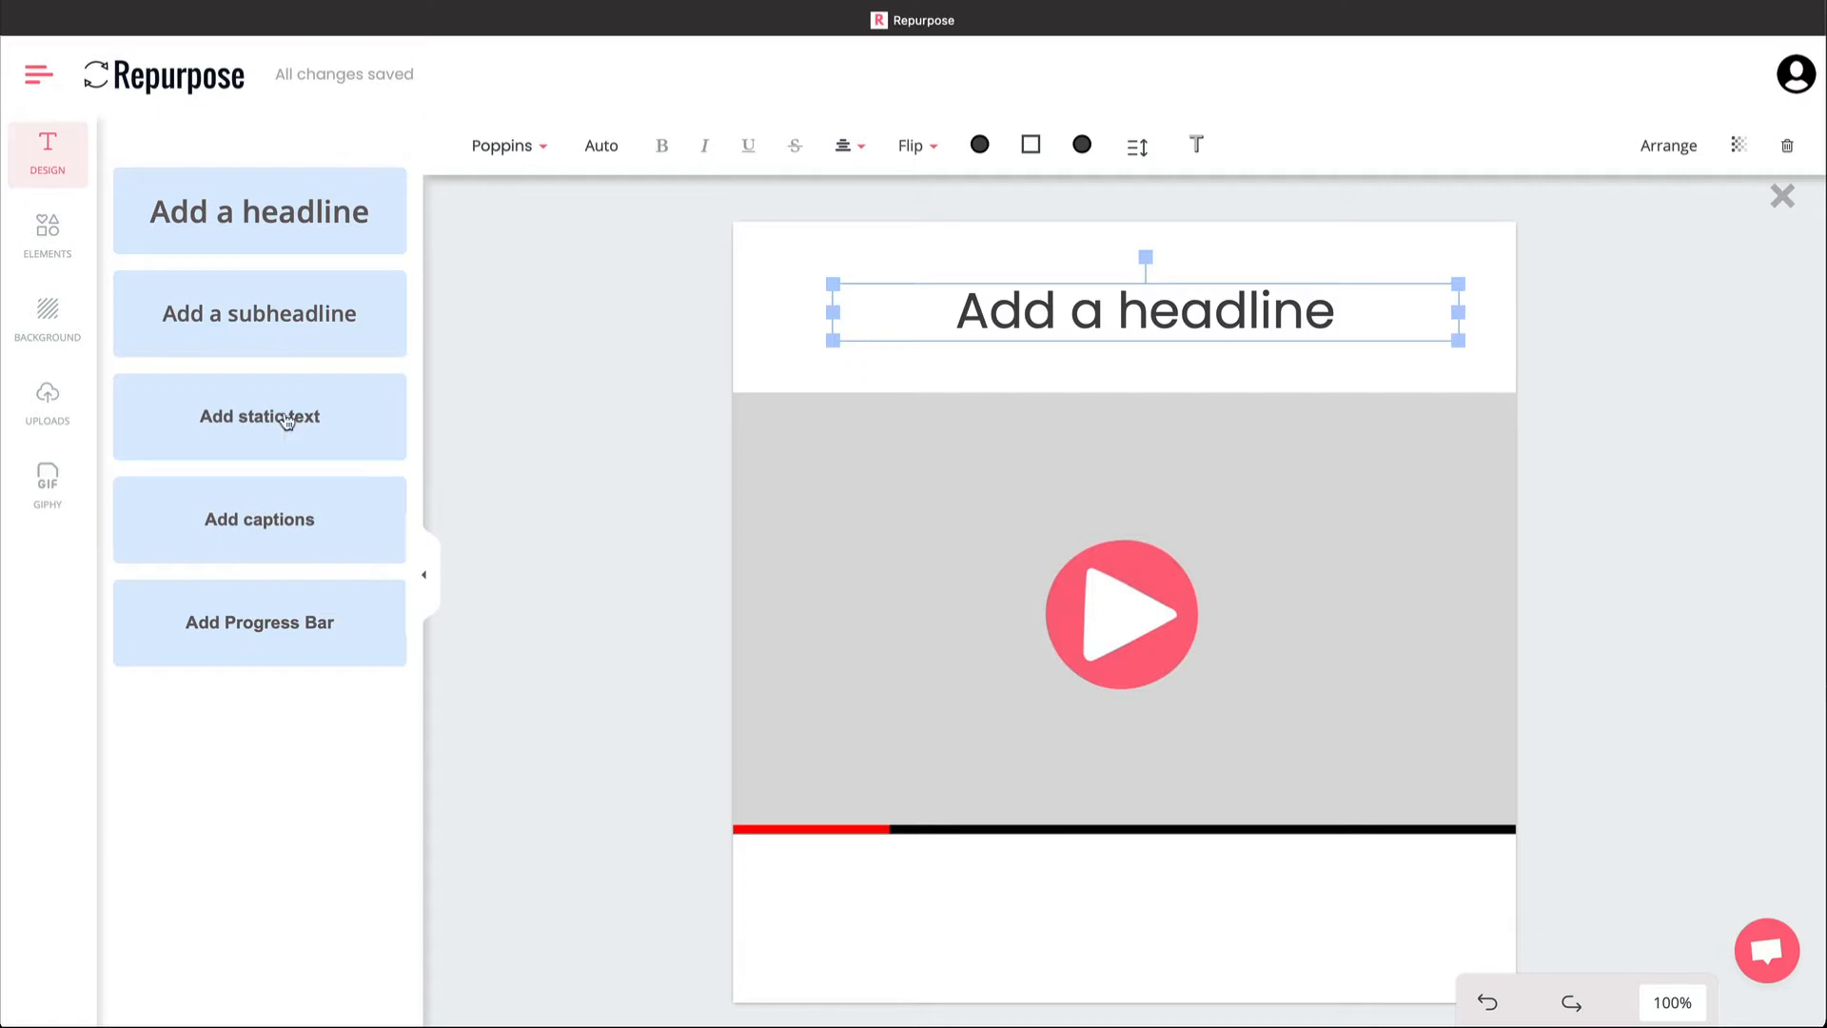
- Add captions at the foot of the template and shift the video and its progress bar up beneath the headline
left_click(283, 533)
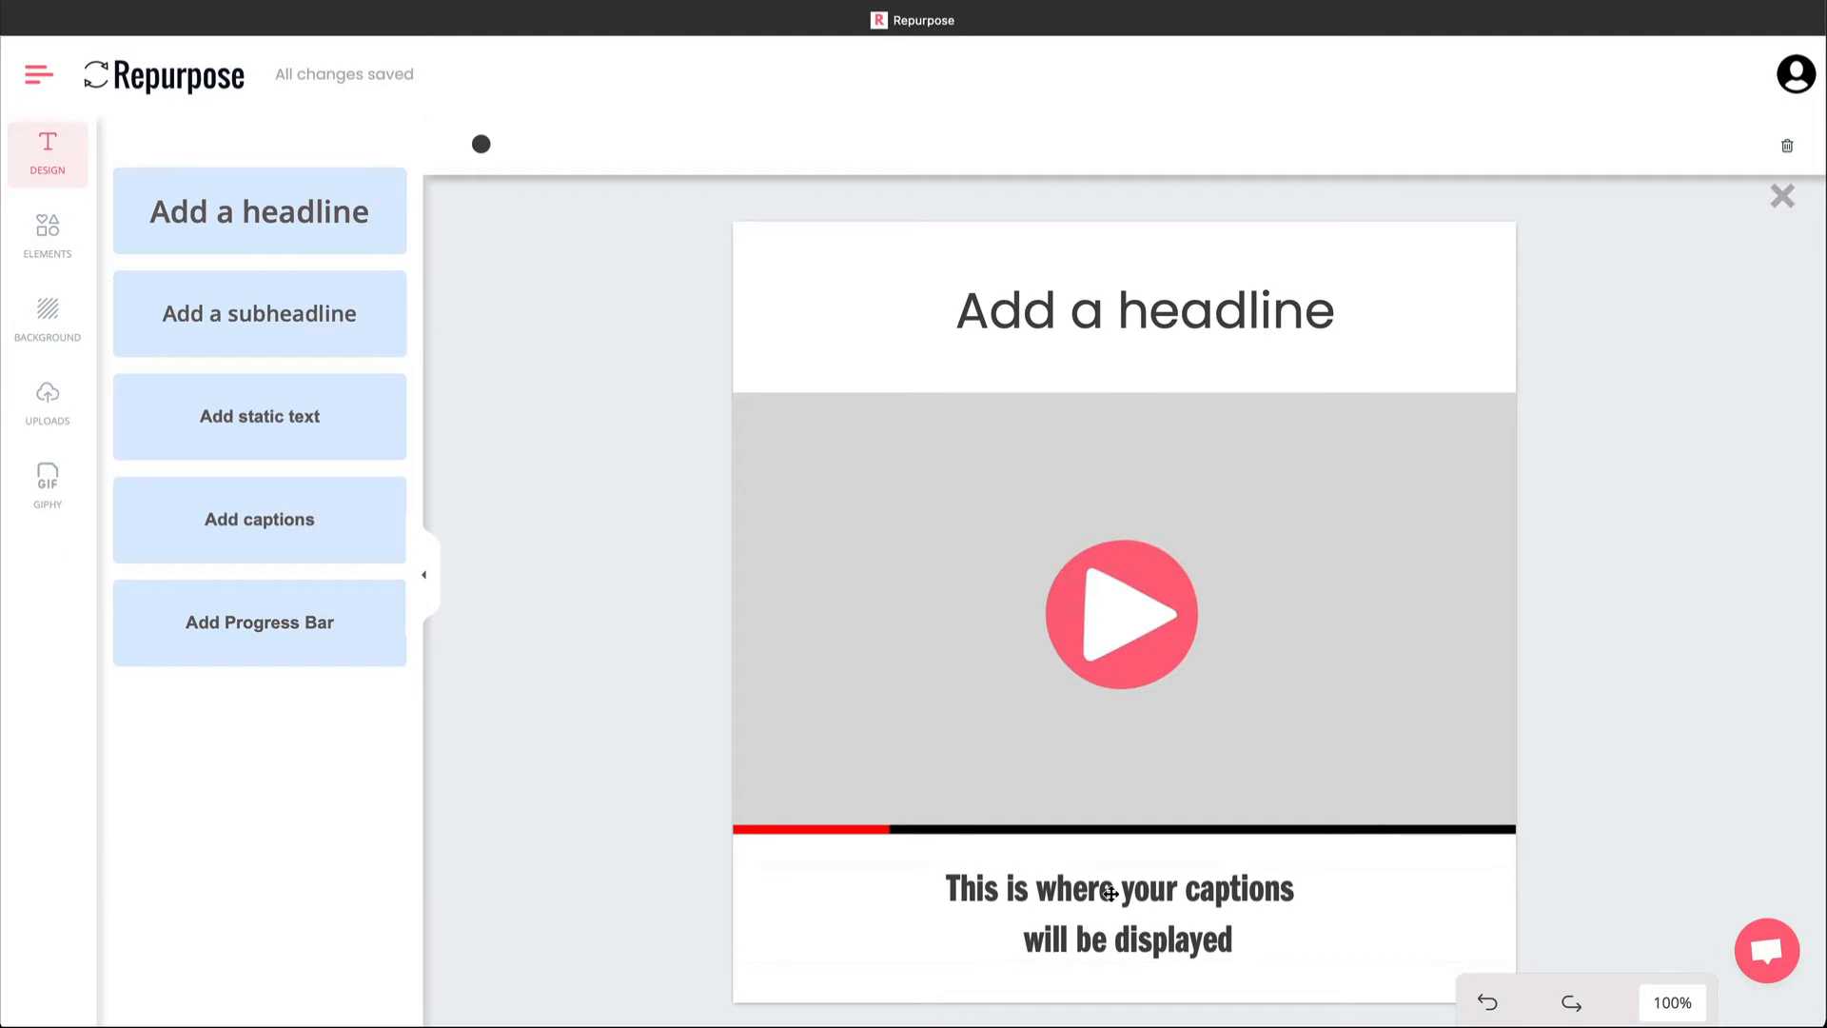
left_click_drag(1130, 620, 1128, 592)
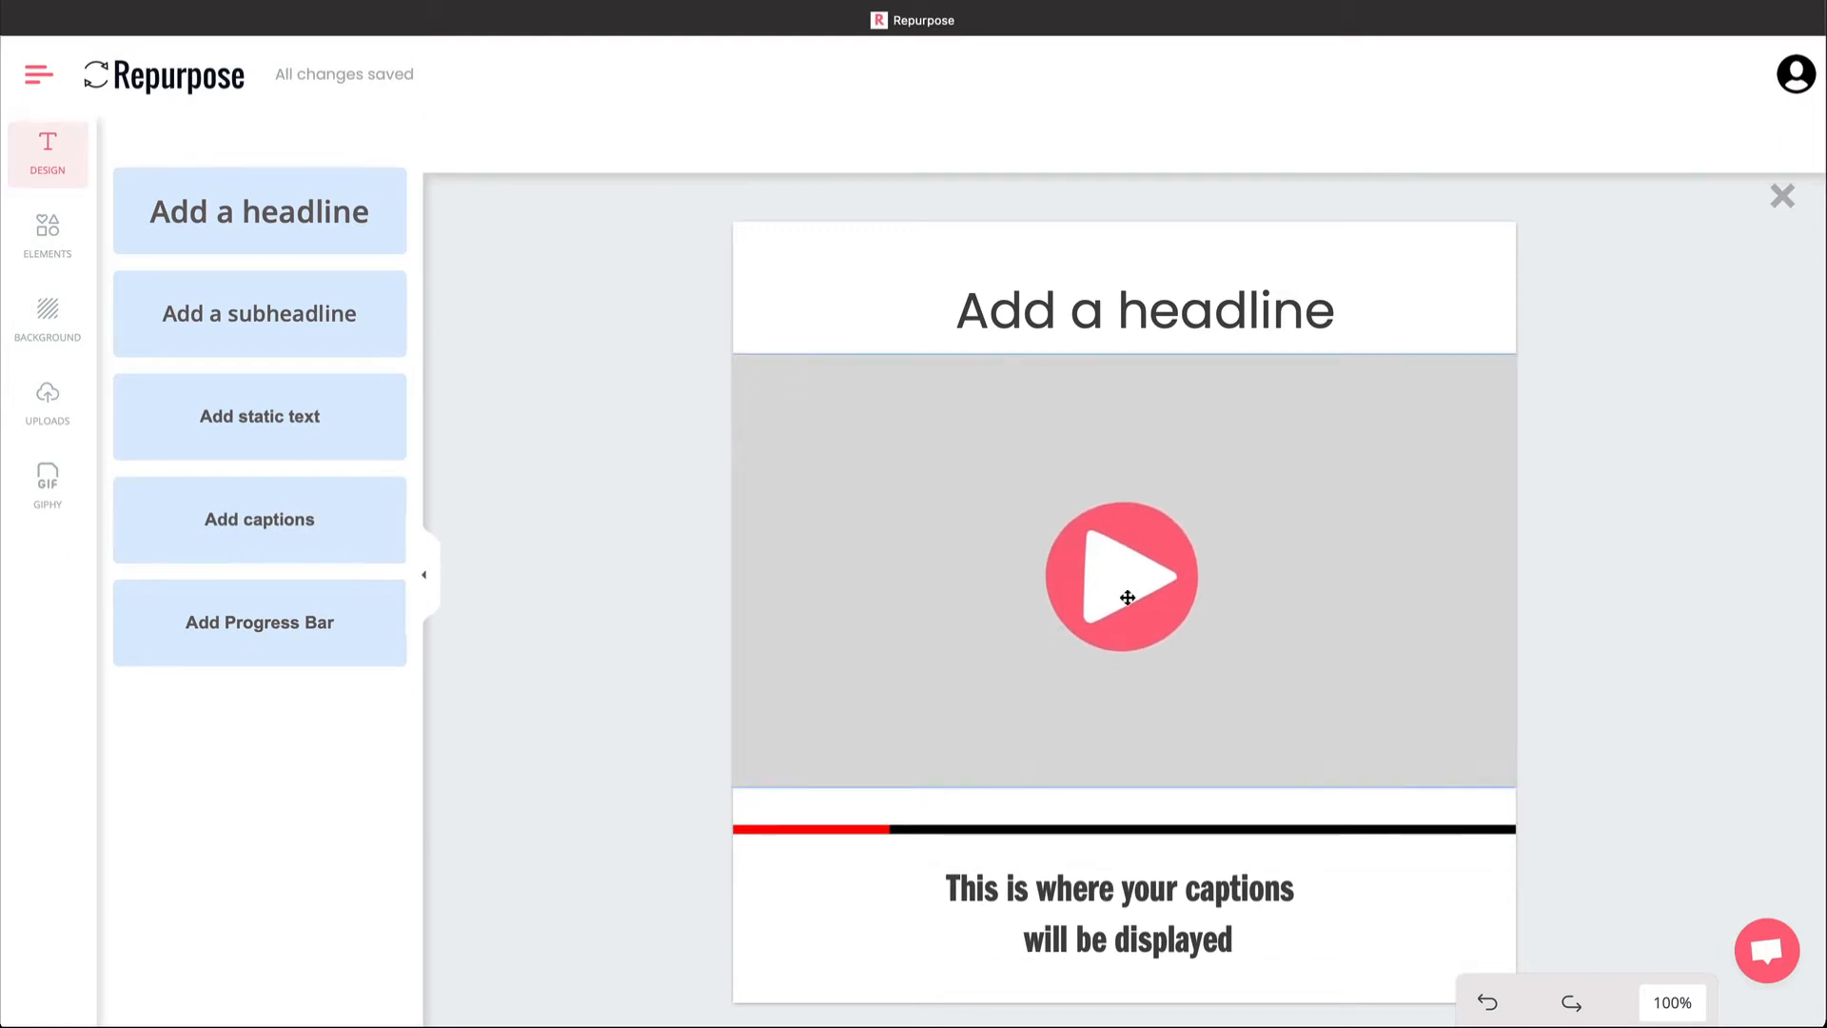
left_click_drag(1142, 828, 1132, 794)
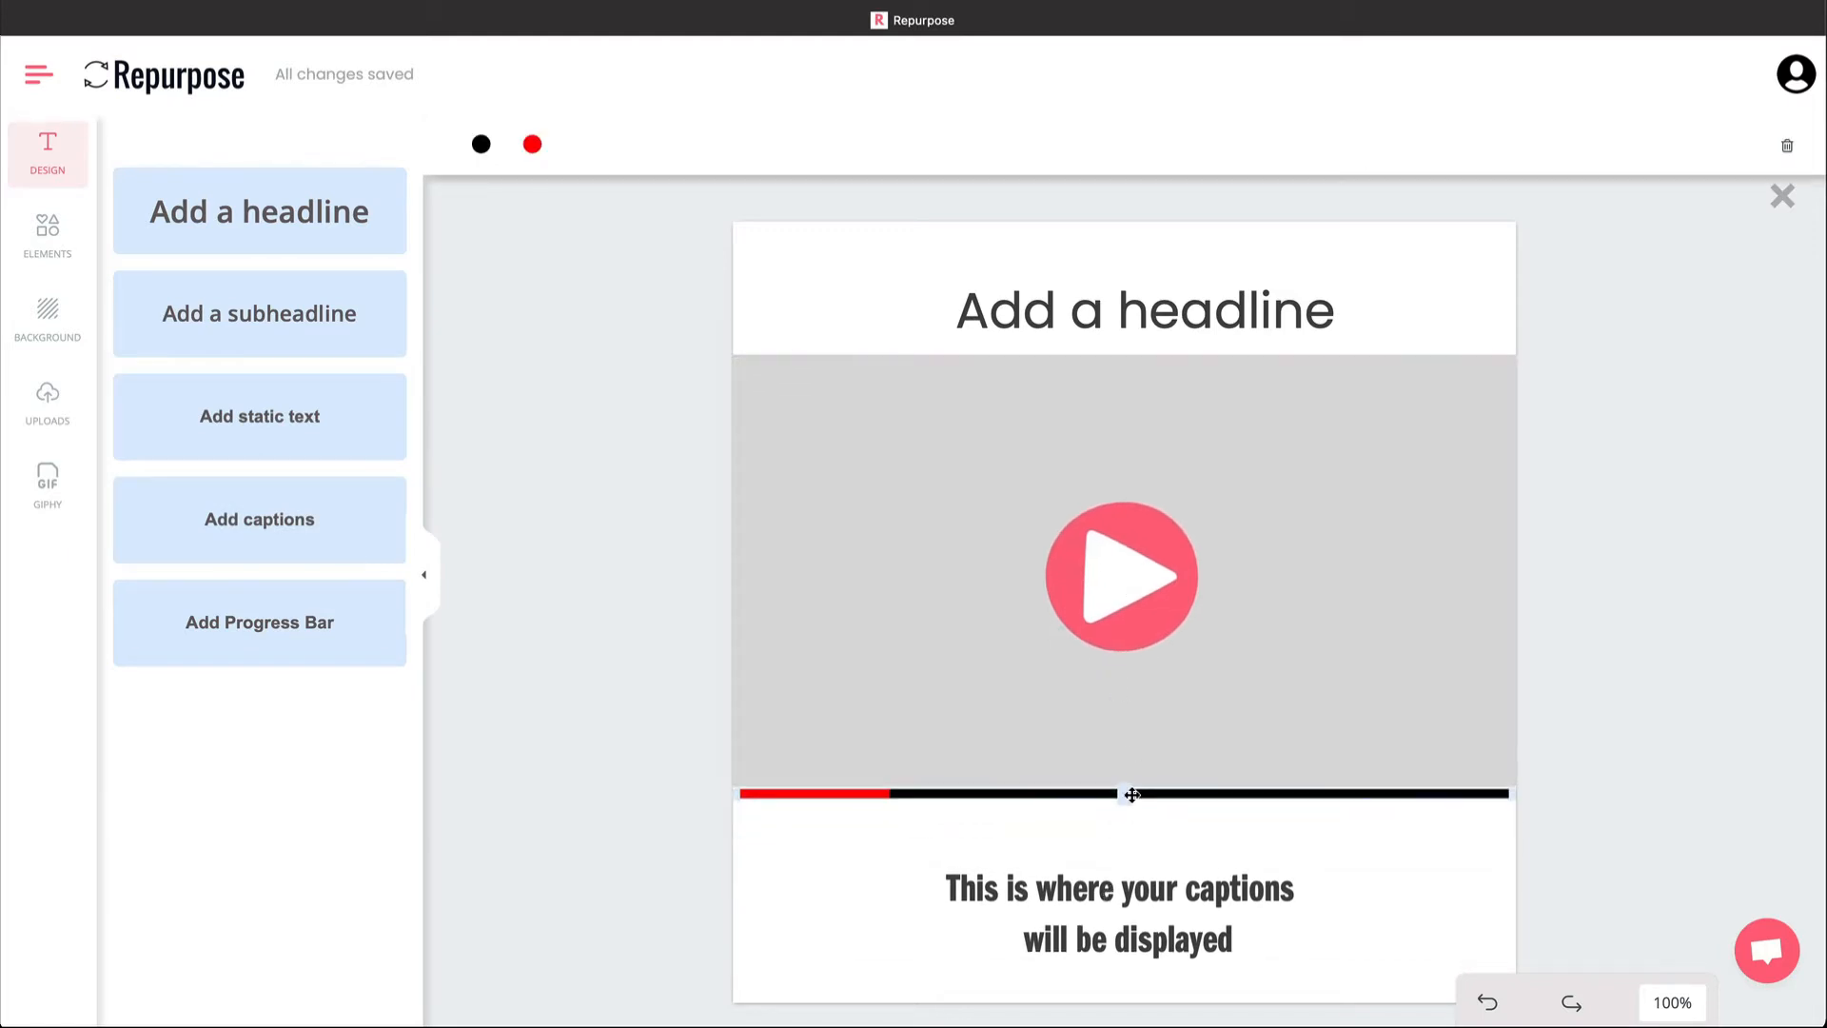
- Move the captions up closer to the progress bar and colour them red (#f20c0c)
left_click_drag(1142, 887, 1145, 833)
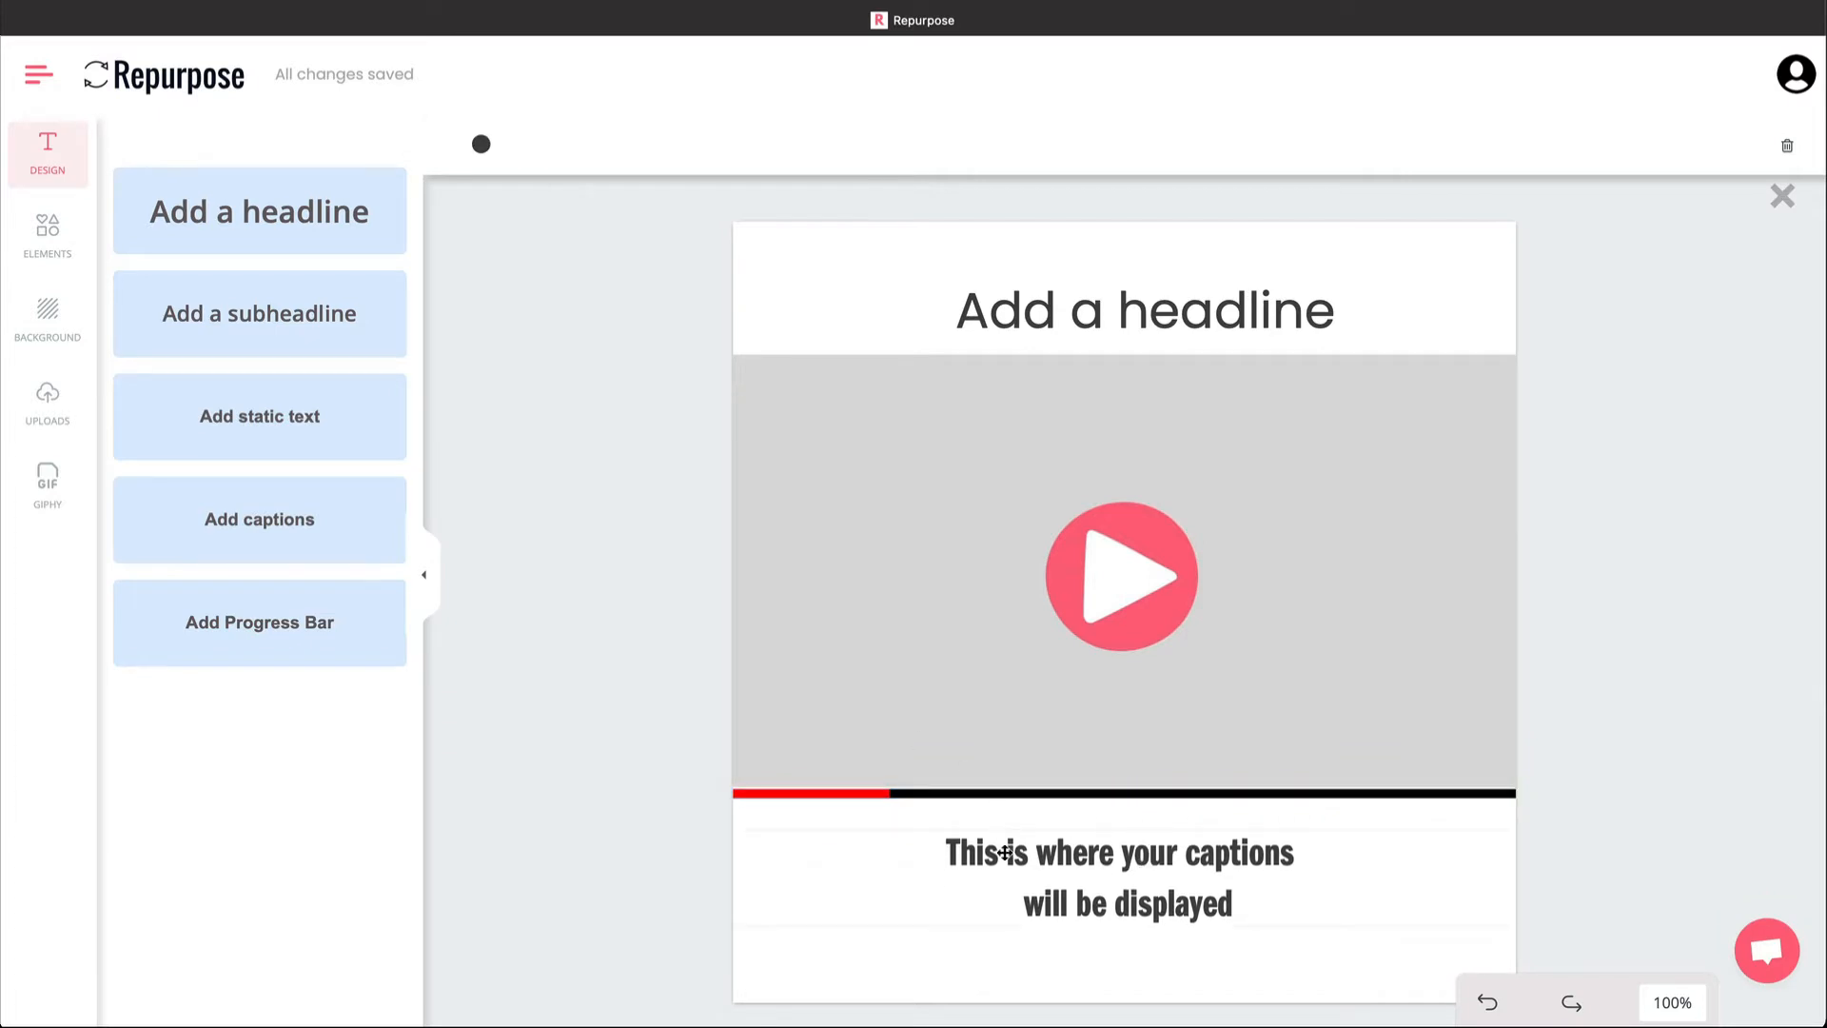
left_click(482, 144)
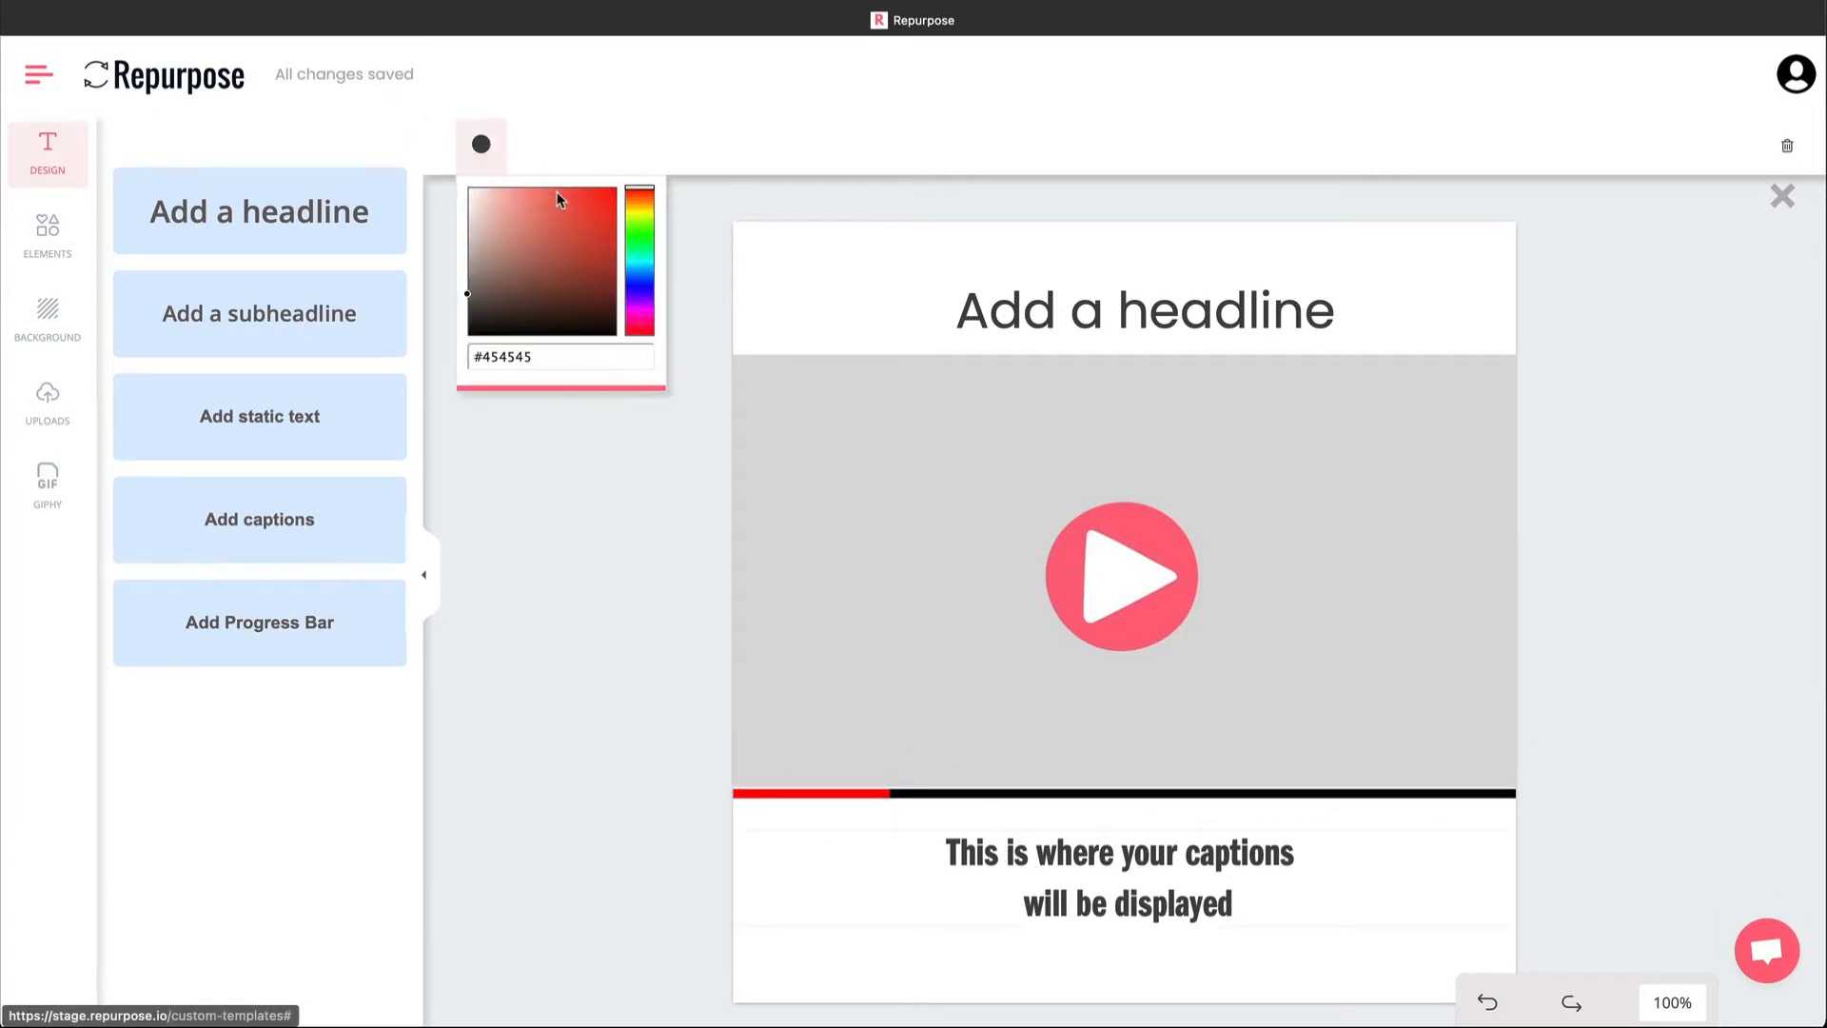
left_click(606, 193)
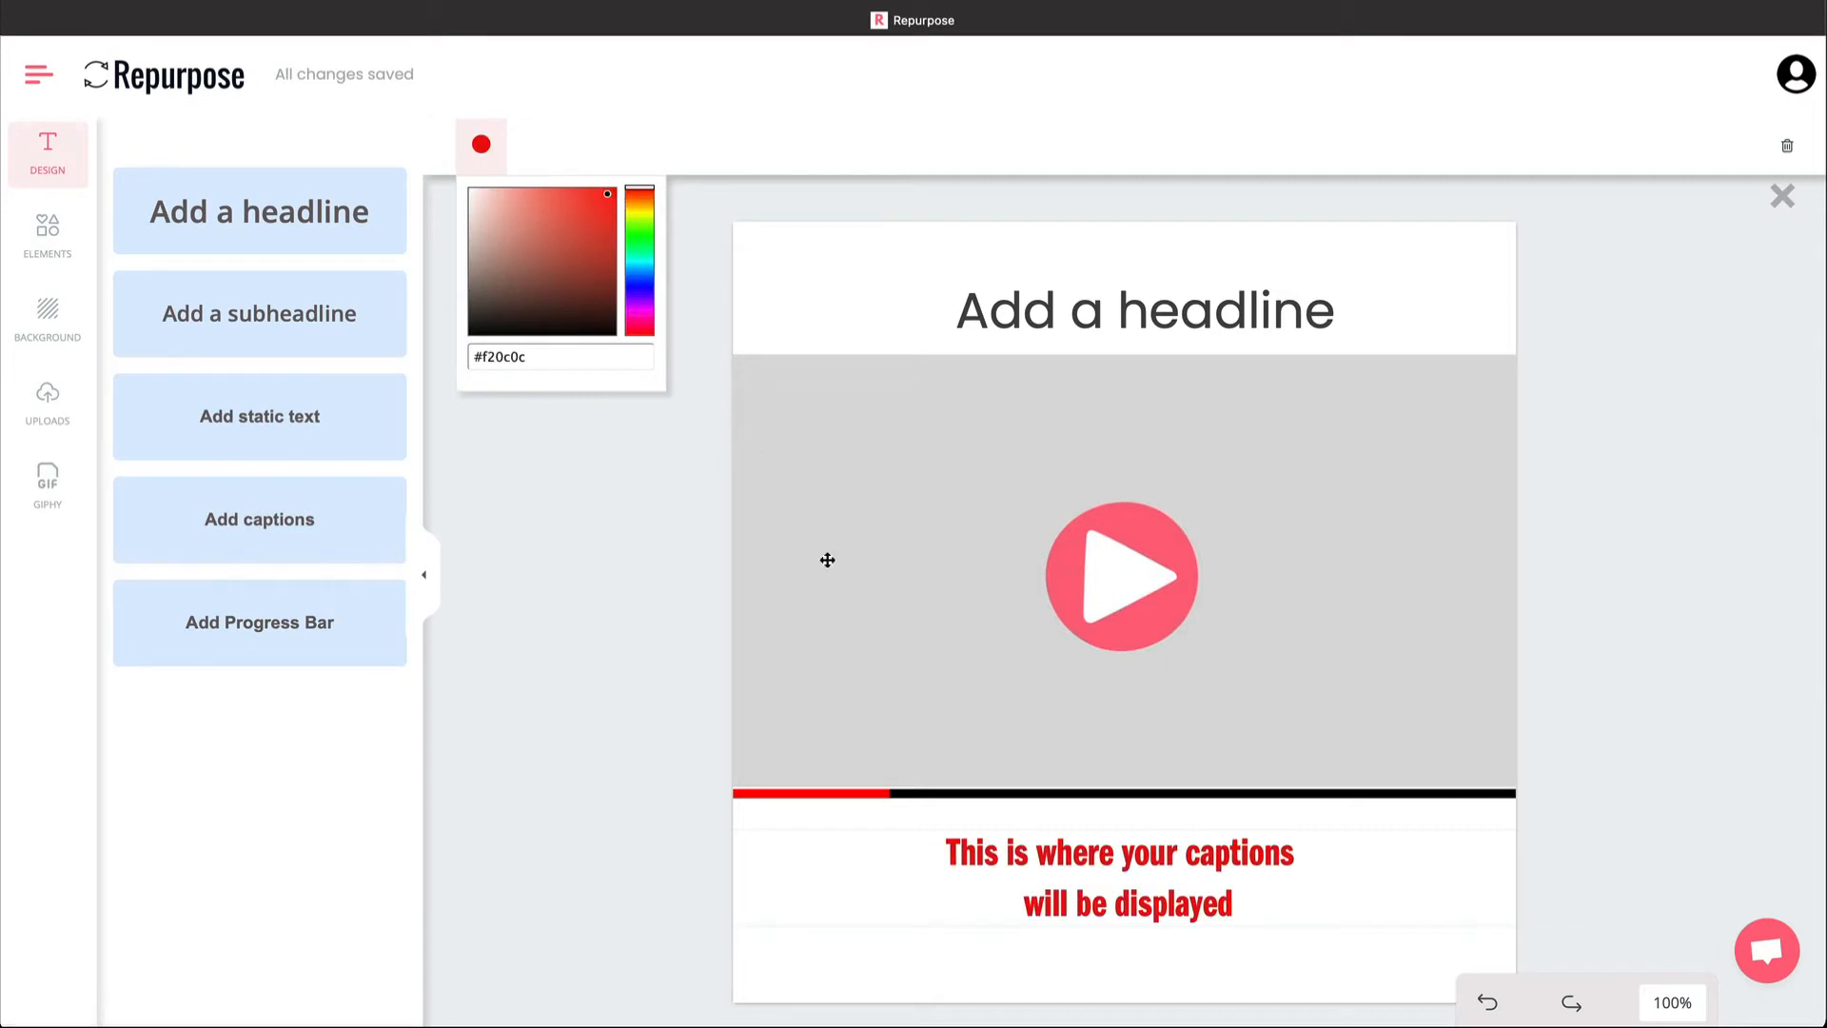
- Recolour the progress bar with a cyan played portion and a light purple remaining portion
left_click(956, 783)
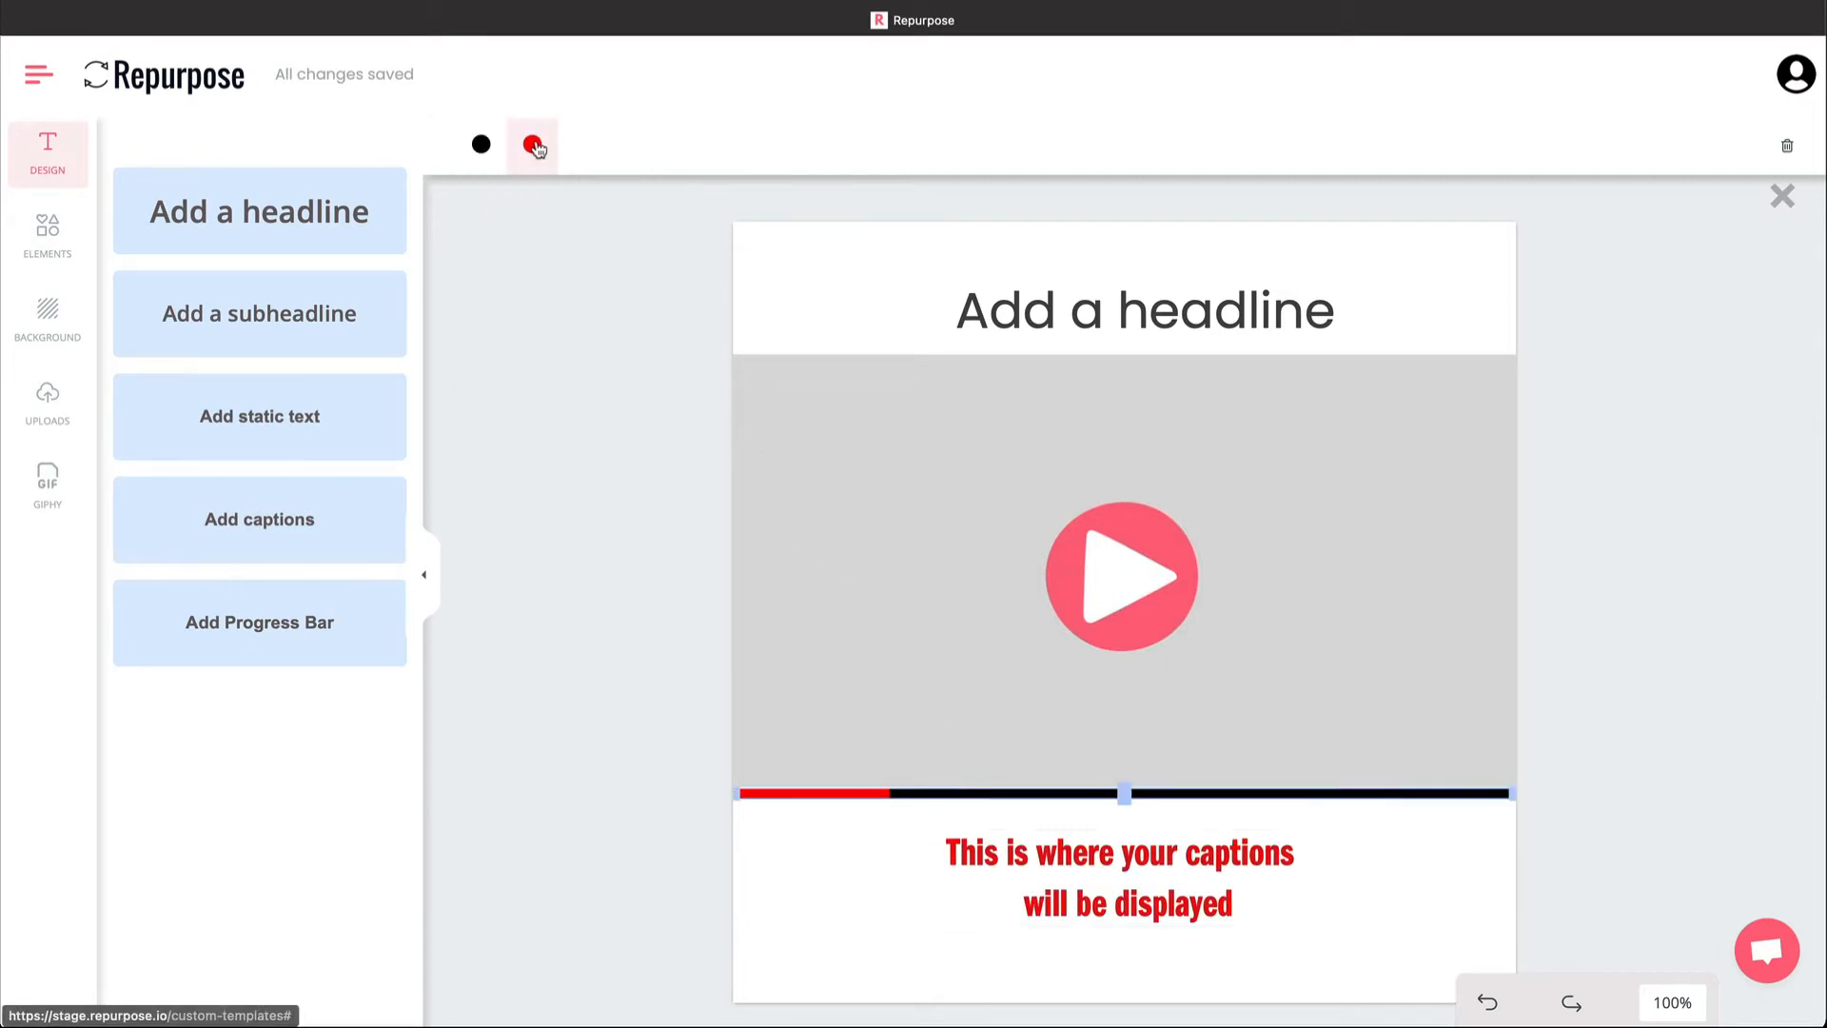
left_click(531, 145)
mouse_move(688, 218)
left_mouse_down()
mouse_move(643, 226)
mouse_move(653, 194)
mouse_move(702, 262)
mouse_move(664, 202)
mouse_move(636, 295)
mouse_move(607, 198)
mouse_move(598, 221)
mouse_move(638, 291)
left_mouse_up()
left_click(480, 144)
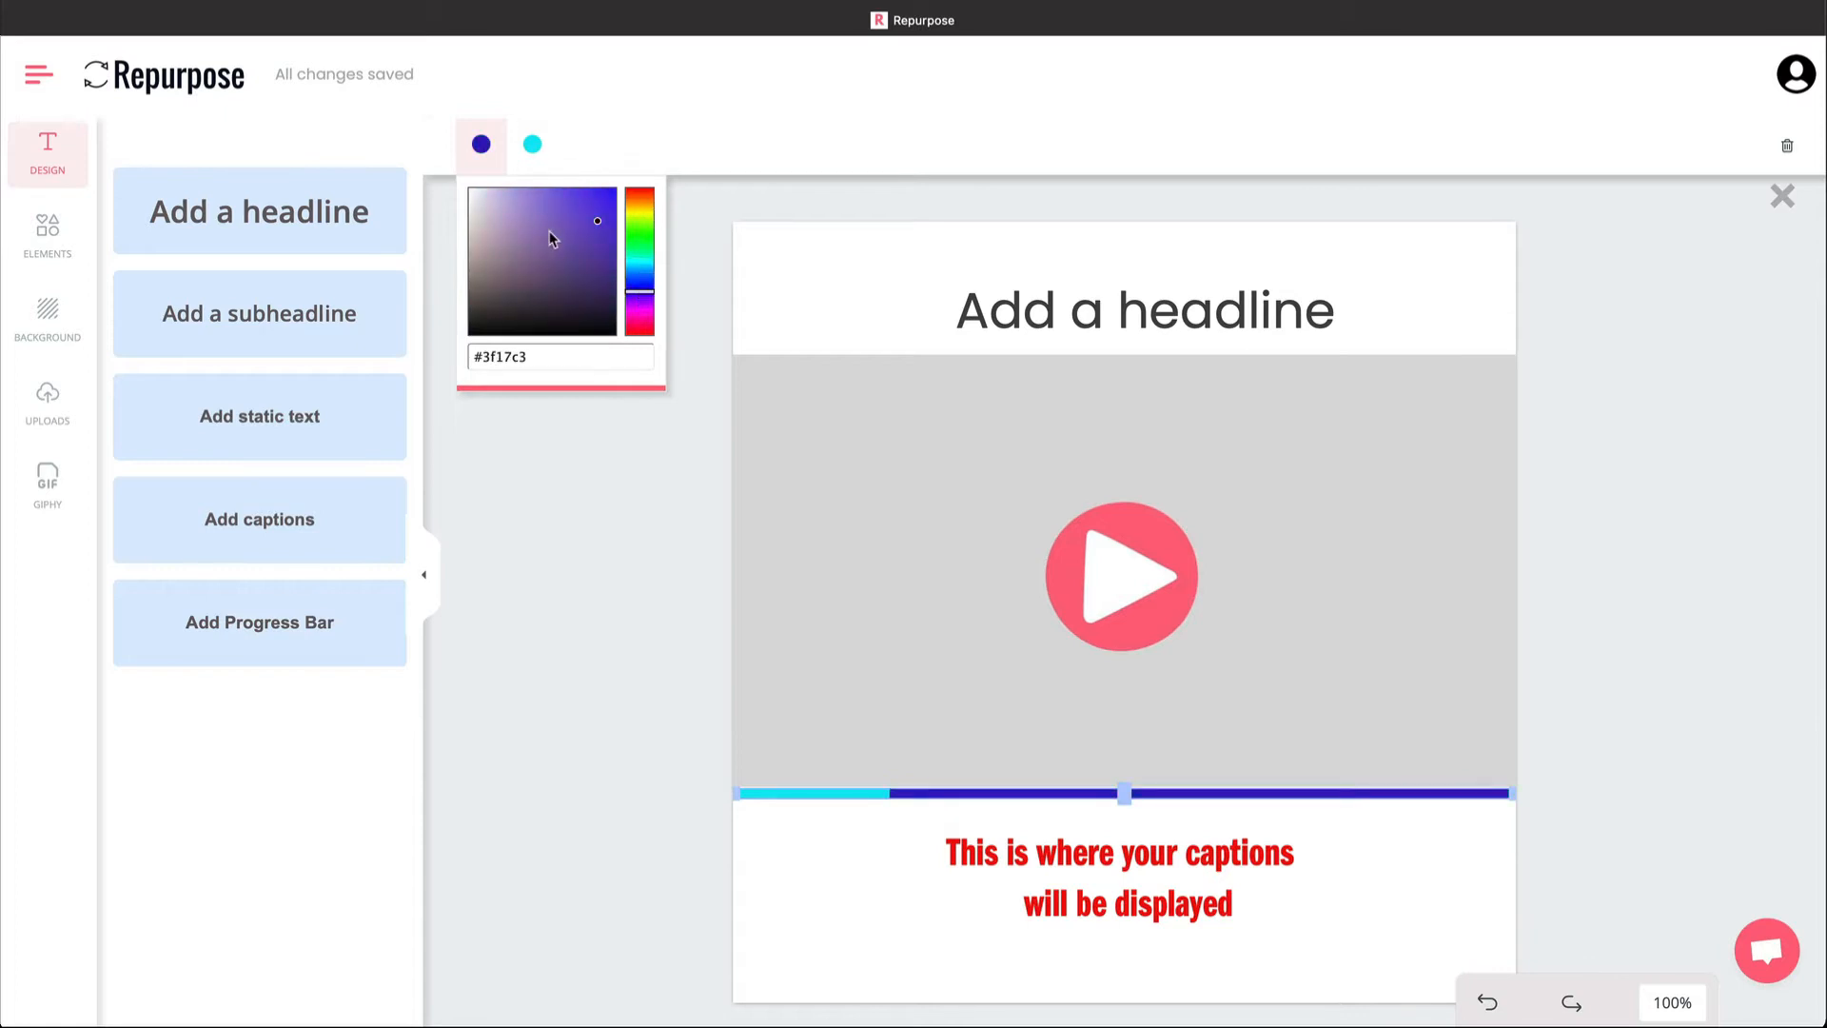
left_click_drag(550, 235, 547, 194)
- Change the headline's text colour to orange
left_click(1052, 316)
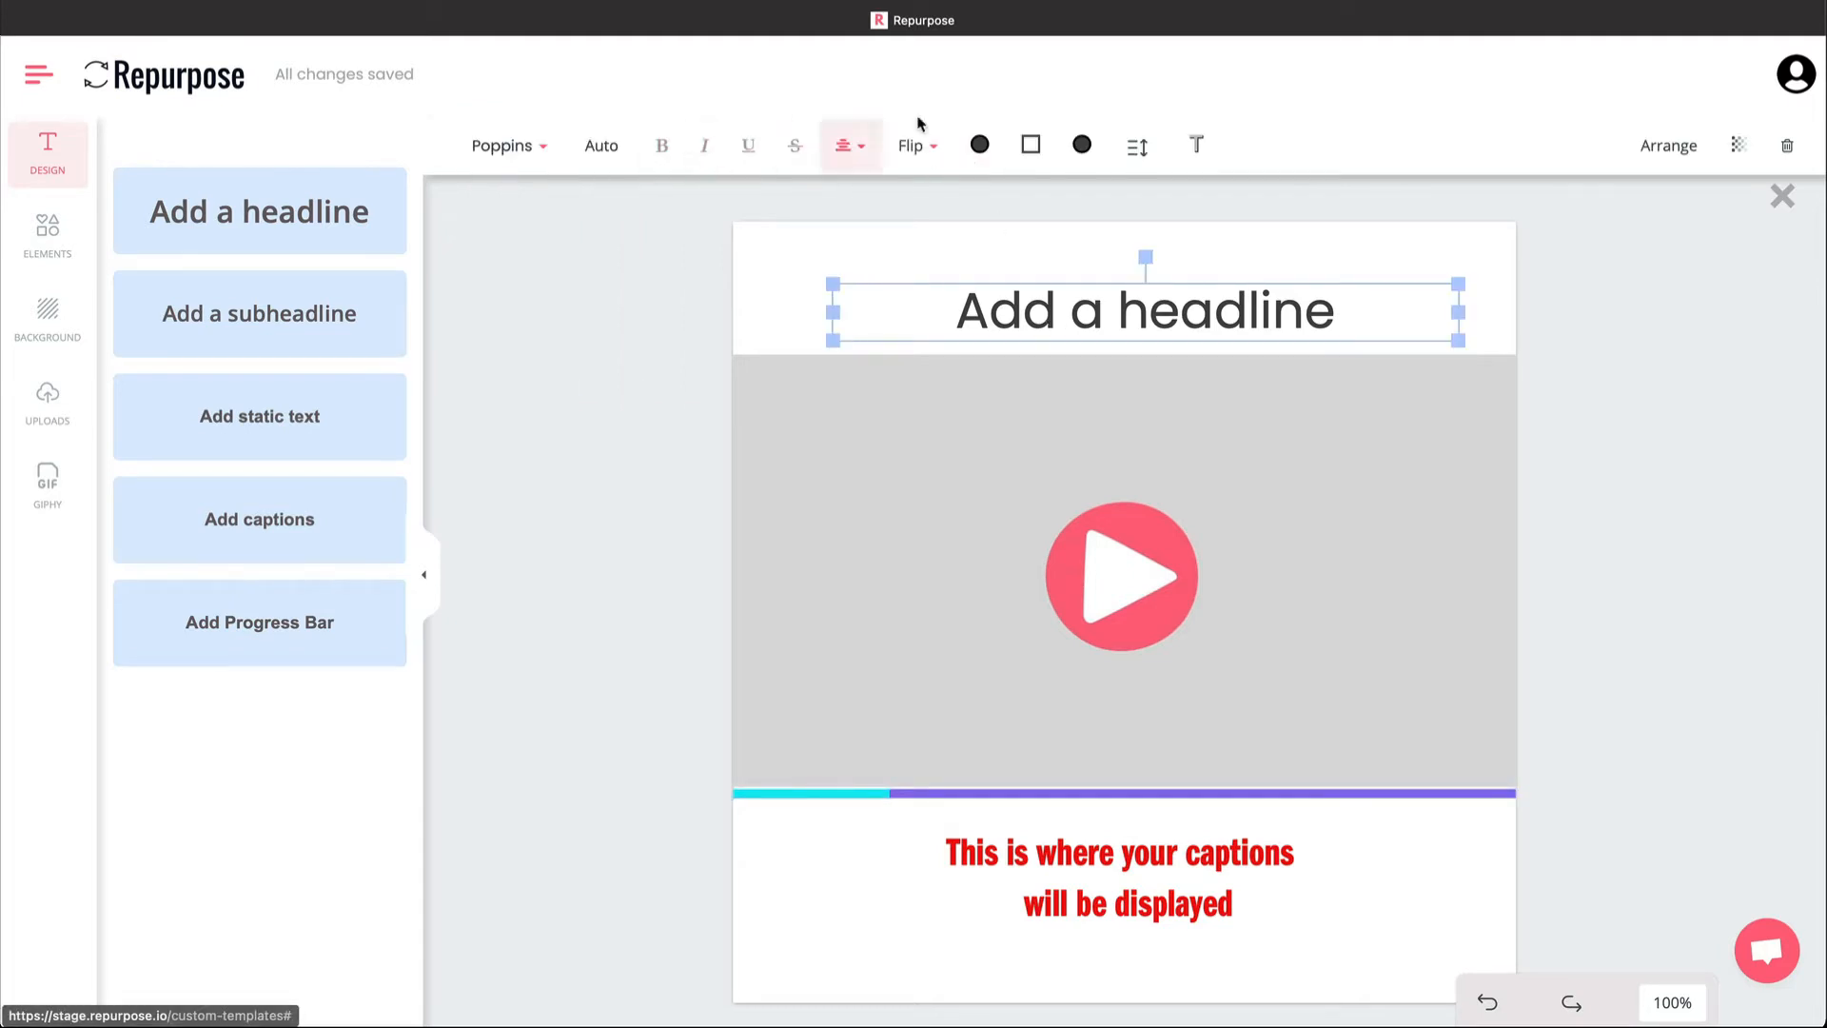
left_click(991, 155)
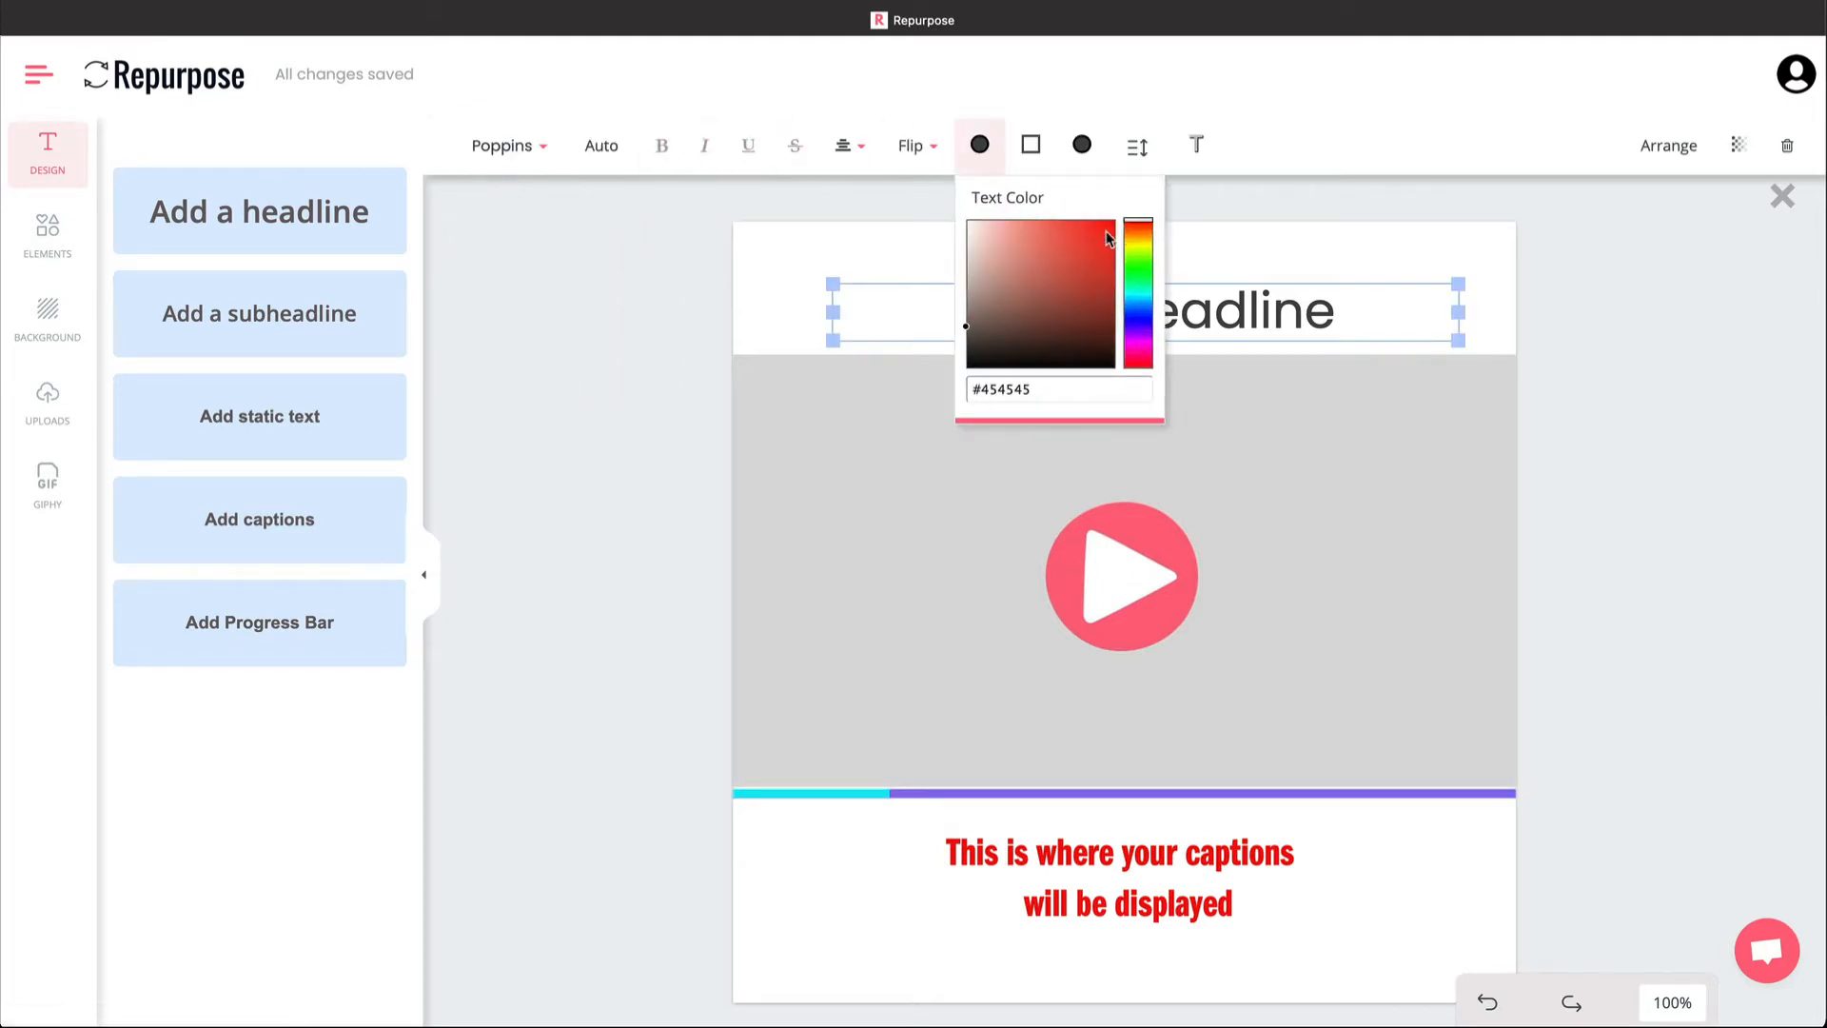
left_click(1107, 233)
left_click(1139, 257)
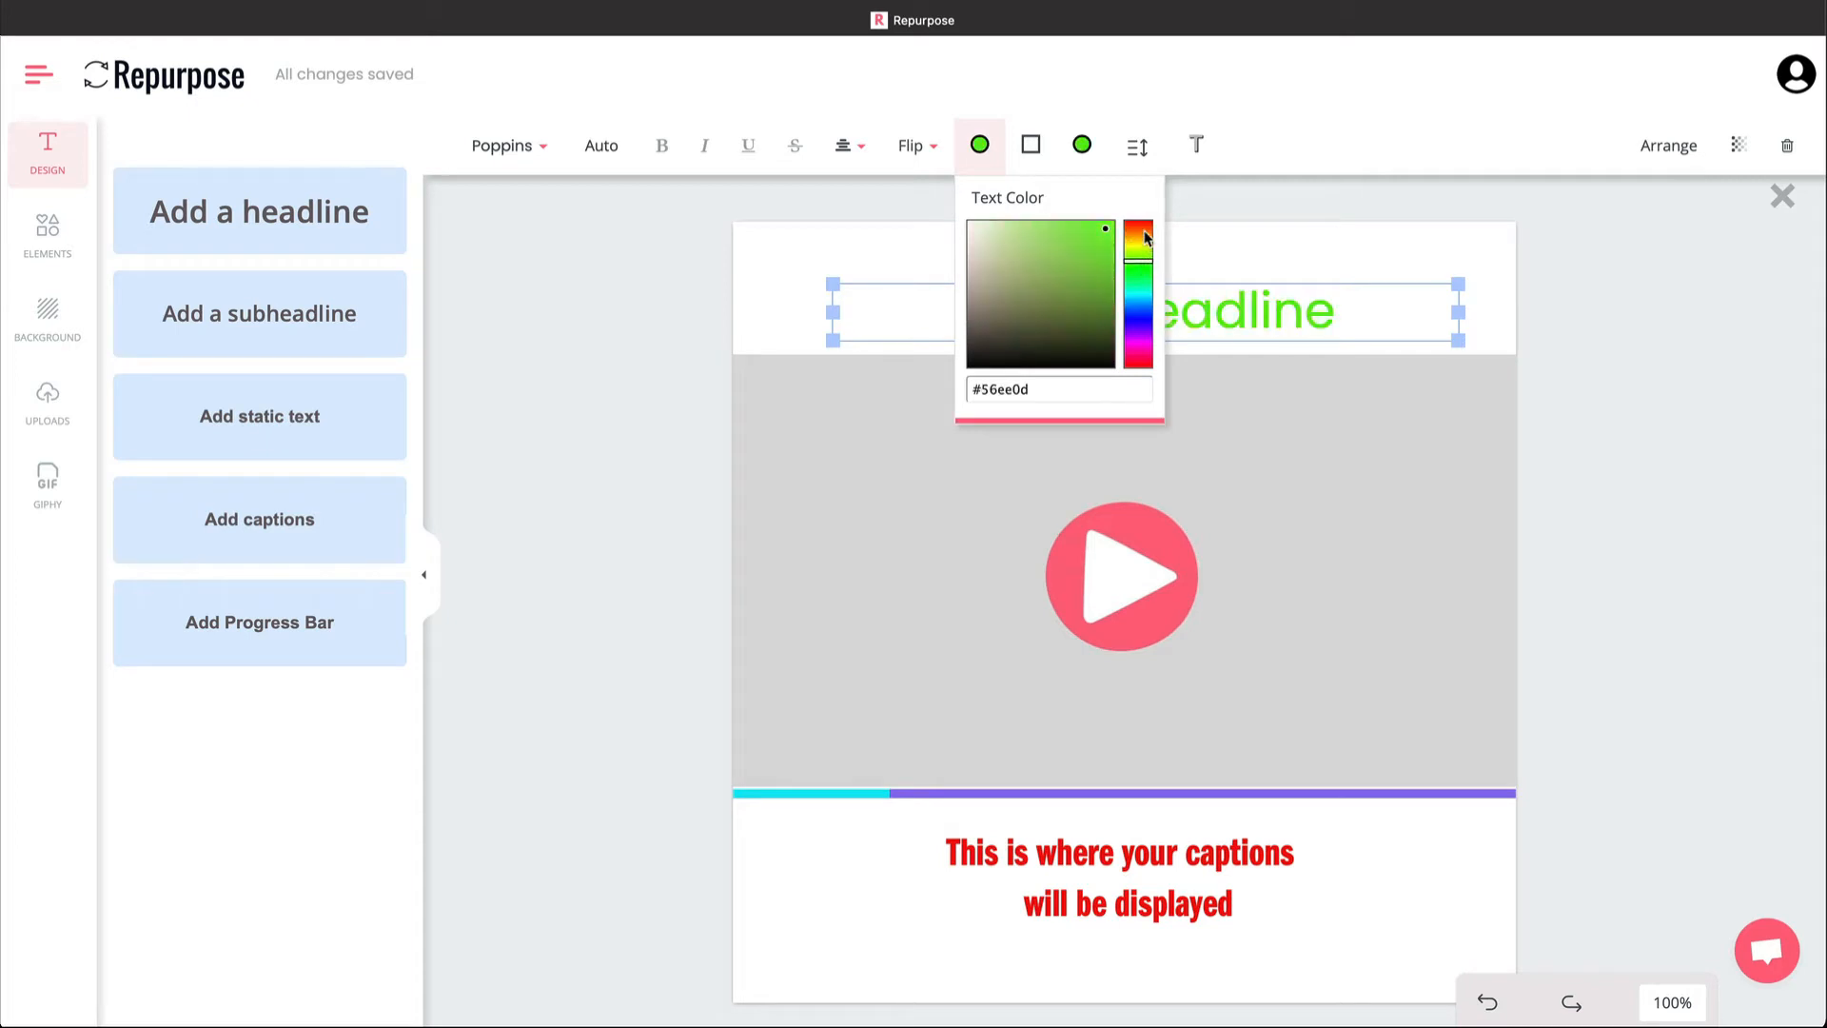
left_click(1140, 227)
- Give the headline text a blue outline with a thickness of 1
left_click(1082, 144)
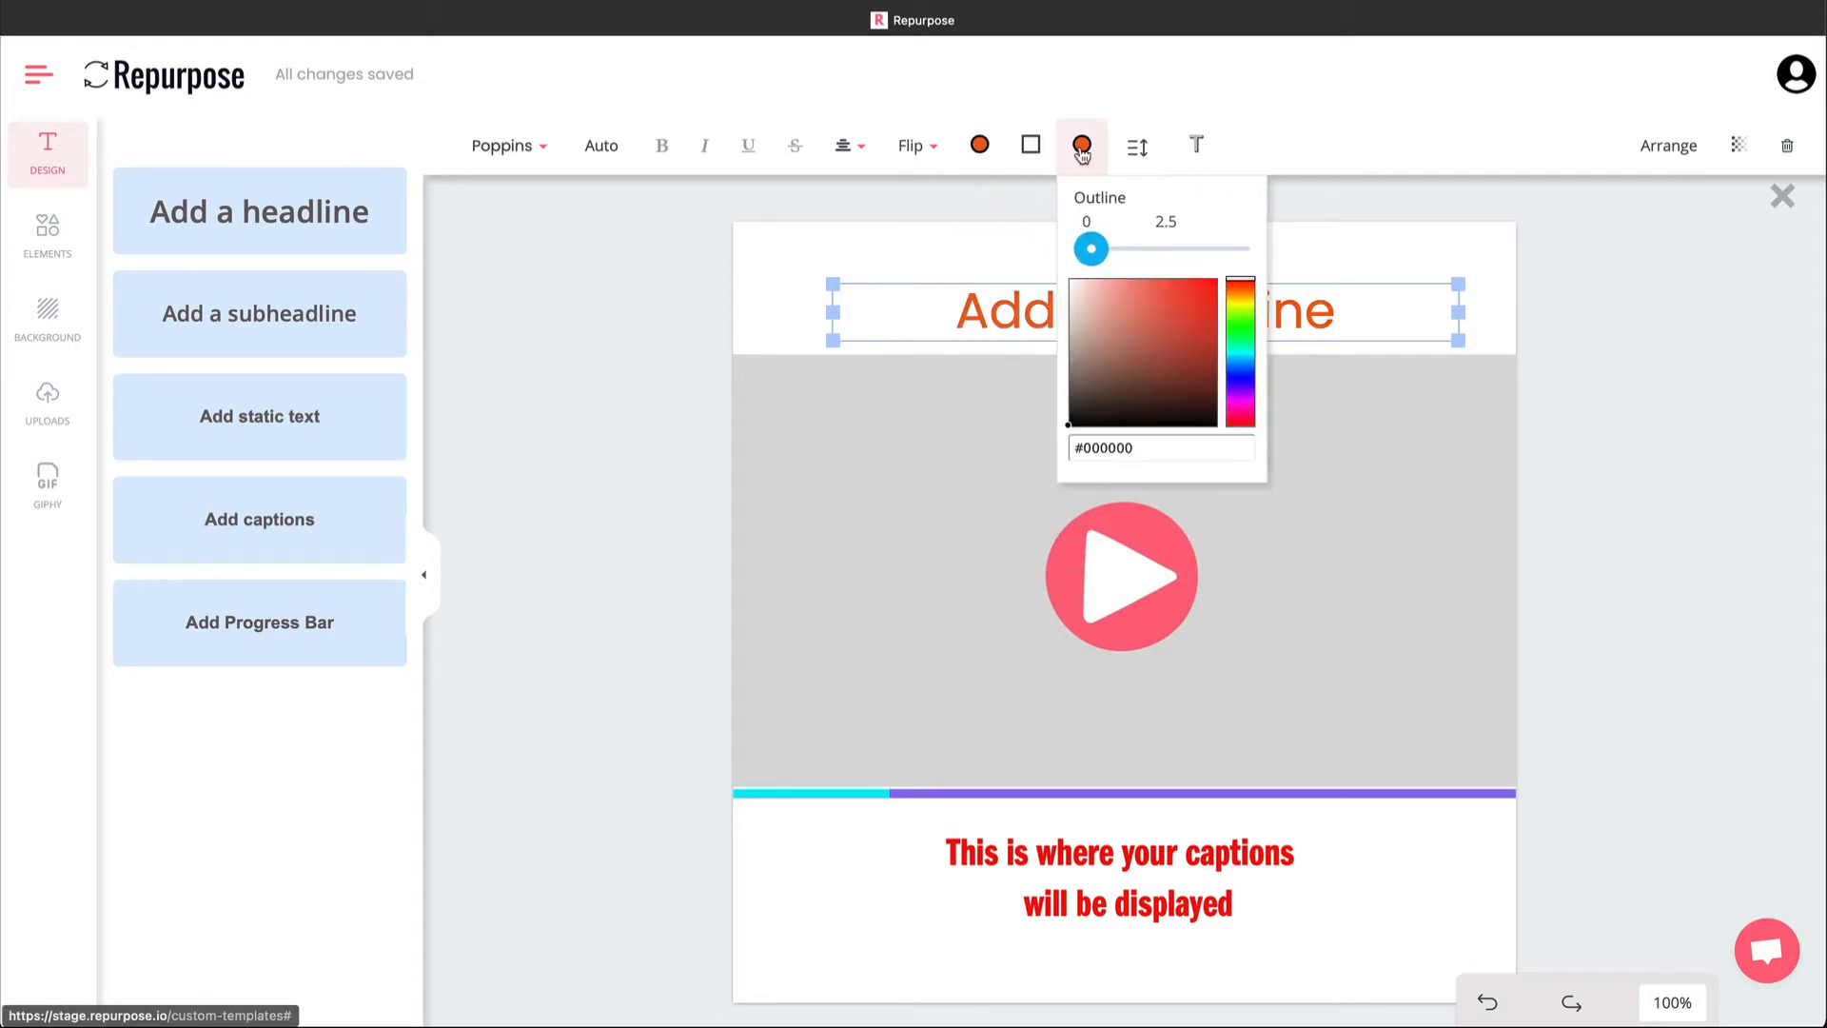
left_click_drag(1095, 252, 1150, 253)
left_click(1241, 368)
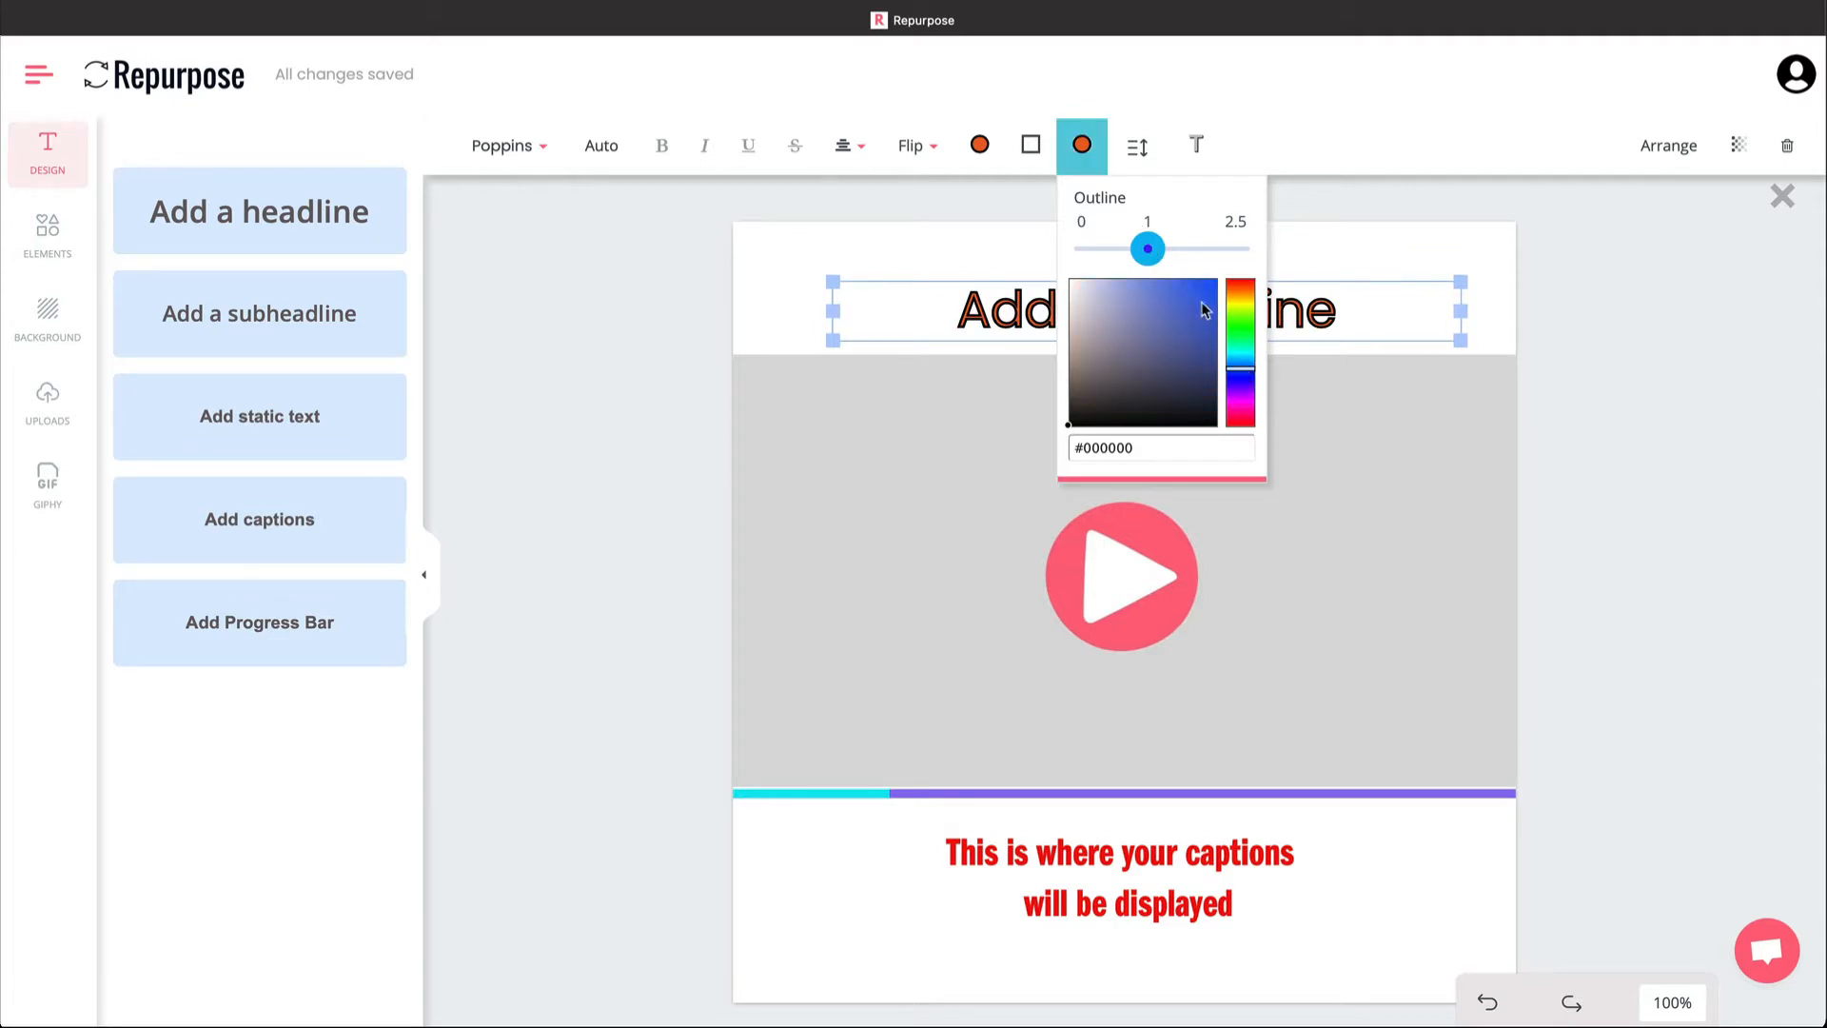
left_click(1204, 305)
left_click(1294, 251)
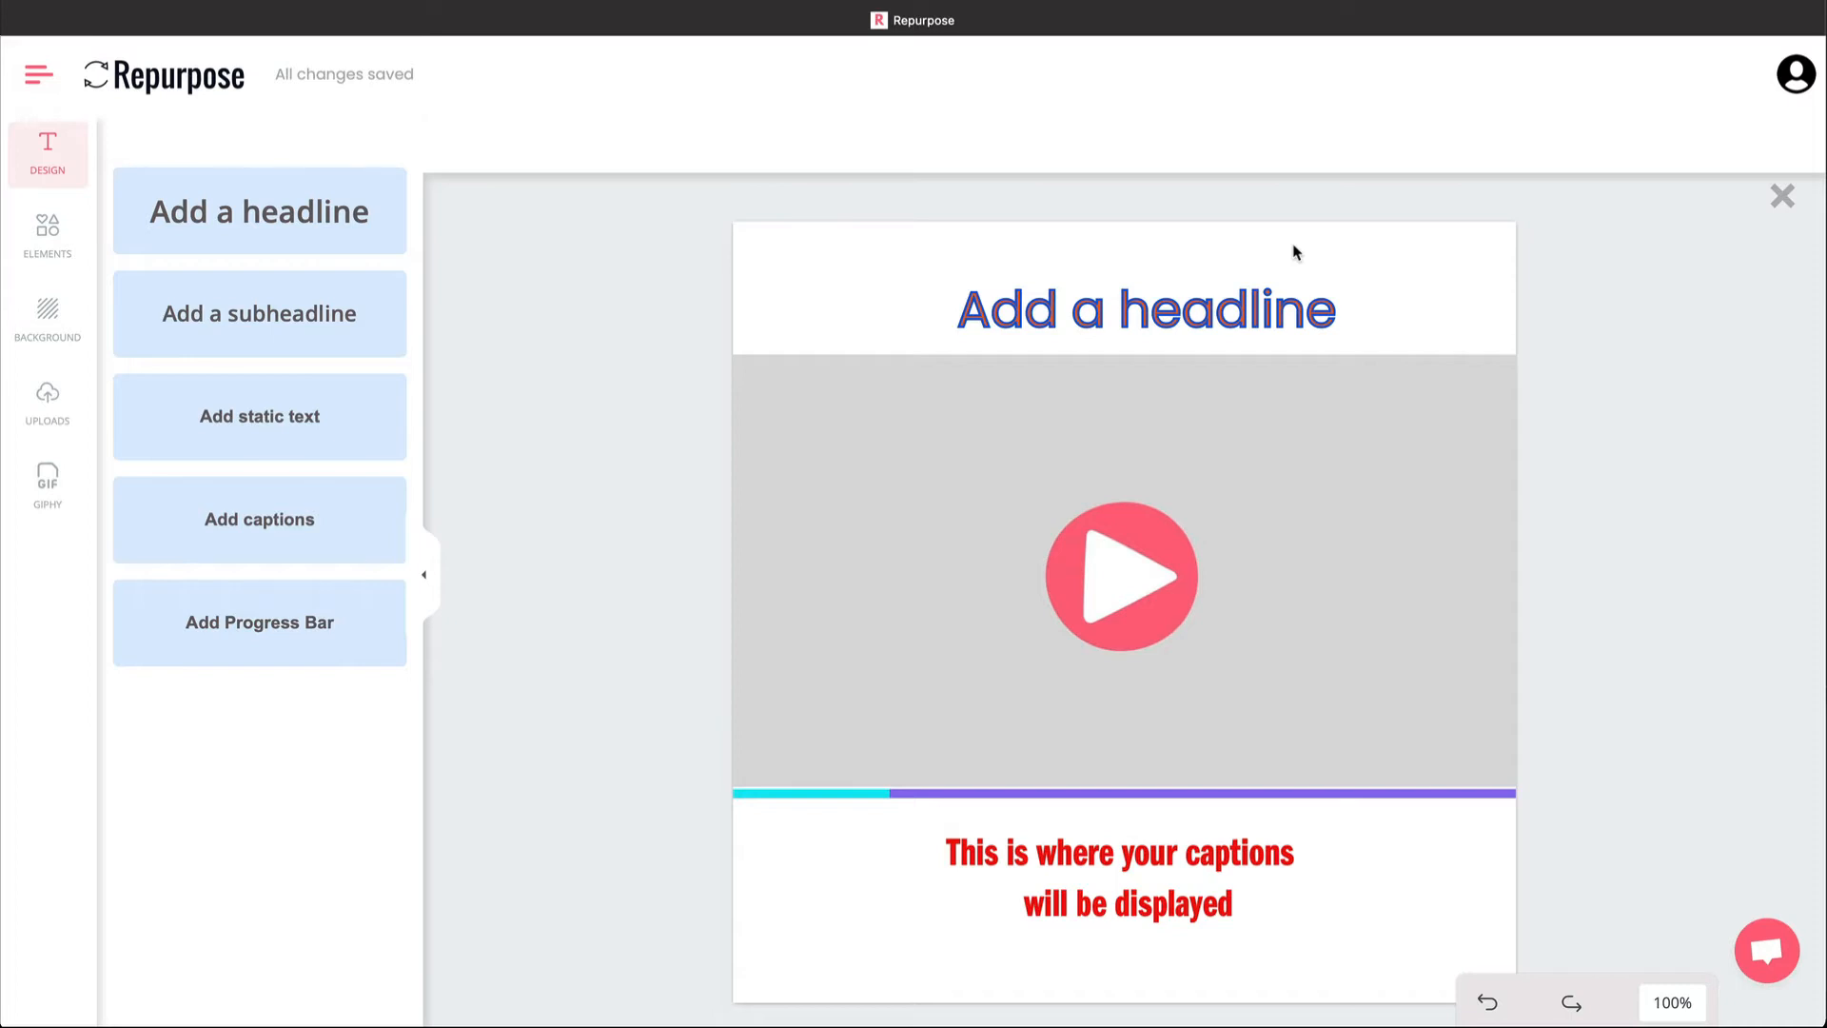
left_click(1121, 326)
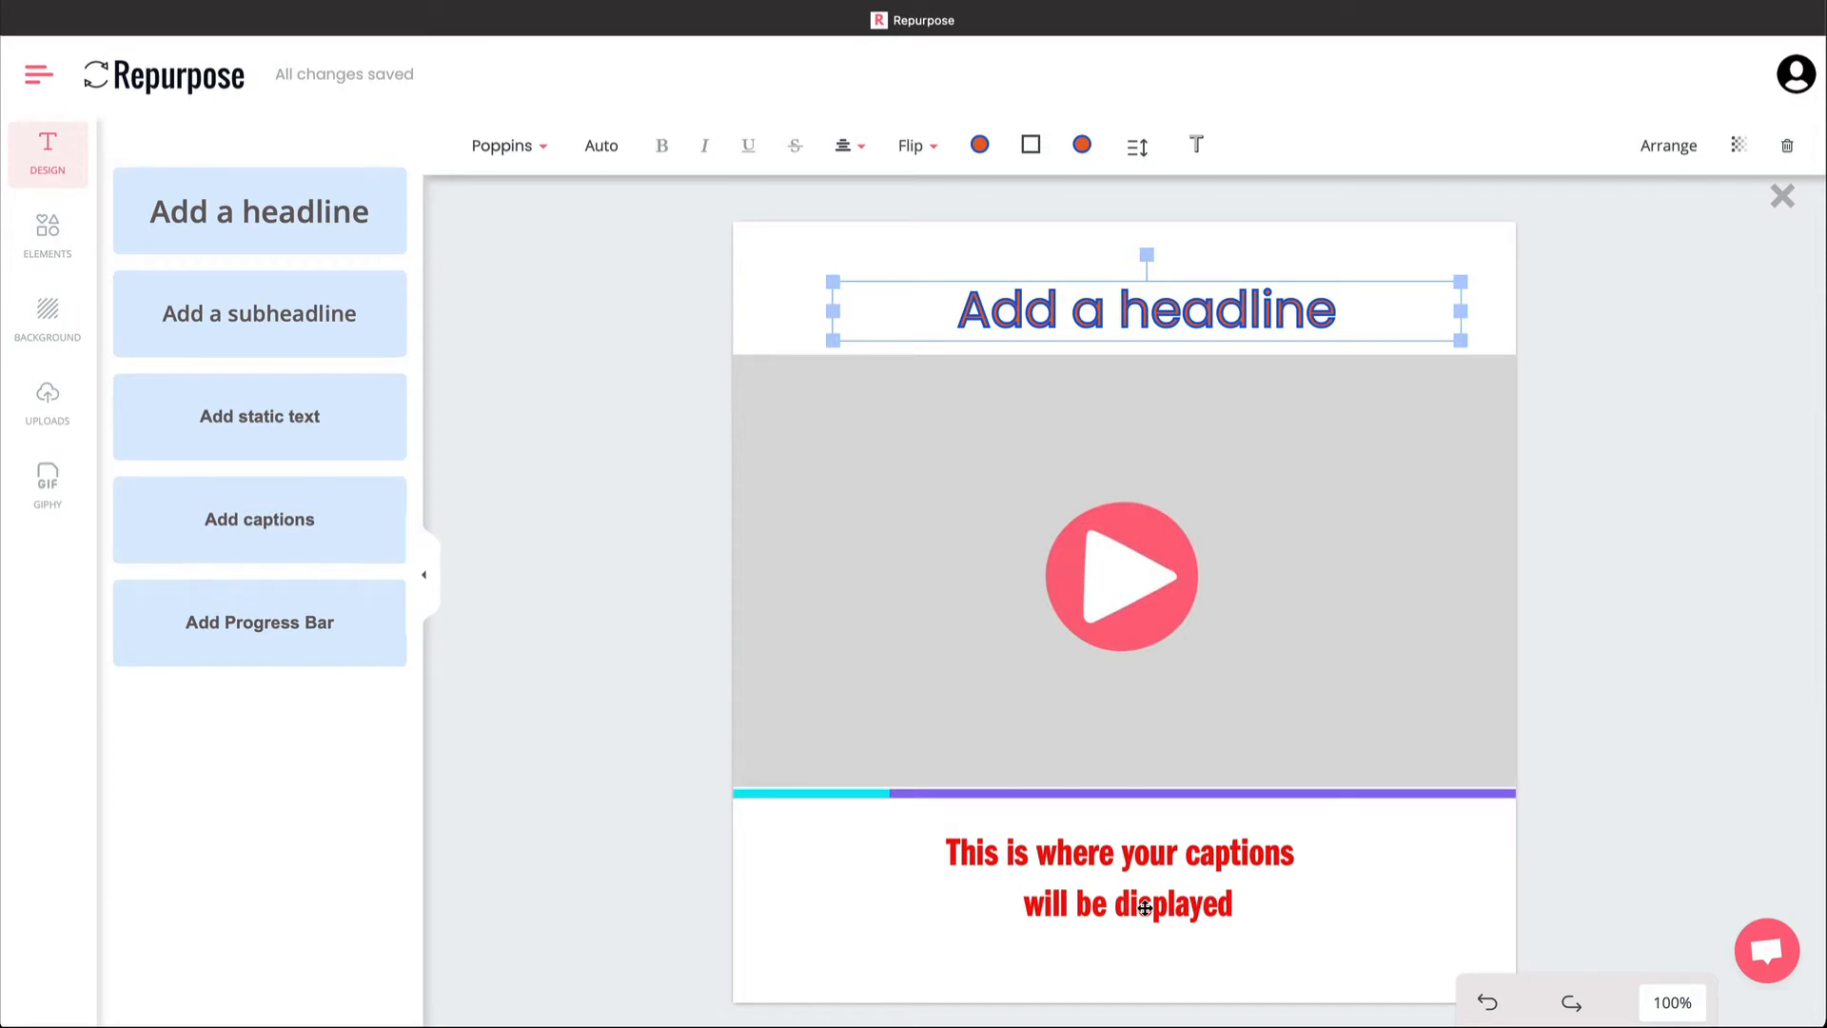
- Add a square shape, stretch it across the template's full width at headline height and fill it red (#f01111)
left_click(43, 231)
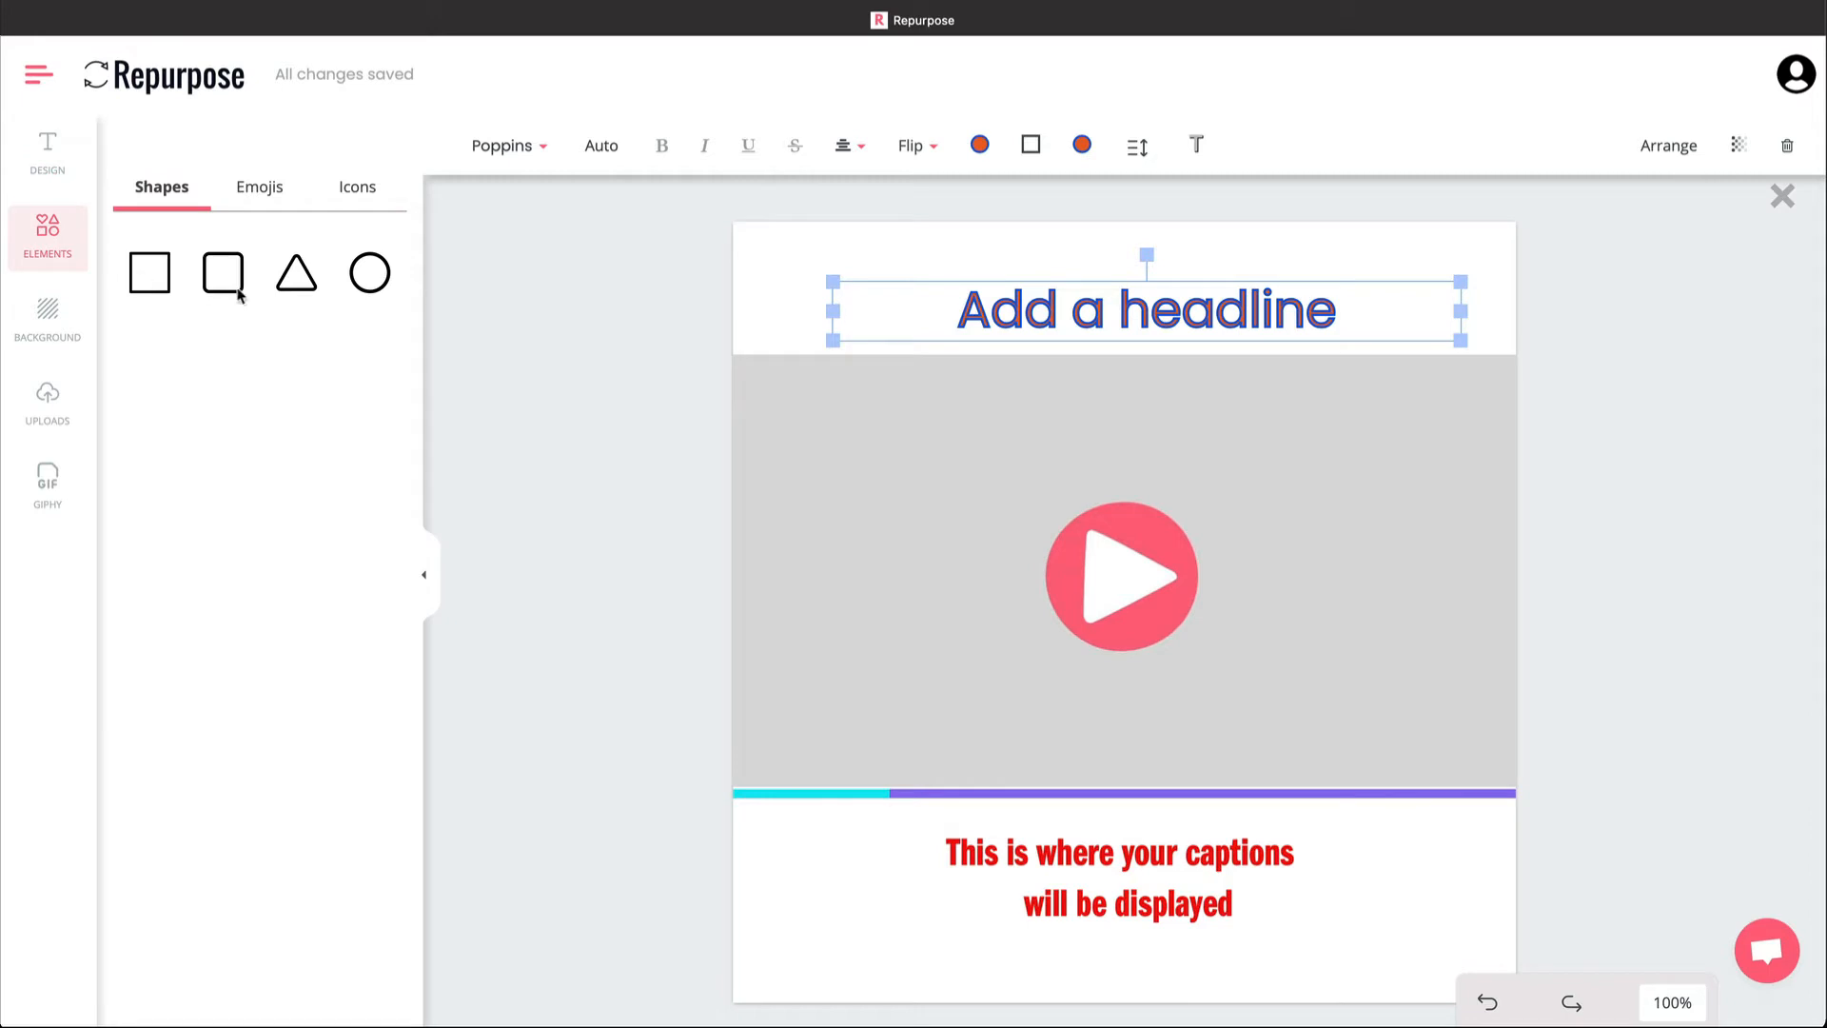
left_click(150, 277)
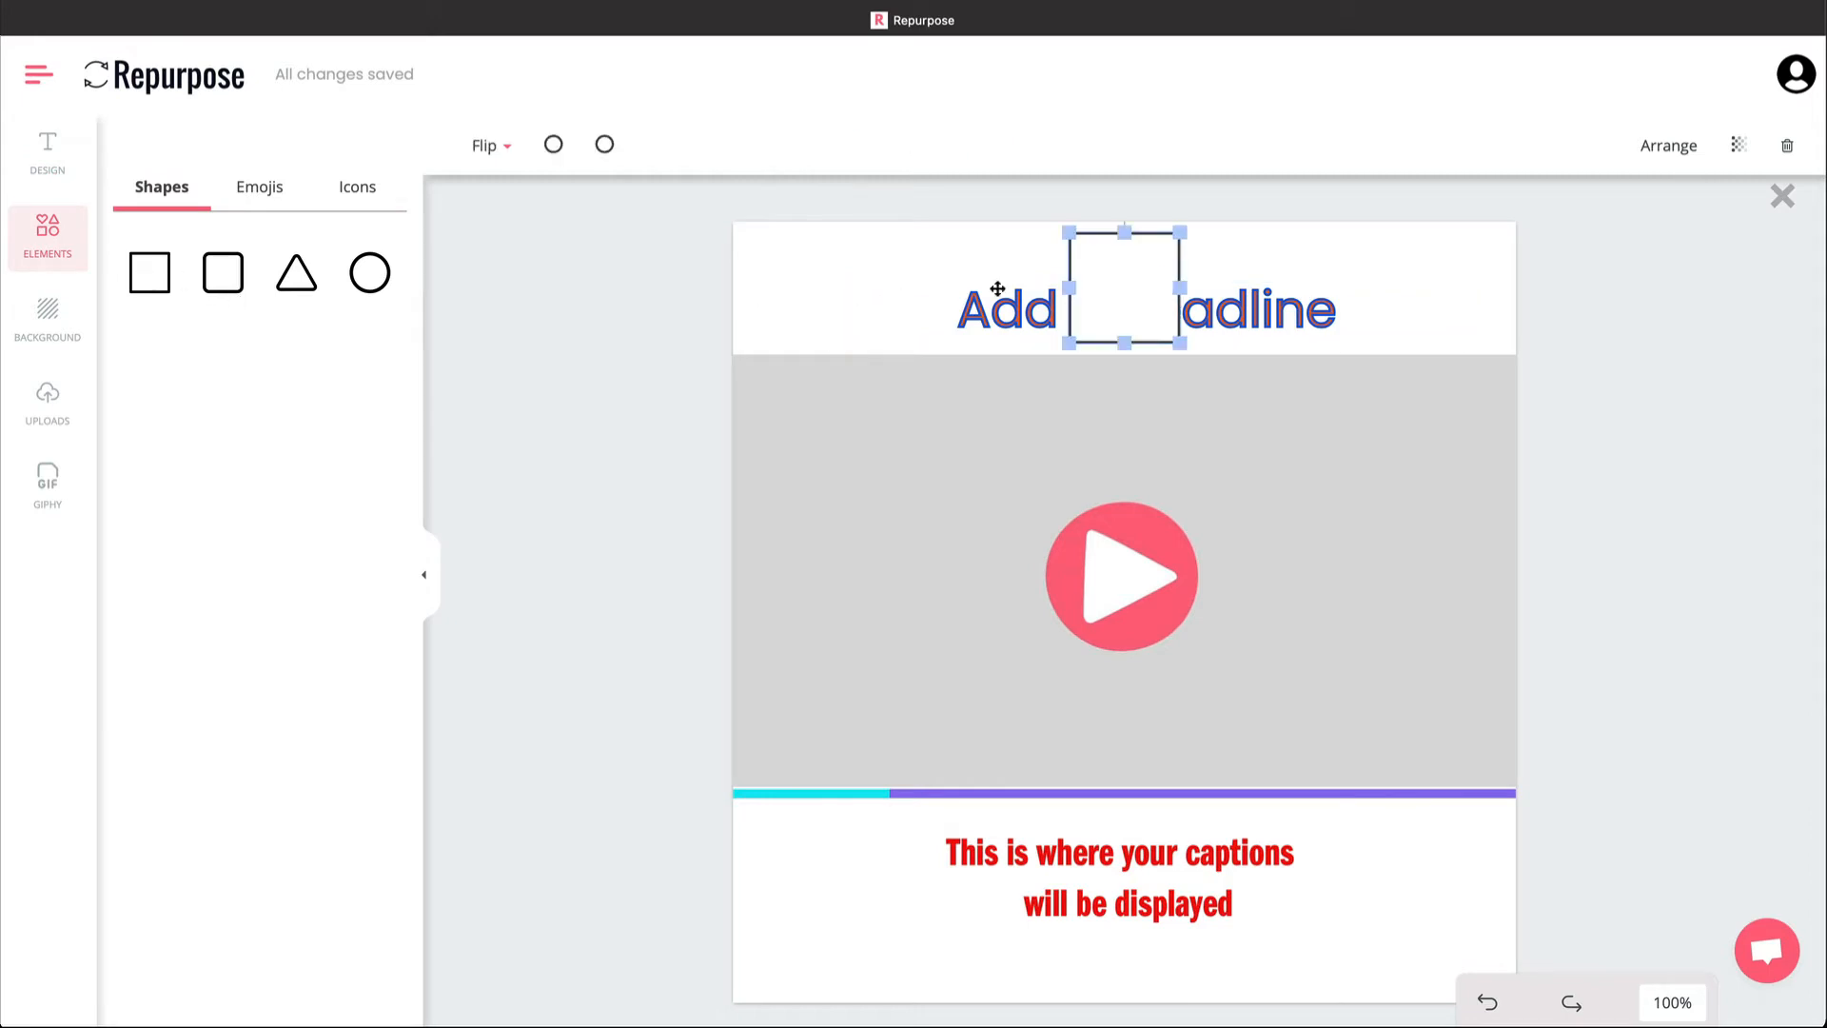
left_click_drag(1068, 288, 692, 292)
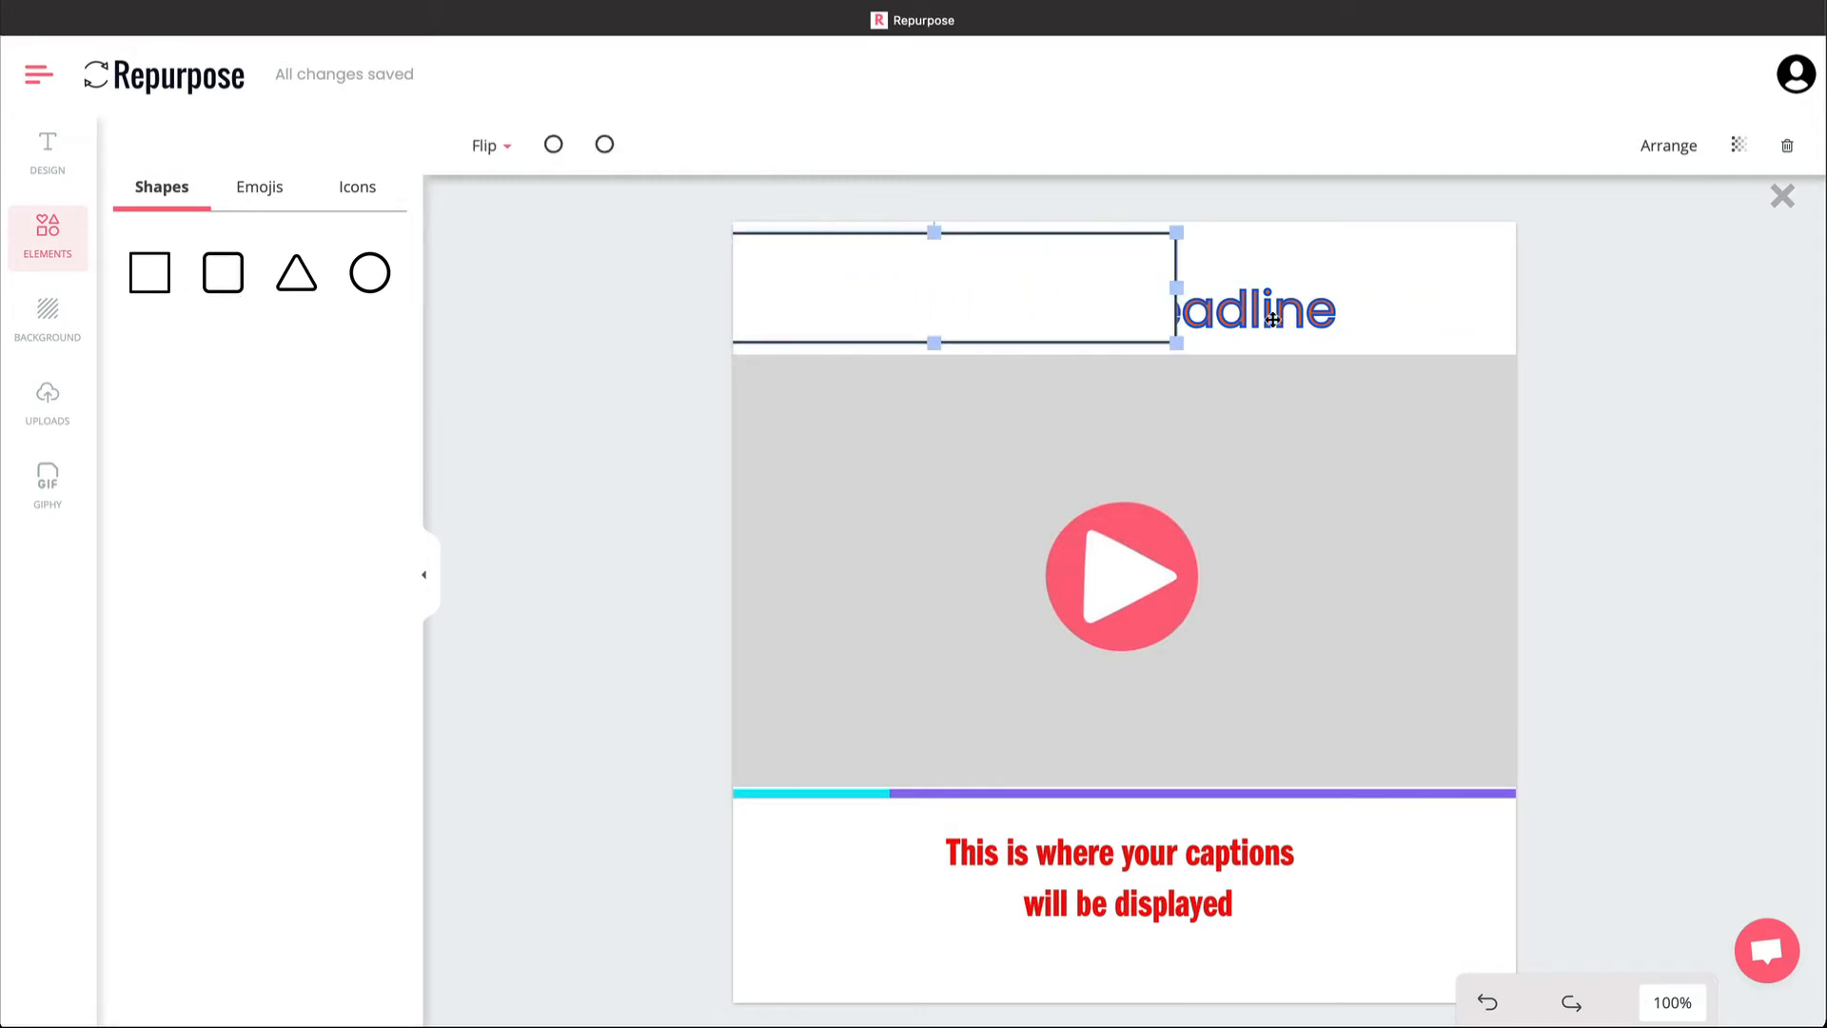
left_click_drag(1178, 287, 1549, 306)
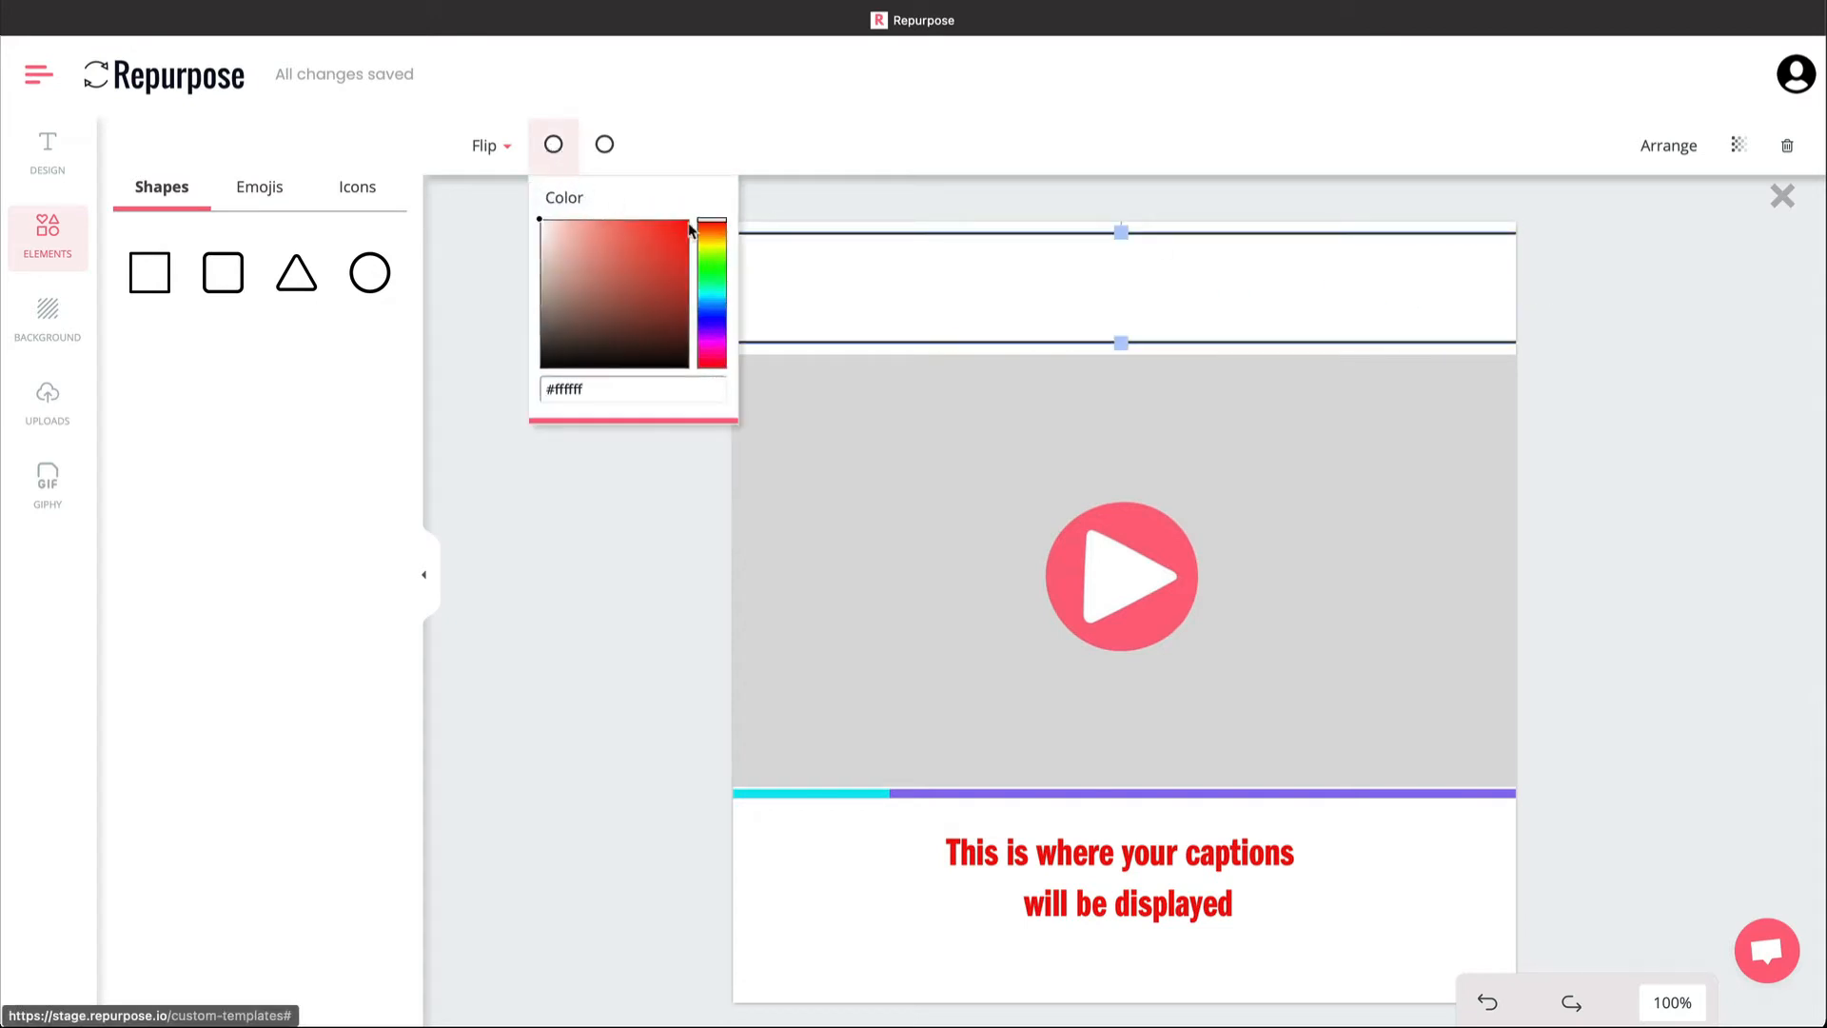
left_click(676, 228)
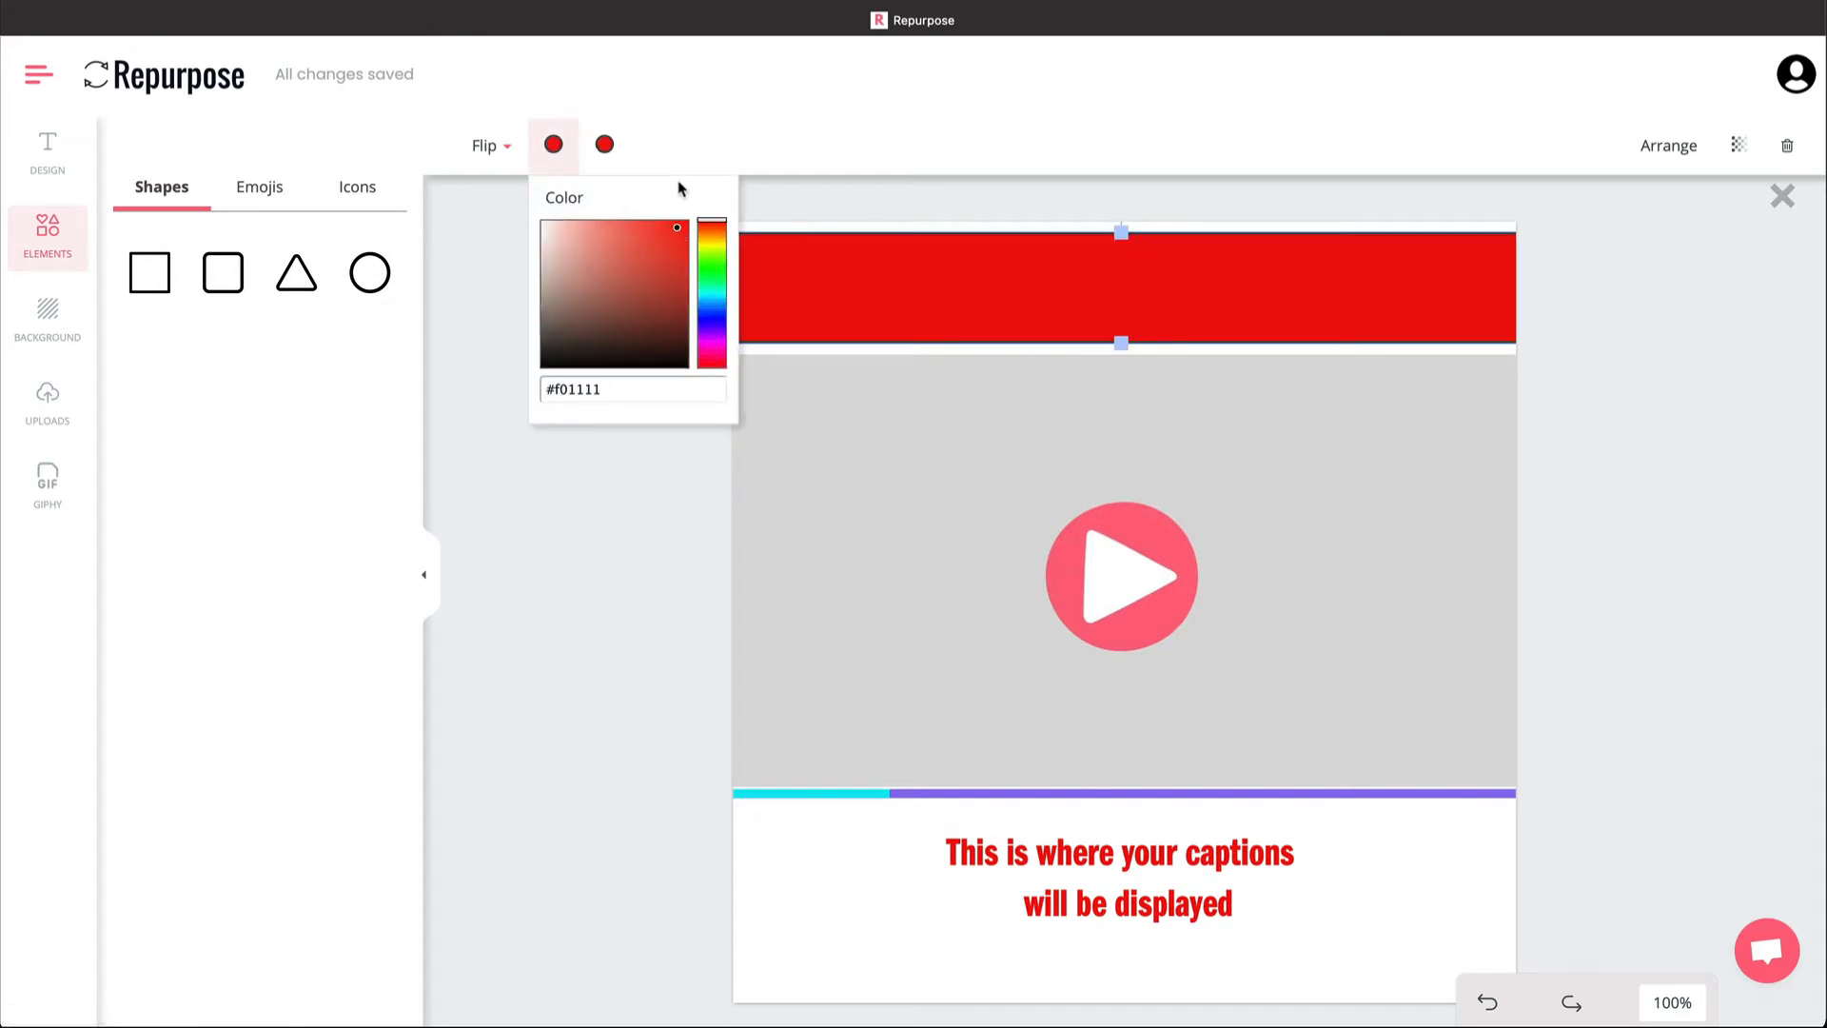
- Send the red banner to the back and move the headline up to centre it vertically on the banner
left_click(1670, 147)
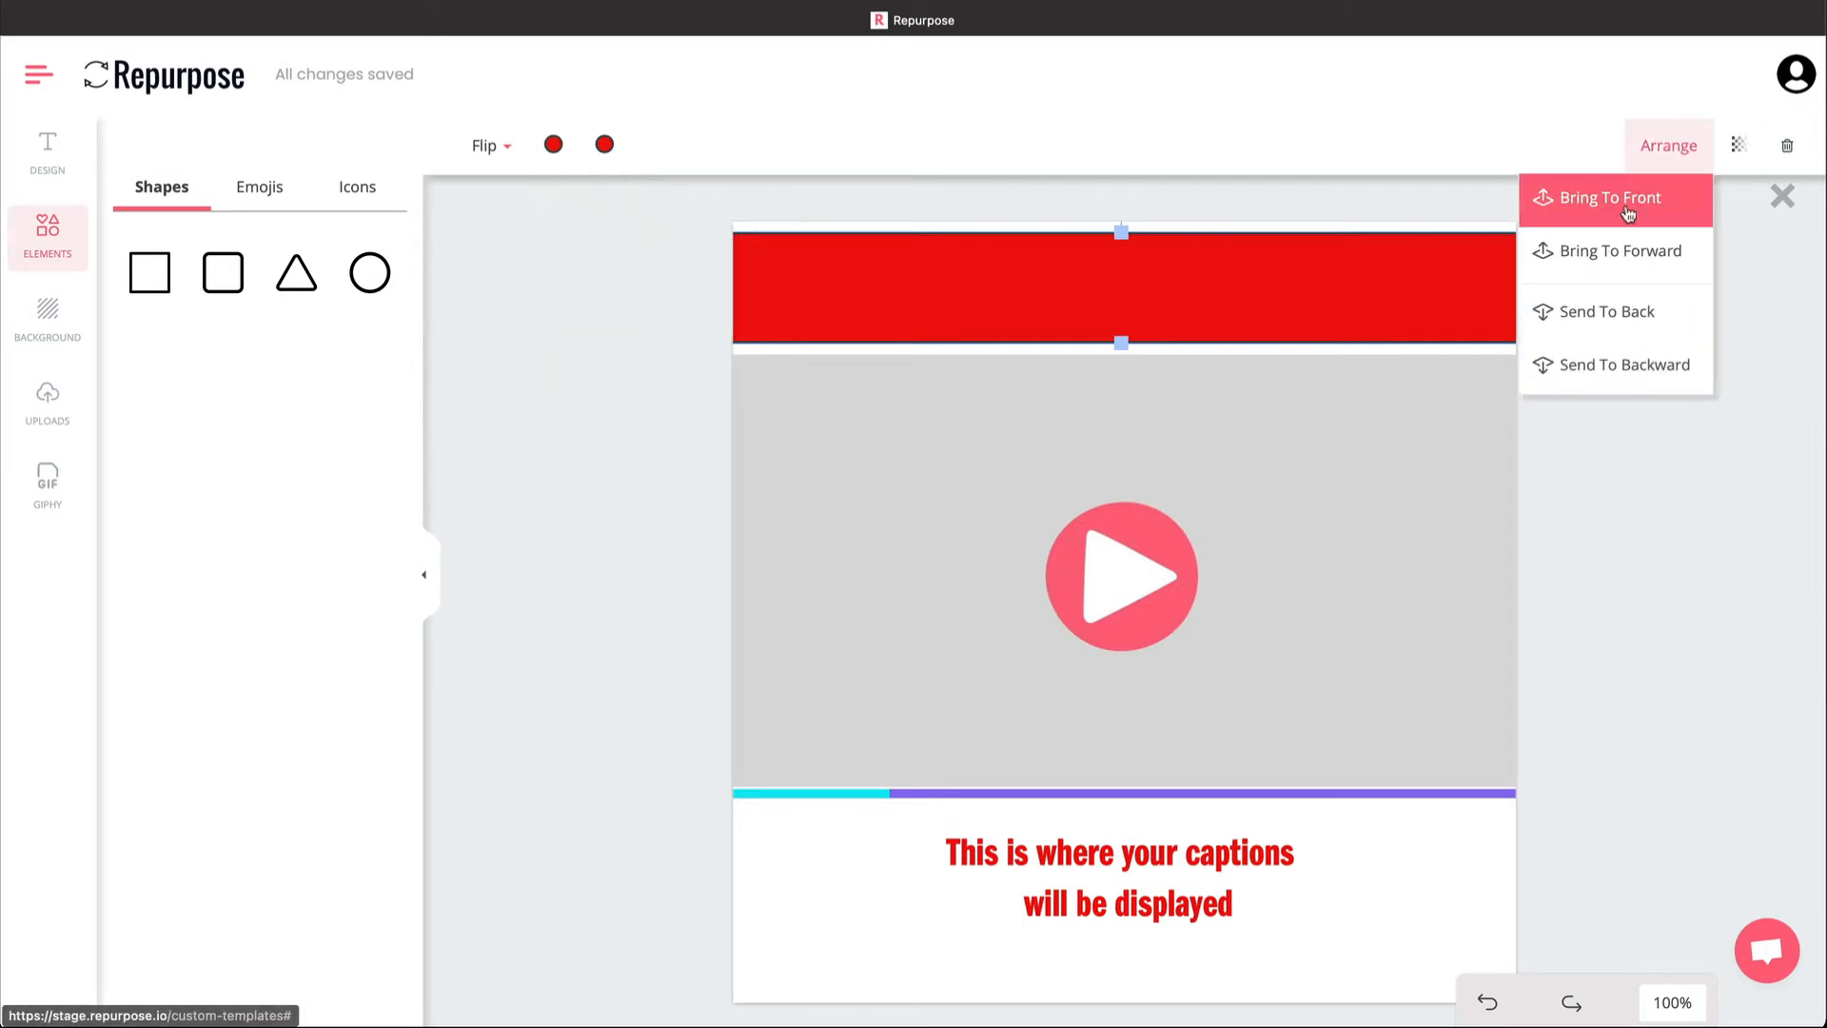
left_click(1592, 314)
left_click_drag(1290, 306, 1289, 289)
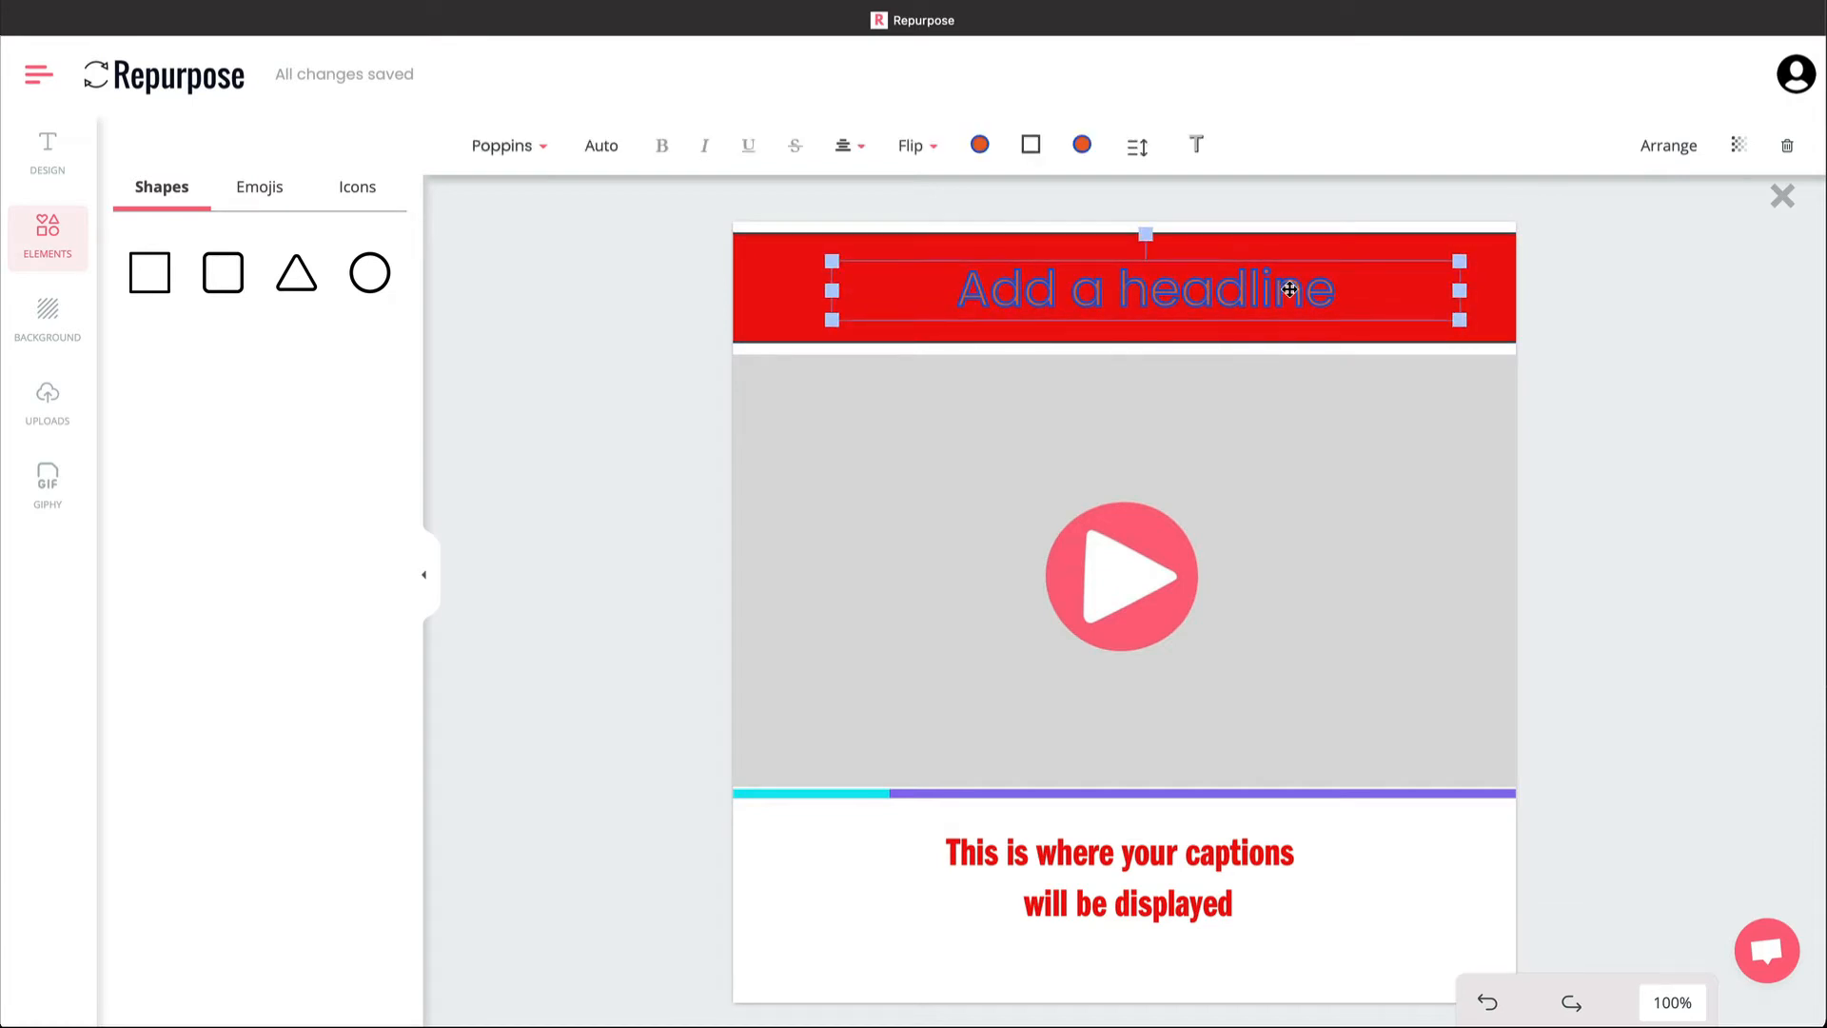
- Change the outline colour of the headline banner to red so that it matches the fill
left_click(808, 292)
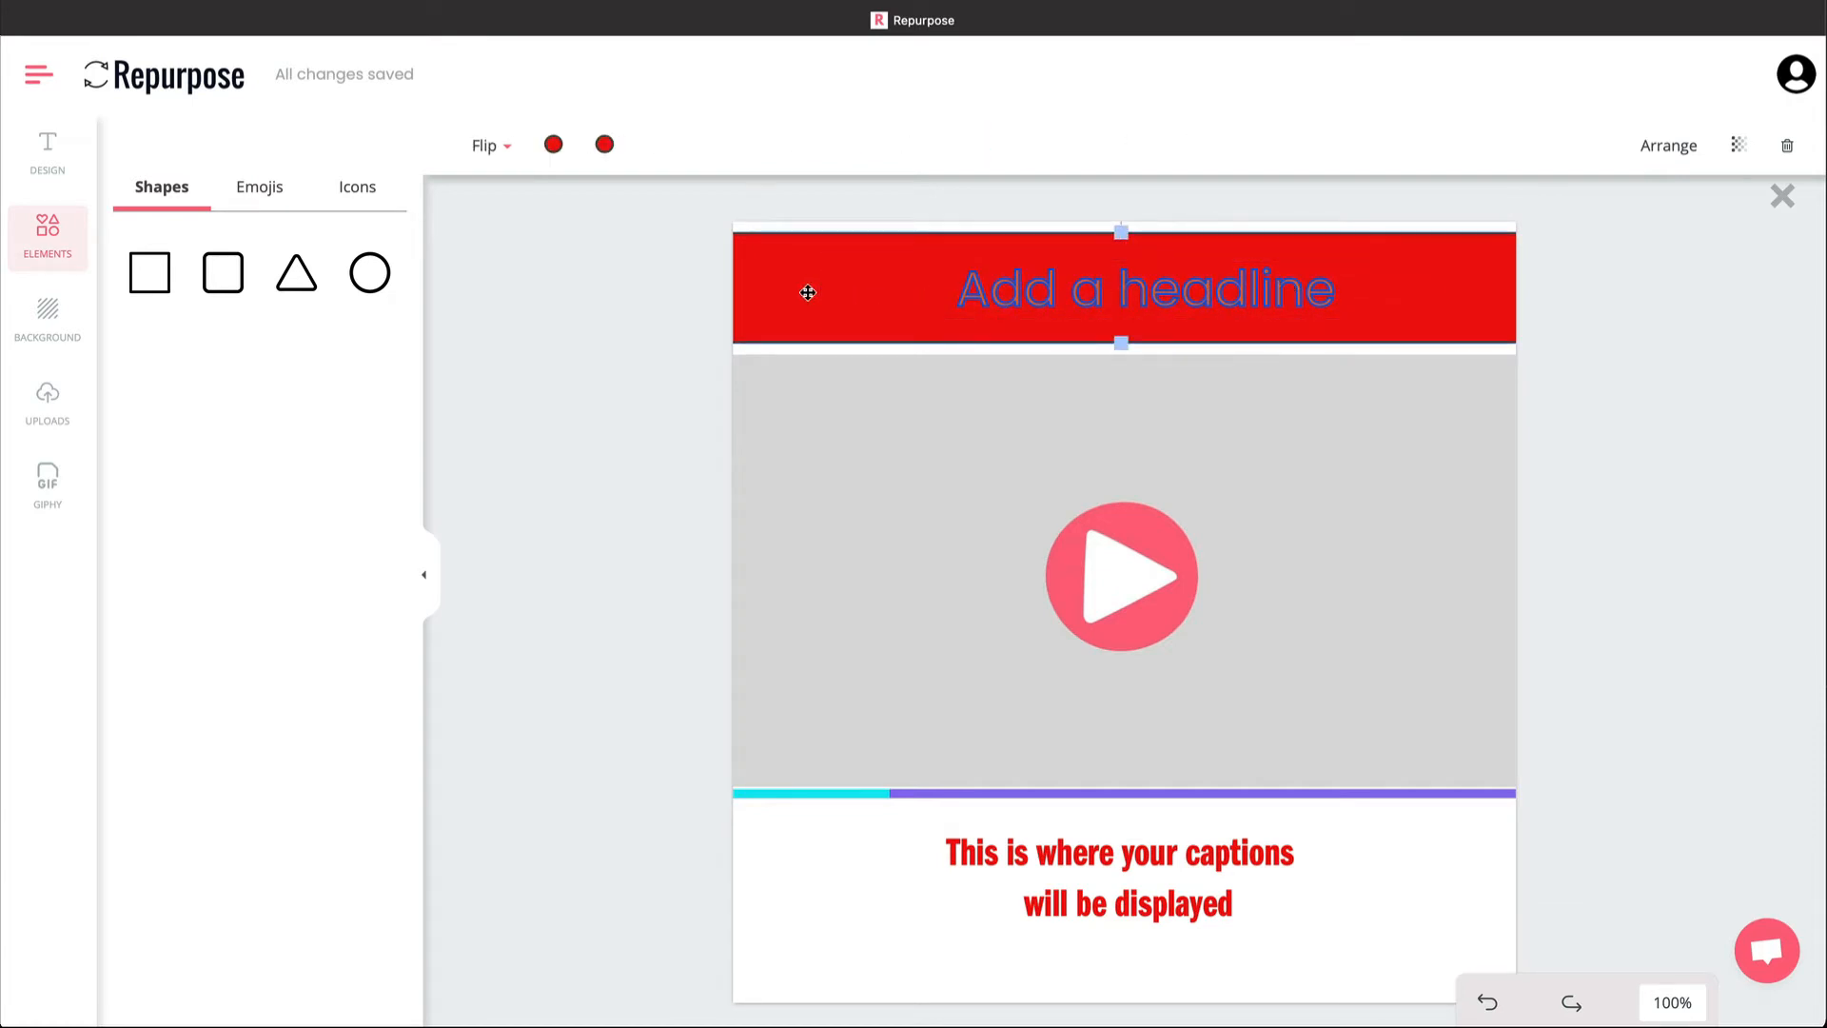
left_click(604, 145)
mouse_move(673, 249)
left_mouse_down()
mouse_move(731, 249)
mouse_move(670, 248)
left_mouse_up()
left_click(1040, 206)
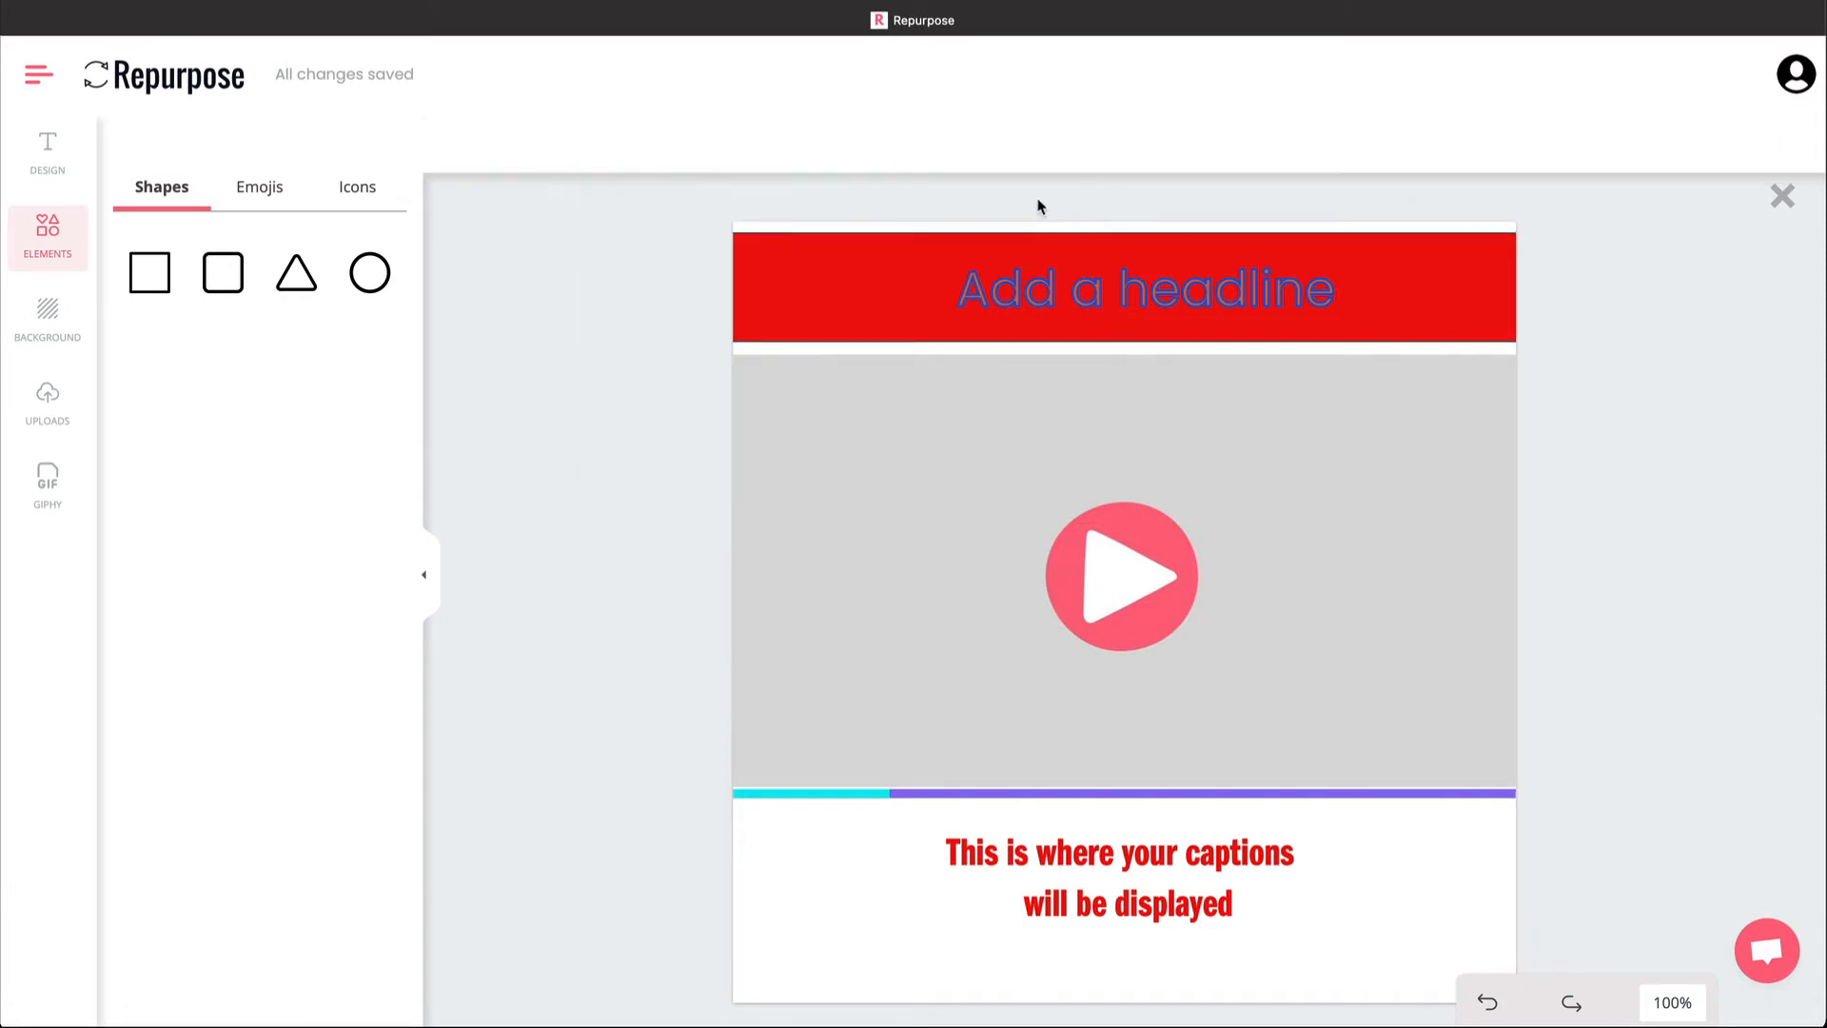
- Change the headline's text colour to white
left_click(1038, 285)
left_click(979, 144)
left_click(975, 232)
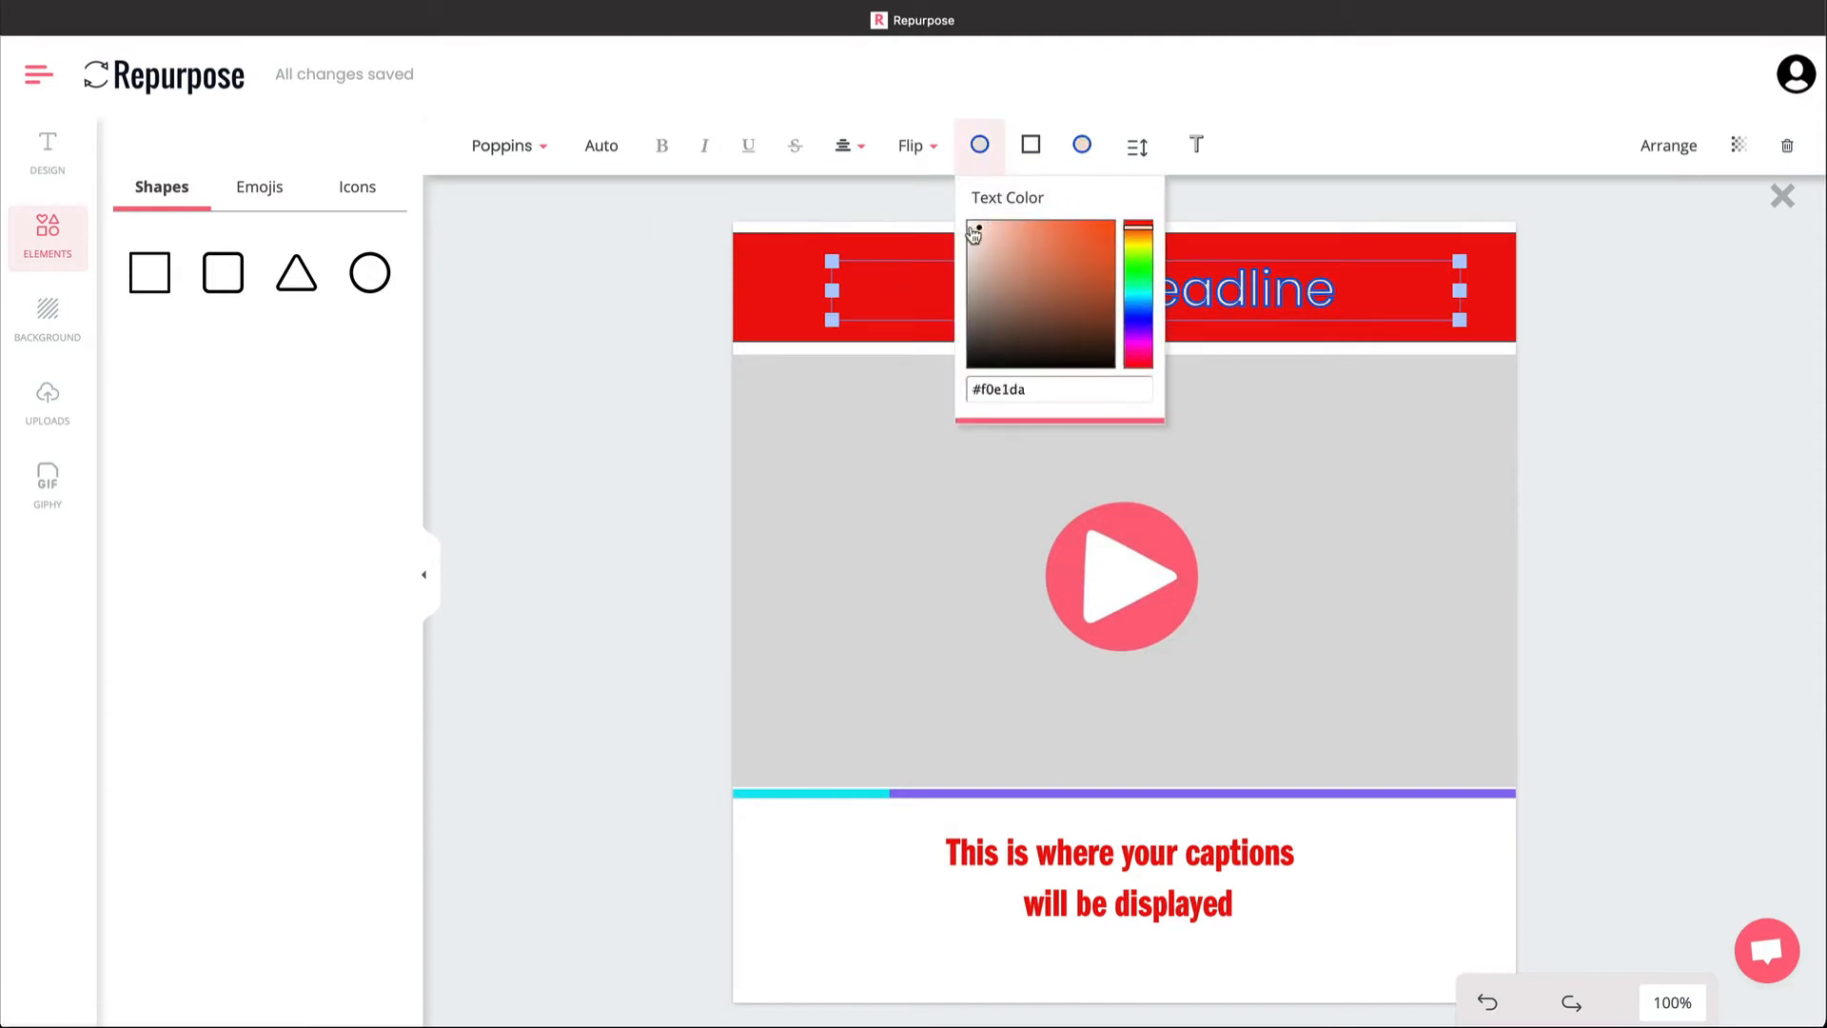
left_click(943, 220)
left_click(1652, 314)
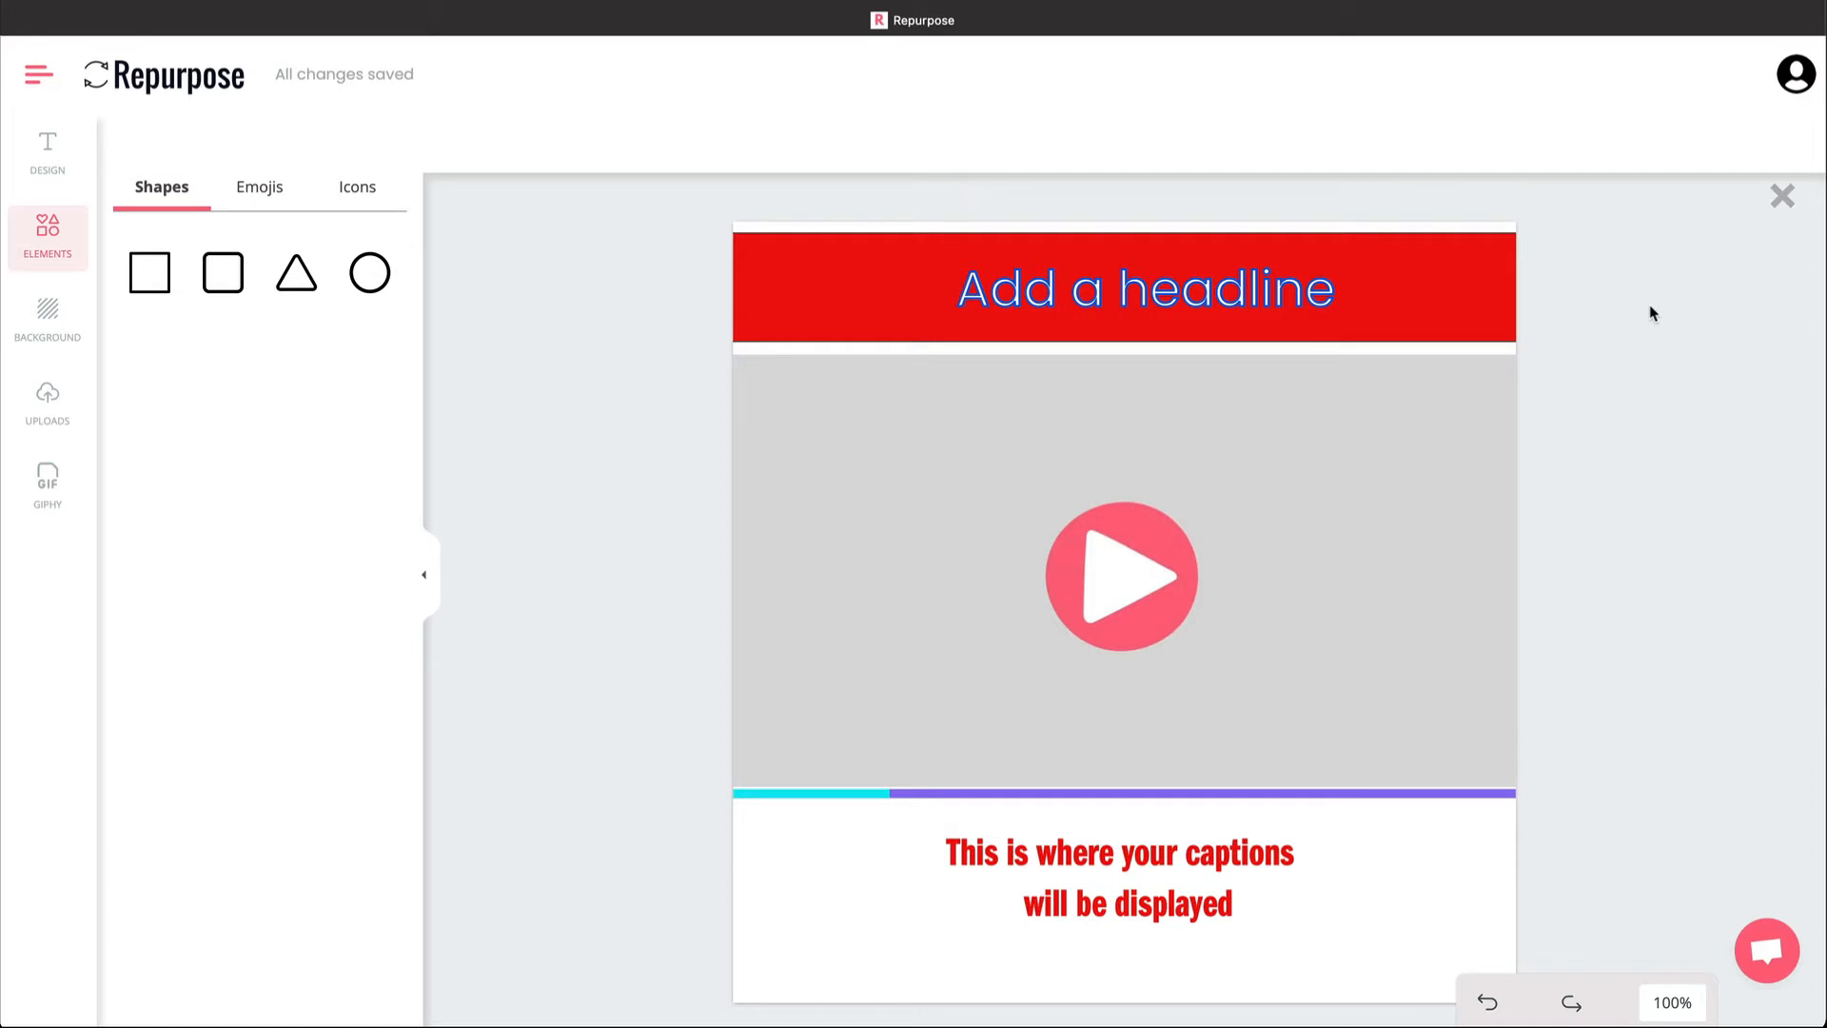
- Add a yellow emoji with a raised eyebrow and place it beside the caption text
left_click(245, 211)
left_click(1137, 508)
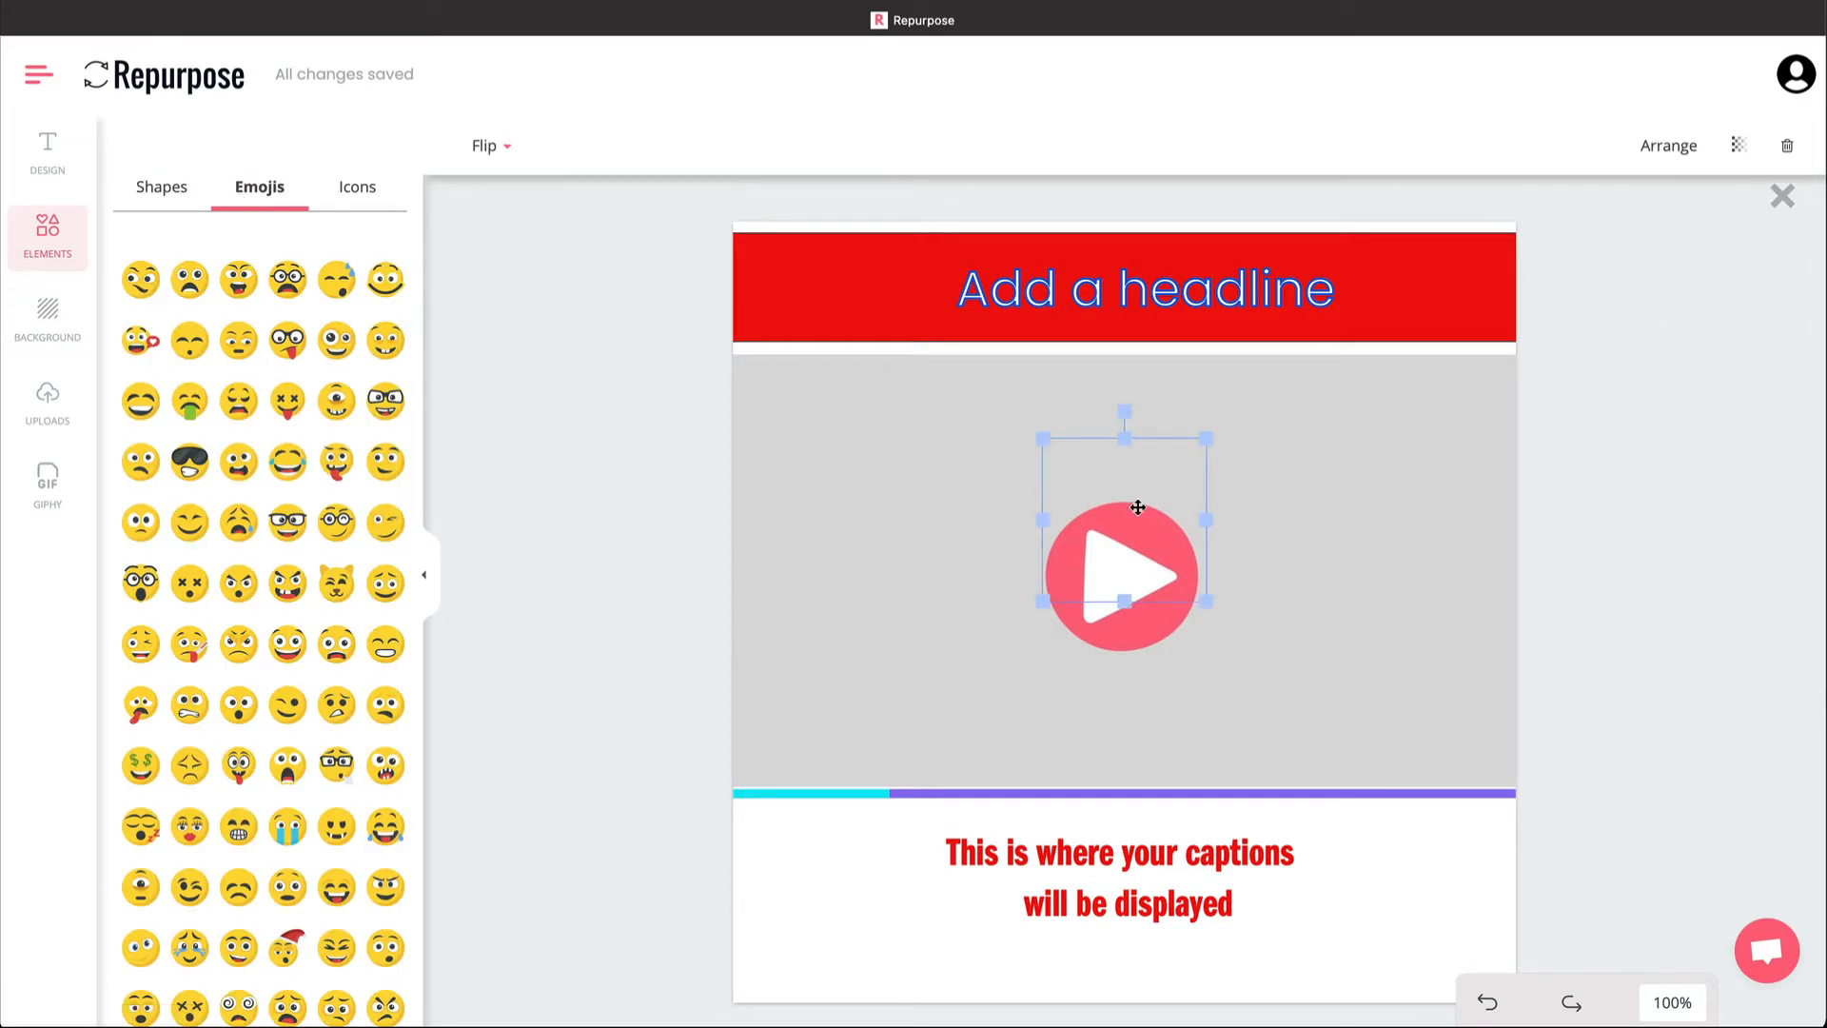
left_click_drag(1134, 471, 1299, 674)
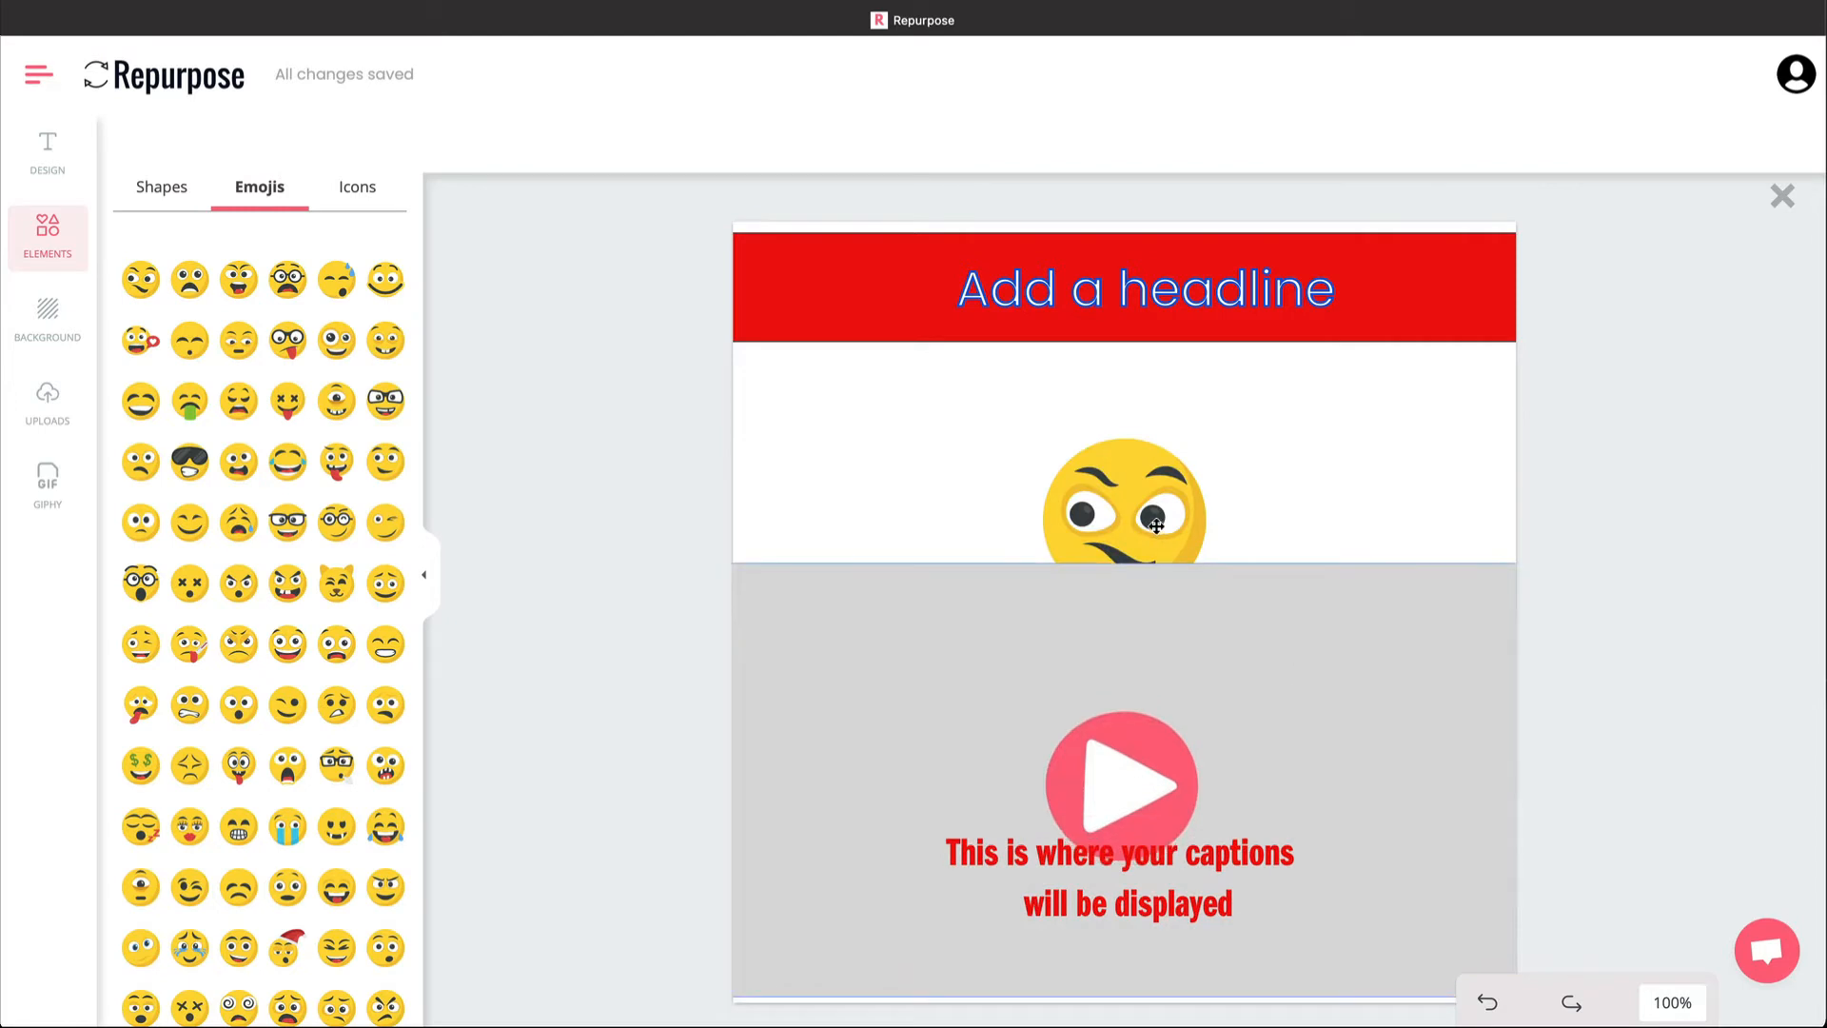
left_click_drag(1157, 526, 1350, 954)
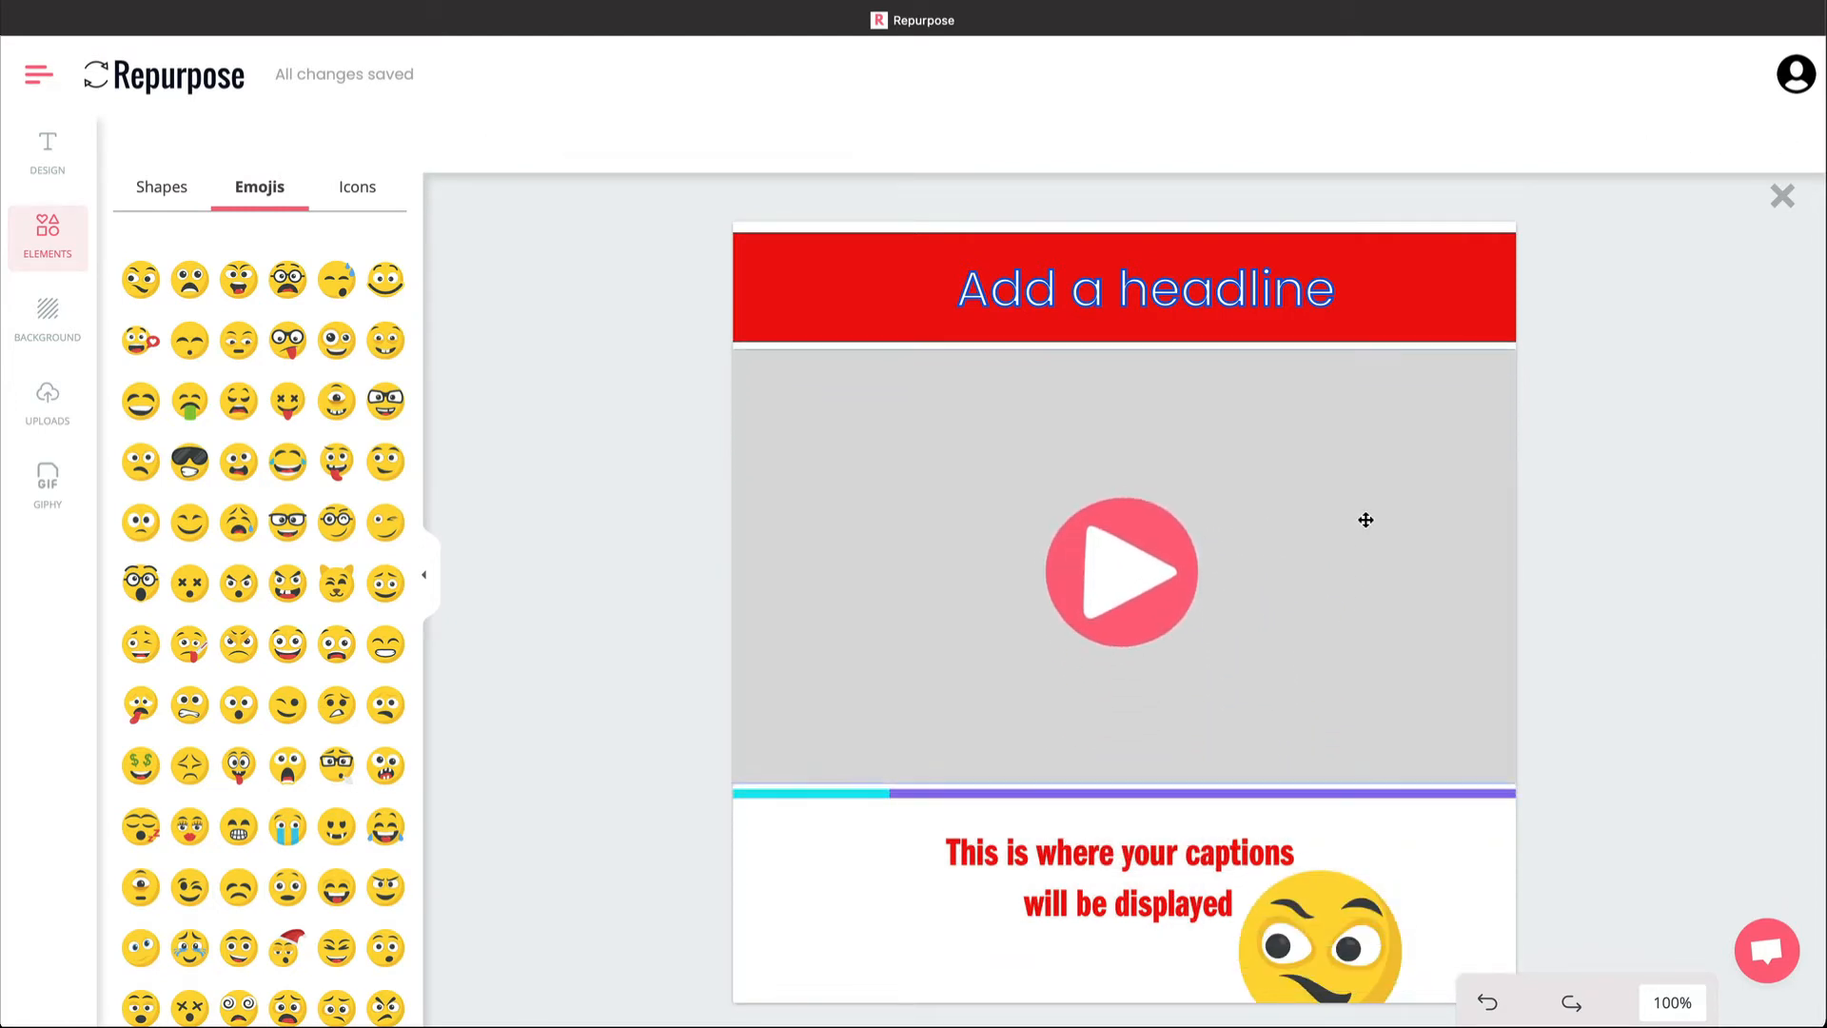
left_click(1347, 910)
left_click_drag(1347, 910, 1413, 872)
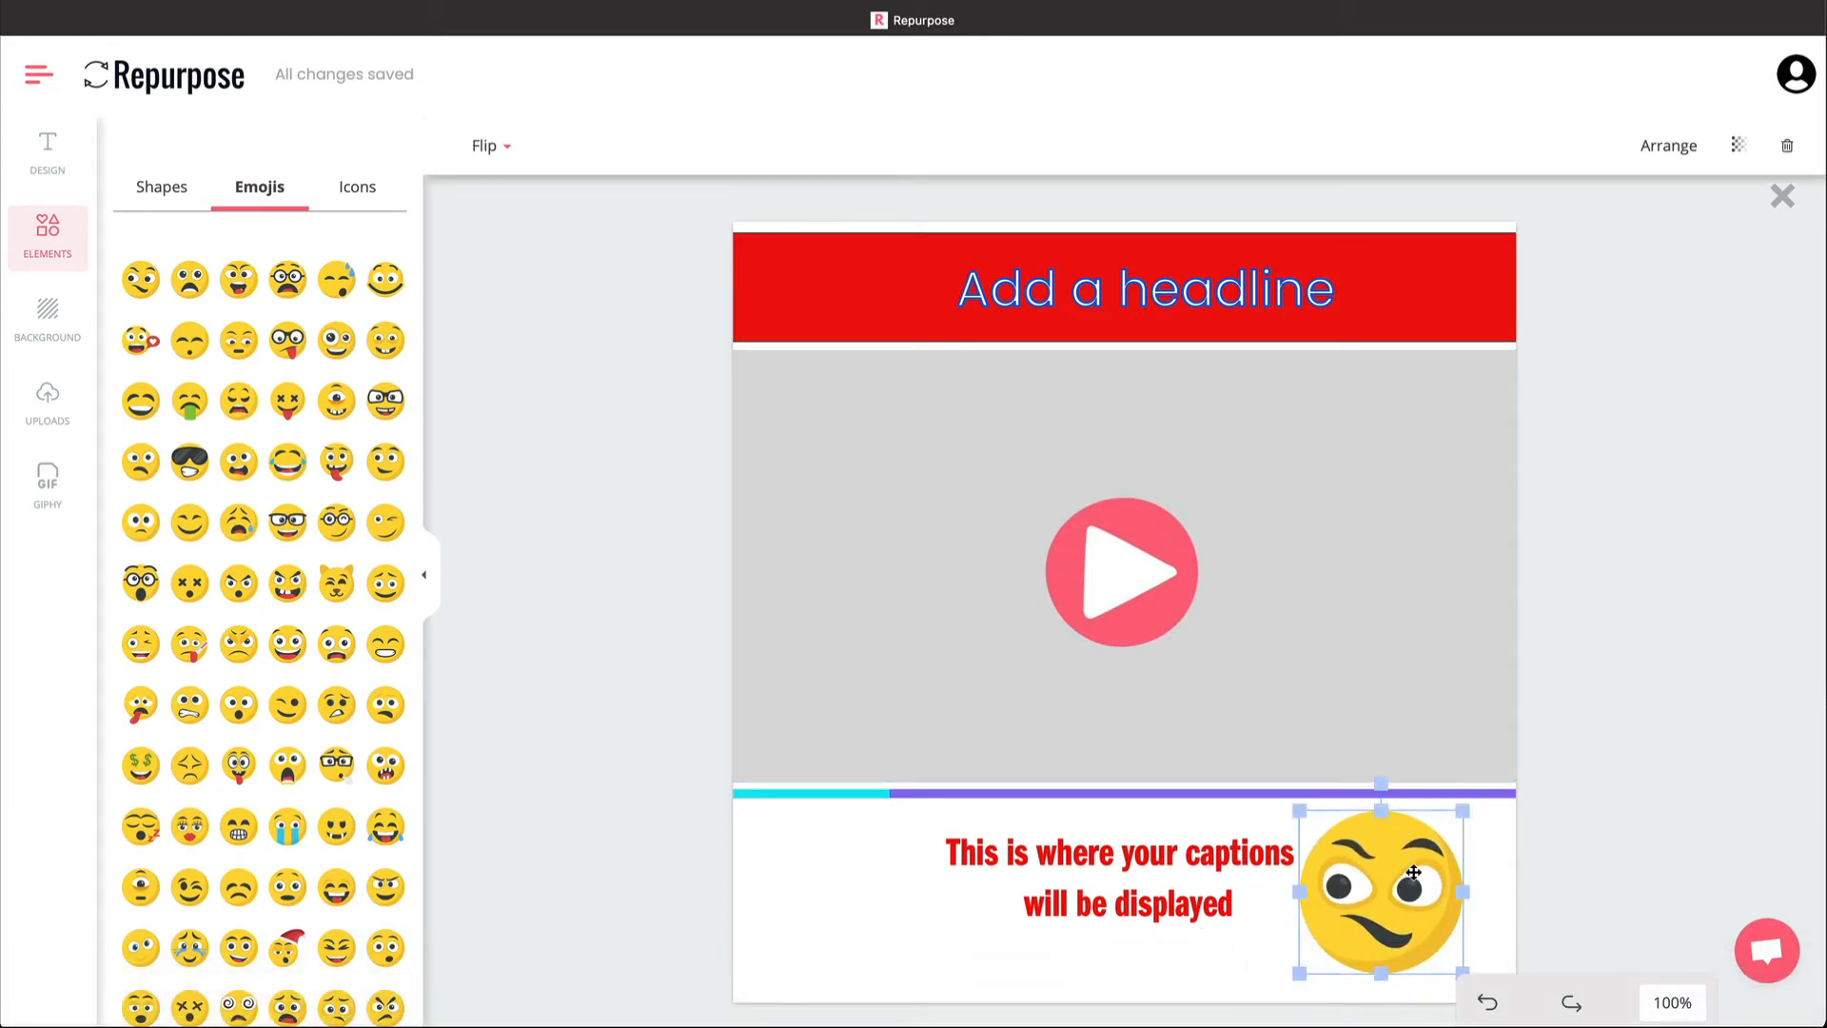
- Shrink the emoji beside the captions and delete it from the template
left_click_drag(1299, 810, 1375, 881)
left_click(1421, 919)
key("Delete")
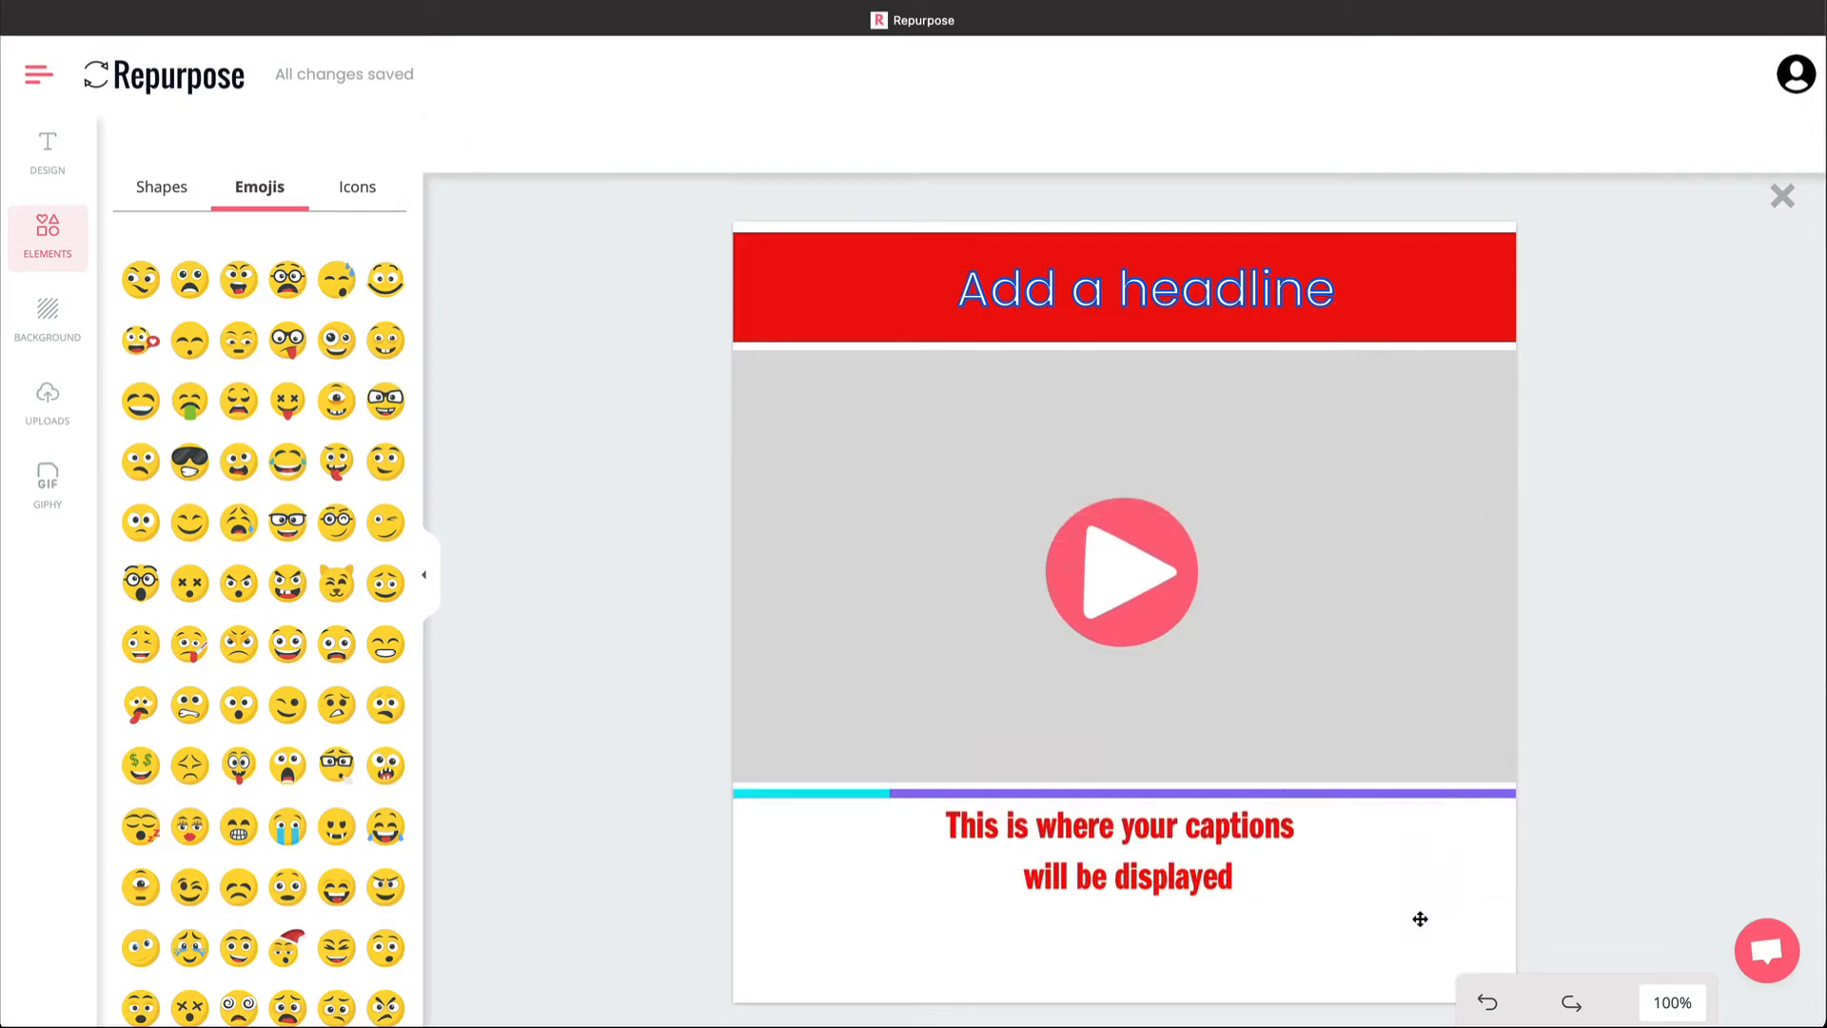
- Try the blue, teal, yellow, red and pink preset colours as the template's background
left_click(66, 306)
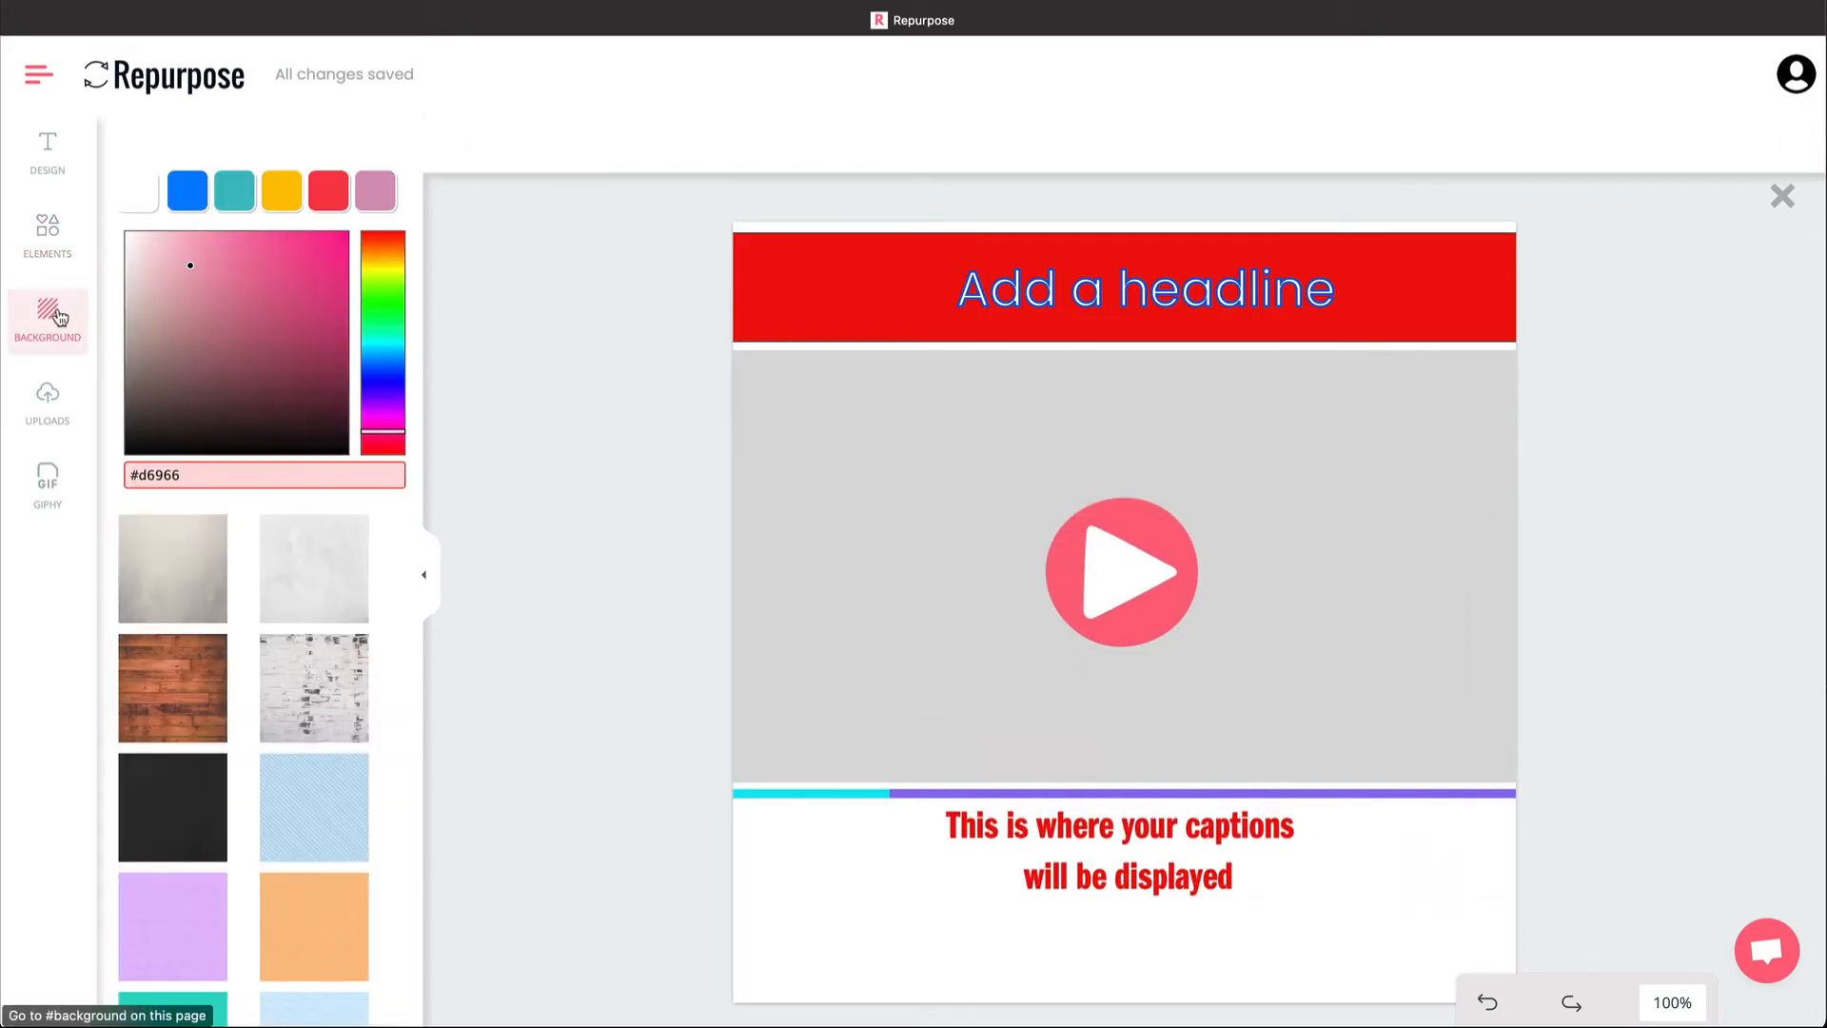
left_click(186, 190)
left_click(234, 191)
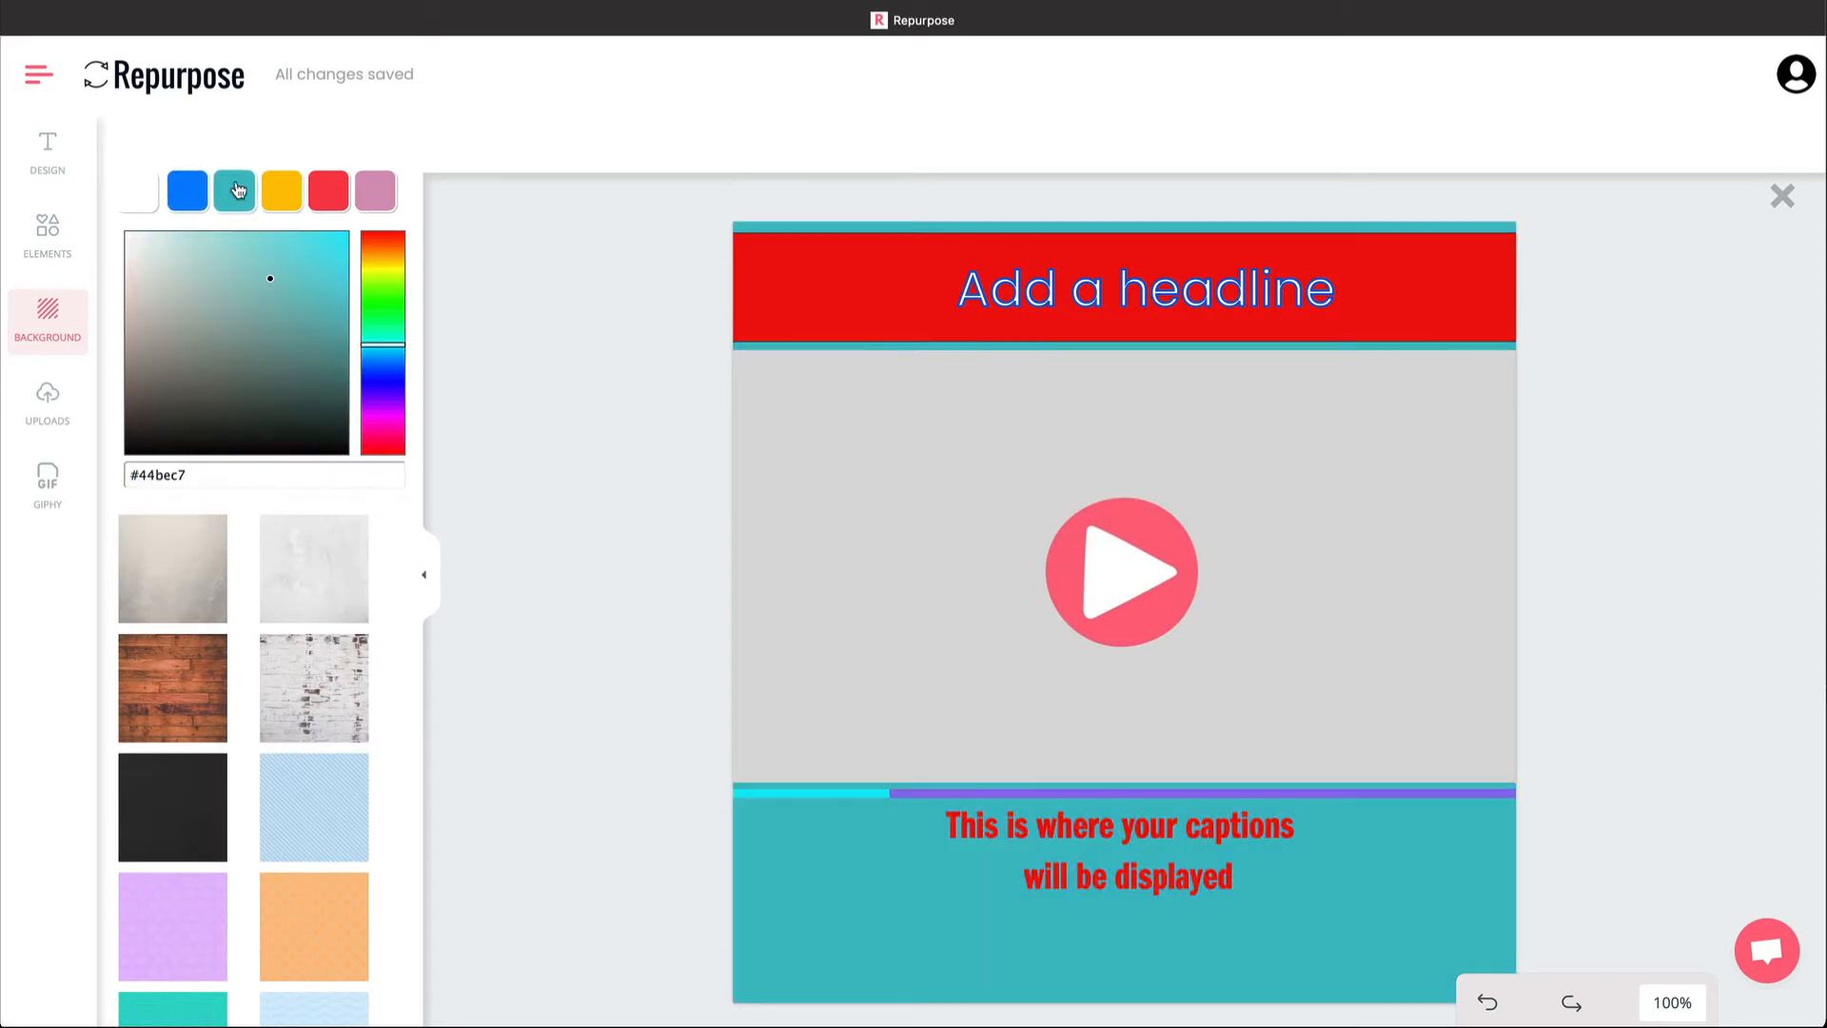
left_click(281, 190)
left_click(328, 190)
left_click(376, 191)
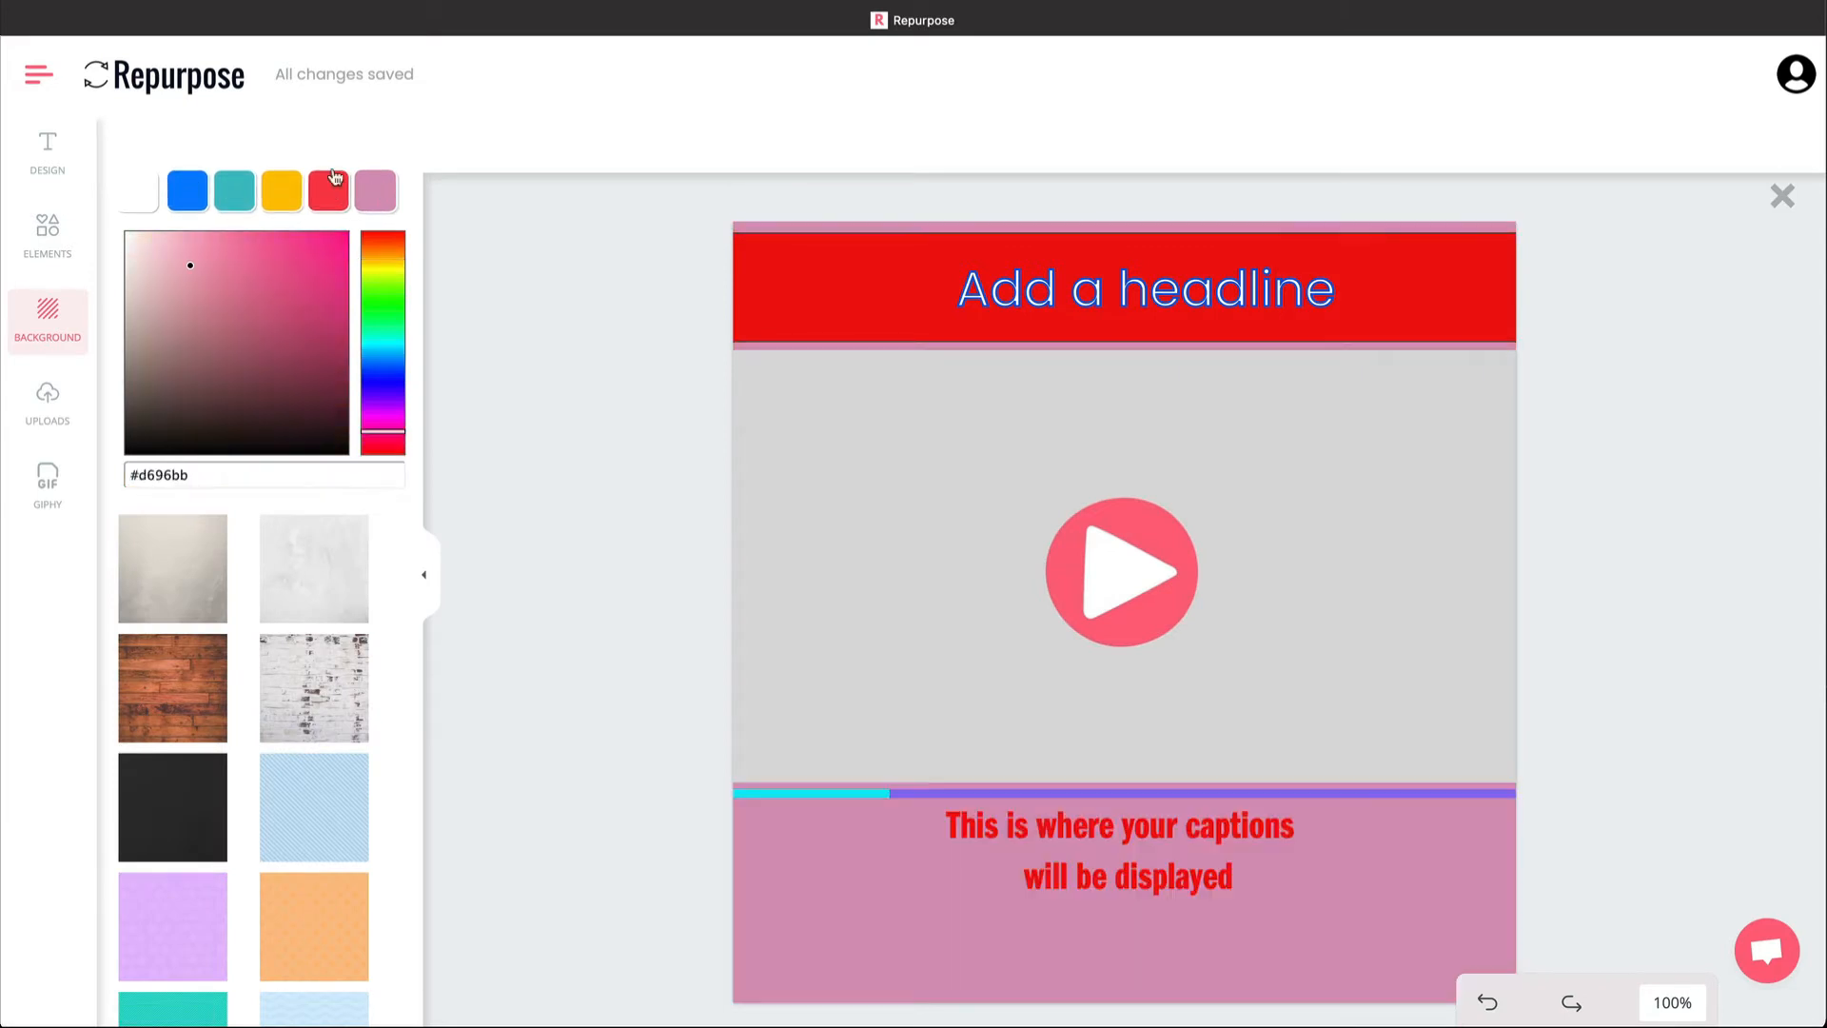
left_click(151, 191)
left_click(151, 192)
left_click(140, 202)
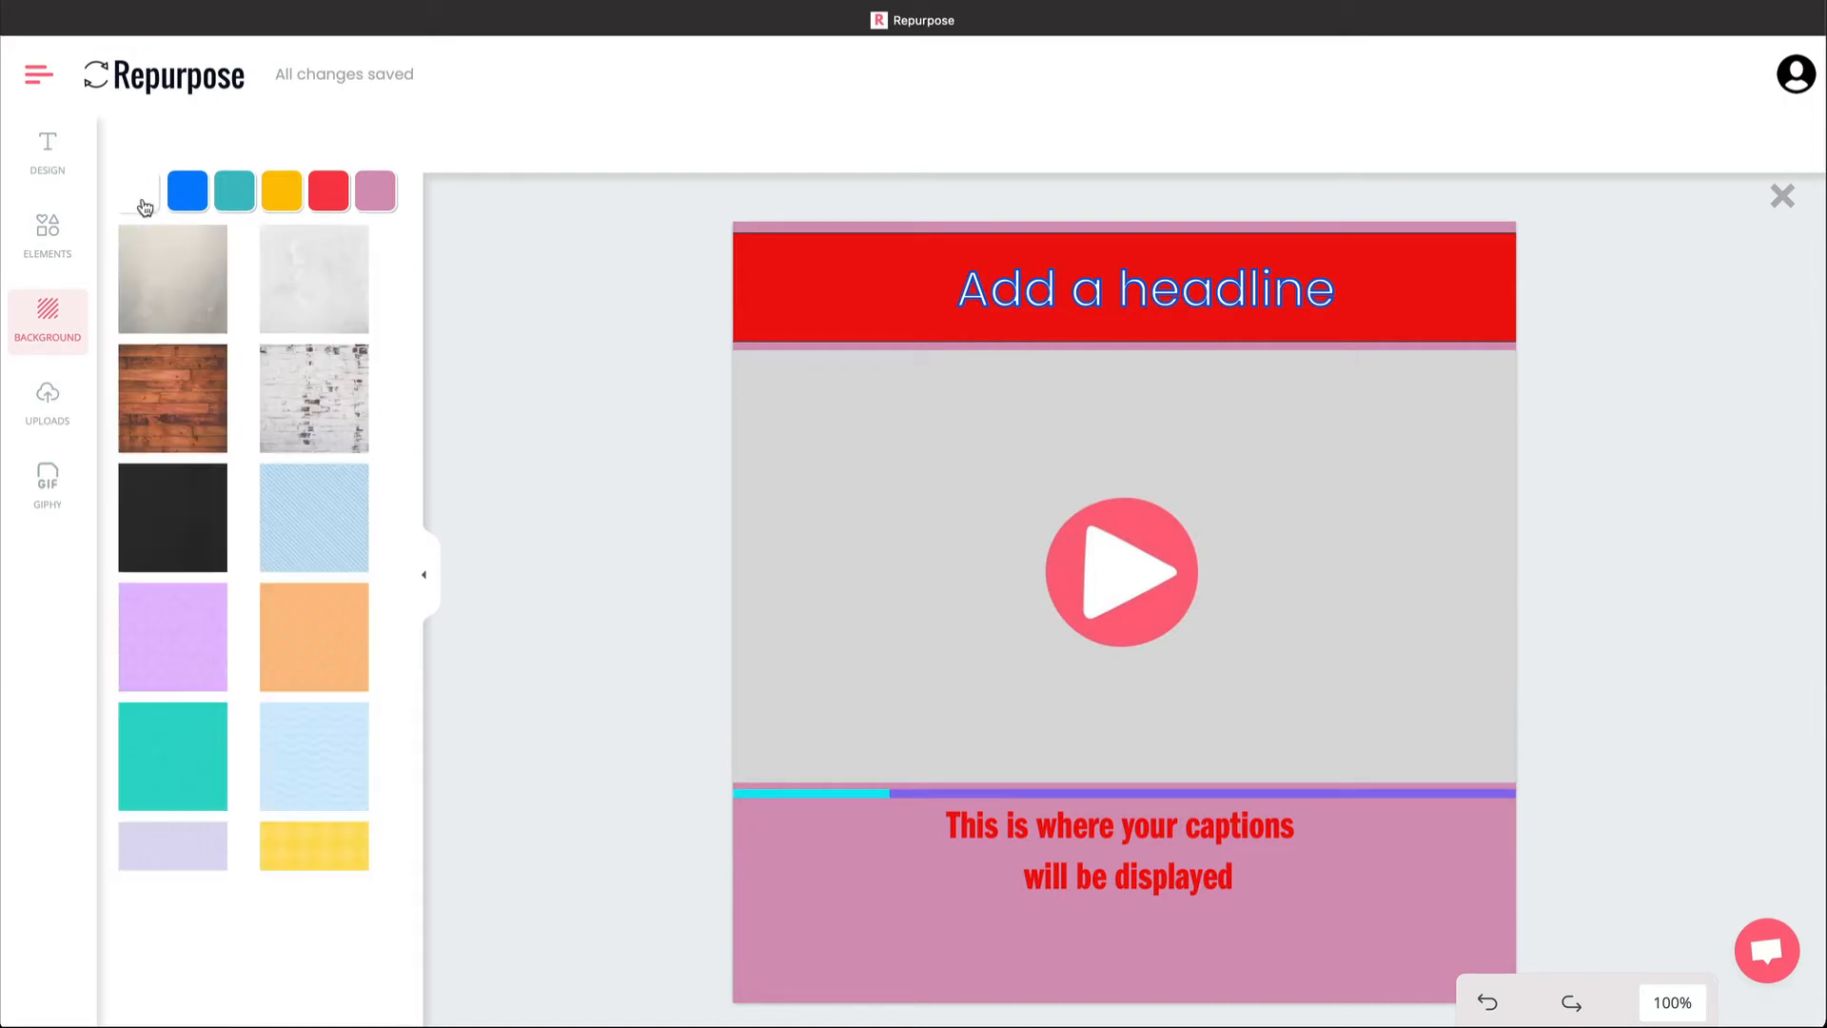
- Try the beige concrete, brown wood, black and purple floral images as the template's background
left_click(150, 298)
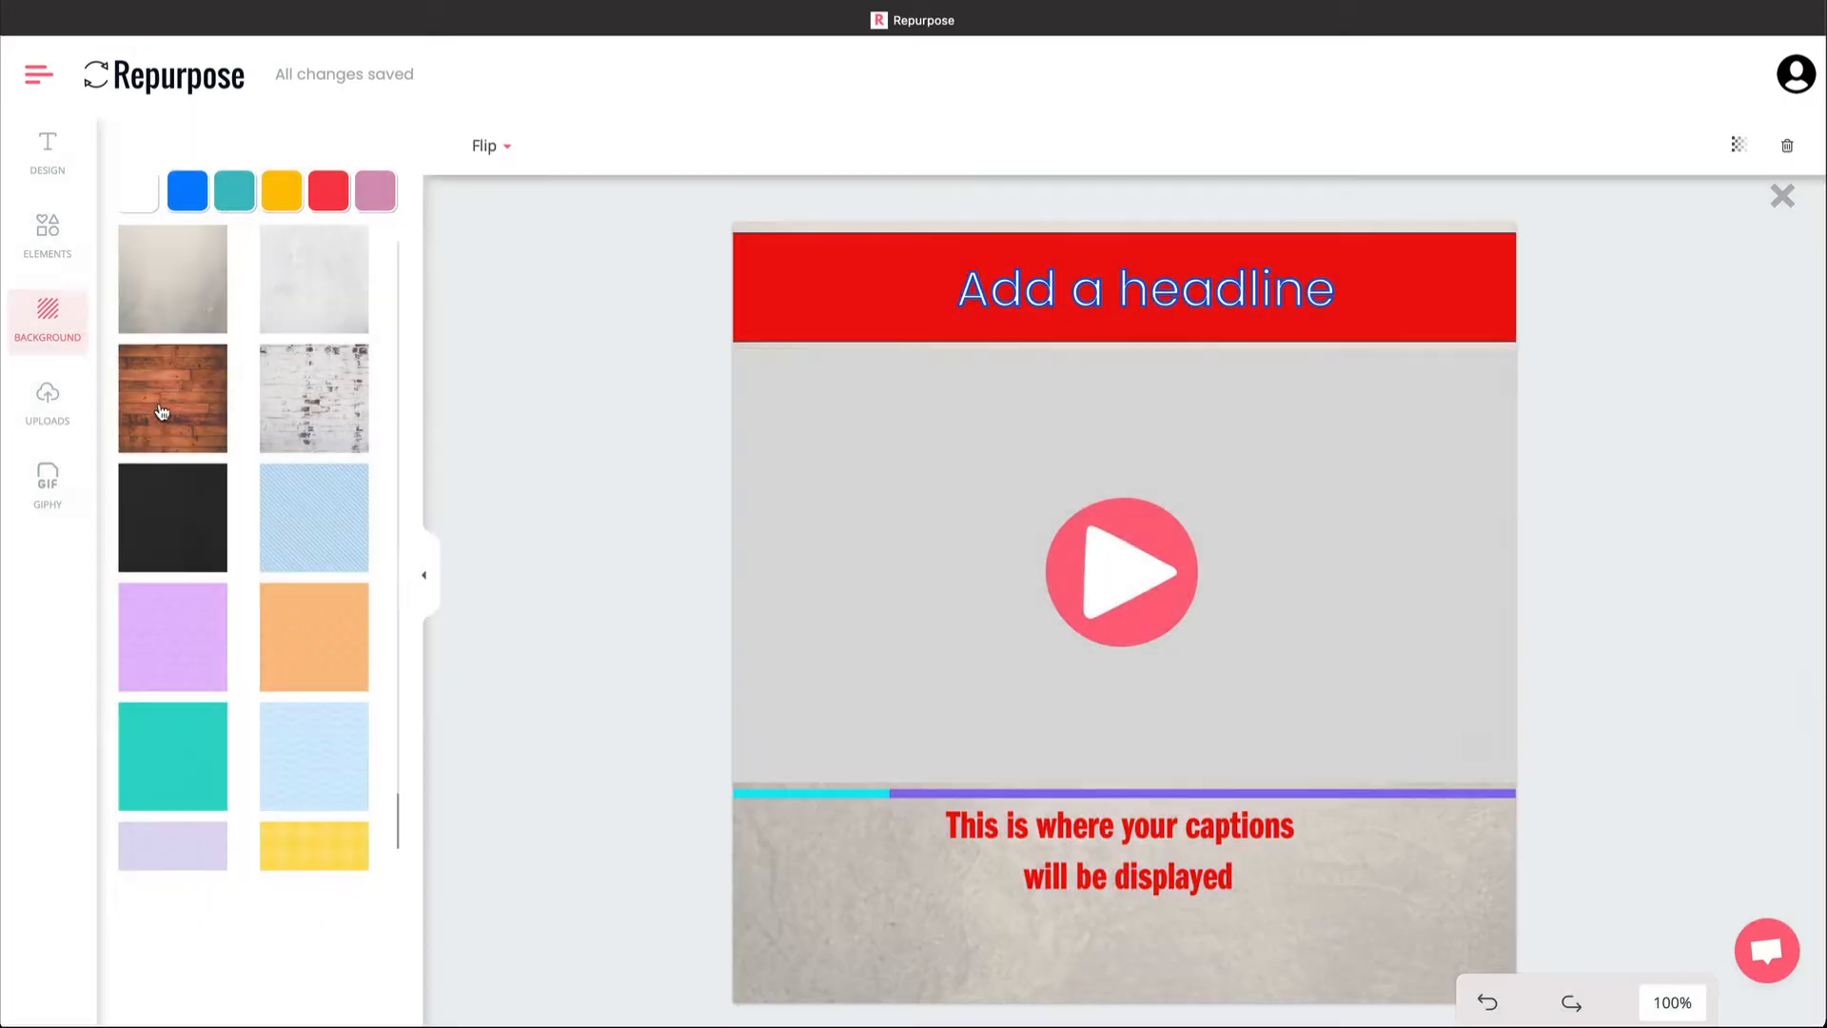
left_click(170, 420)
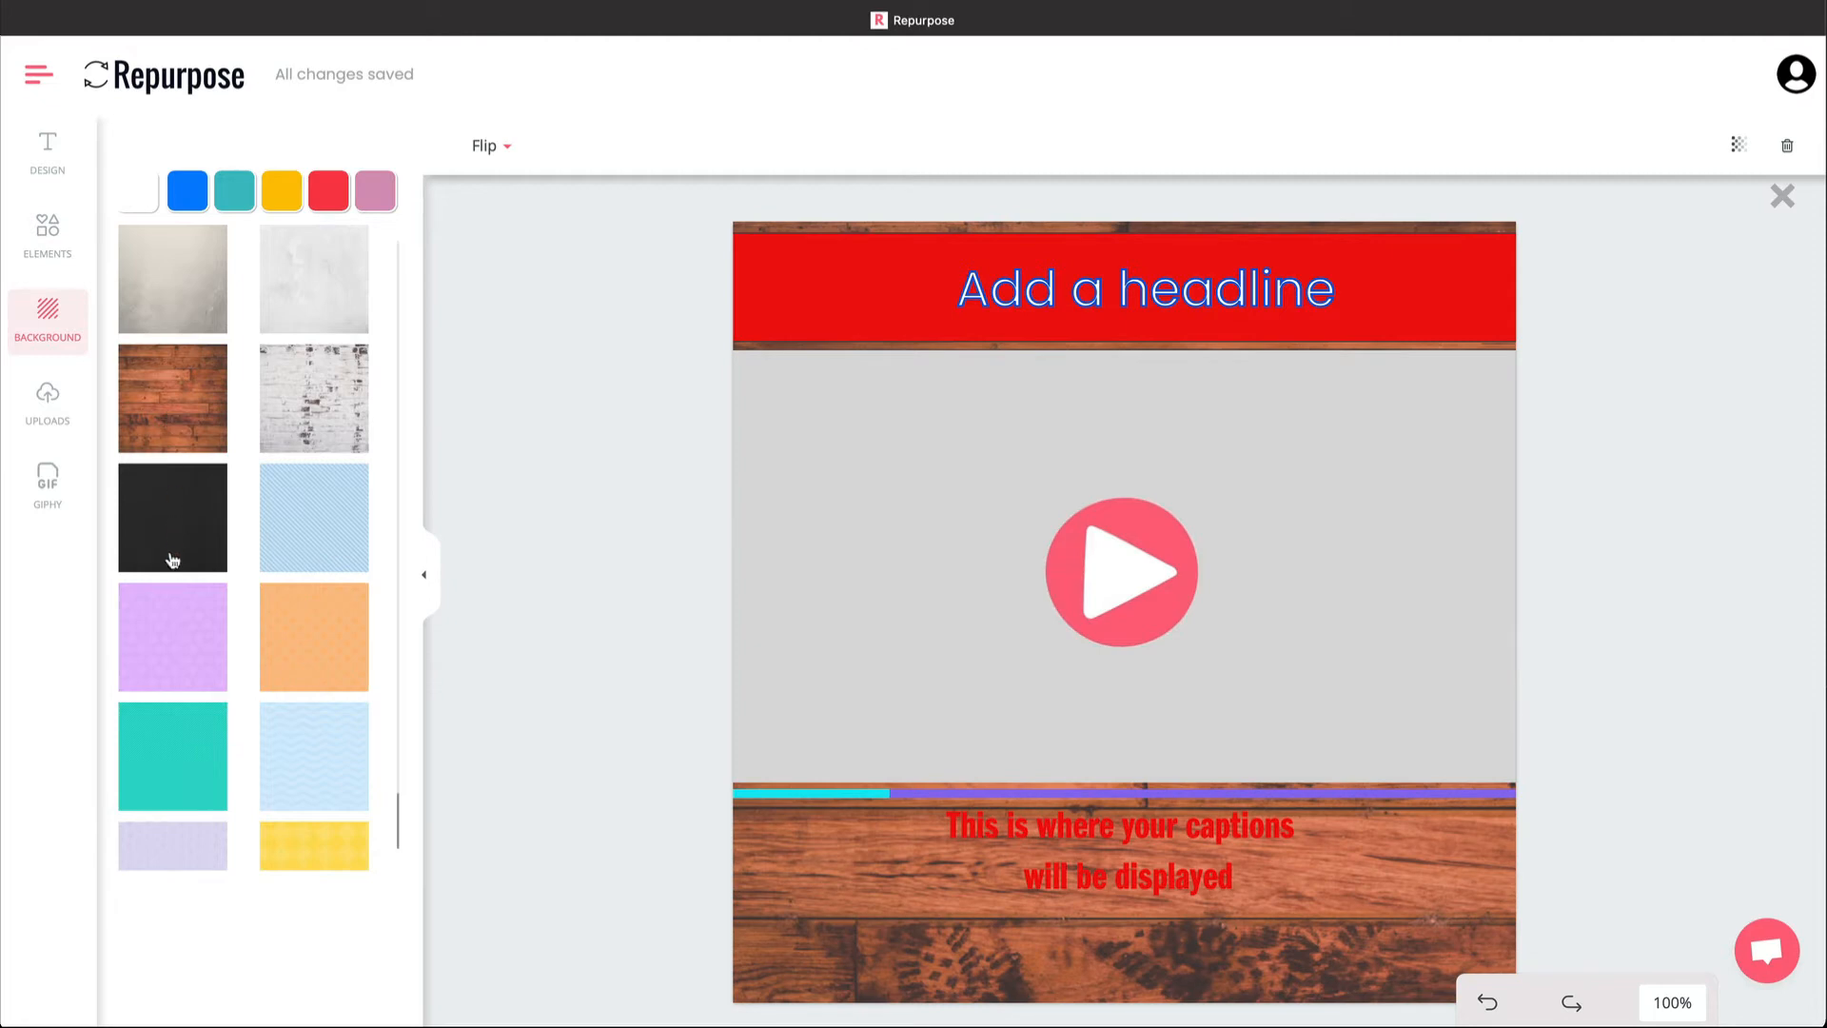
left_click(172, 563)
left_click(177, 646)
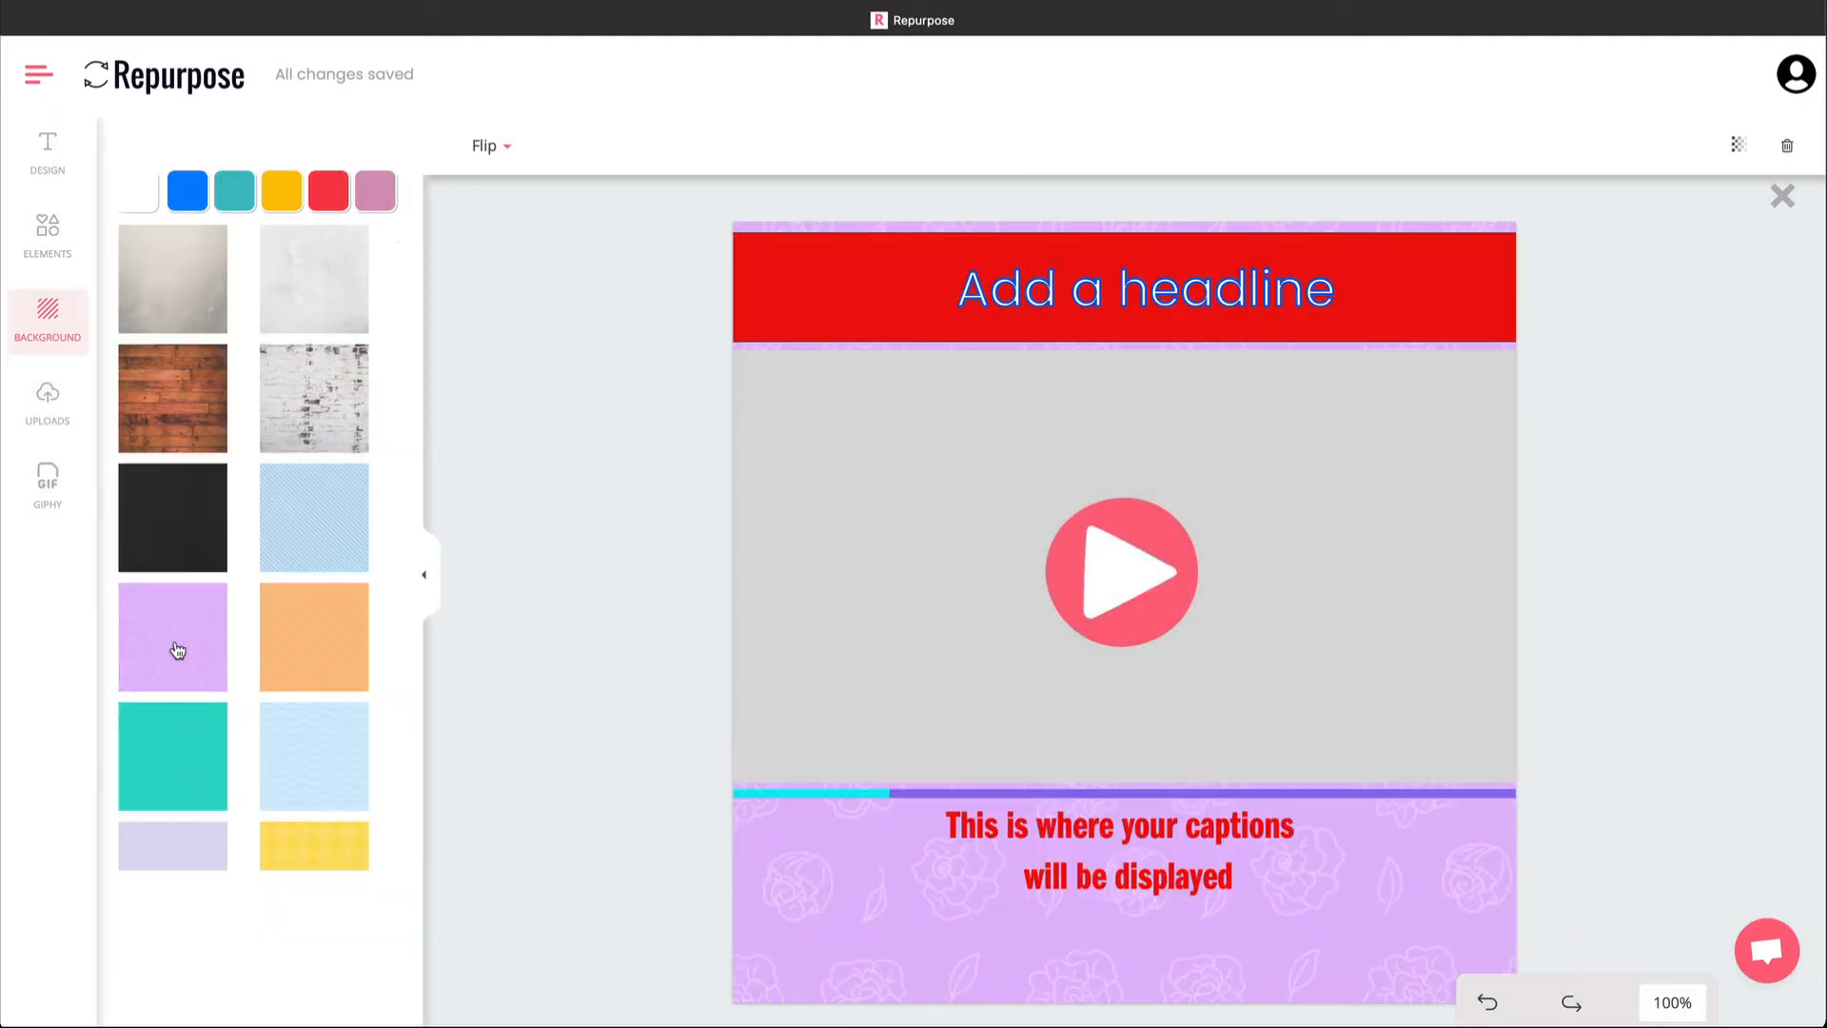
- Start a Canva design from the uploads and apply the existing square "Create Once Publish Everywhere" design to it
left_click(44, 409)
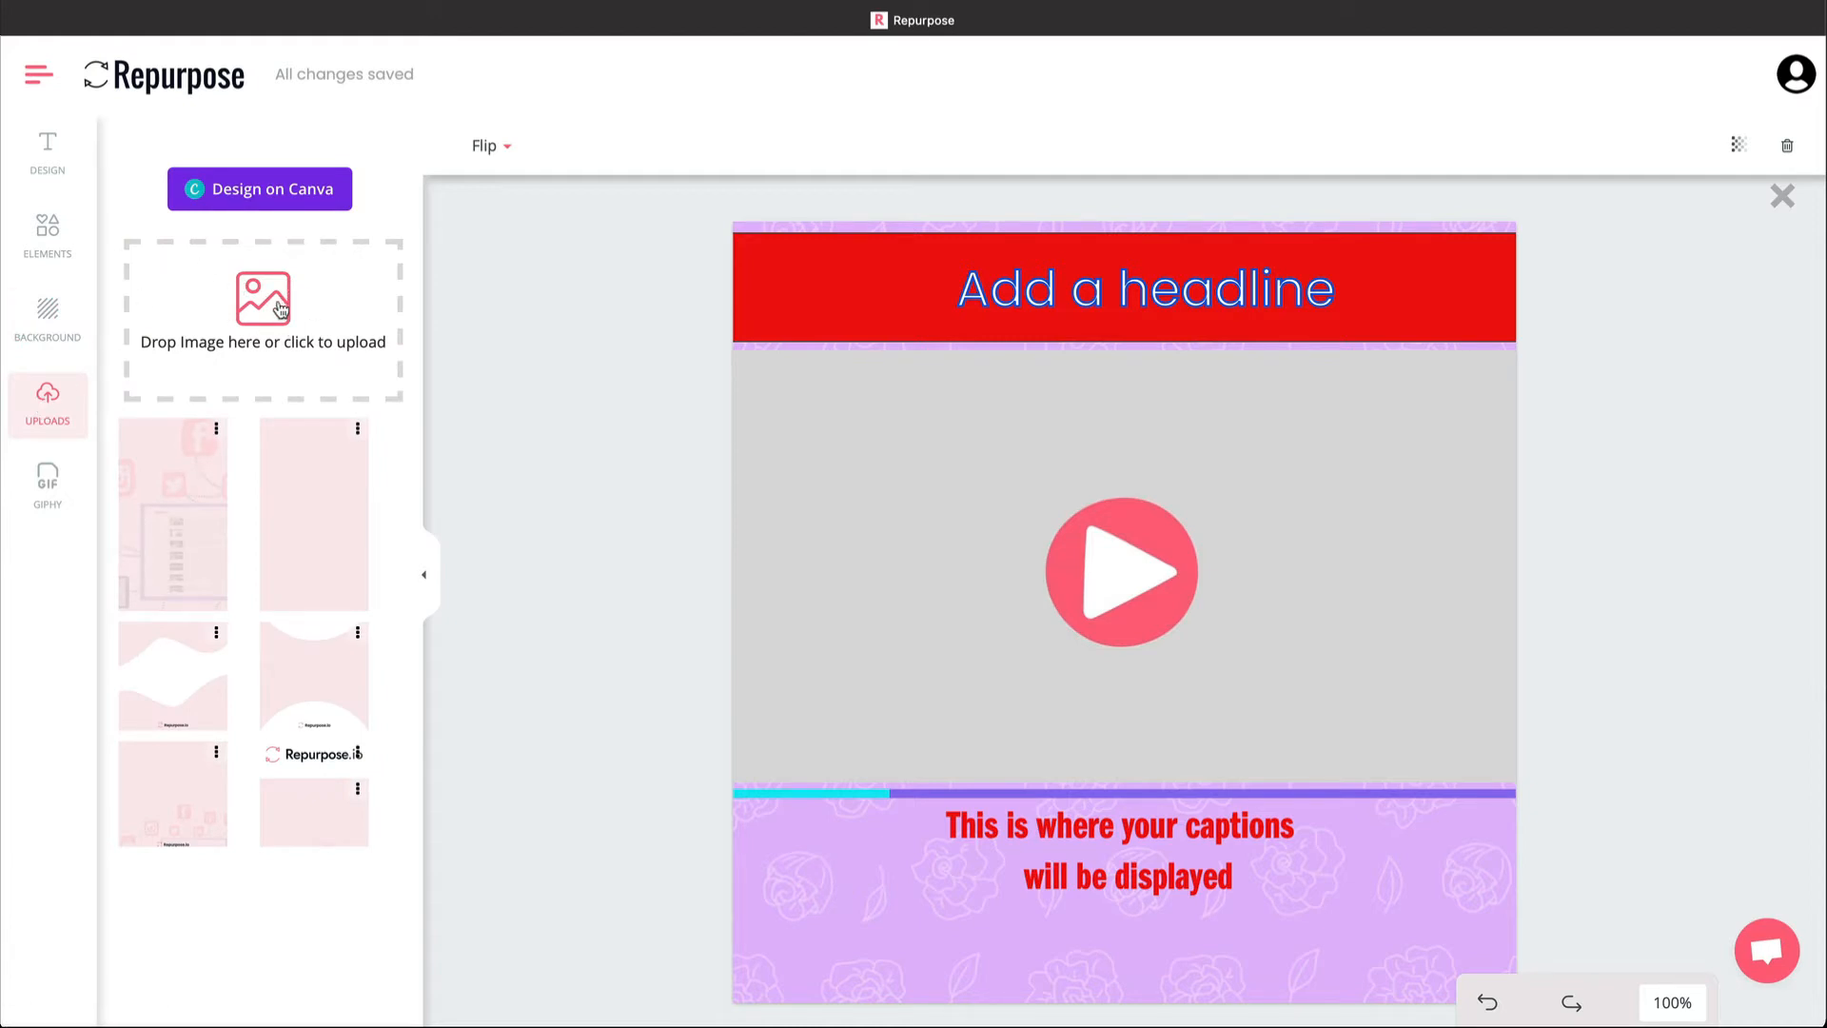
left_click(274, 192)
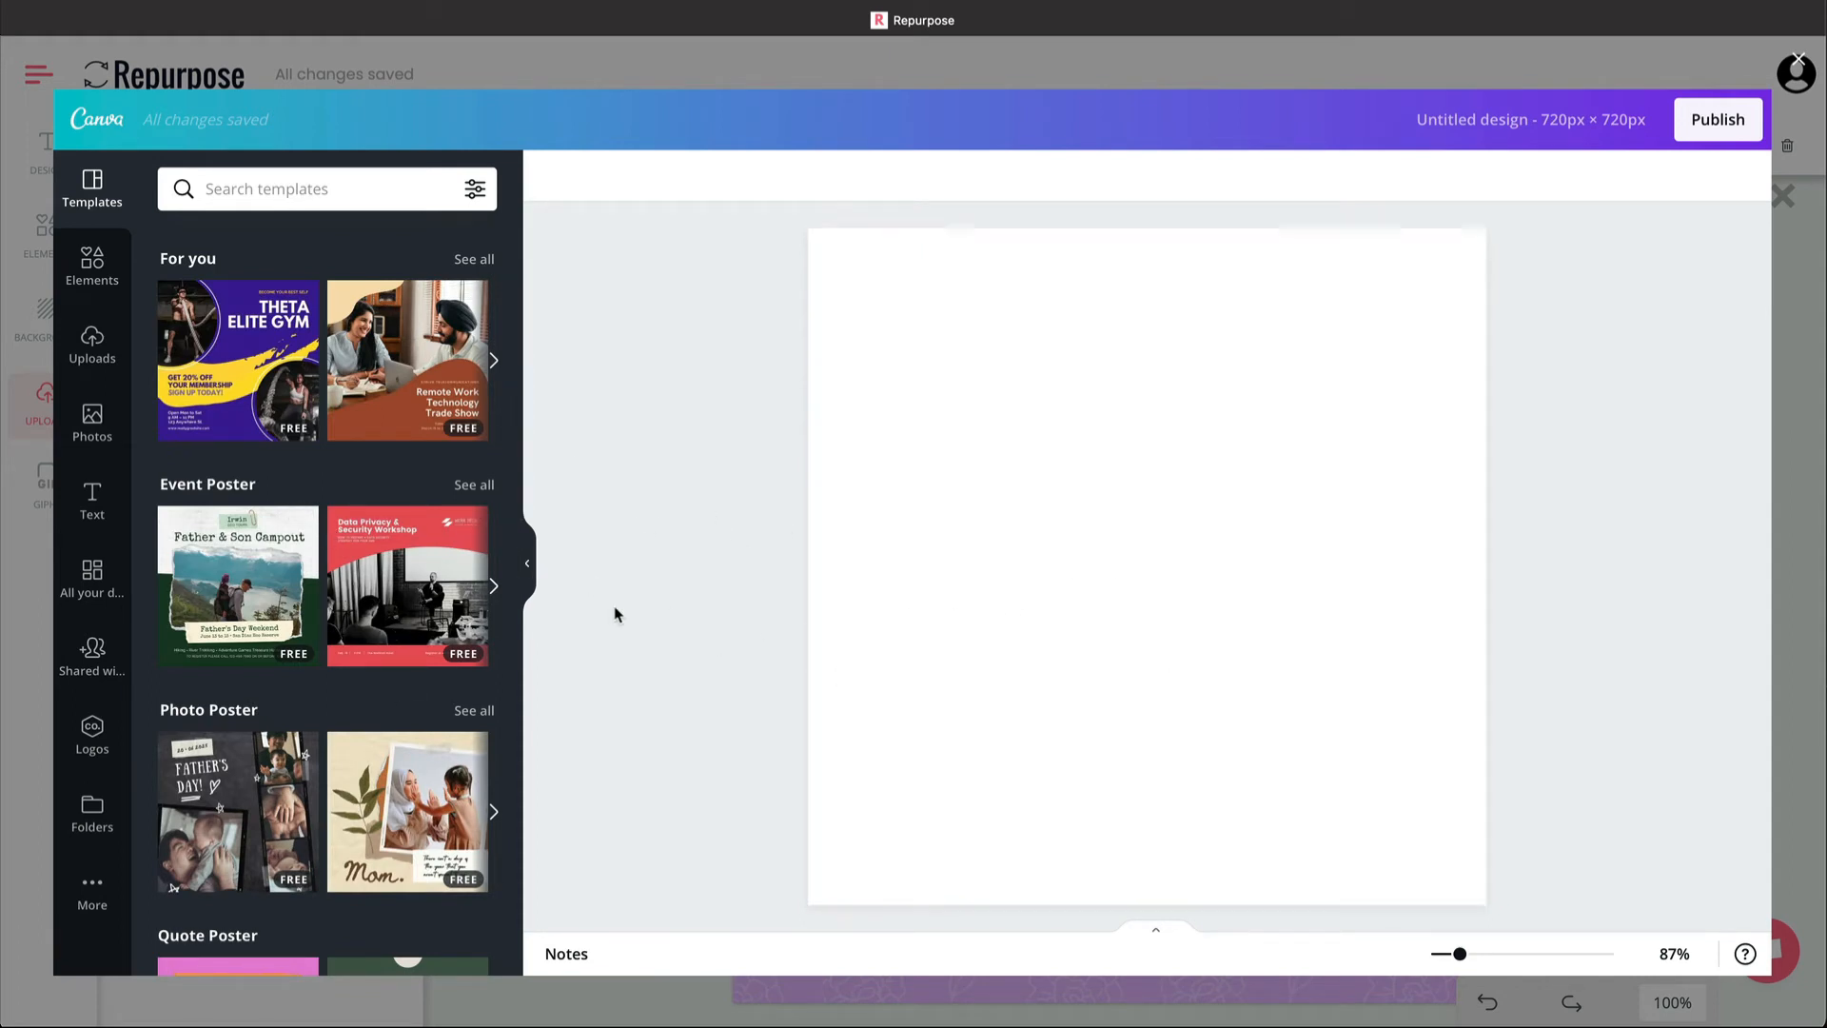
left_click(108, 654)
left_click(104, 598)
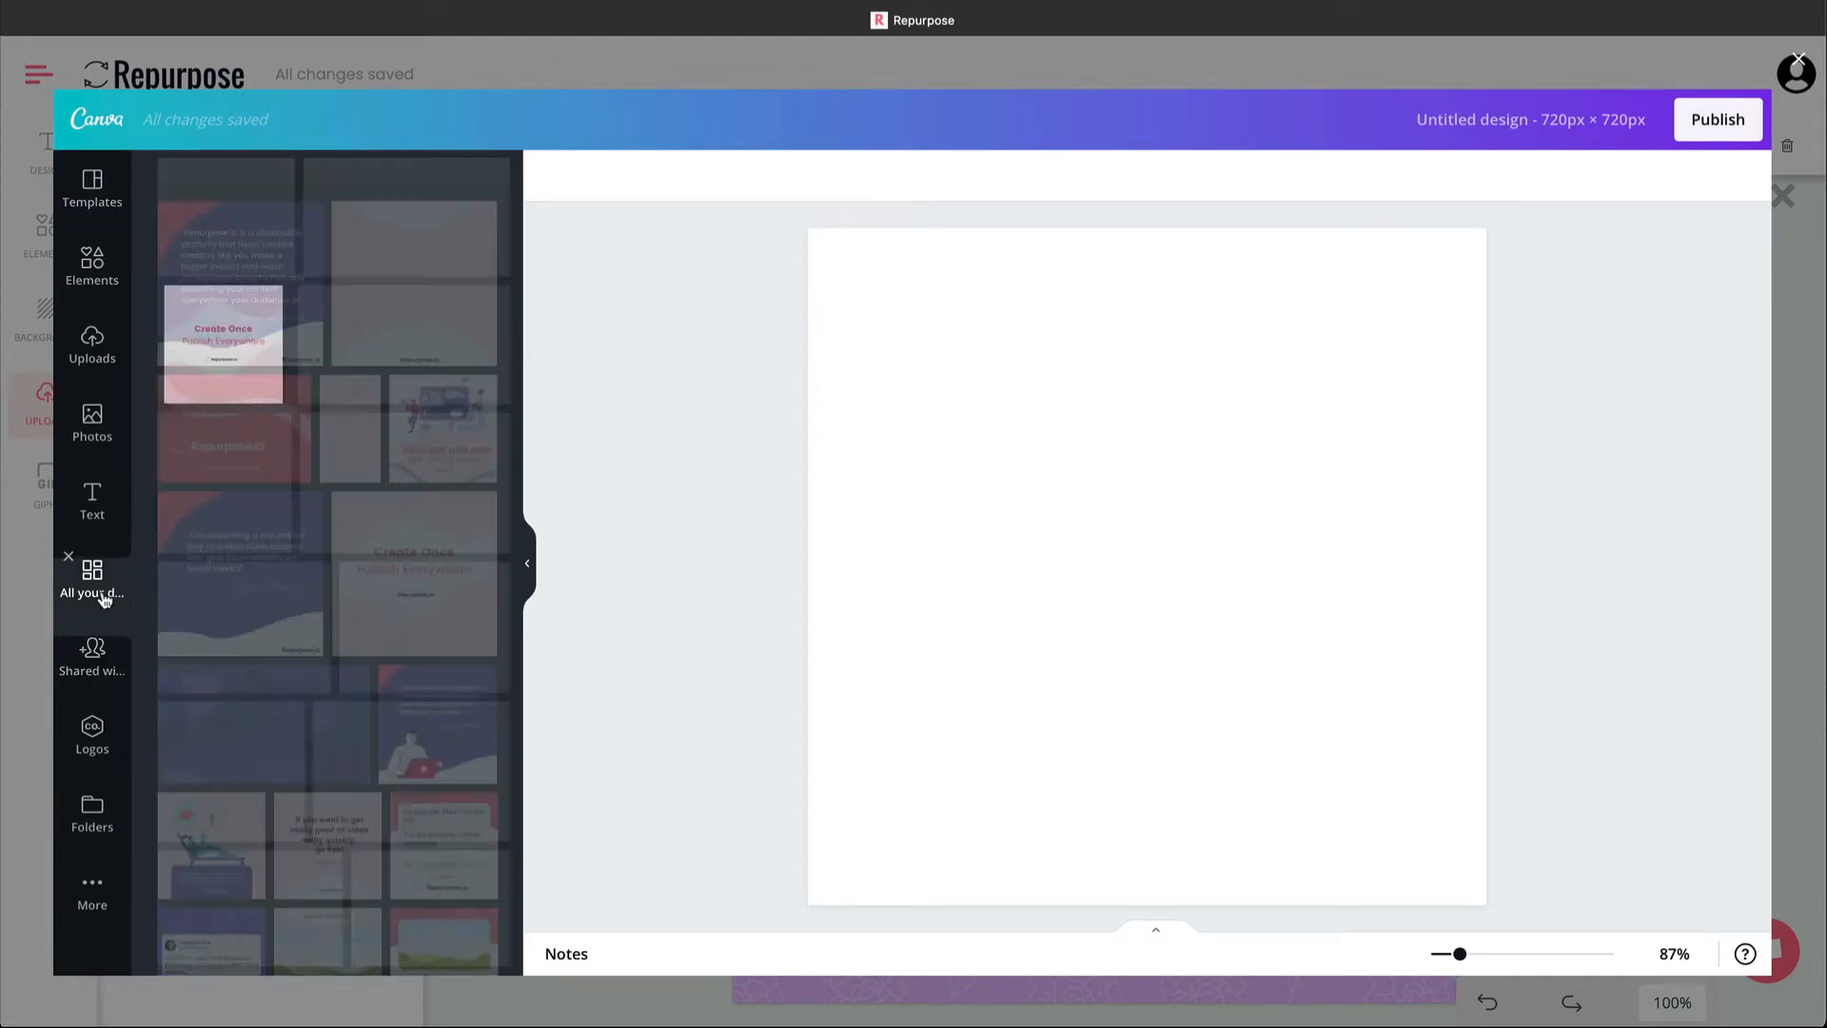
scroll(335, 766, "down", 2)
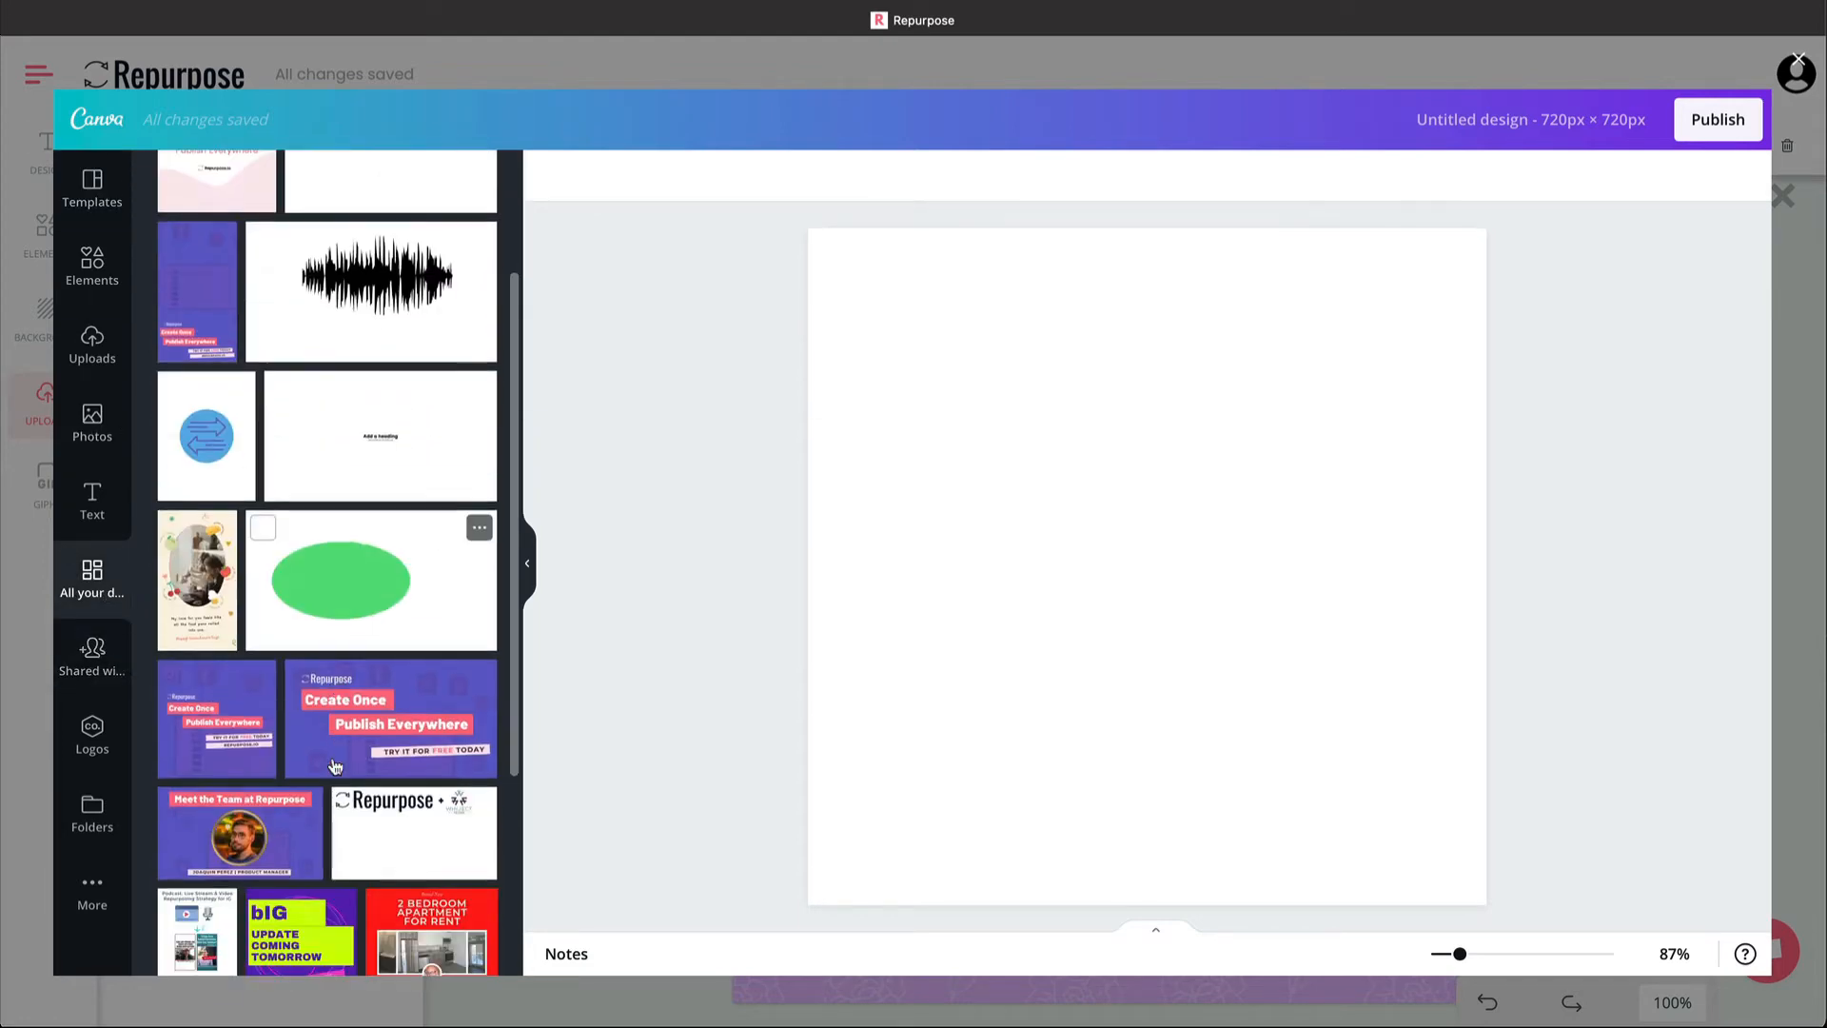
scroll(317, 796, "down", 7)
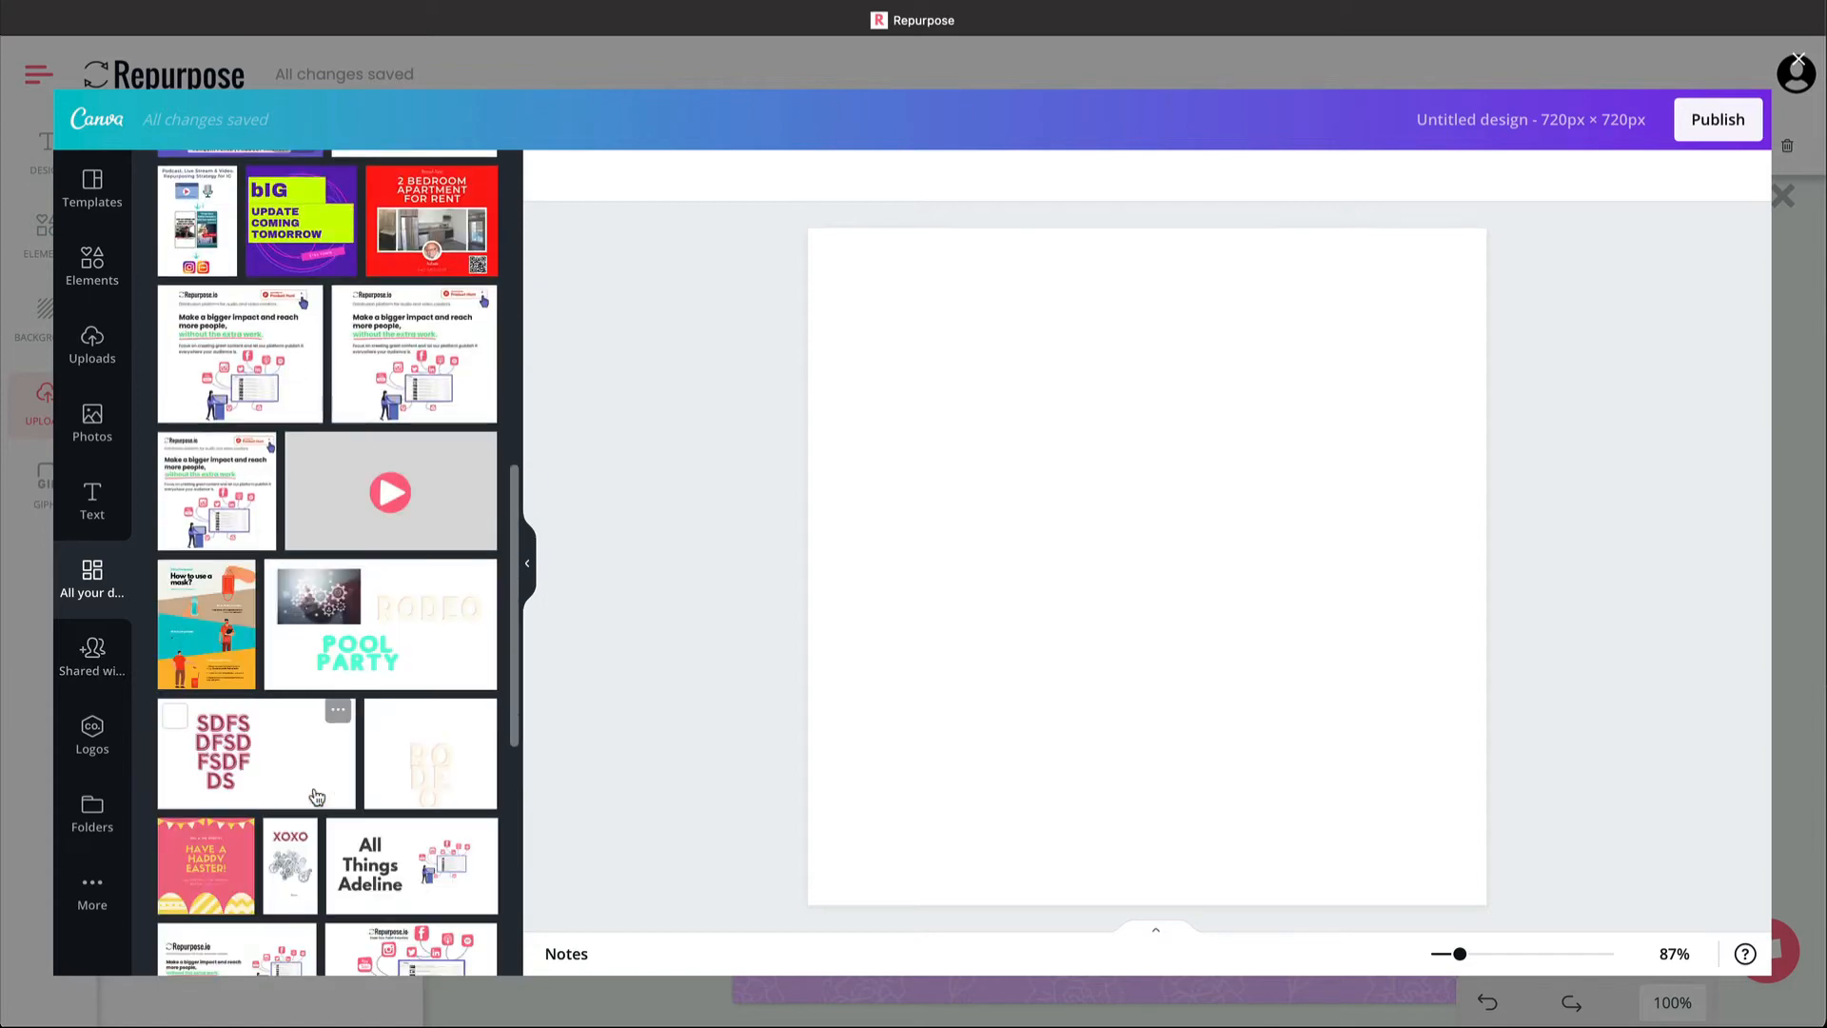
scroll(316, 796, "up", 6)
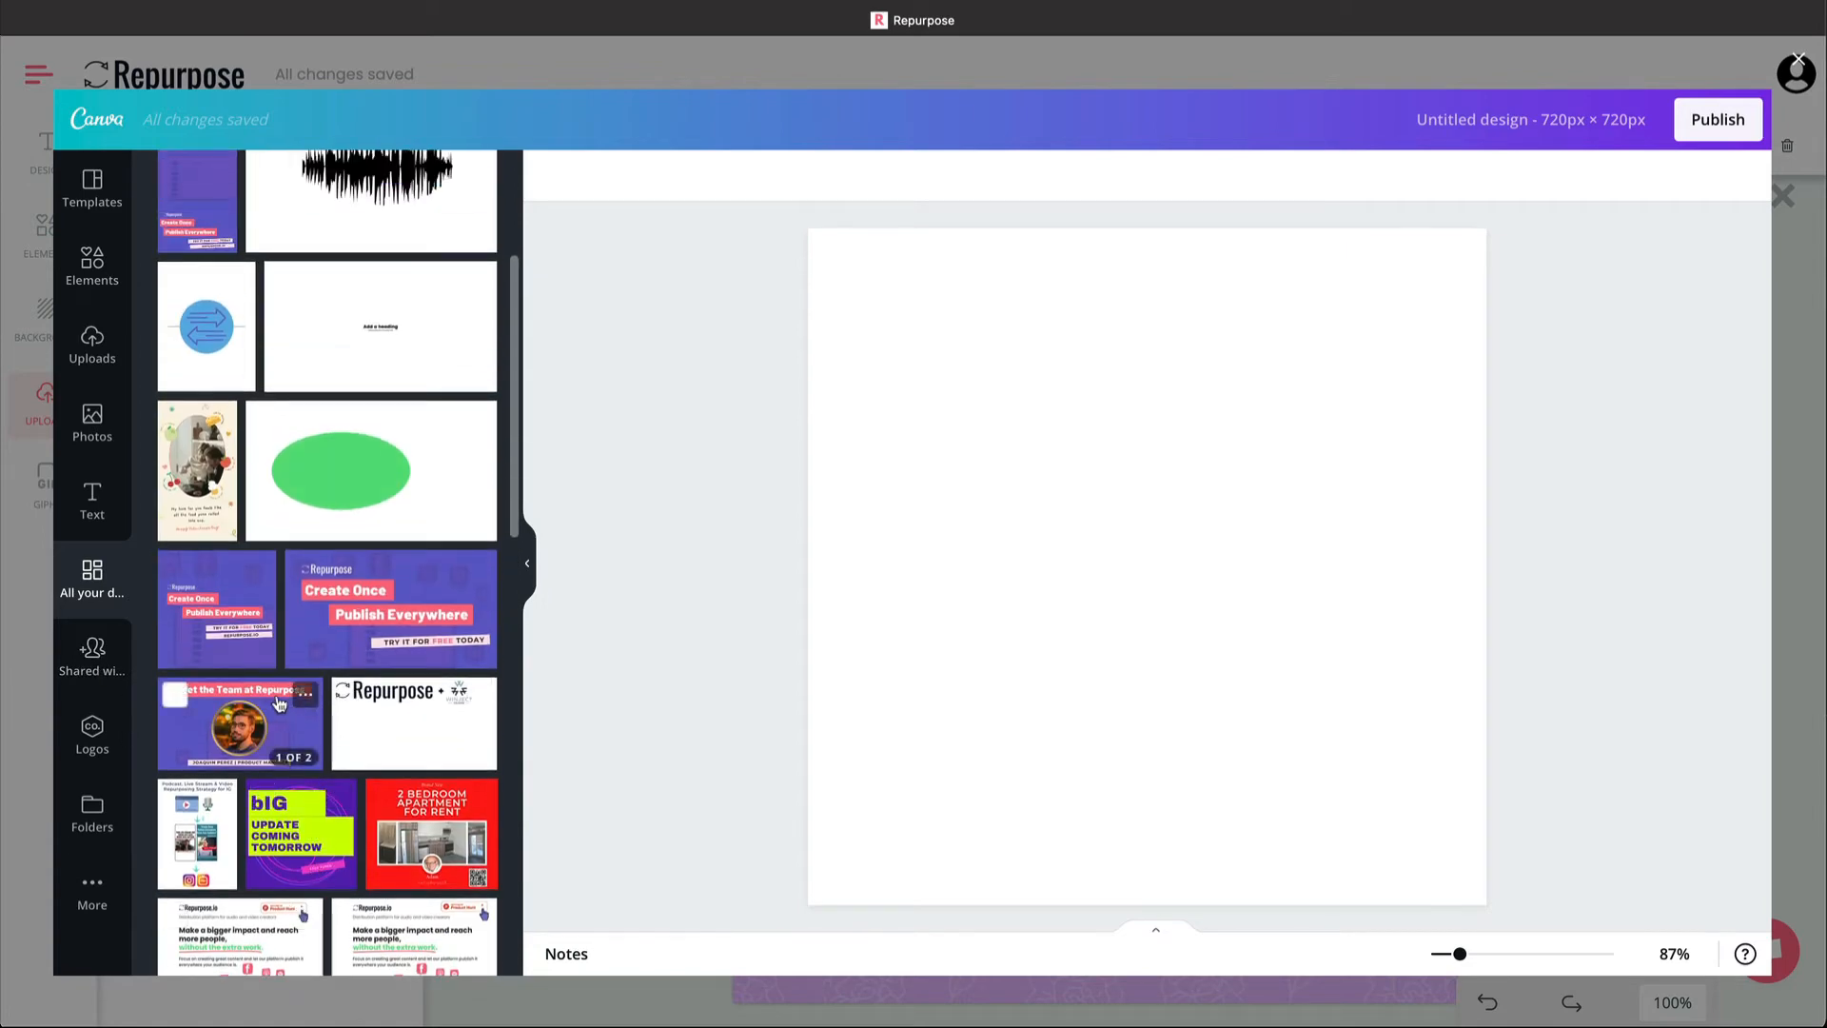
left_click(232, 612)
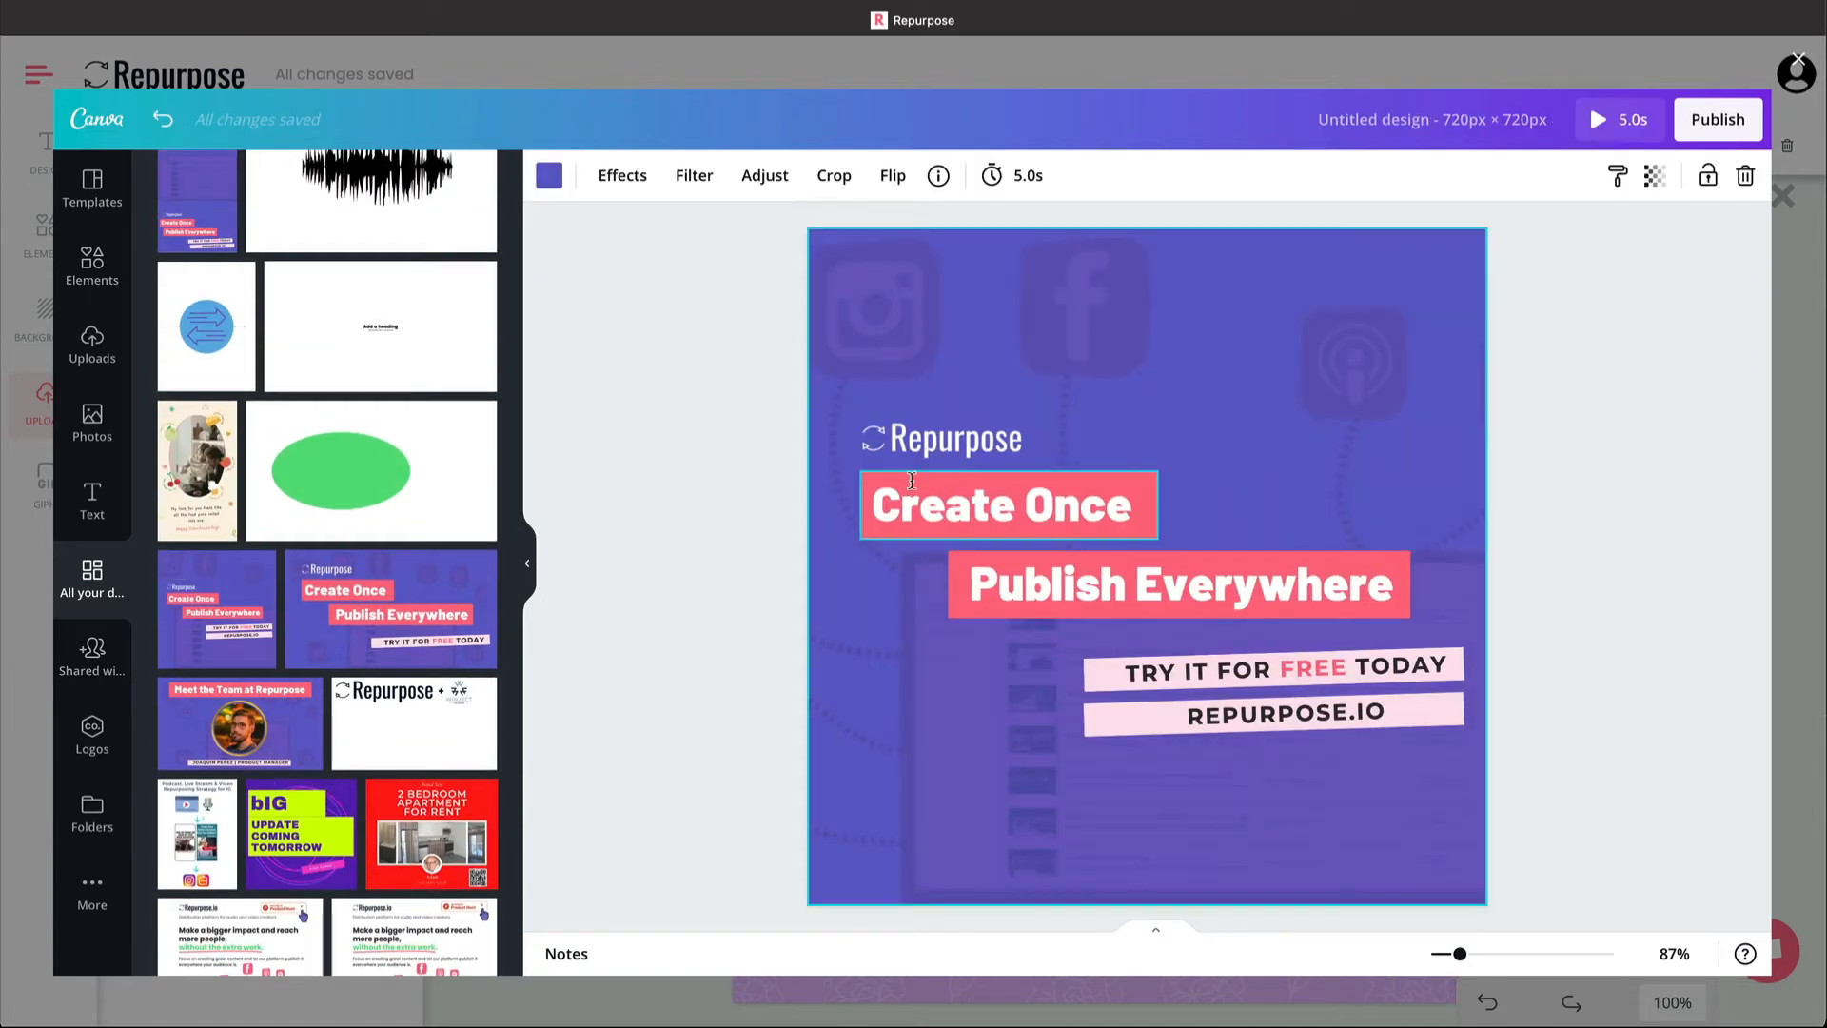
- Delete the Repurpose logo and the "Create Once" and "Publish Everywhere" text banners from the Canva design
left_click(904, 448)
key("Delete")
left_click(940, 490)
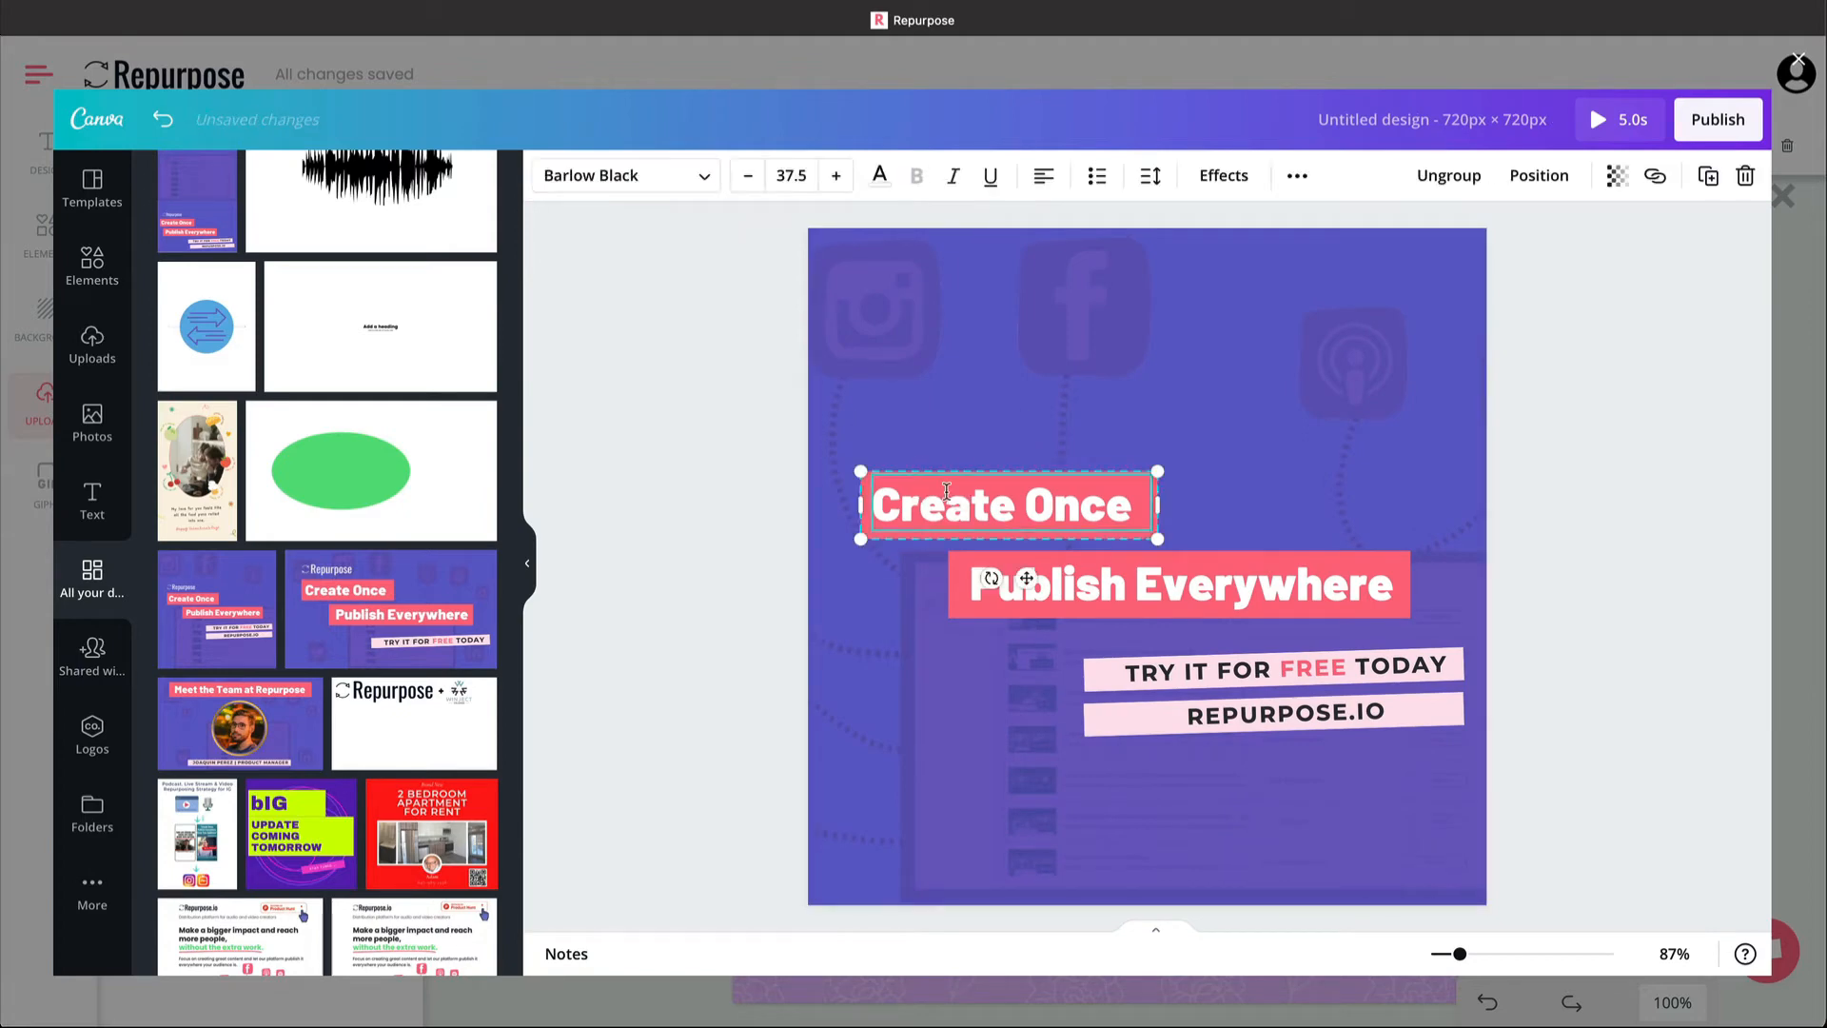
key("Delete")
key("Delete")
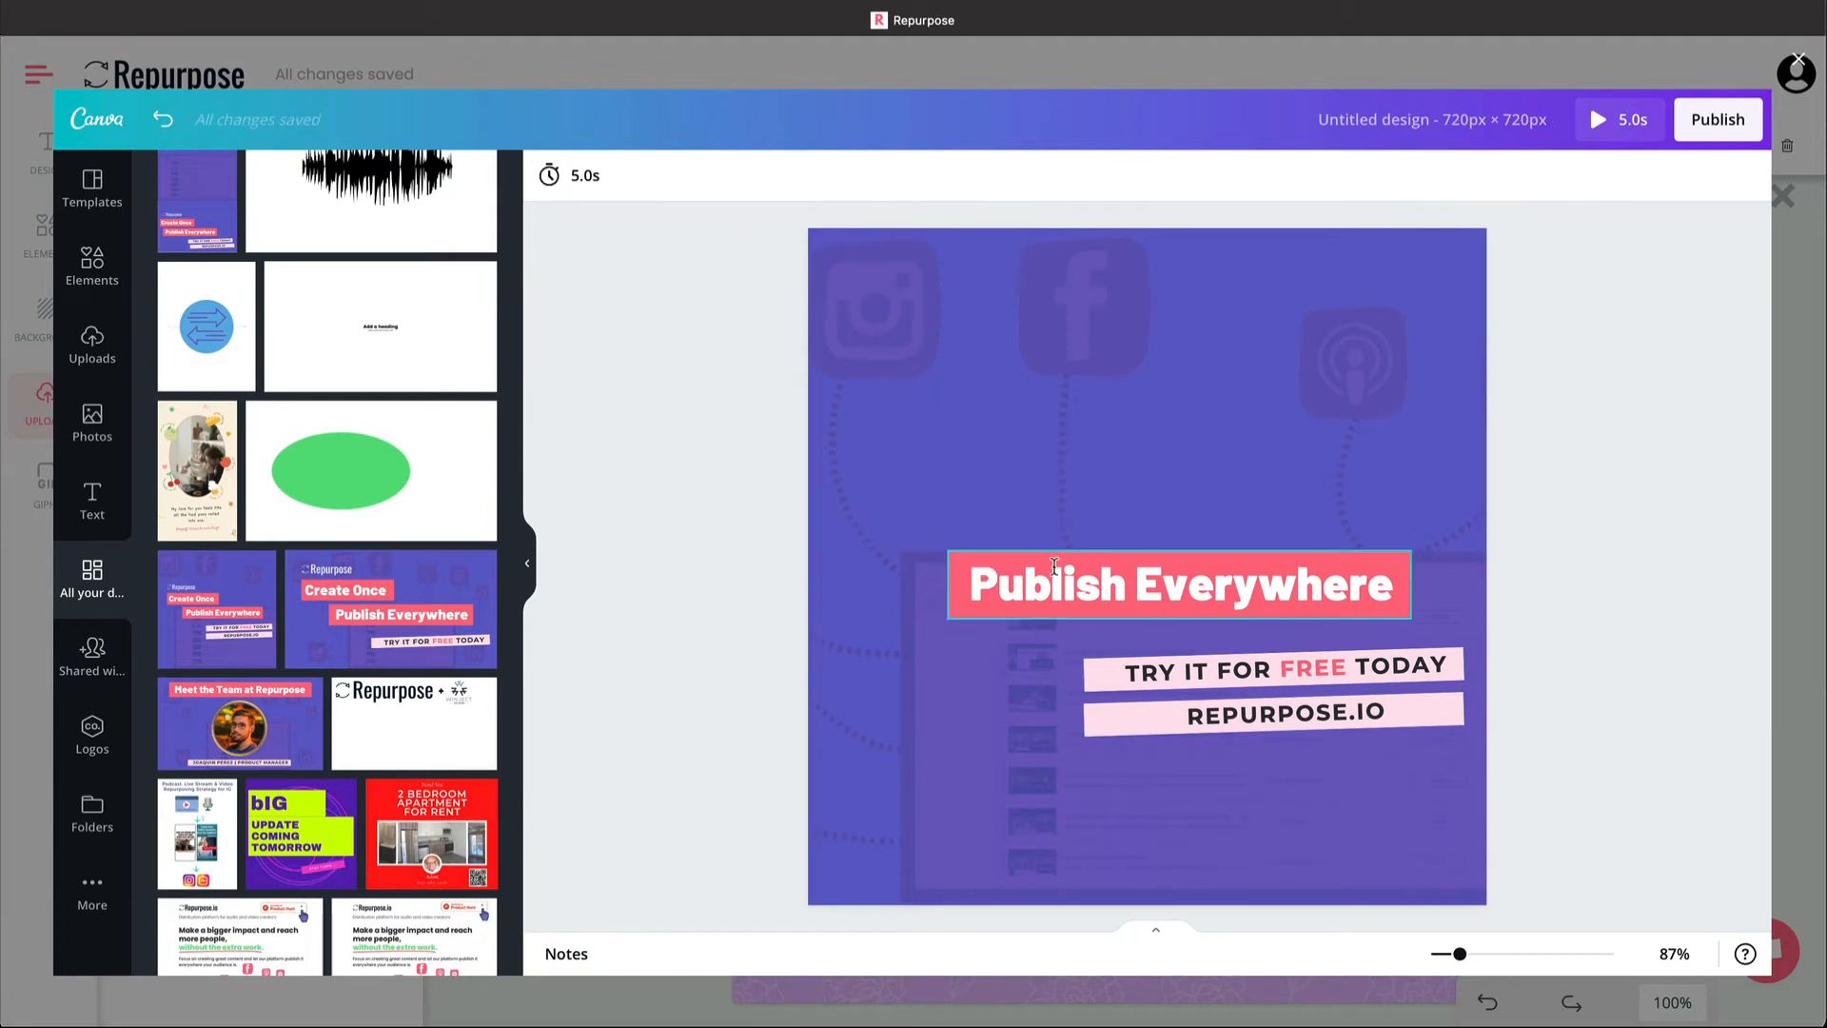
left_click(1053, 566)
key("Delete")
key("Delete")
- Delete the "TRY IT FOR FREE TODAY" and "REPURPOSE.IO" banners and publish the design to the template
left_click(1140, 657)
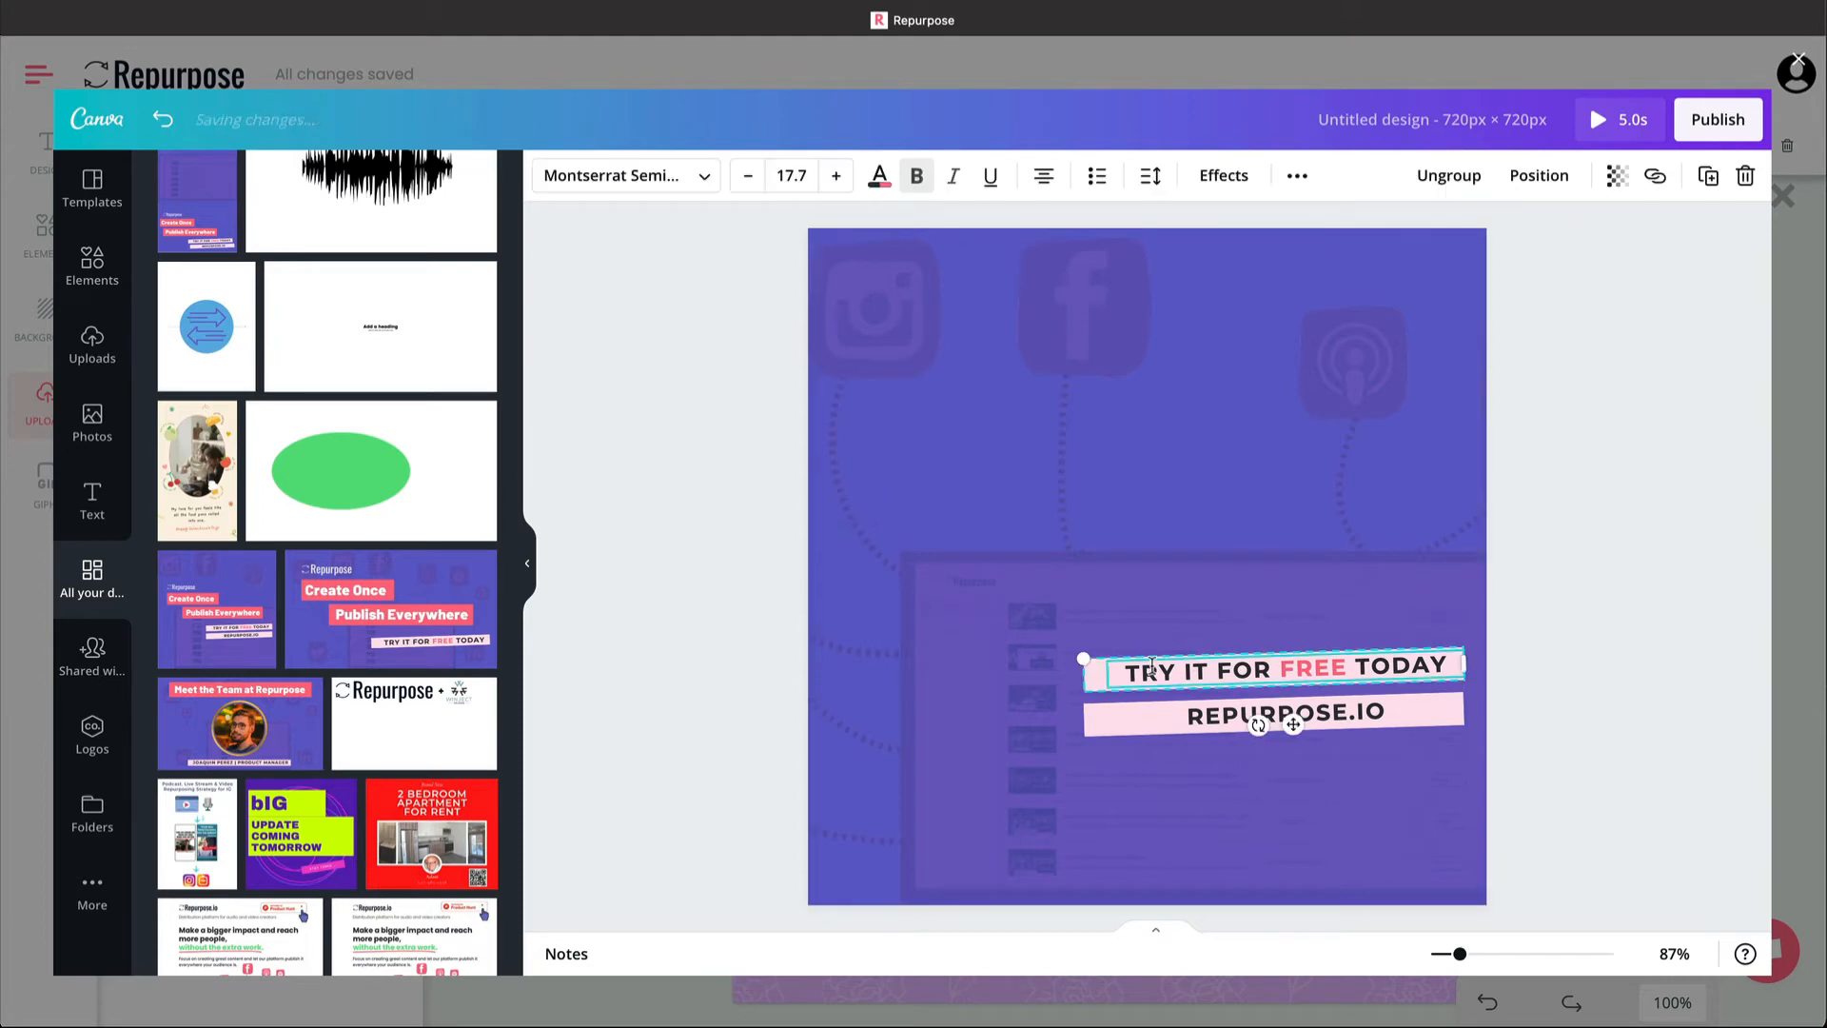
key("Delete")
key("Delete")
left_click(1285, 714)
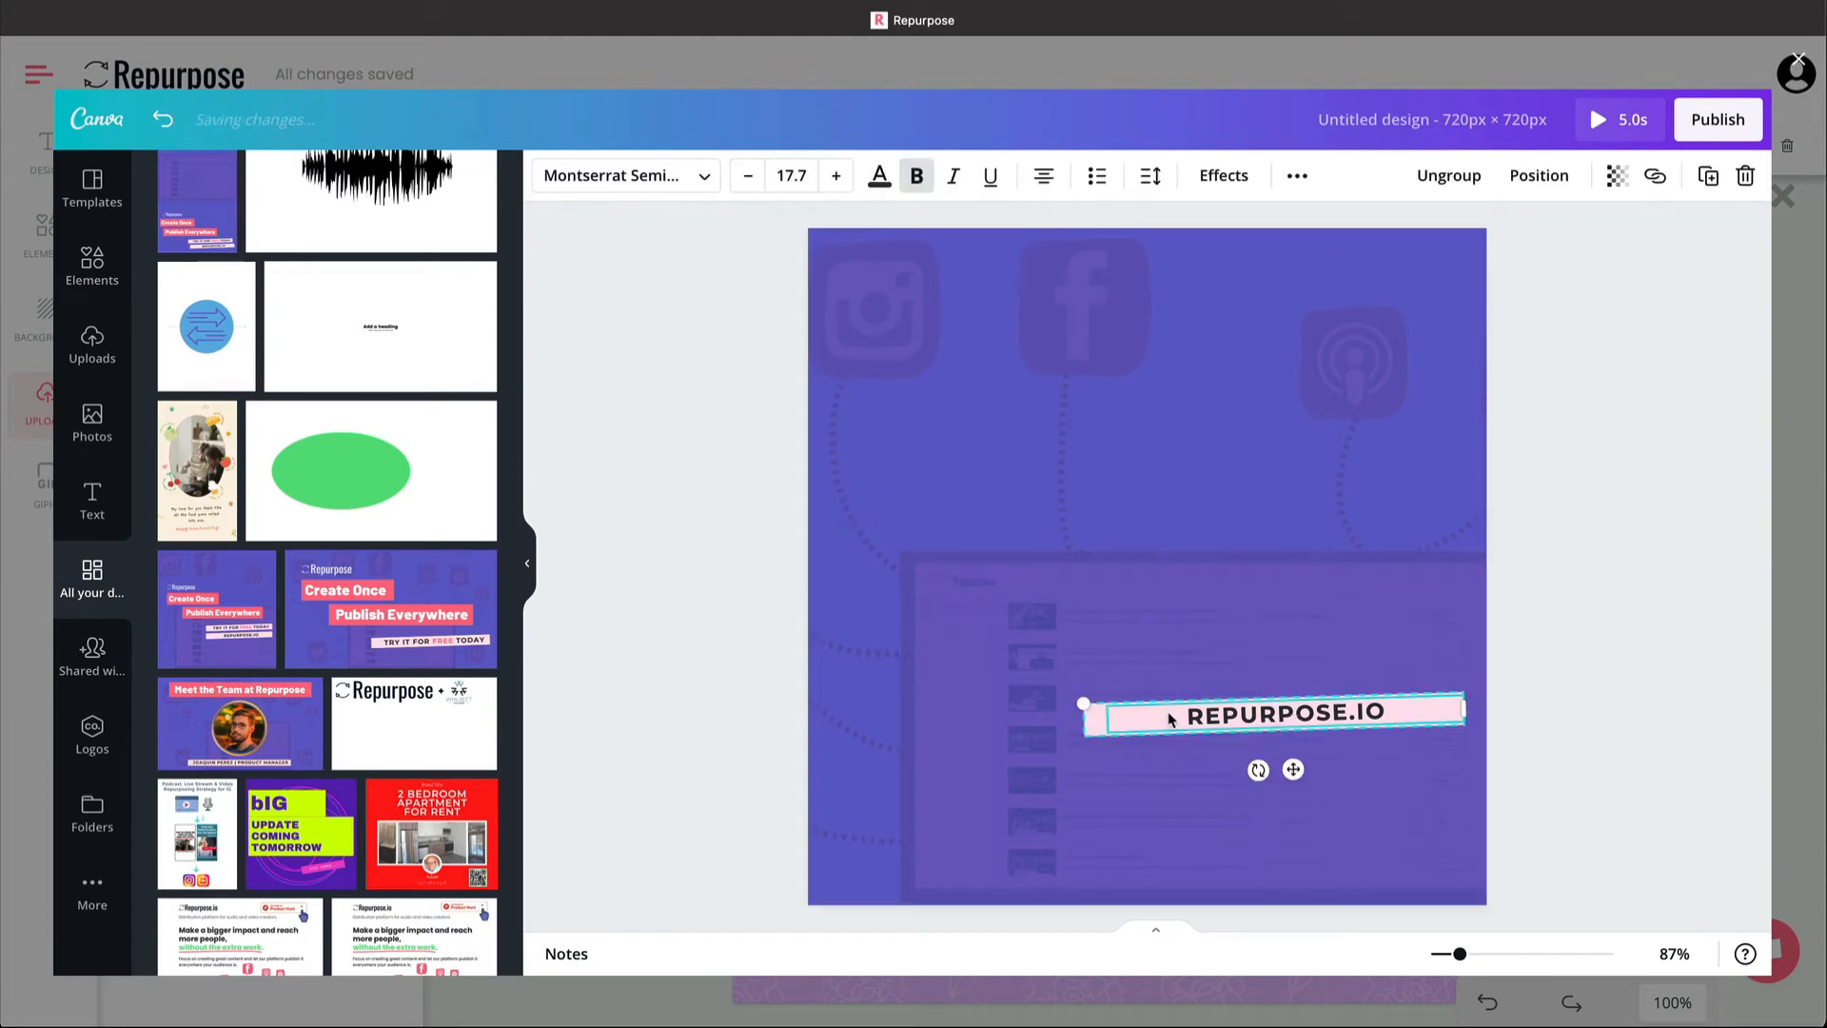
key("Delete")
key("Delete")
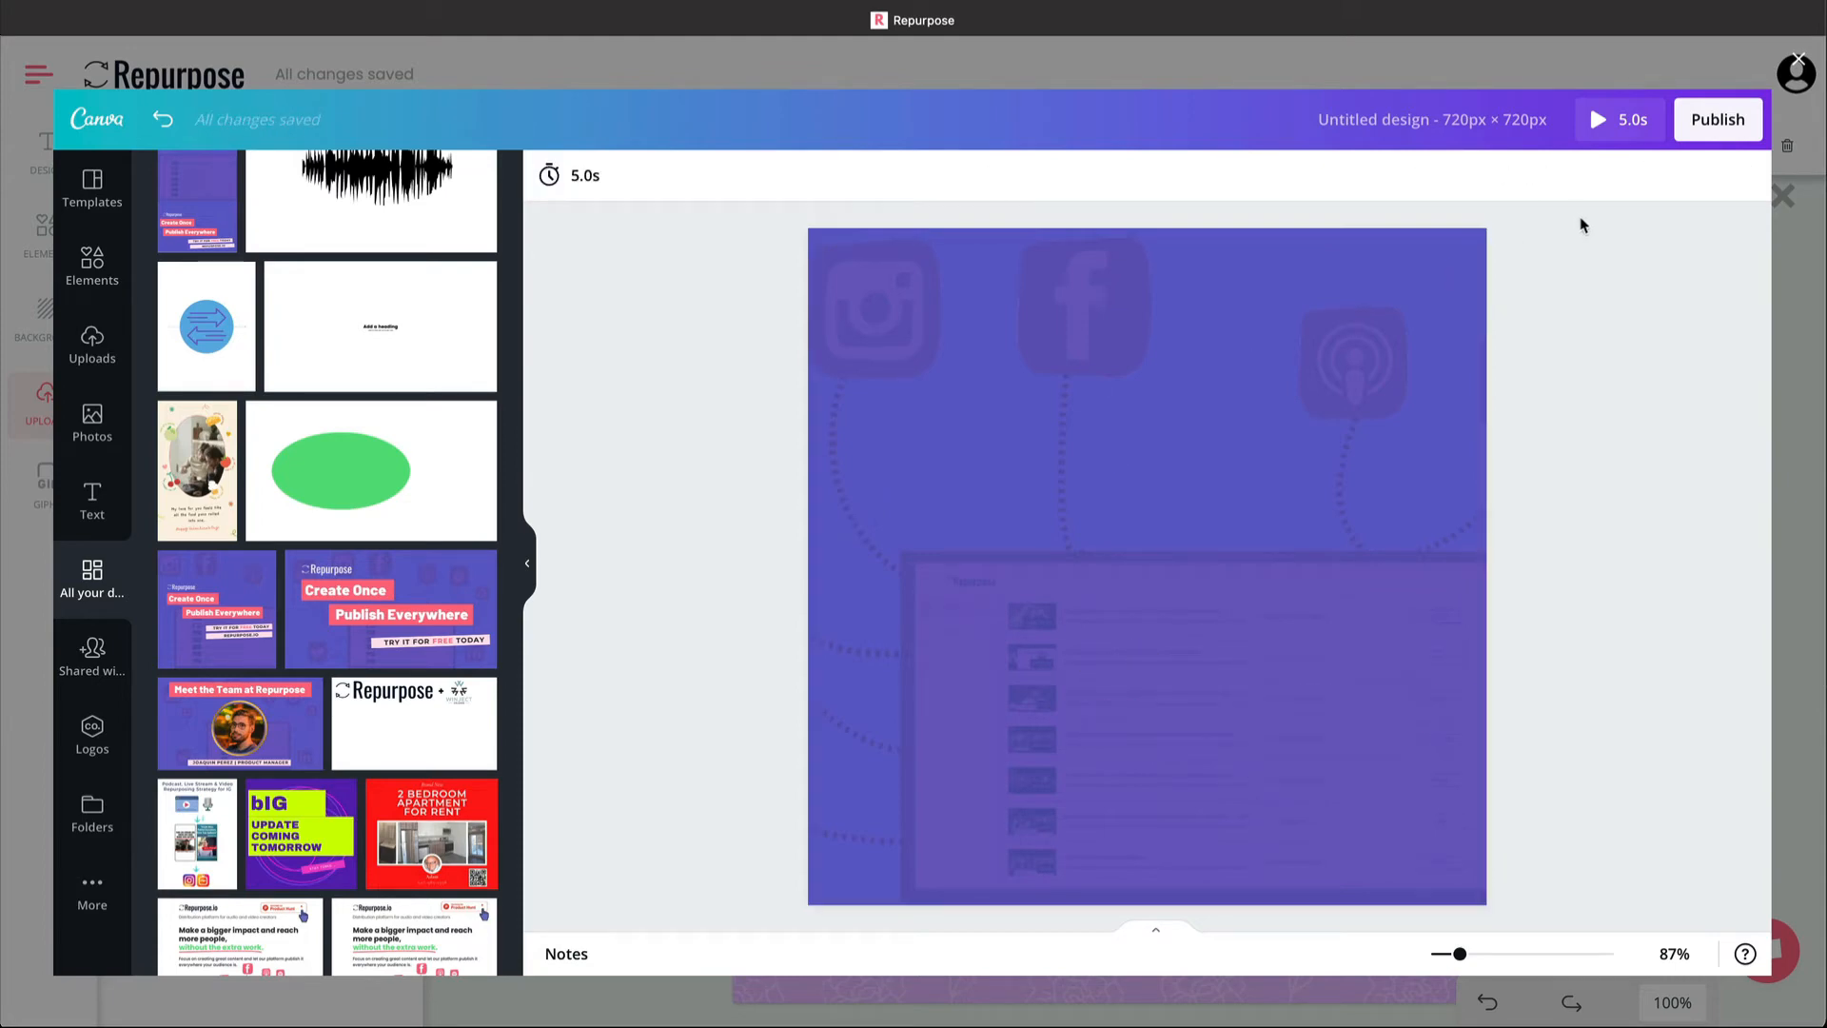
left_click(1710, 135)
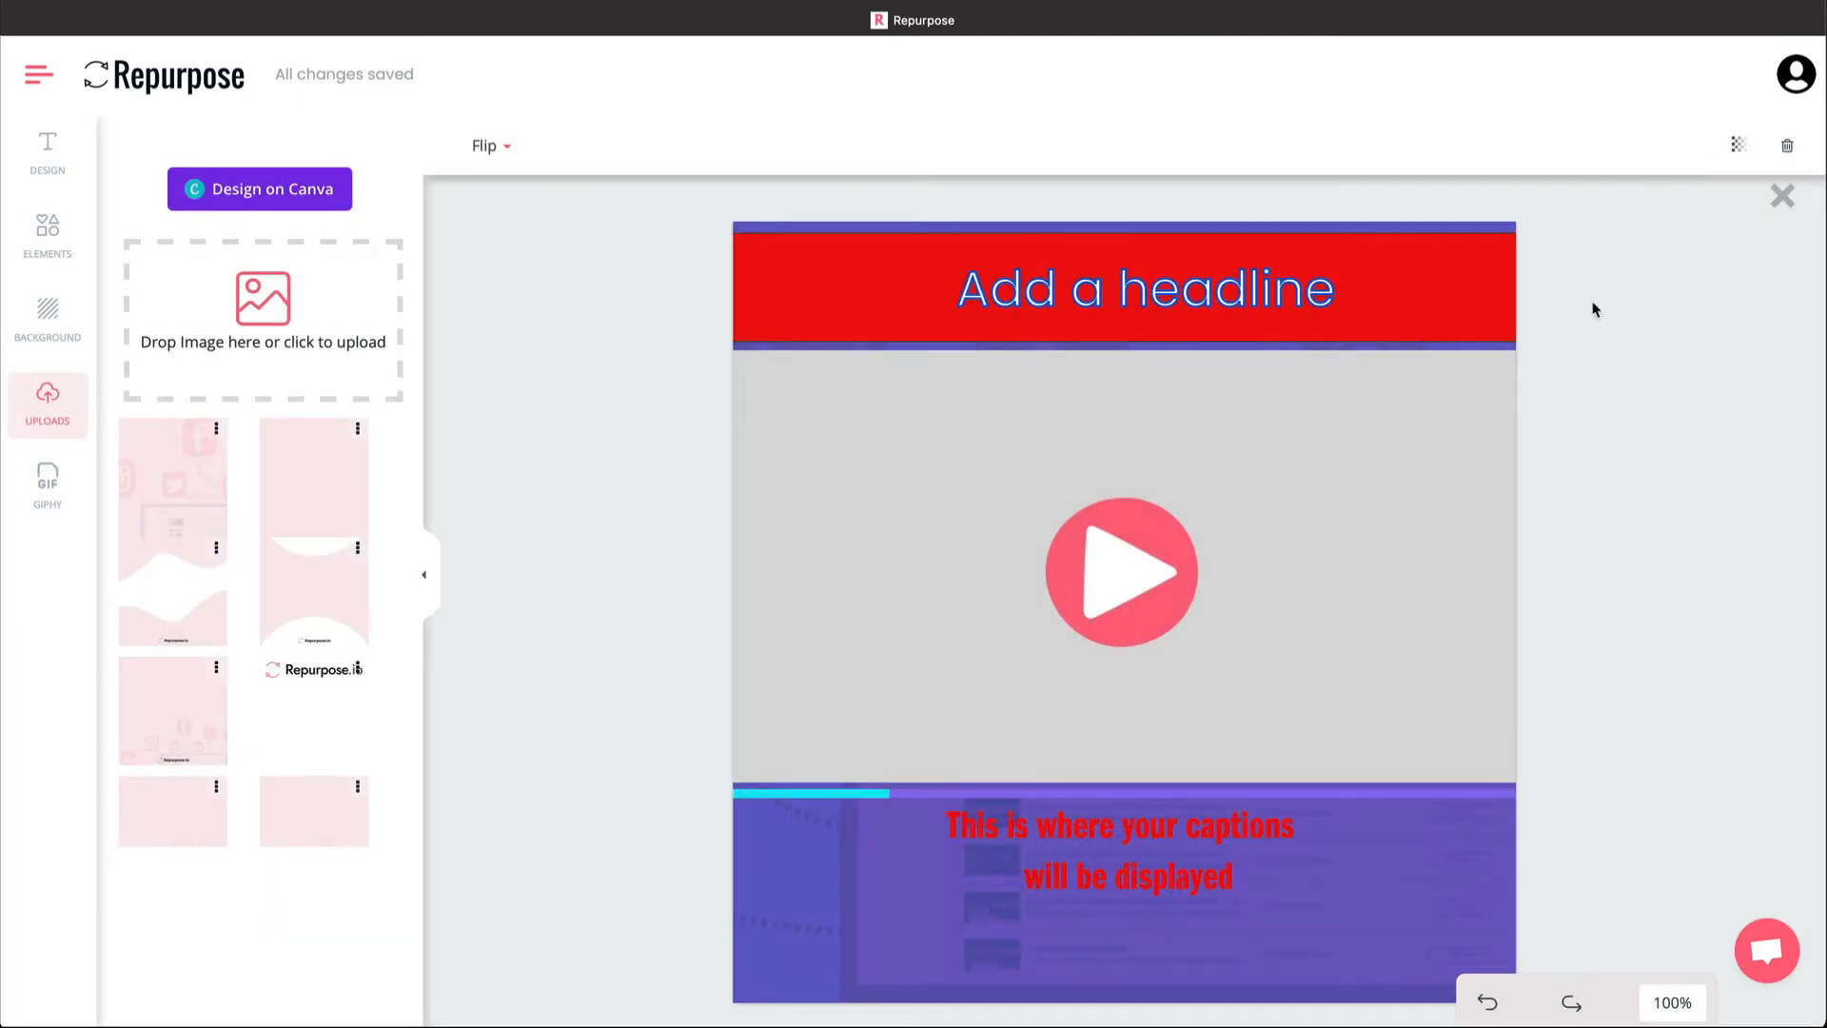
- Change the caption text colour to white
left_click(1153, 840)
left_click(481, 144)
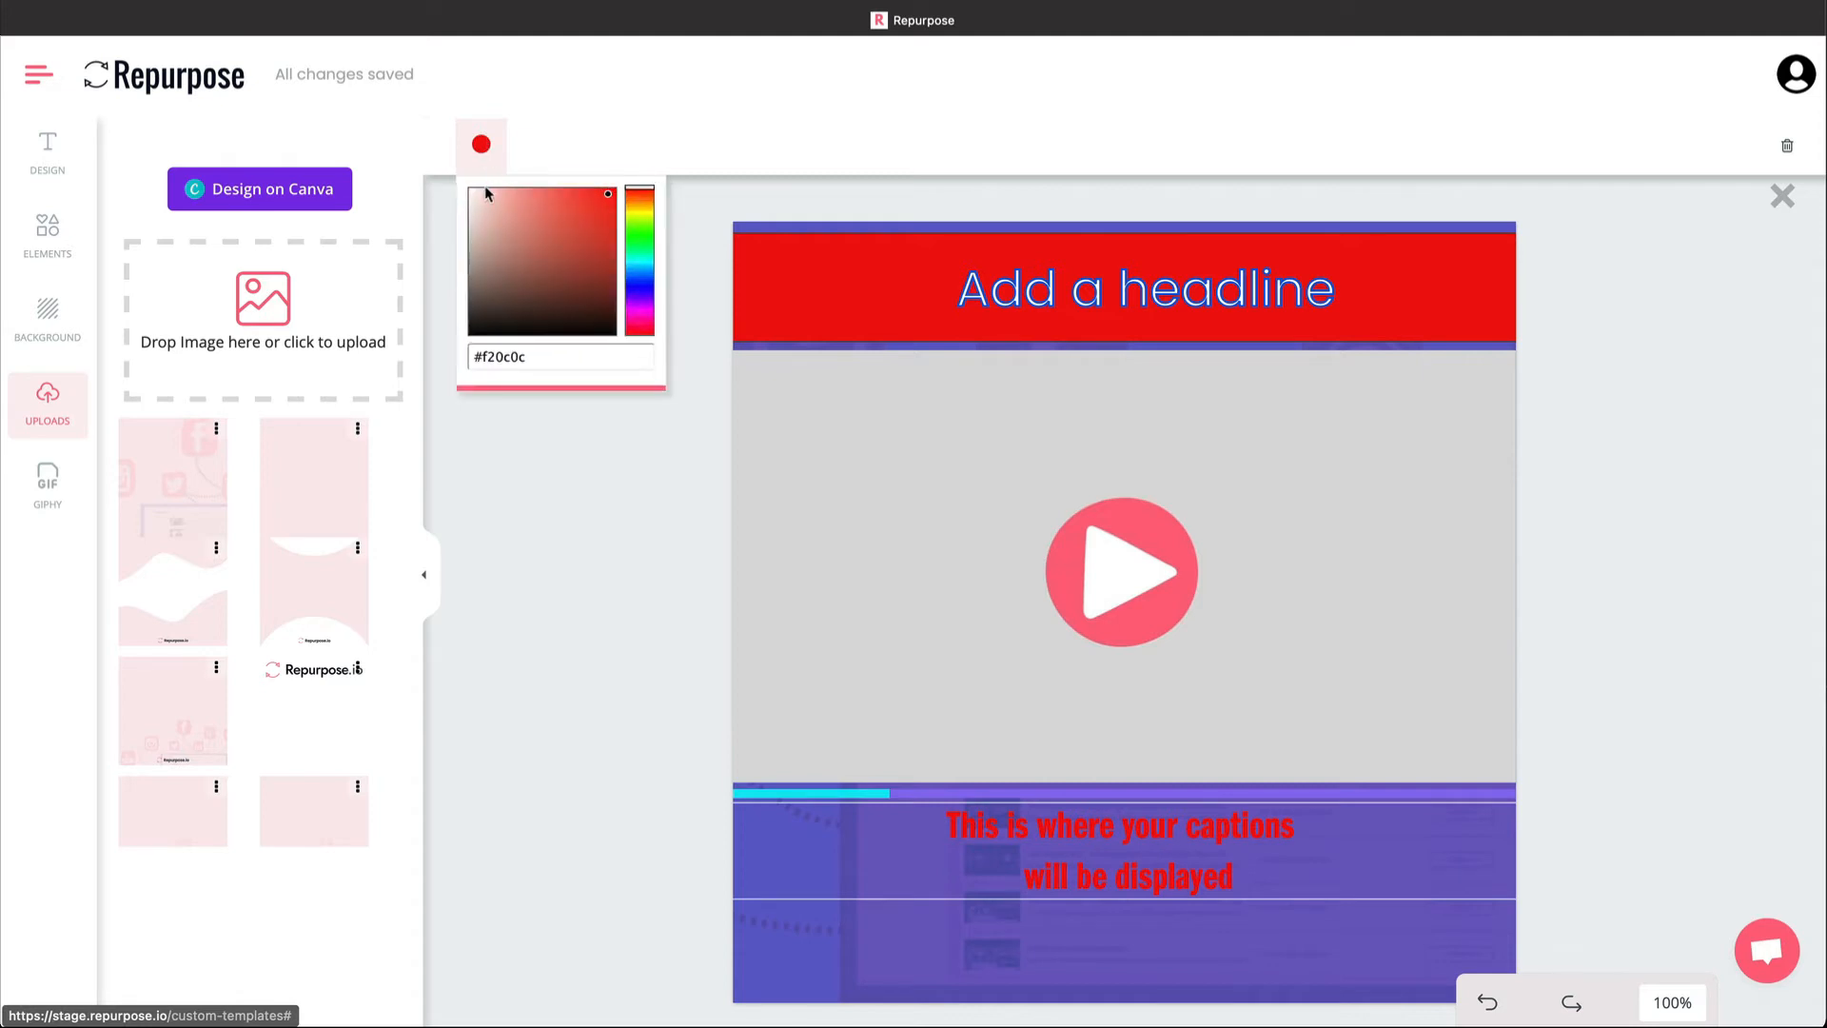
left_click(469, 193)
left_click(577, 580)
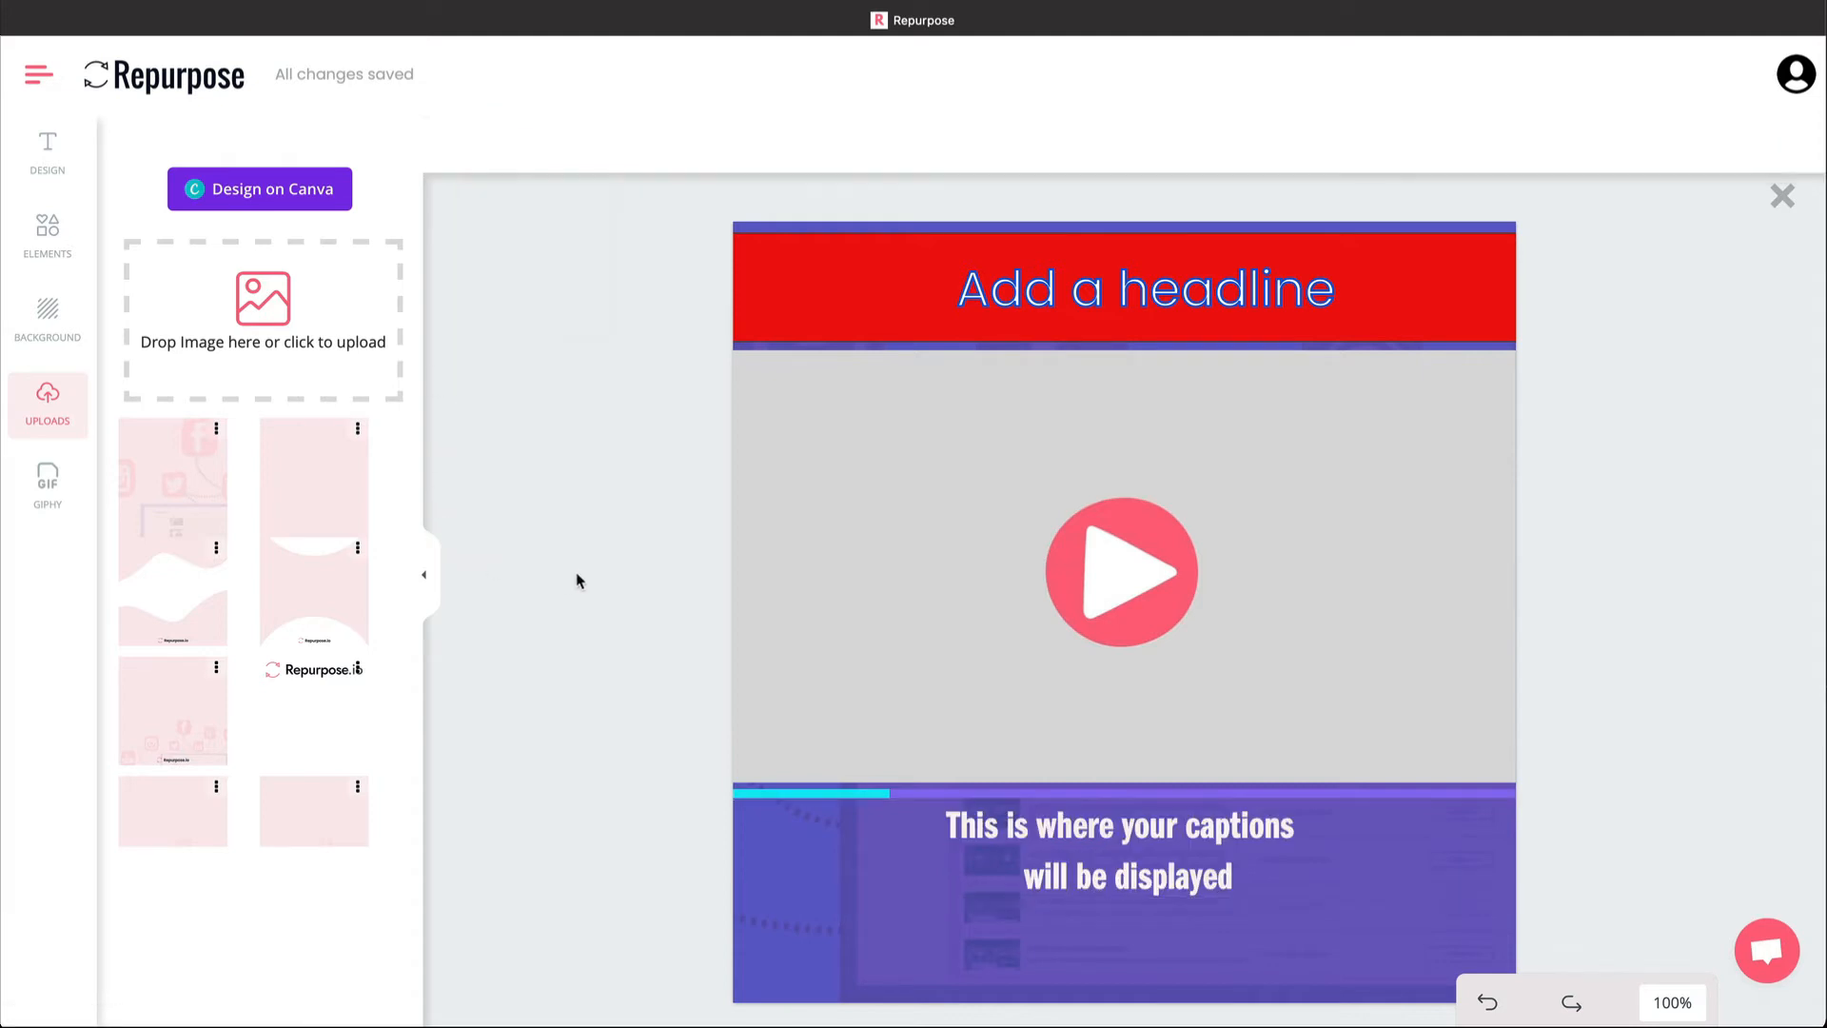
- Add a rounded square shape, move it down beside the captions and delete it
left_click(48, 236)
left_click(162, 189)
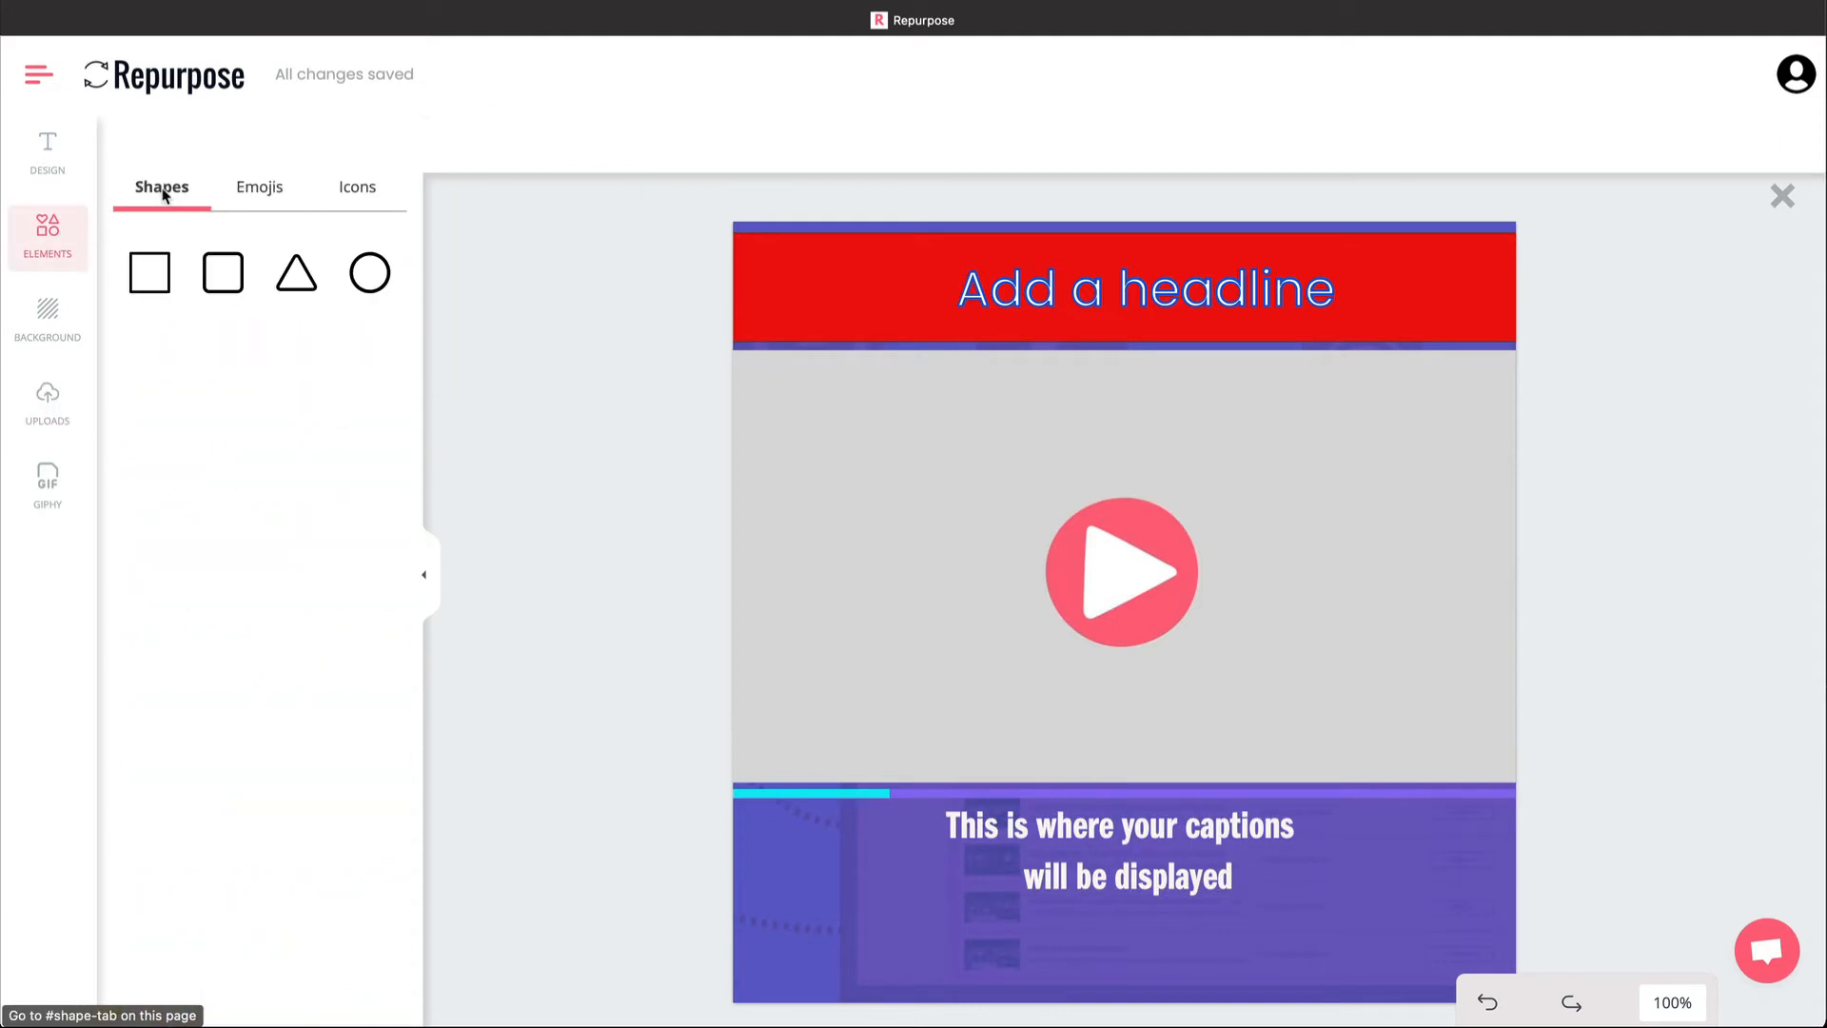
left_click(223, 278)
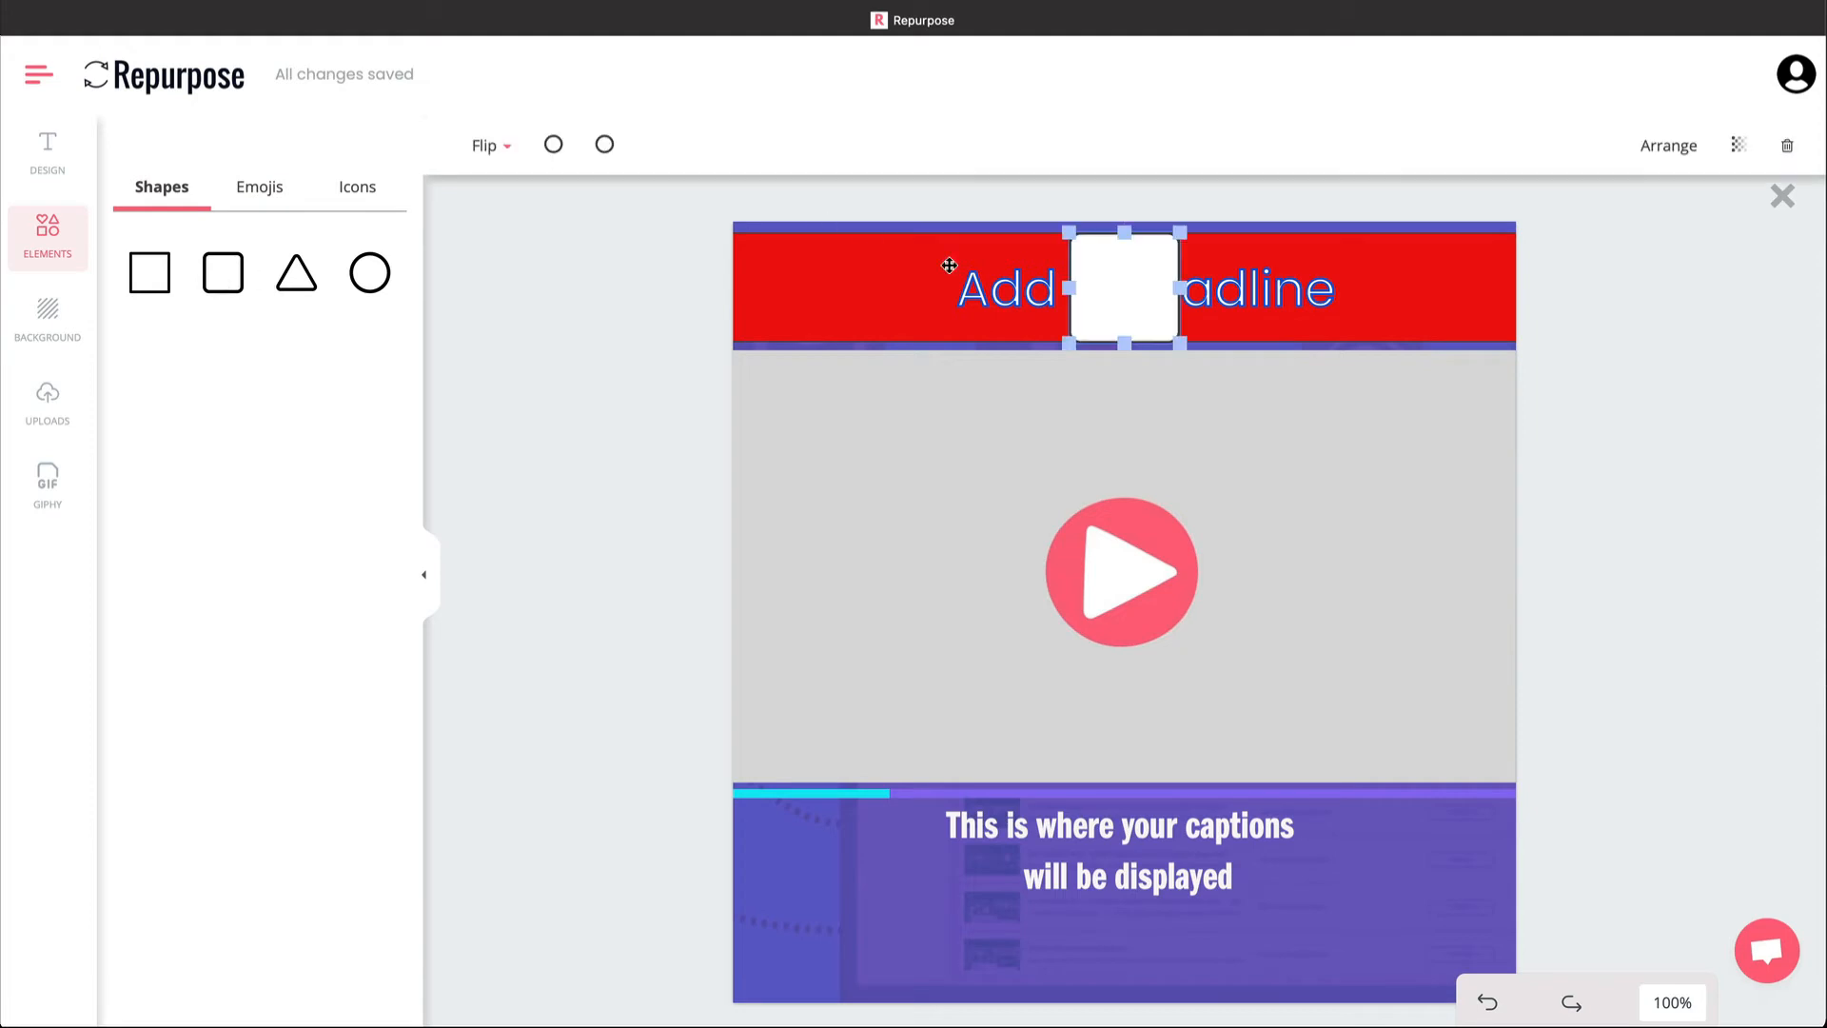
left_click_drag(1098, 298, 1516, 866)
key("Delete")
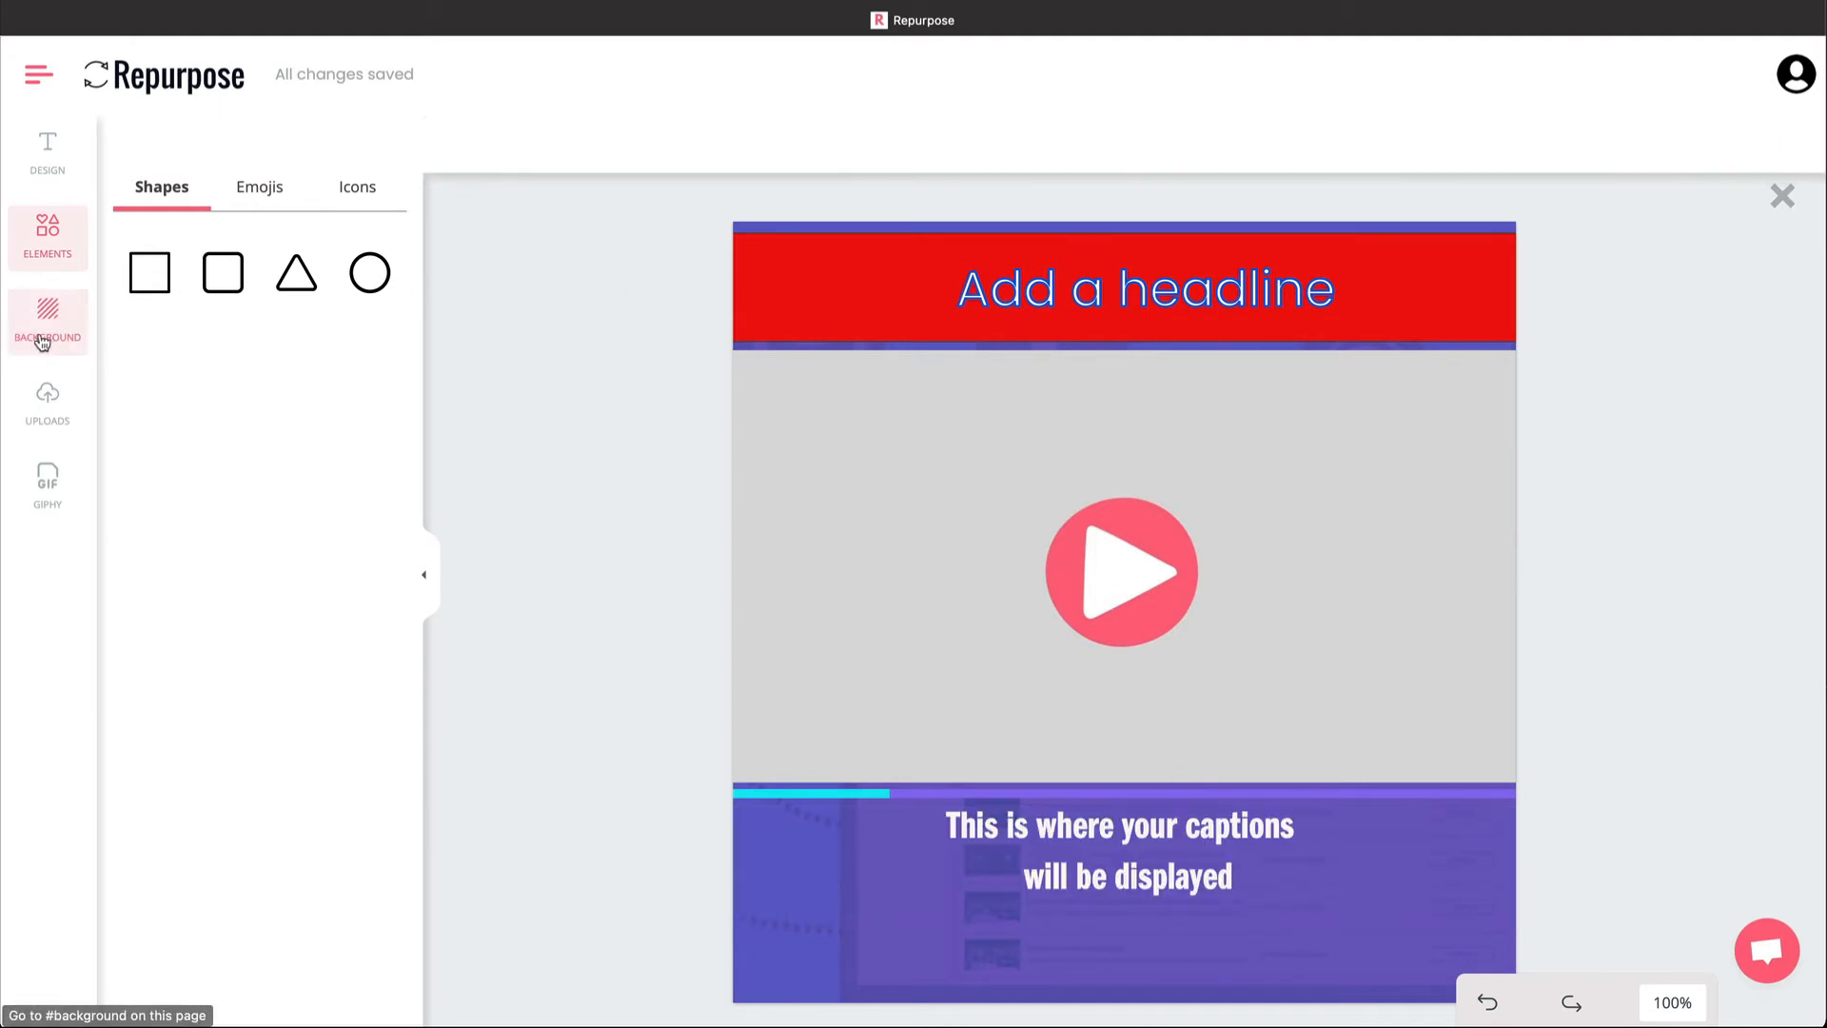
- View the Giphy GIF library, close the template editor and look over the saved templates
left_click(49, 487)
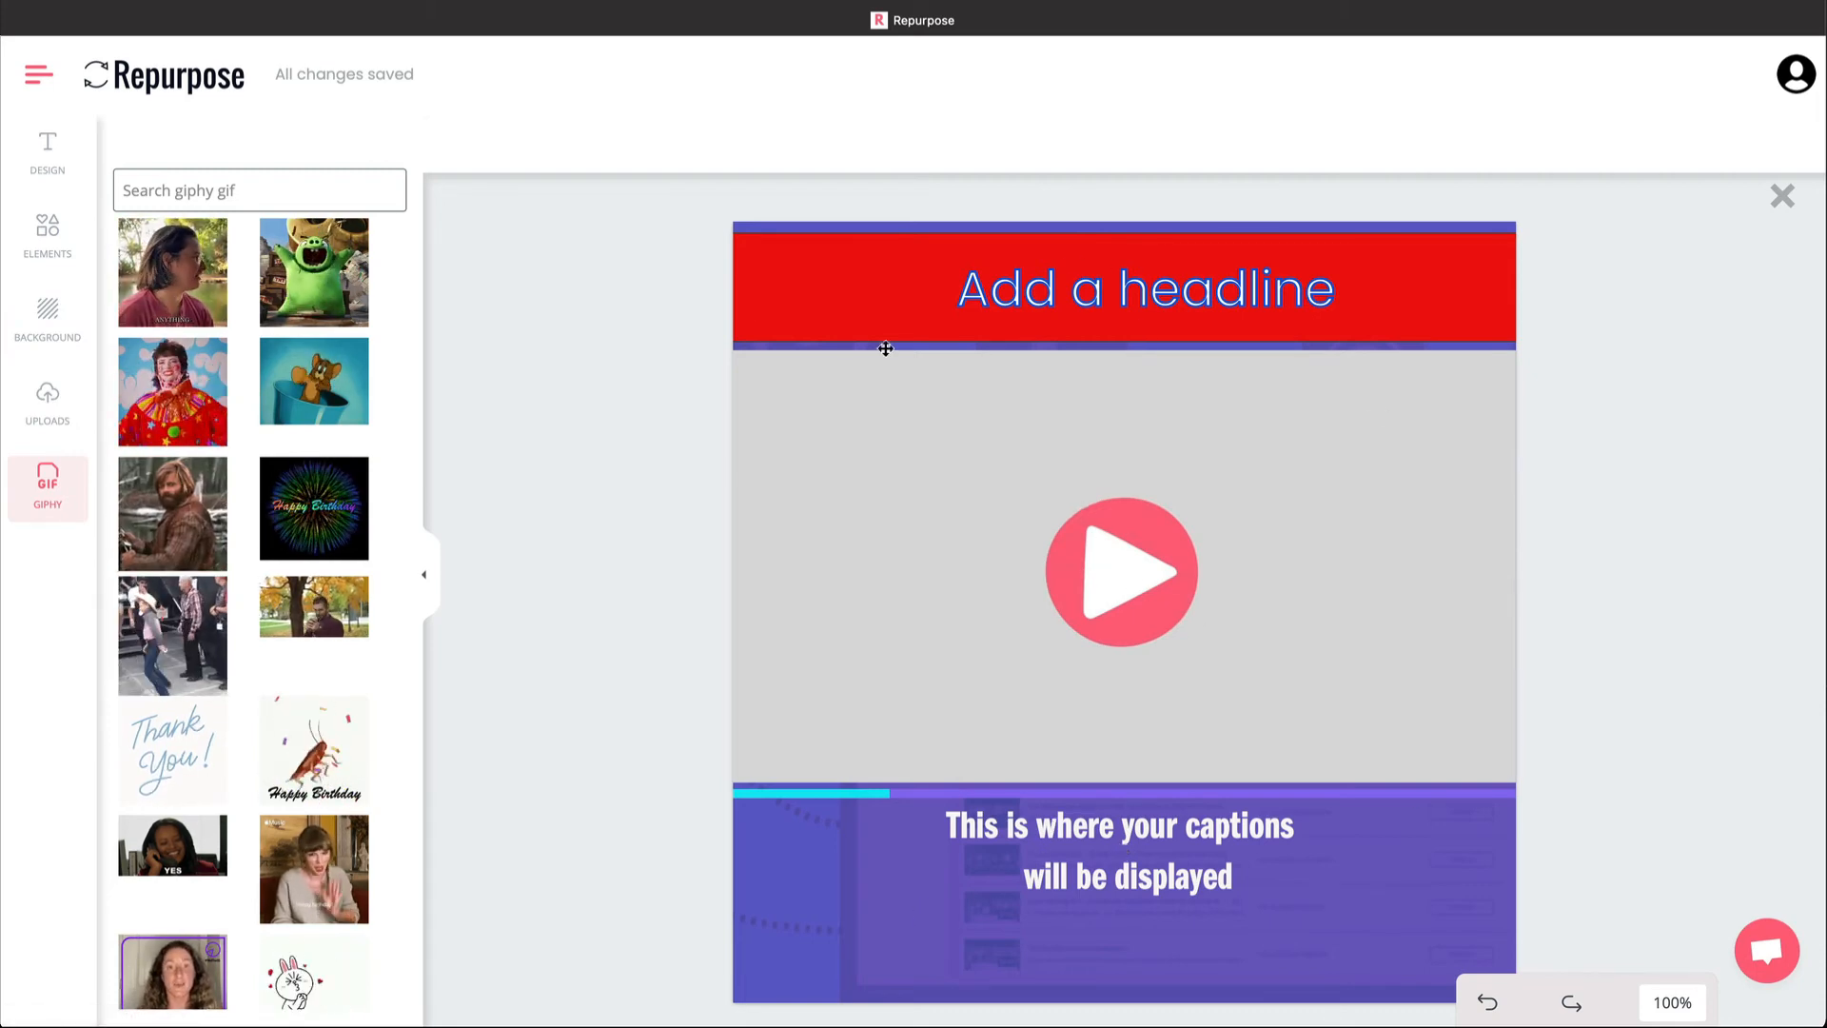
left_click(840, 301)
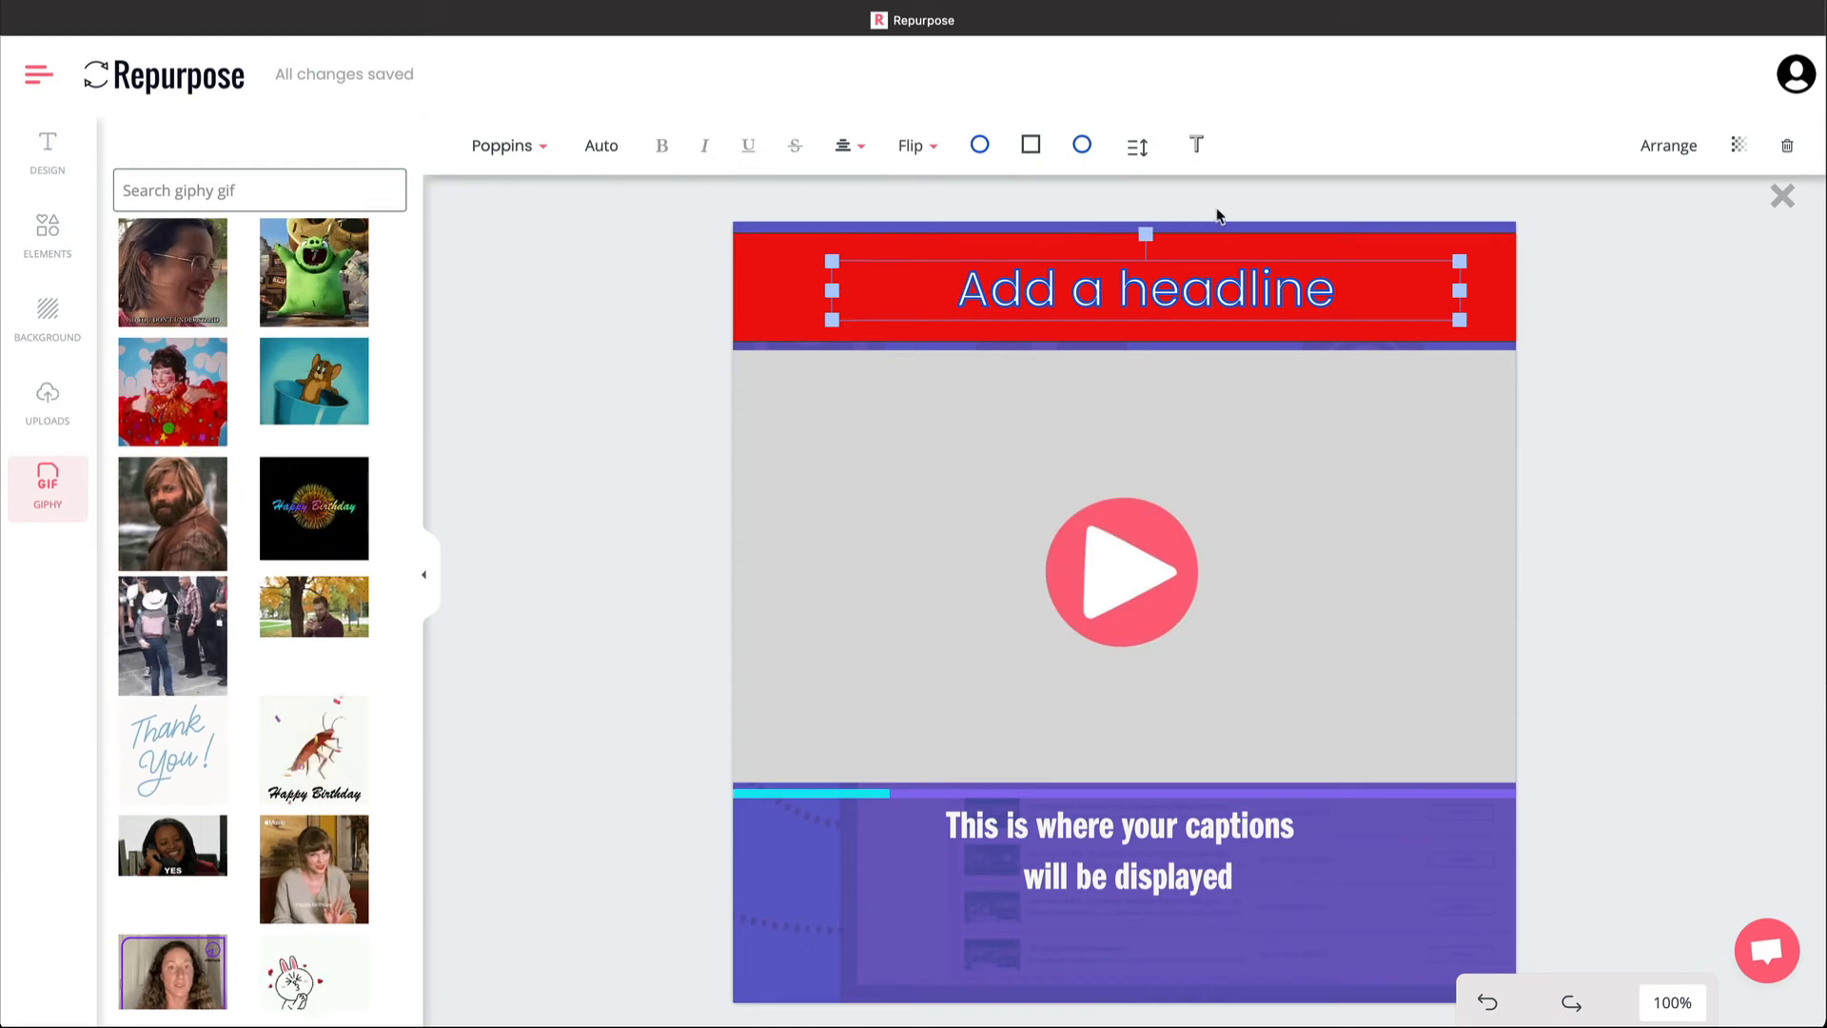
left_click(1783, 196)
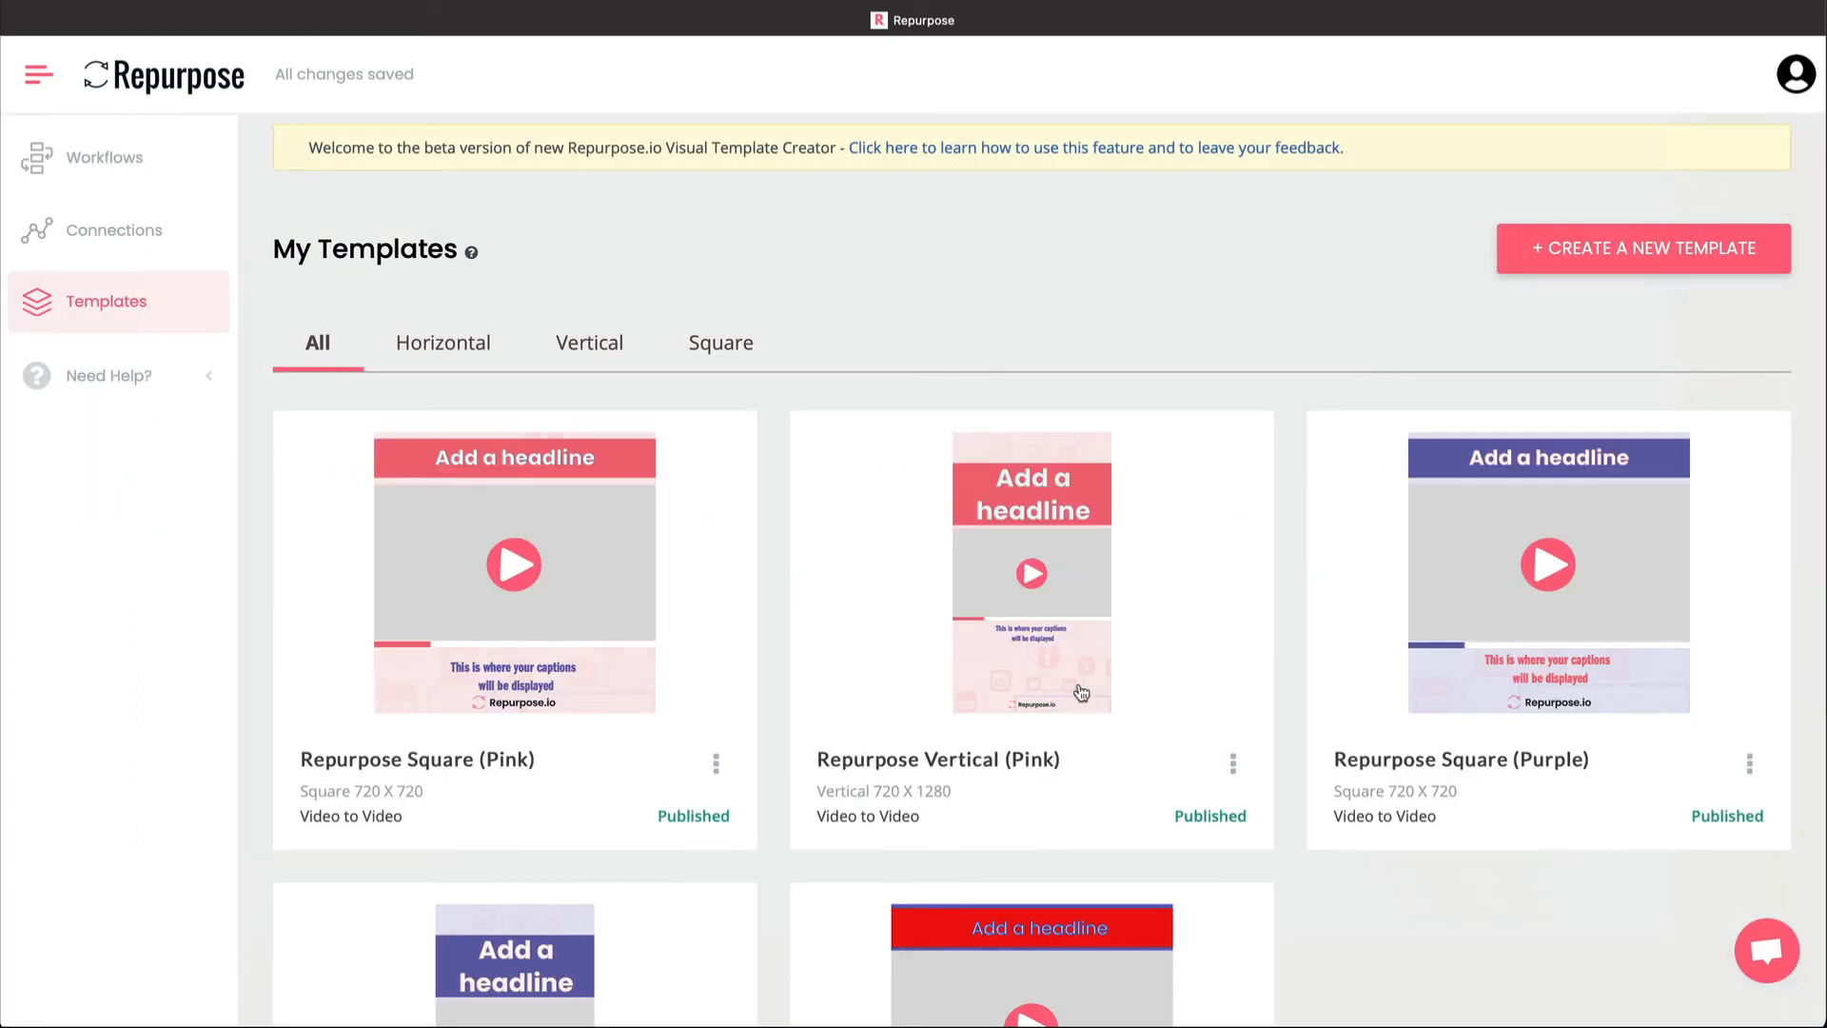
scroll(1082, 693, "down", 3)
scroll(1019, 913, "down", 1)
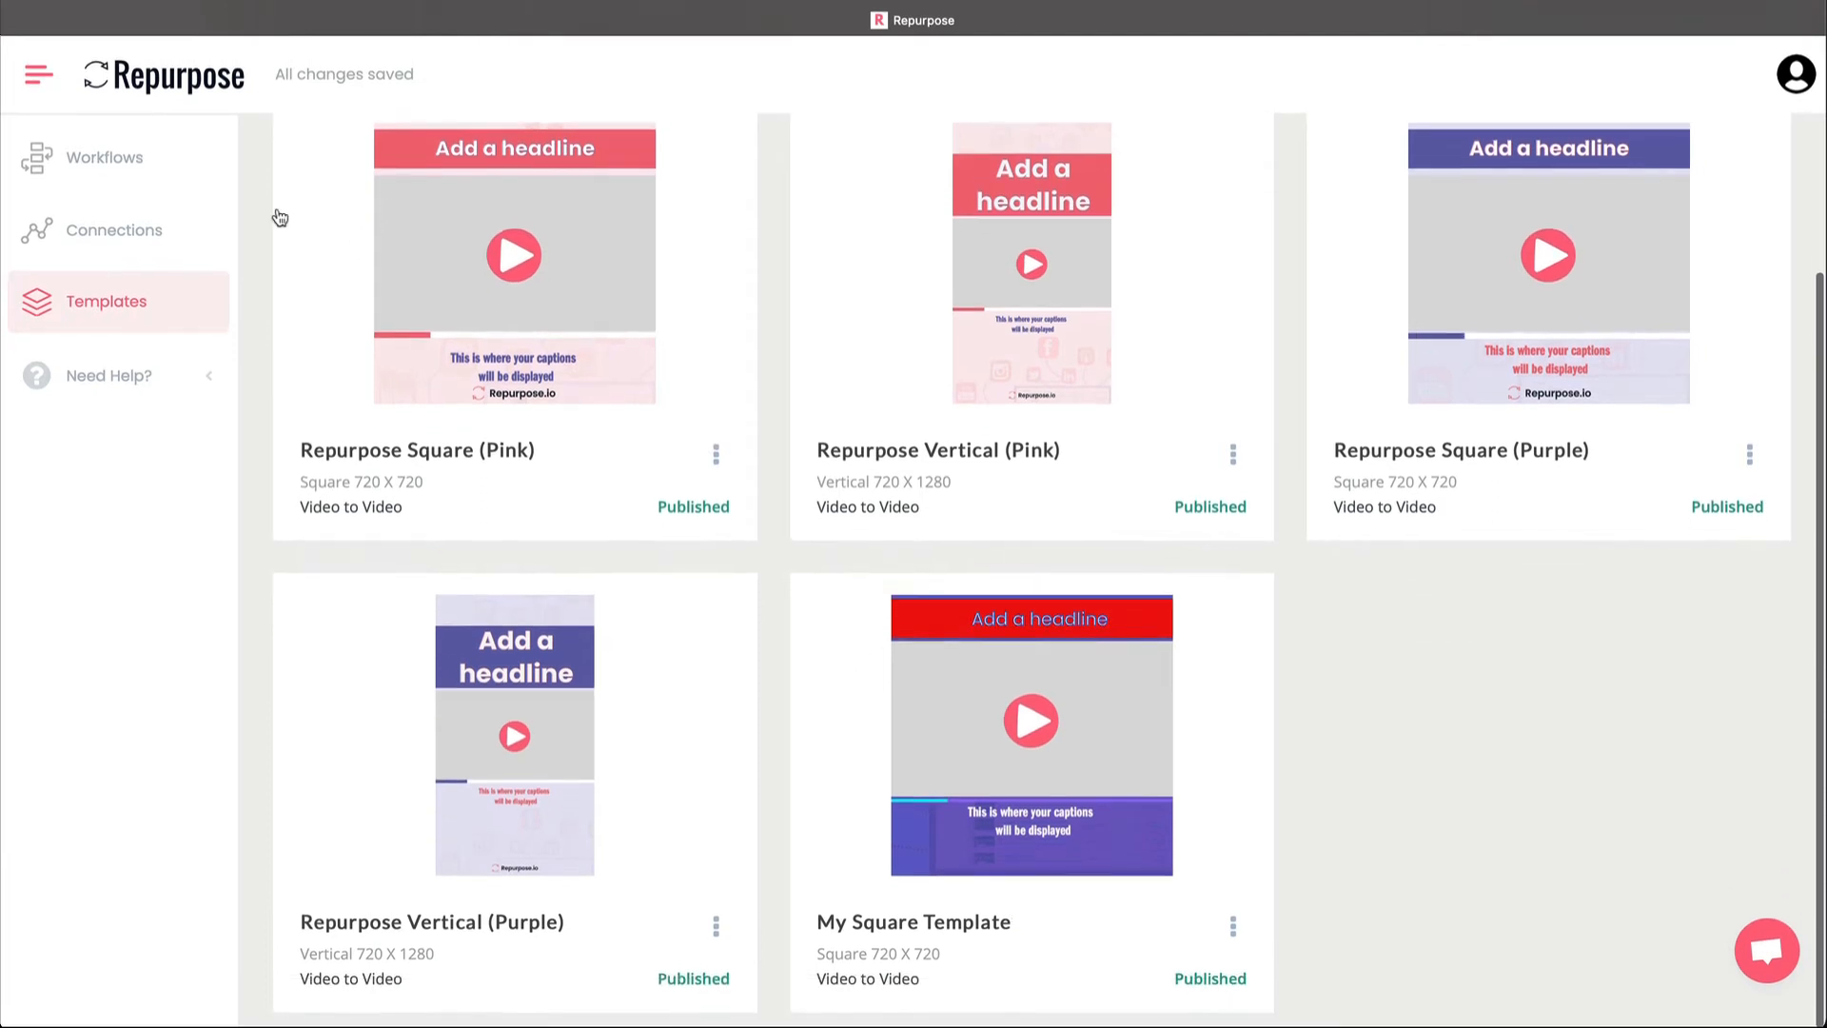
- Open the settings of the "YouTube to DropBox (square)" workflow and view the available video styles
left_click(150, 177)
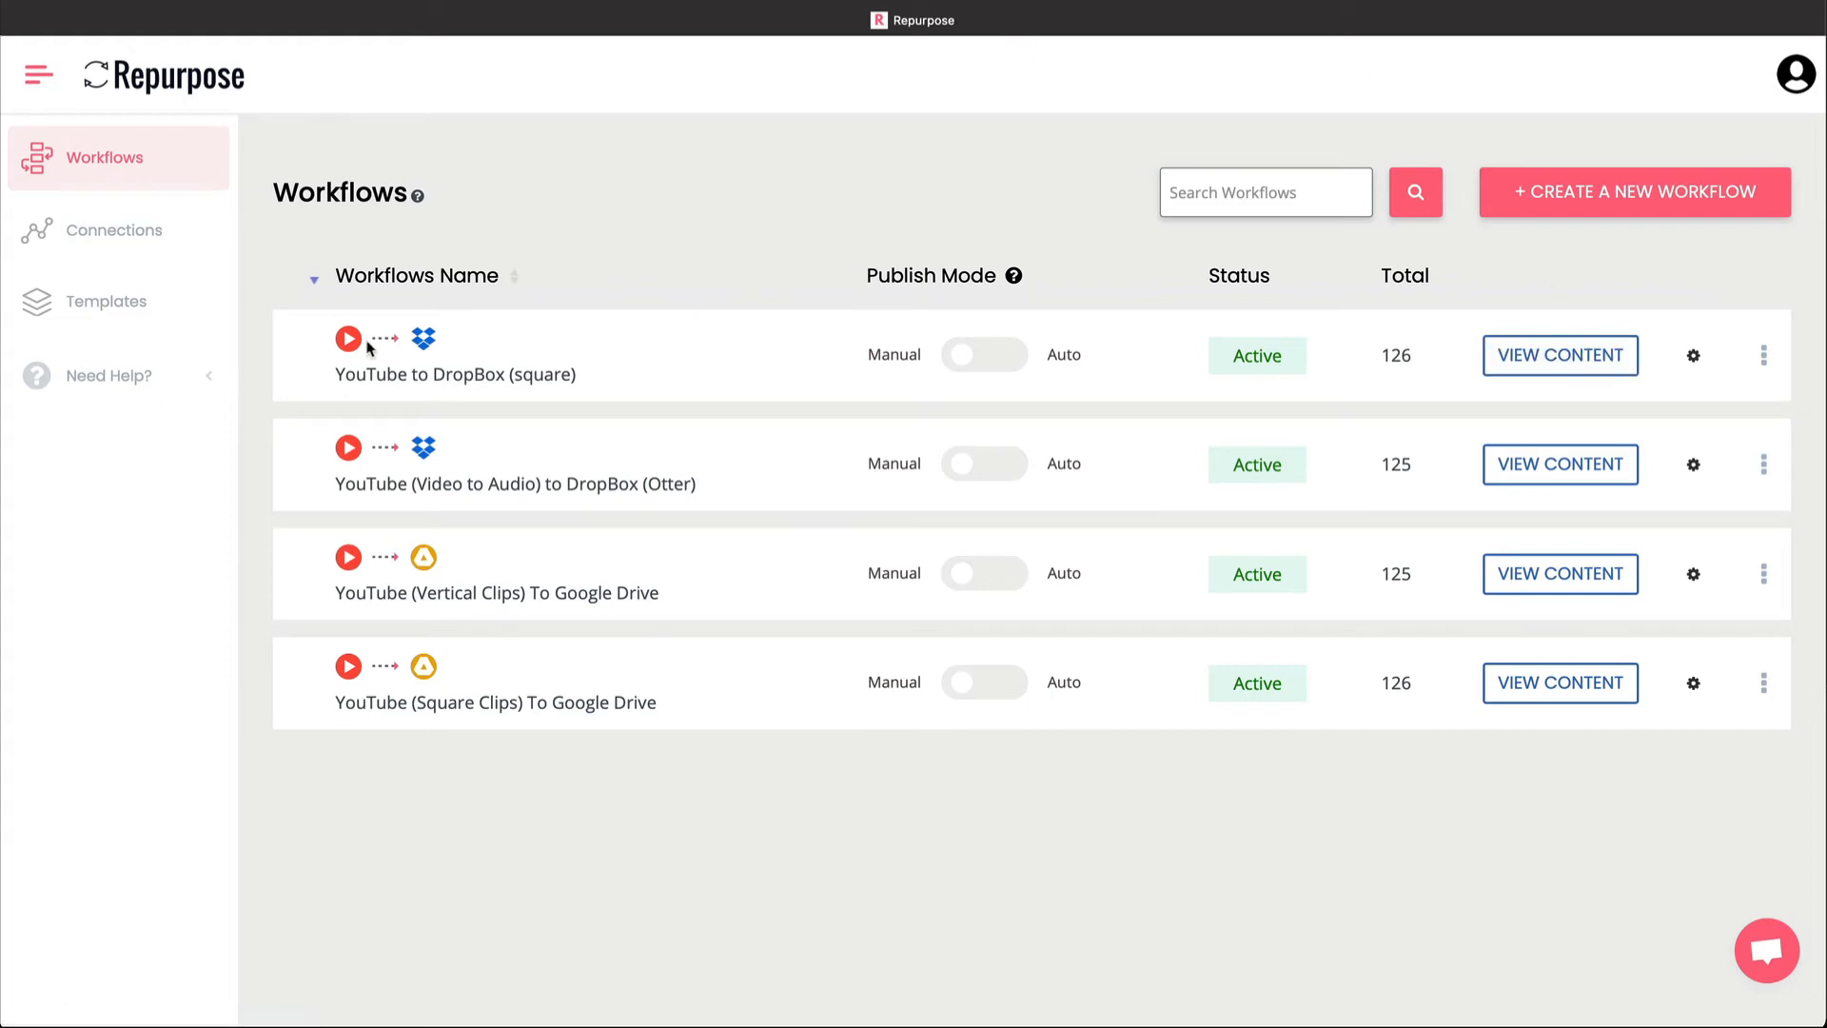
left_click(1618, 355)
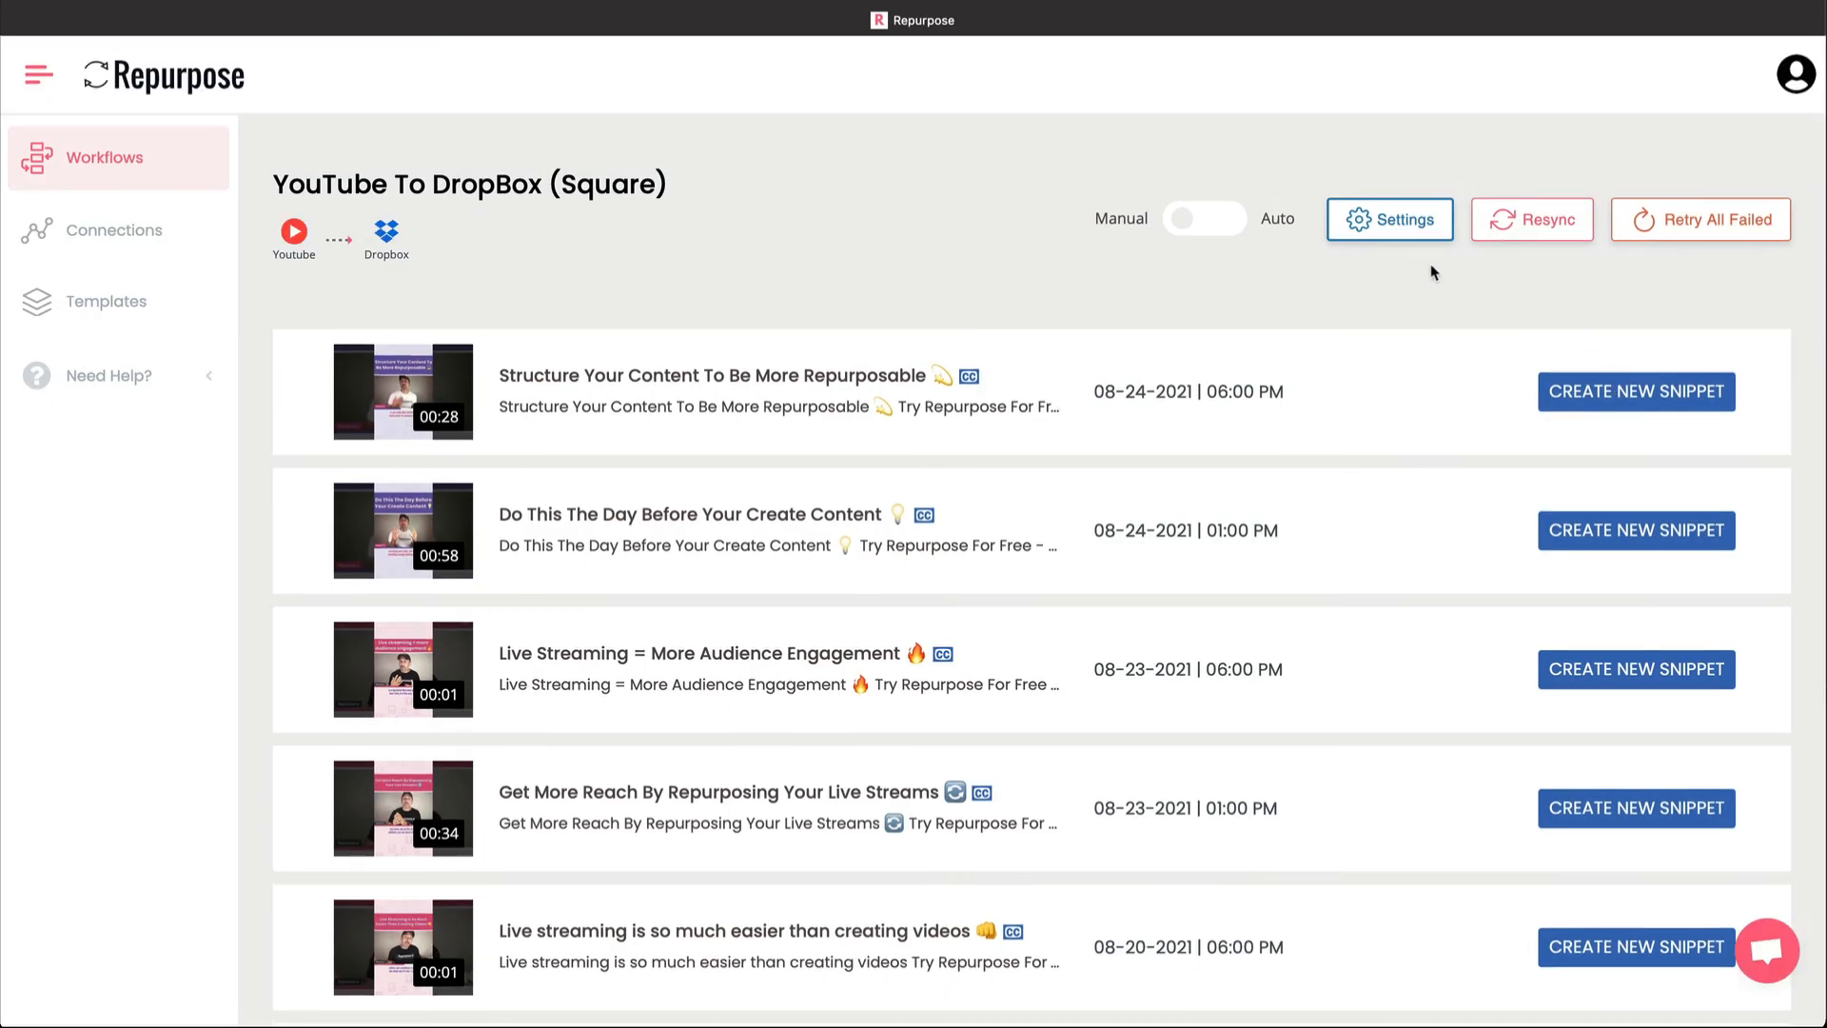
left_click(1396, 222)
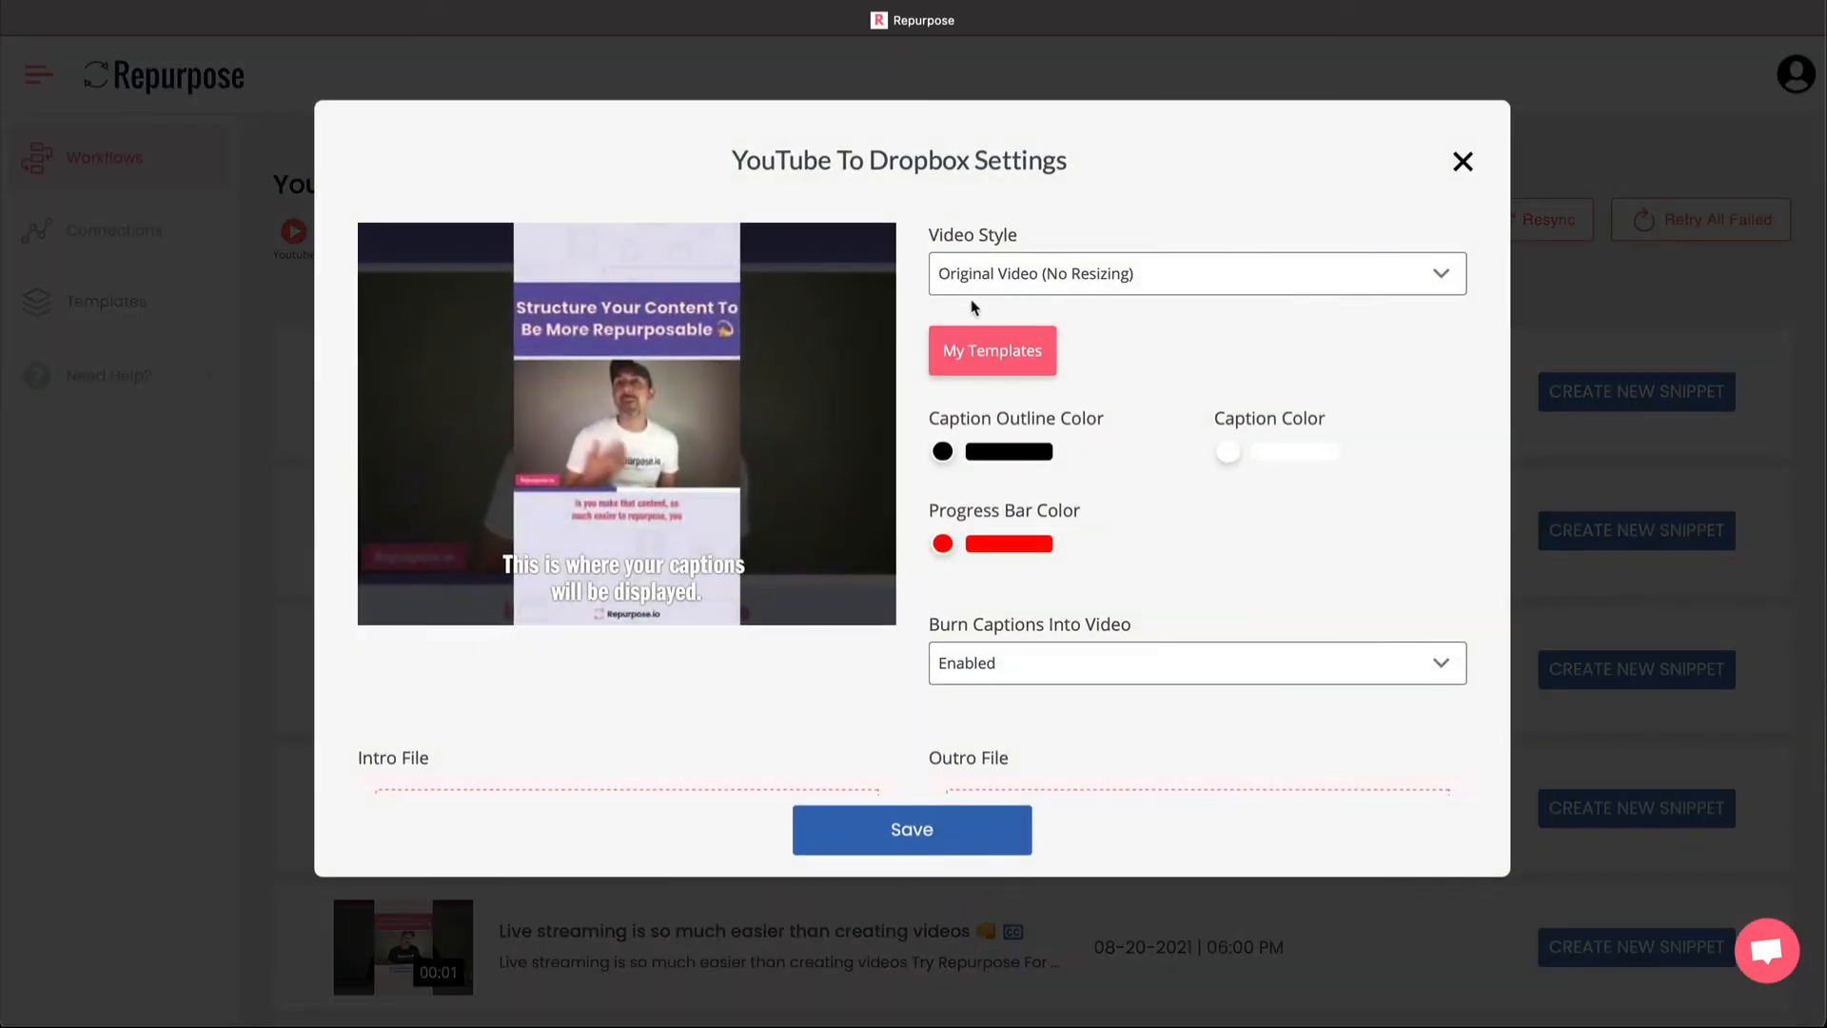
left_click(980, 278)
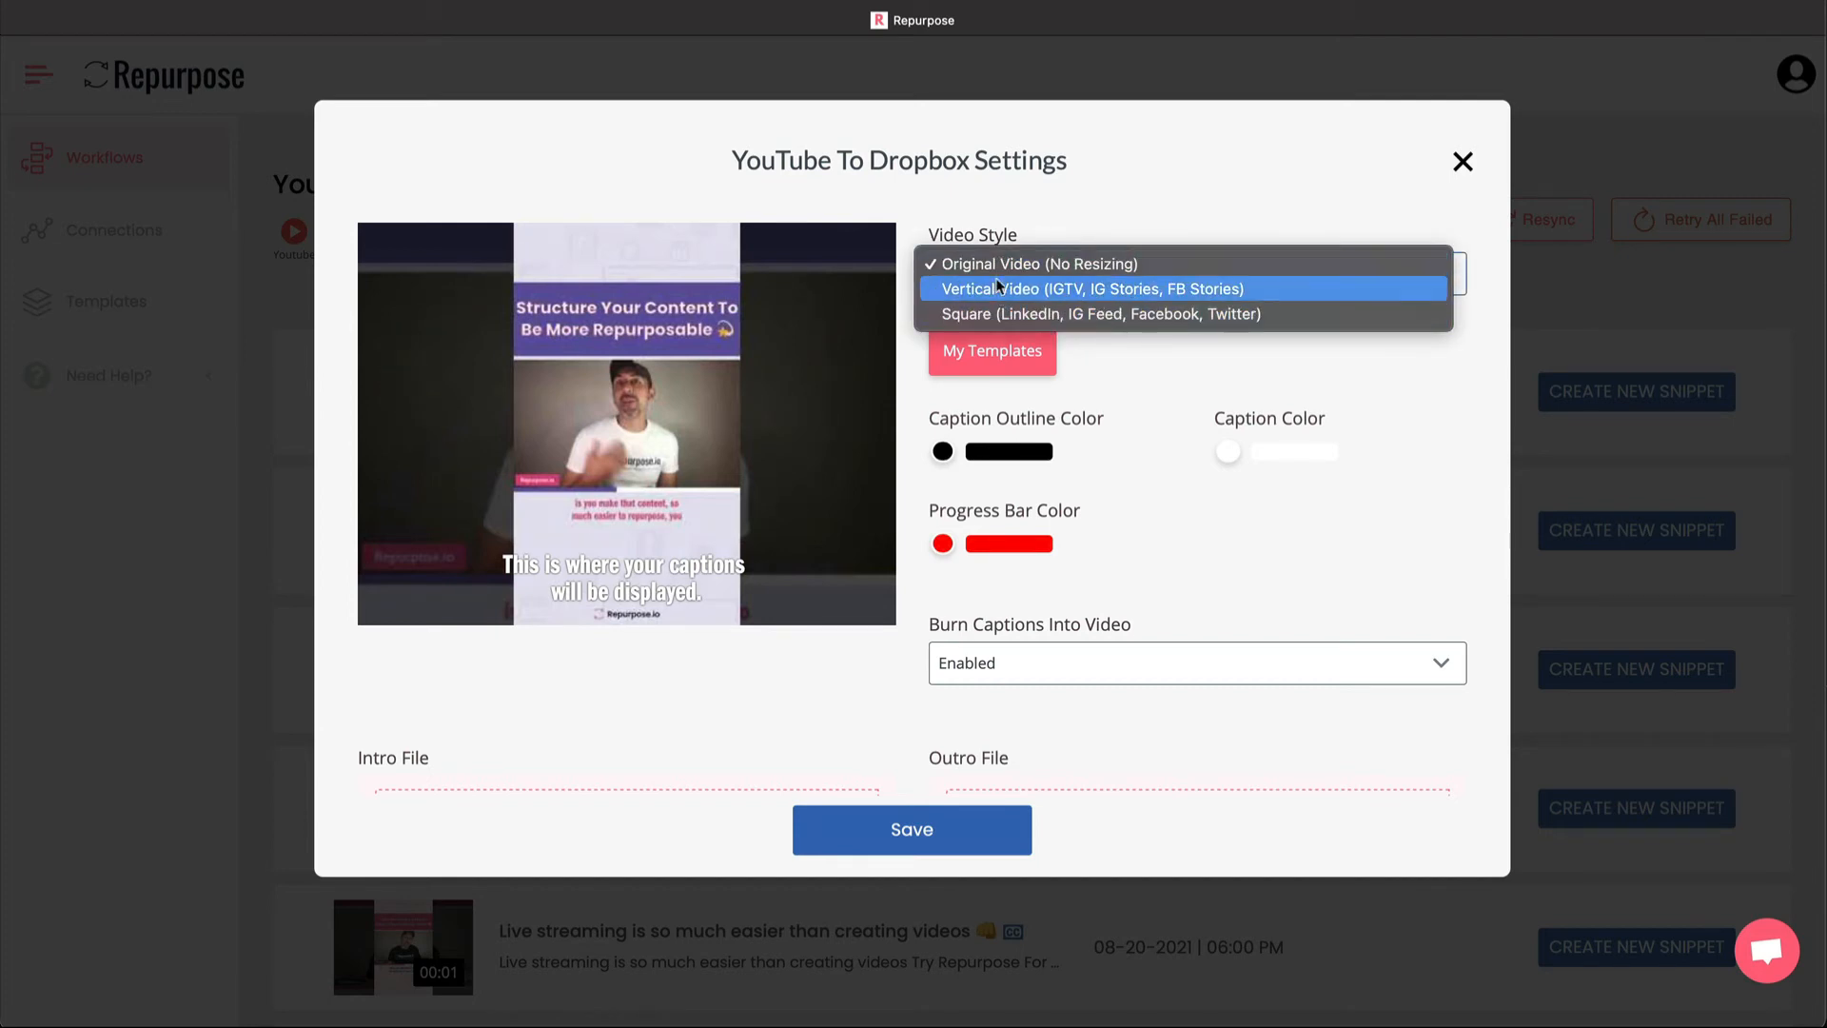
left_click(1117, 212)
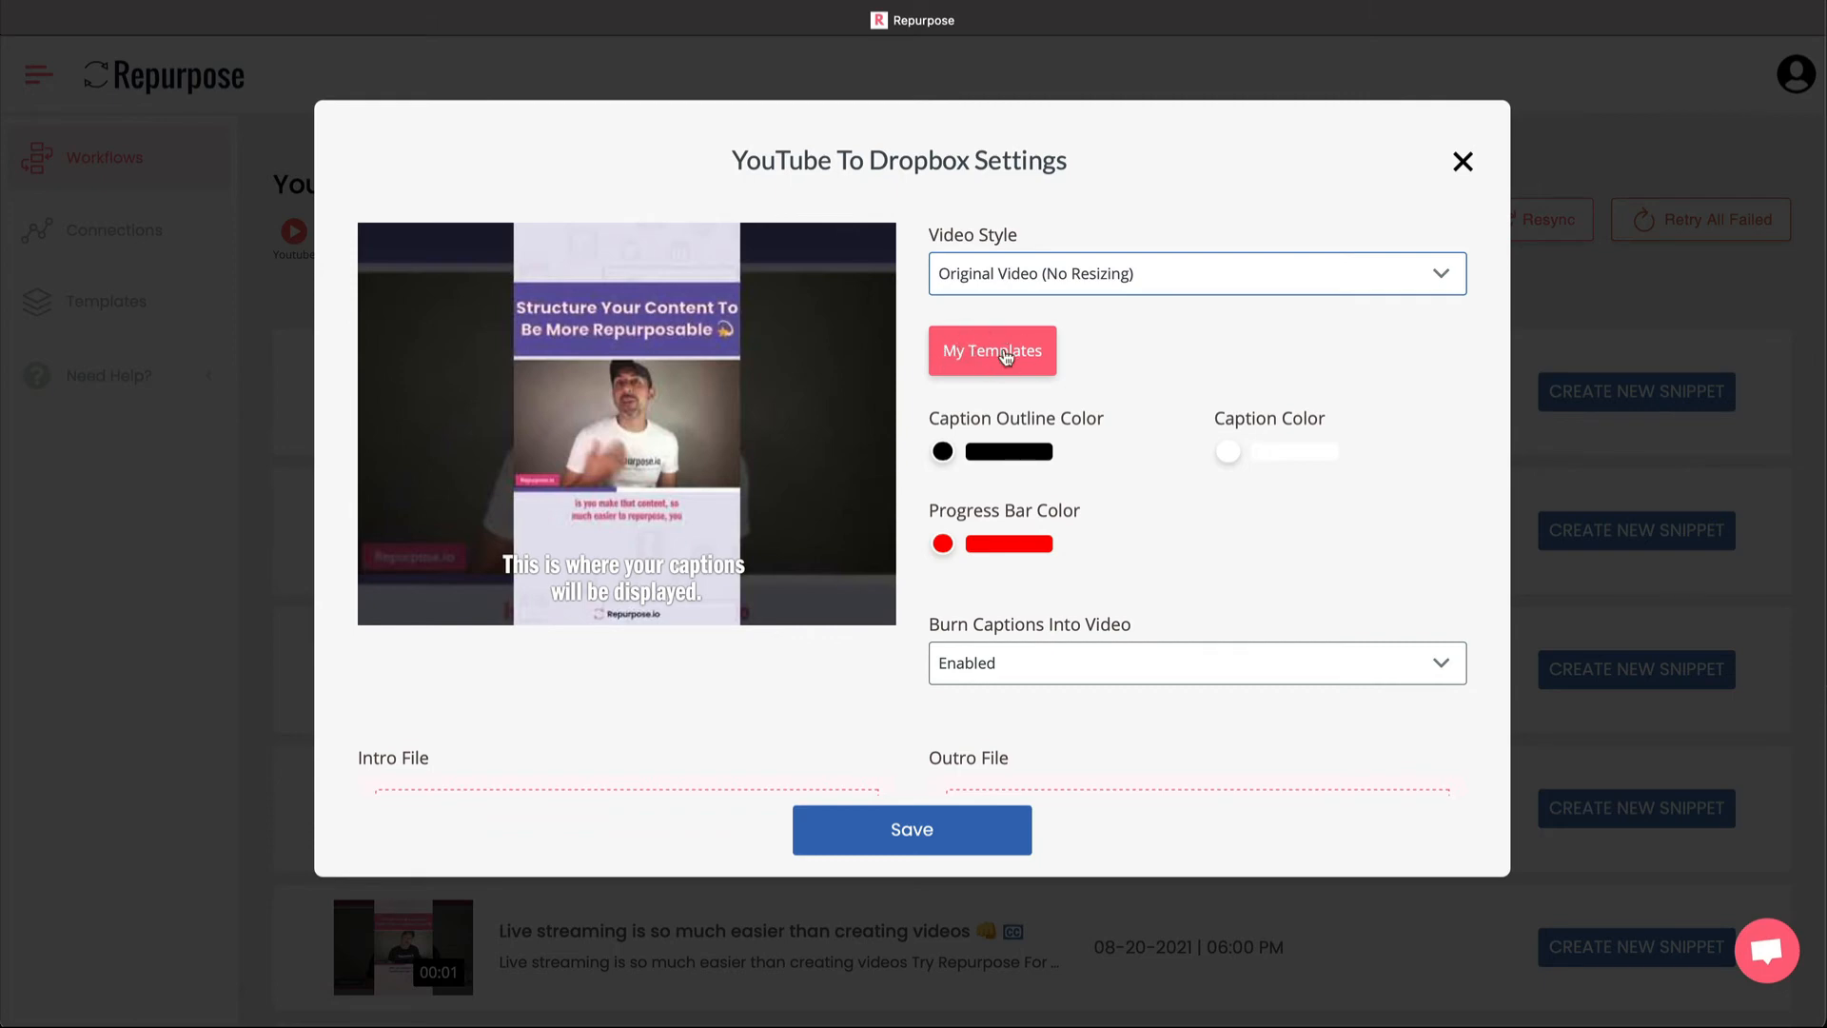
- Apply My Square Template to the workflow with Burn Captions Into Video enabled and save the settings
left_click(1005, 356)
scroll(947, 461, "down", 2)
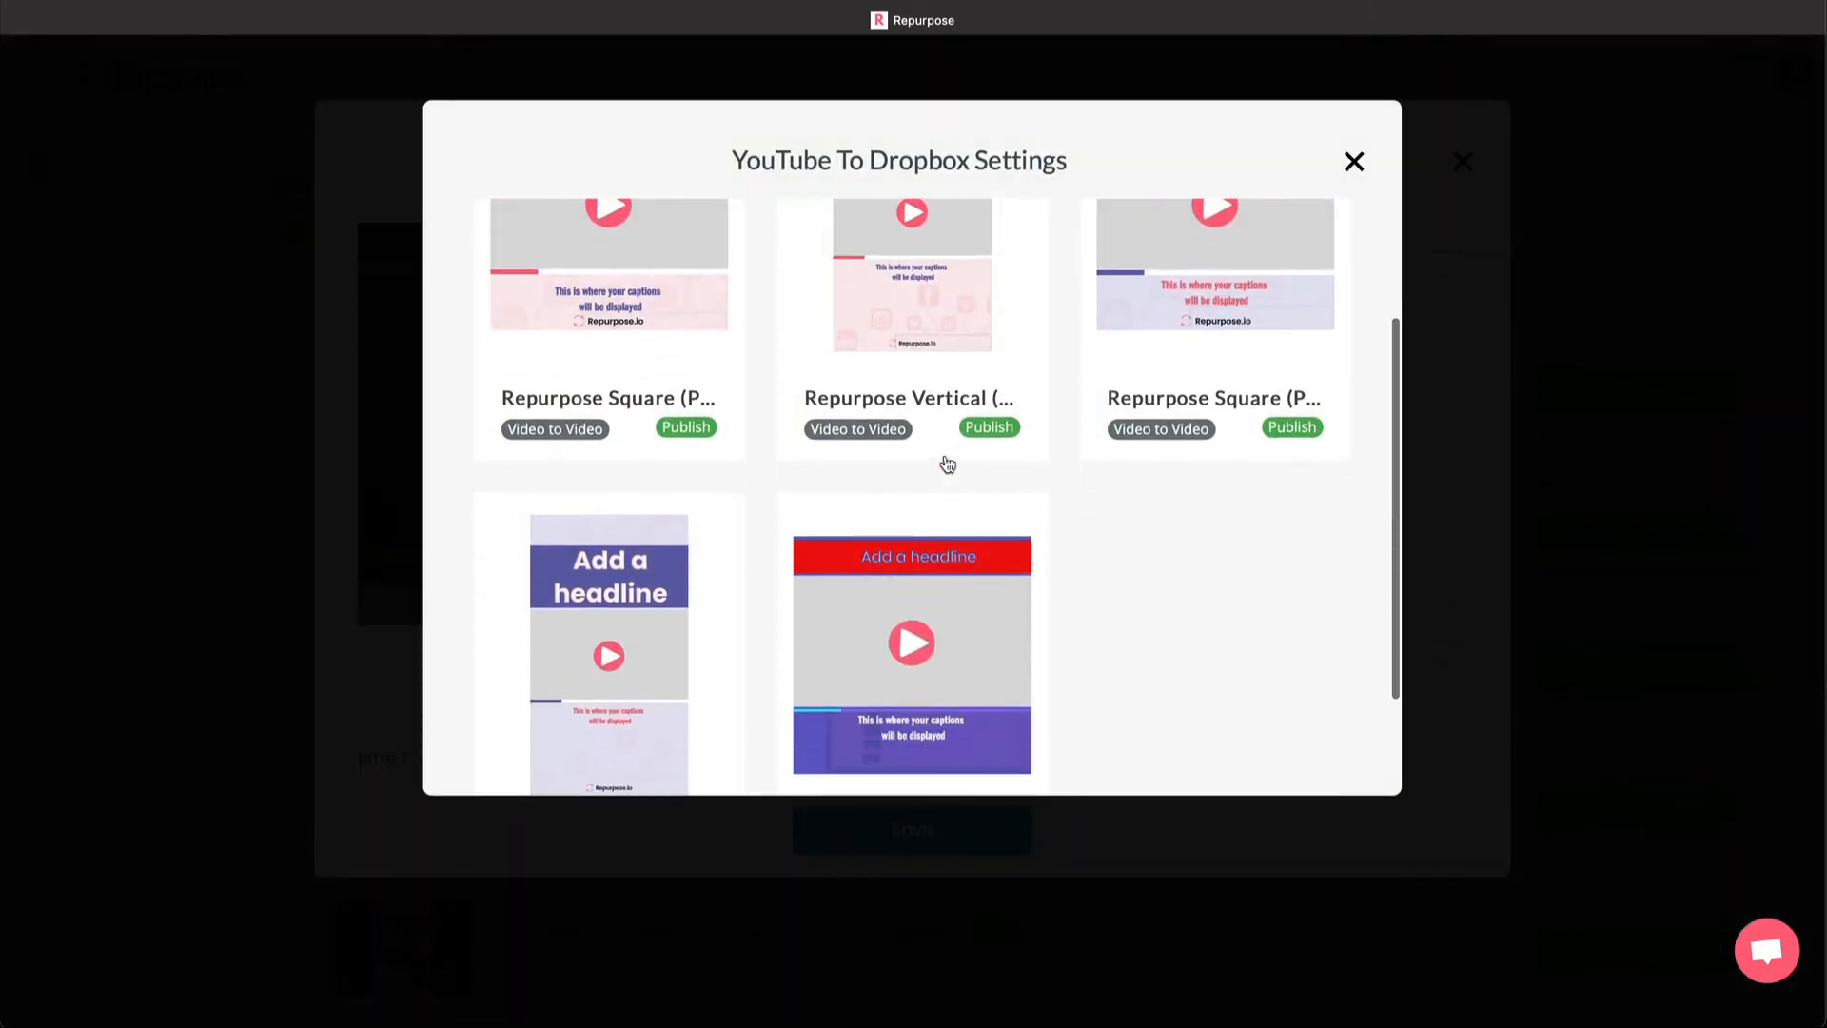
left_click(881, 706)
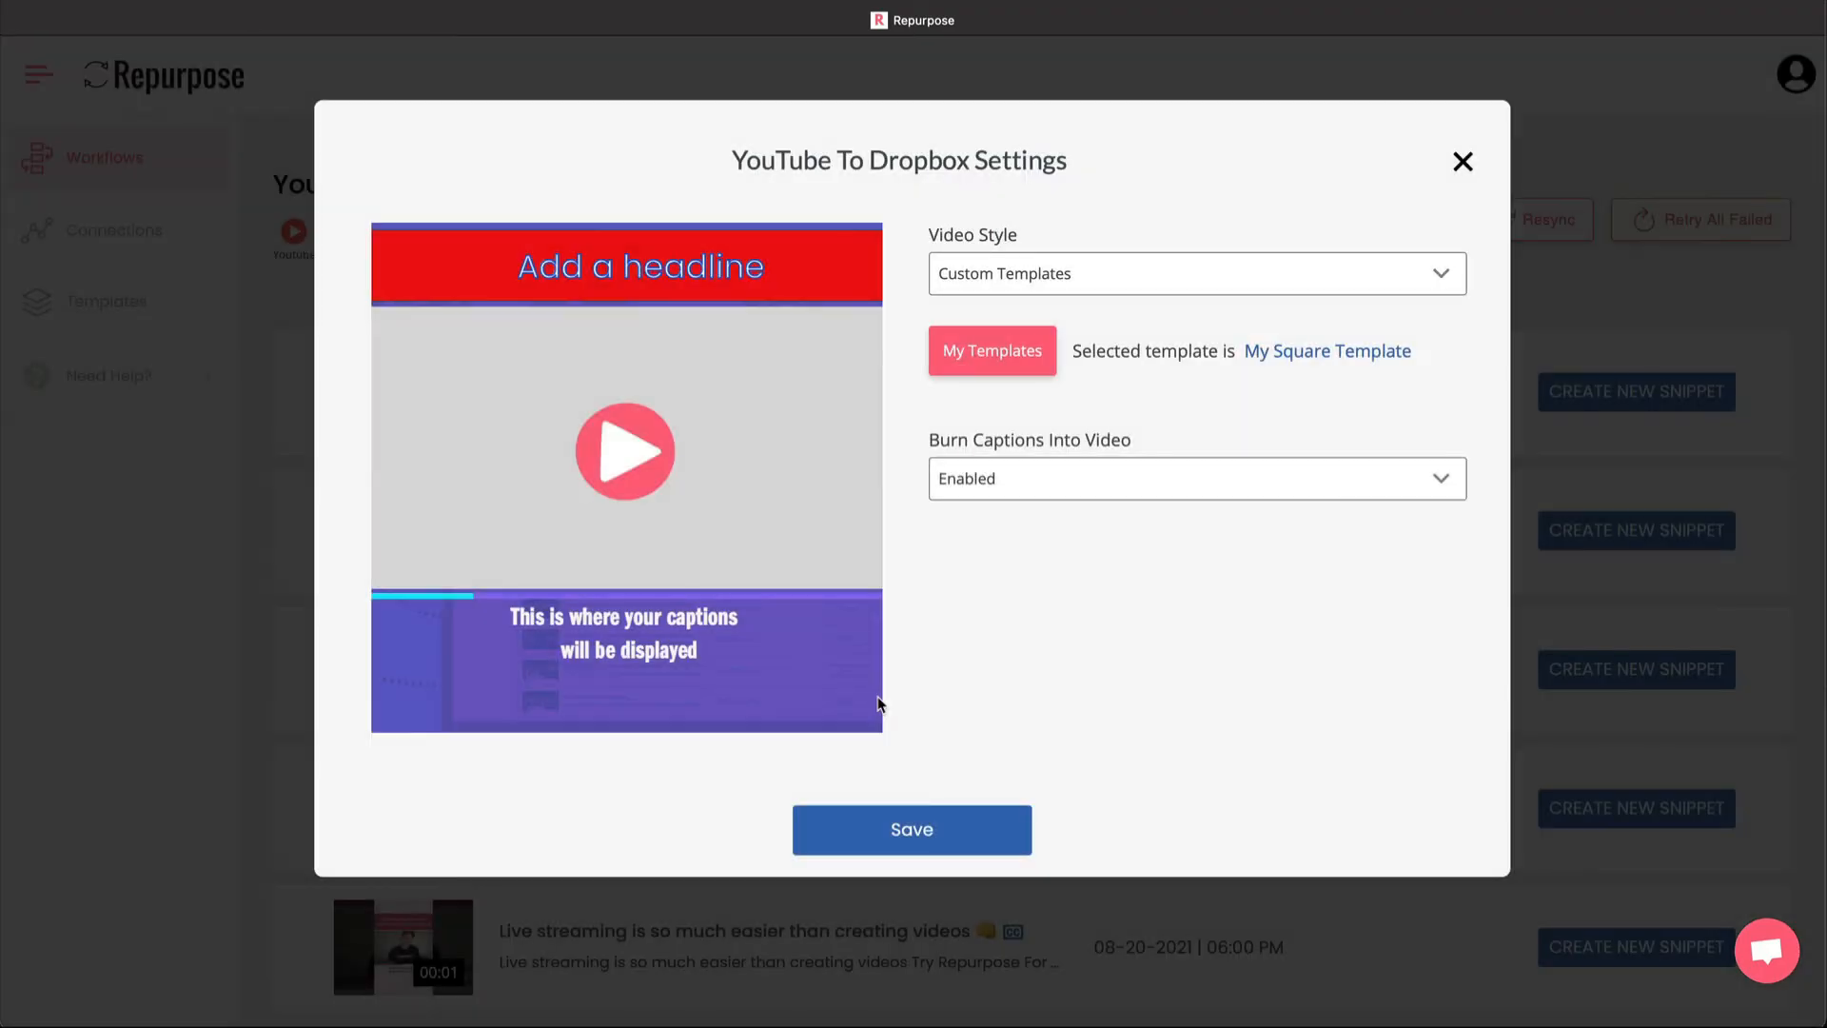
left_click(997, 473)
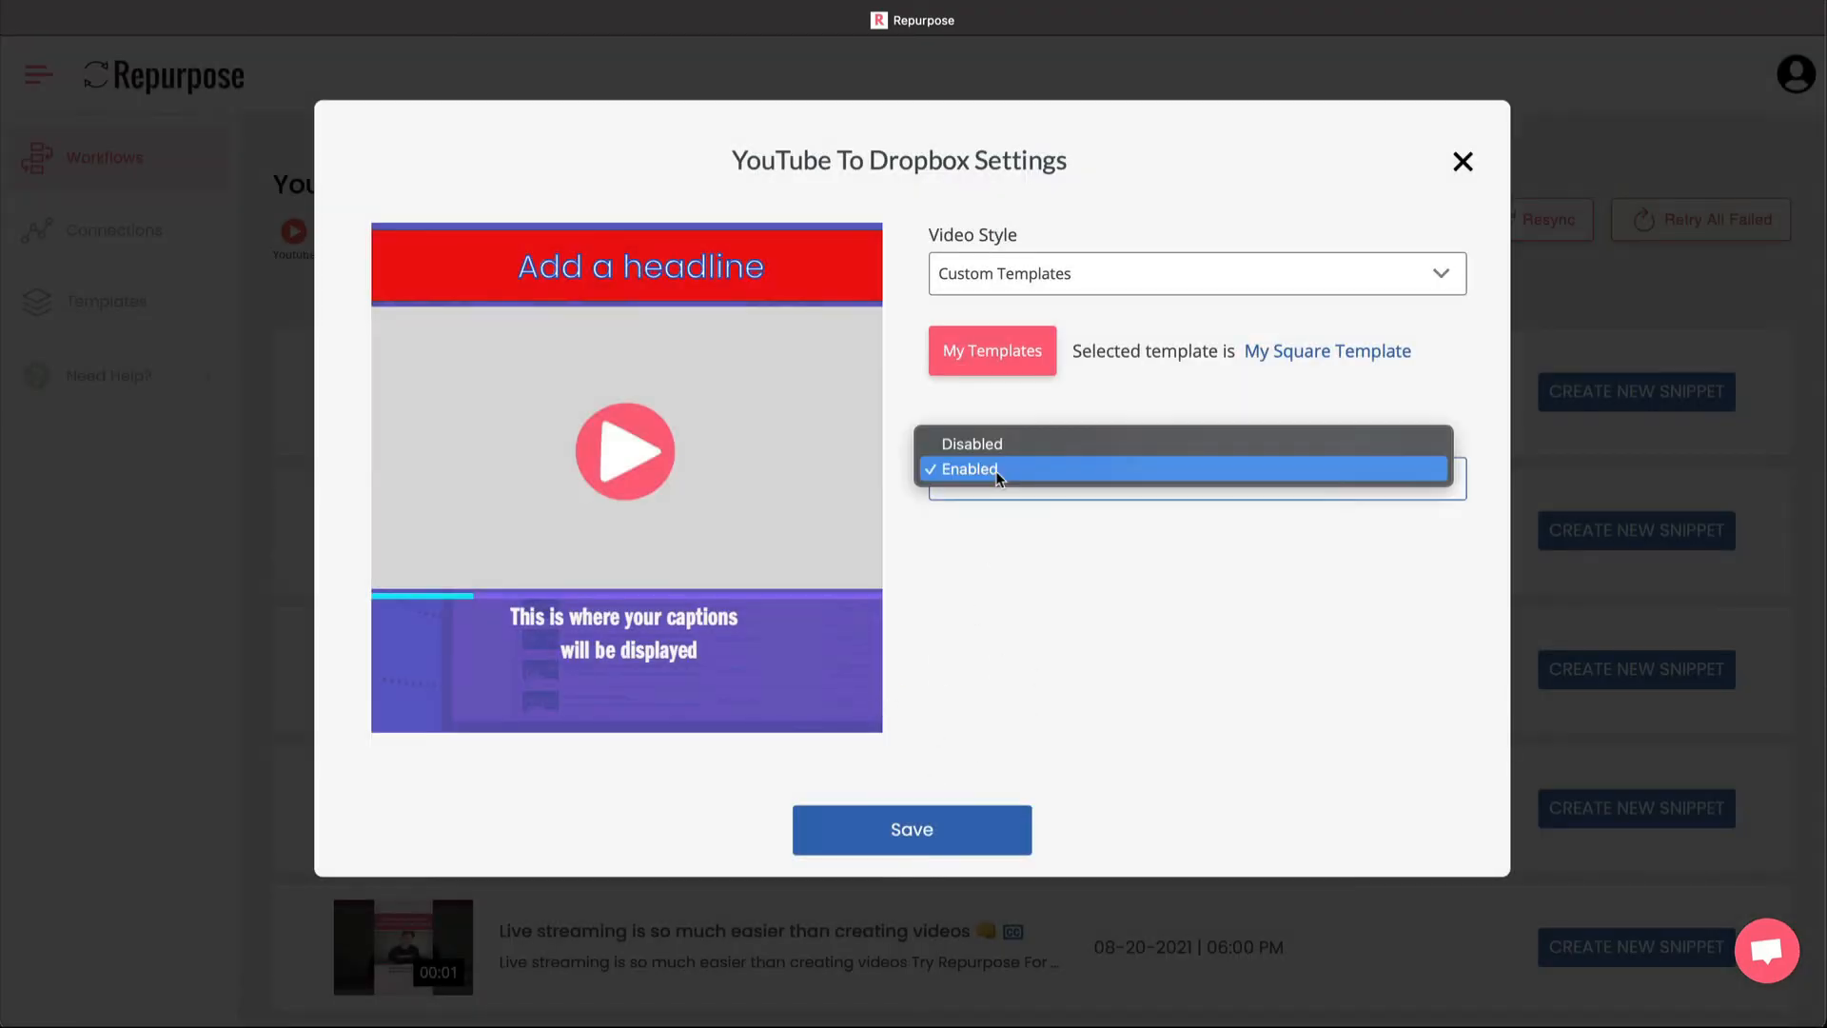
left_click(996, 470)
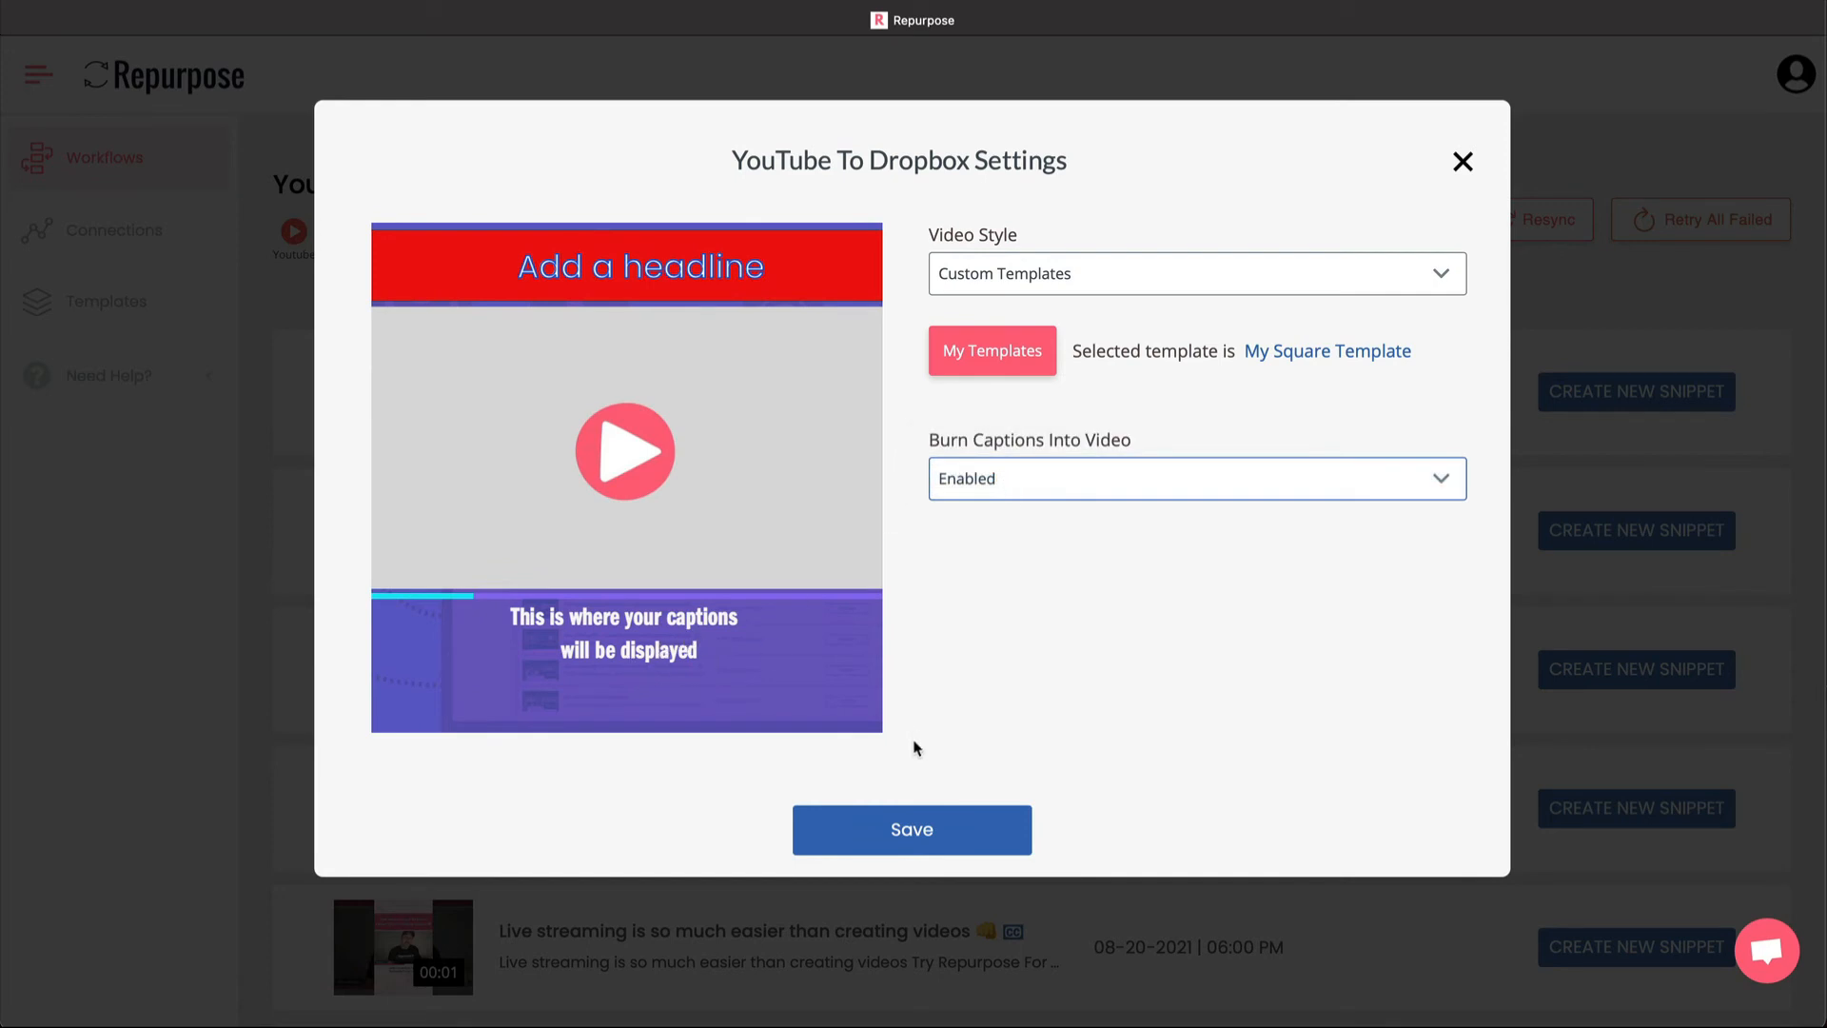
left_click(919, 833)
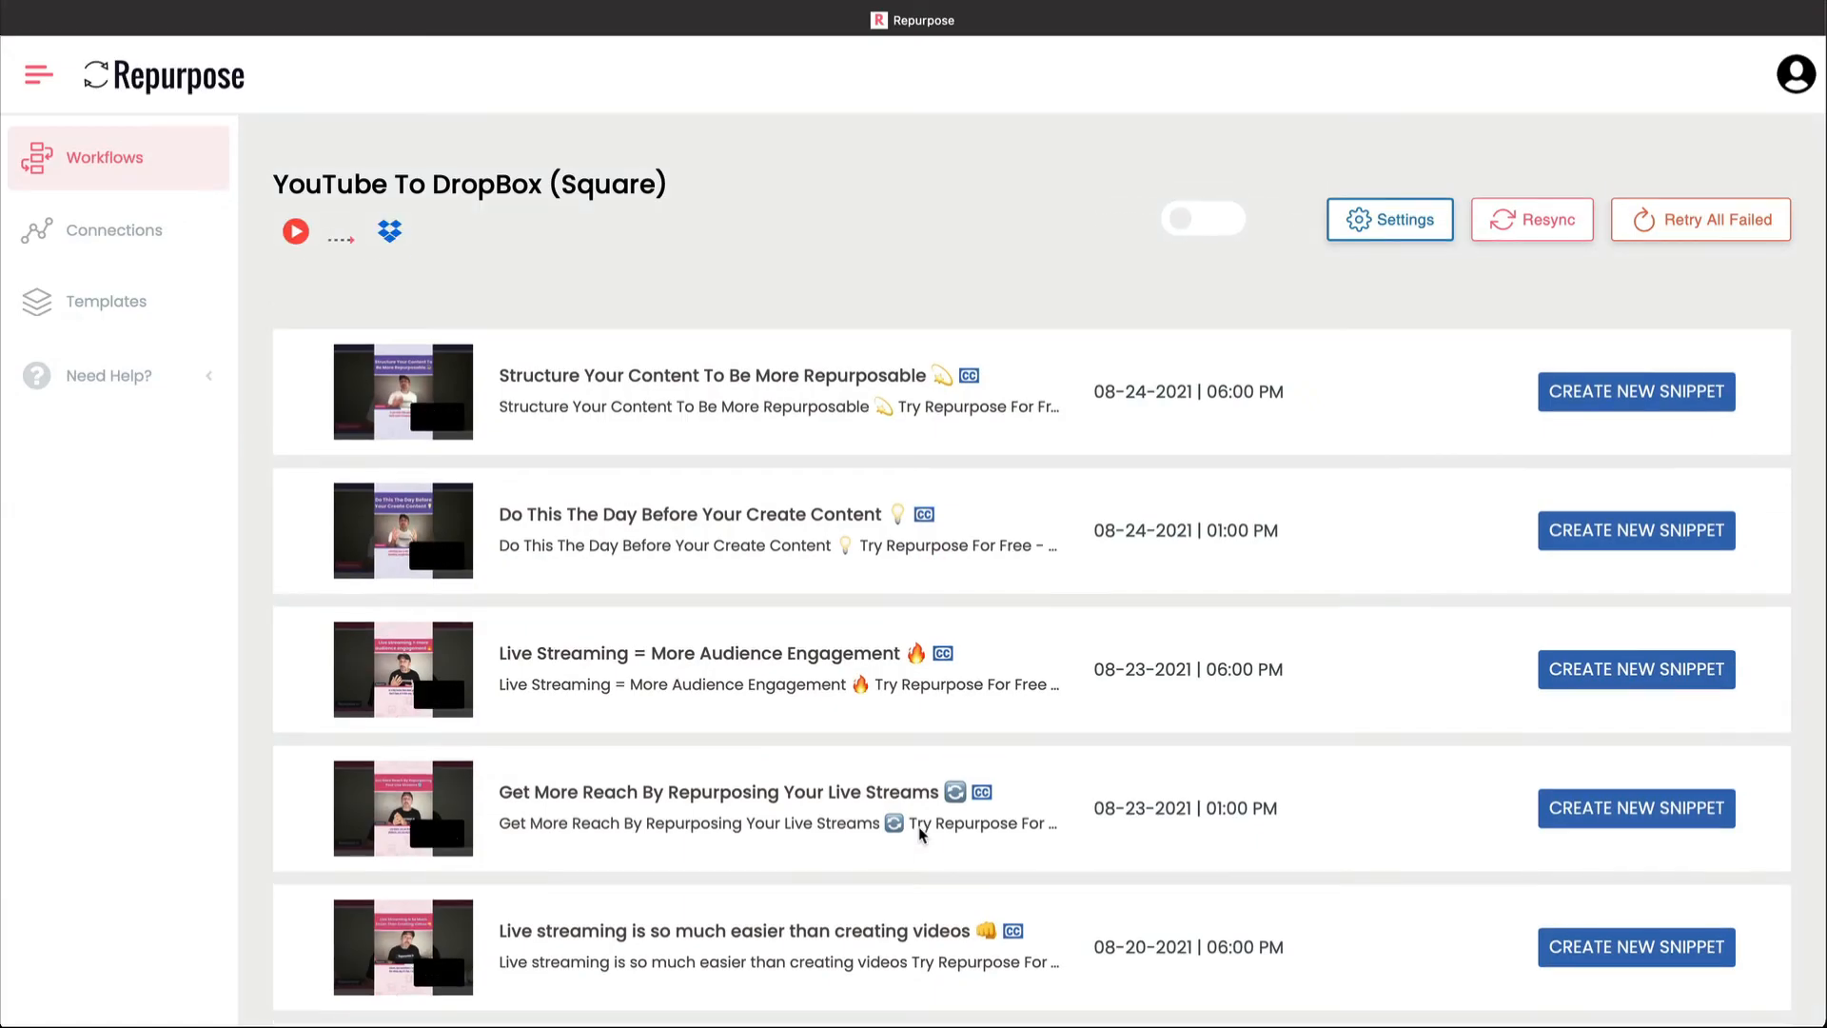
- Open the publish details for the "How To Generate Auto Snippets" snippet under Live Training #14
scroll(920, 834, "down", 8)
scroll(919, 834, "down", 5)
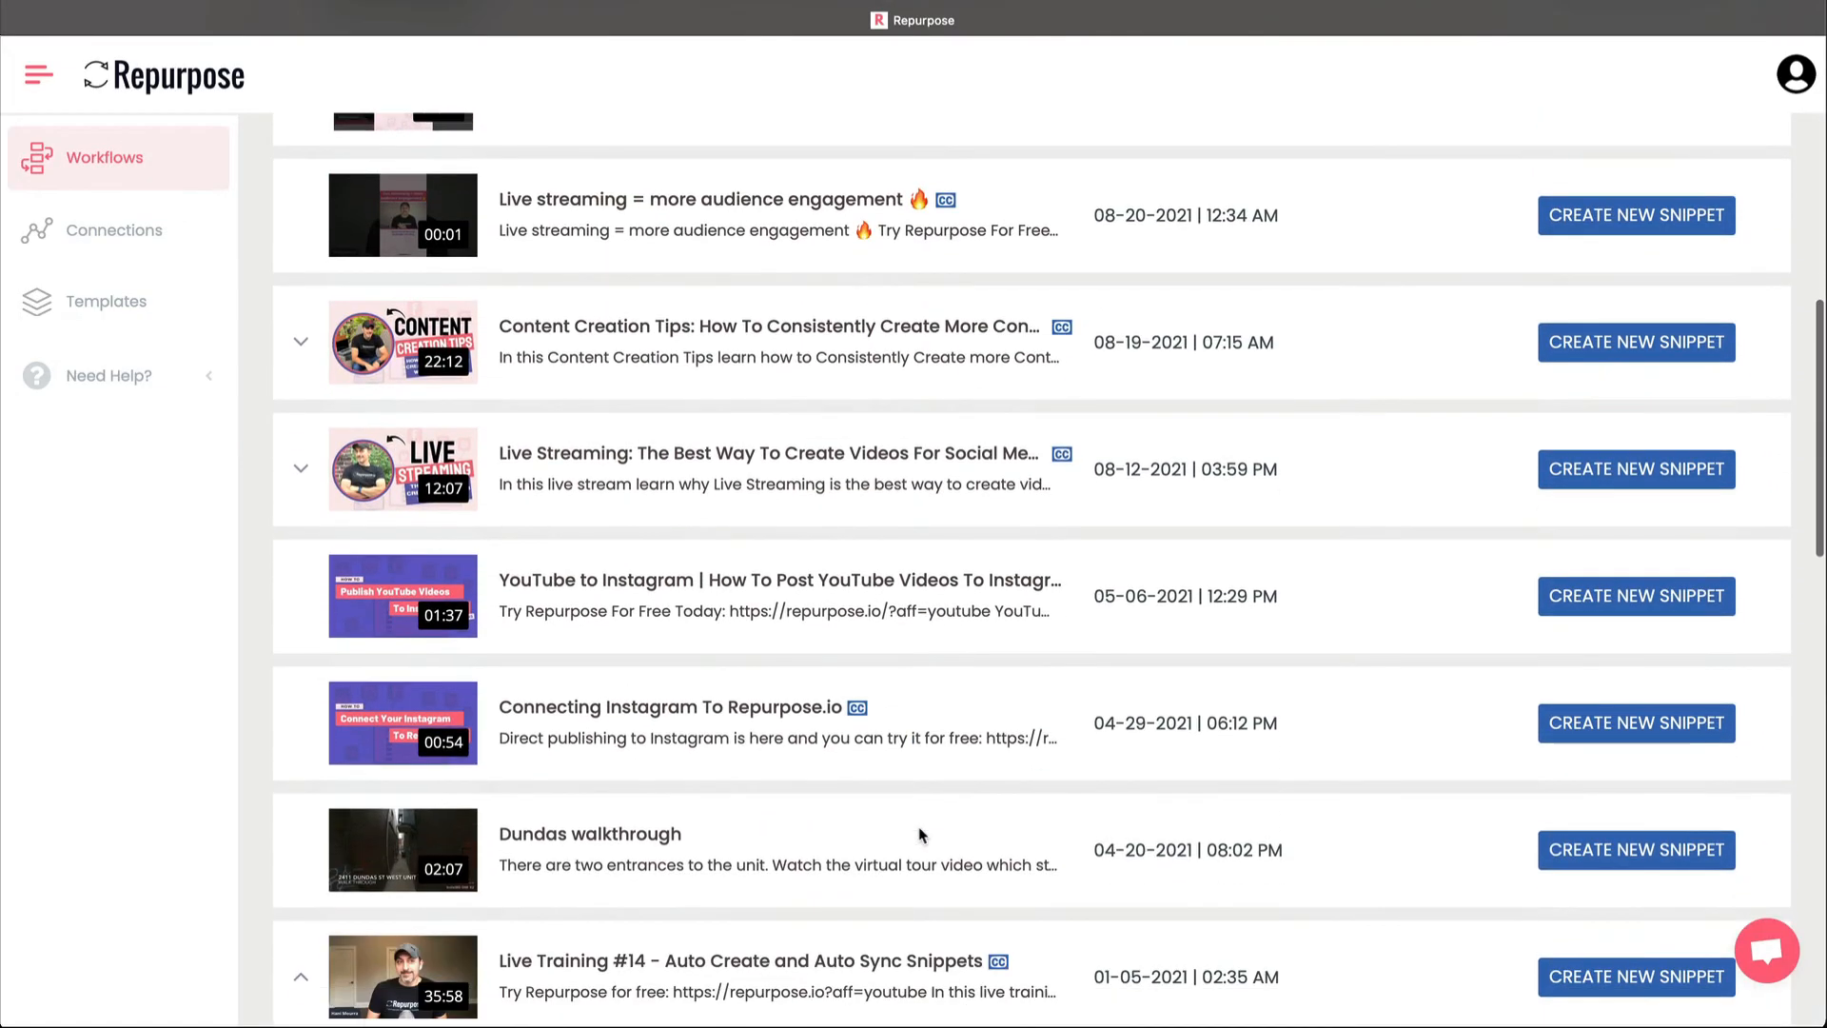
scroll(919, 834, "down", 4)
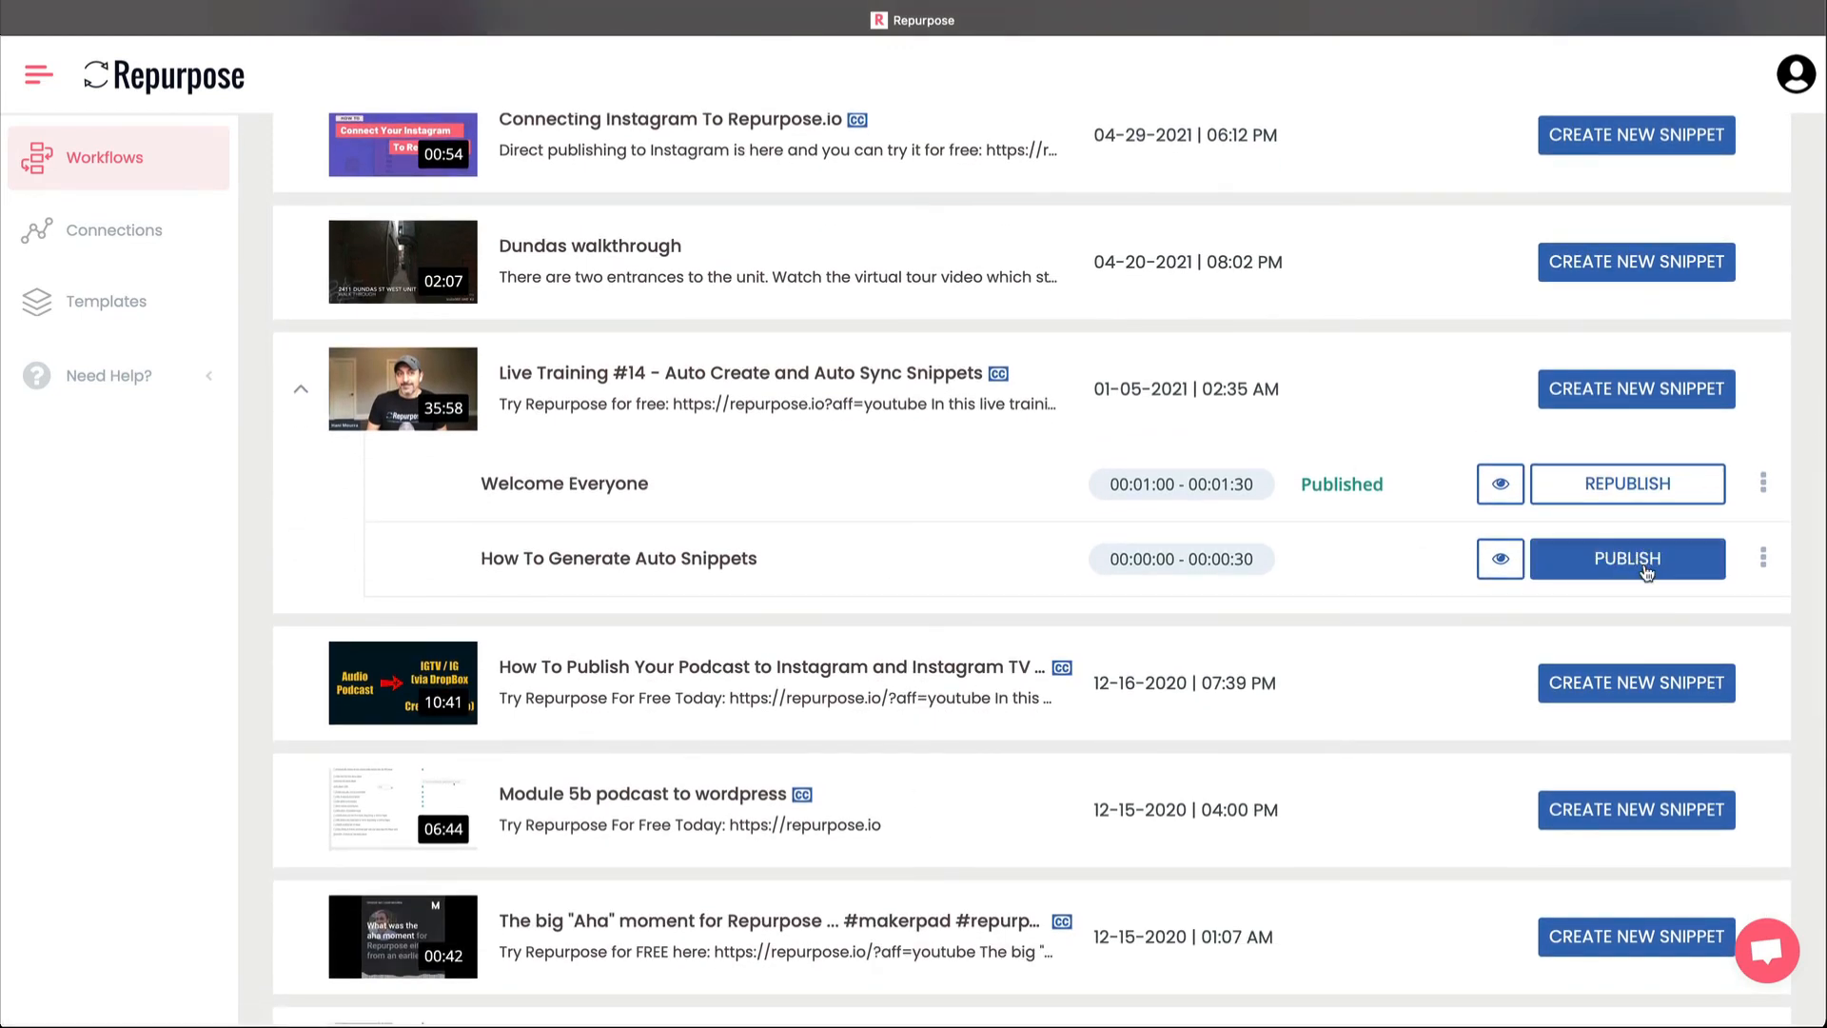
left_click(1646, 571)
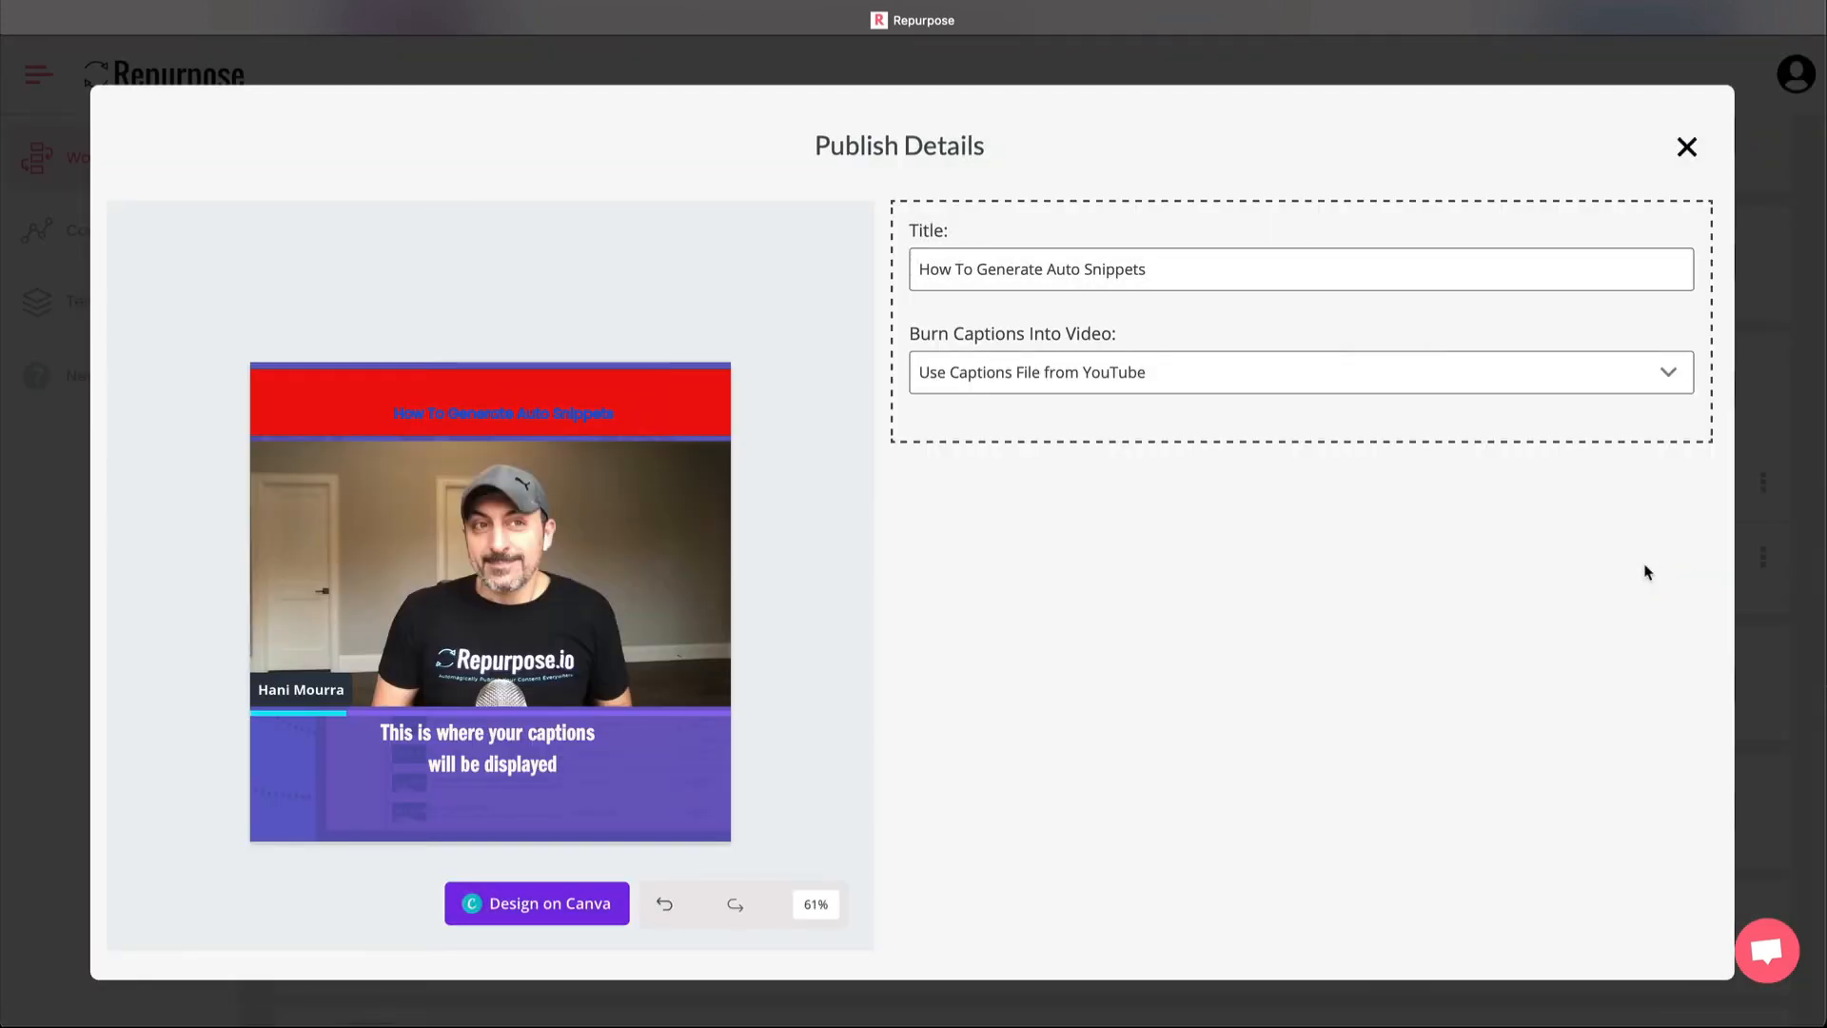
- Set the font size of the headline in the snippet preview to 32
left_click(526, 413)
left_click(324, 226)
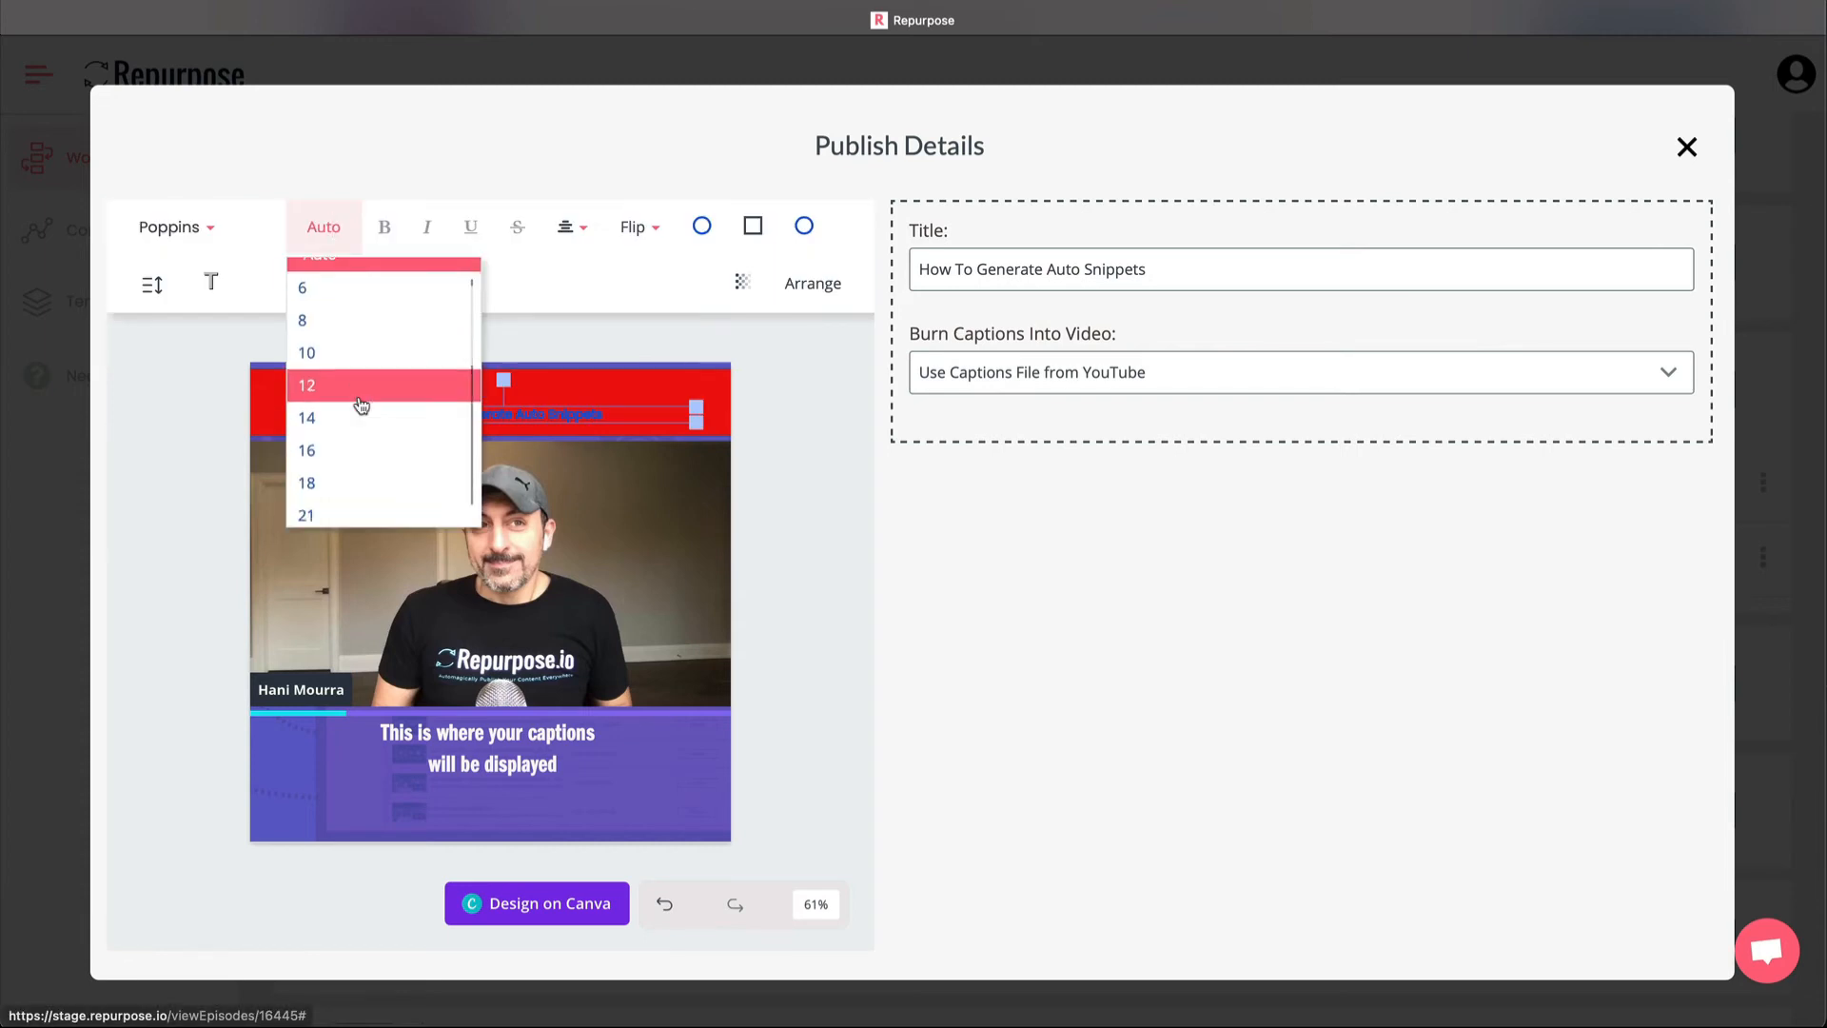
scroll(371, 447, "down", 2)
left_click(374, 460)
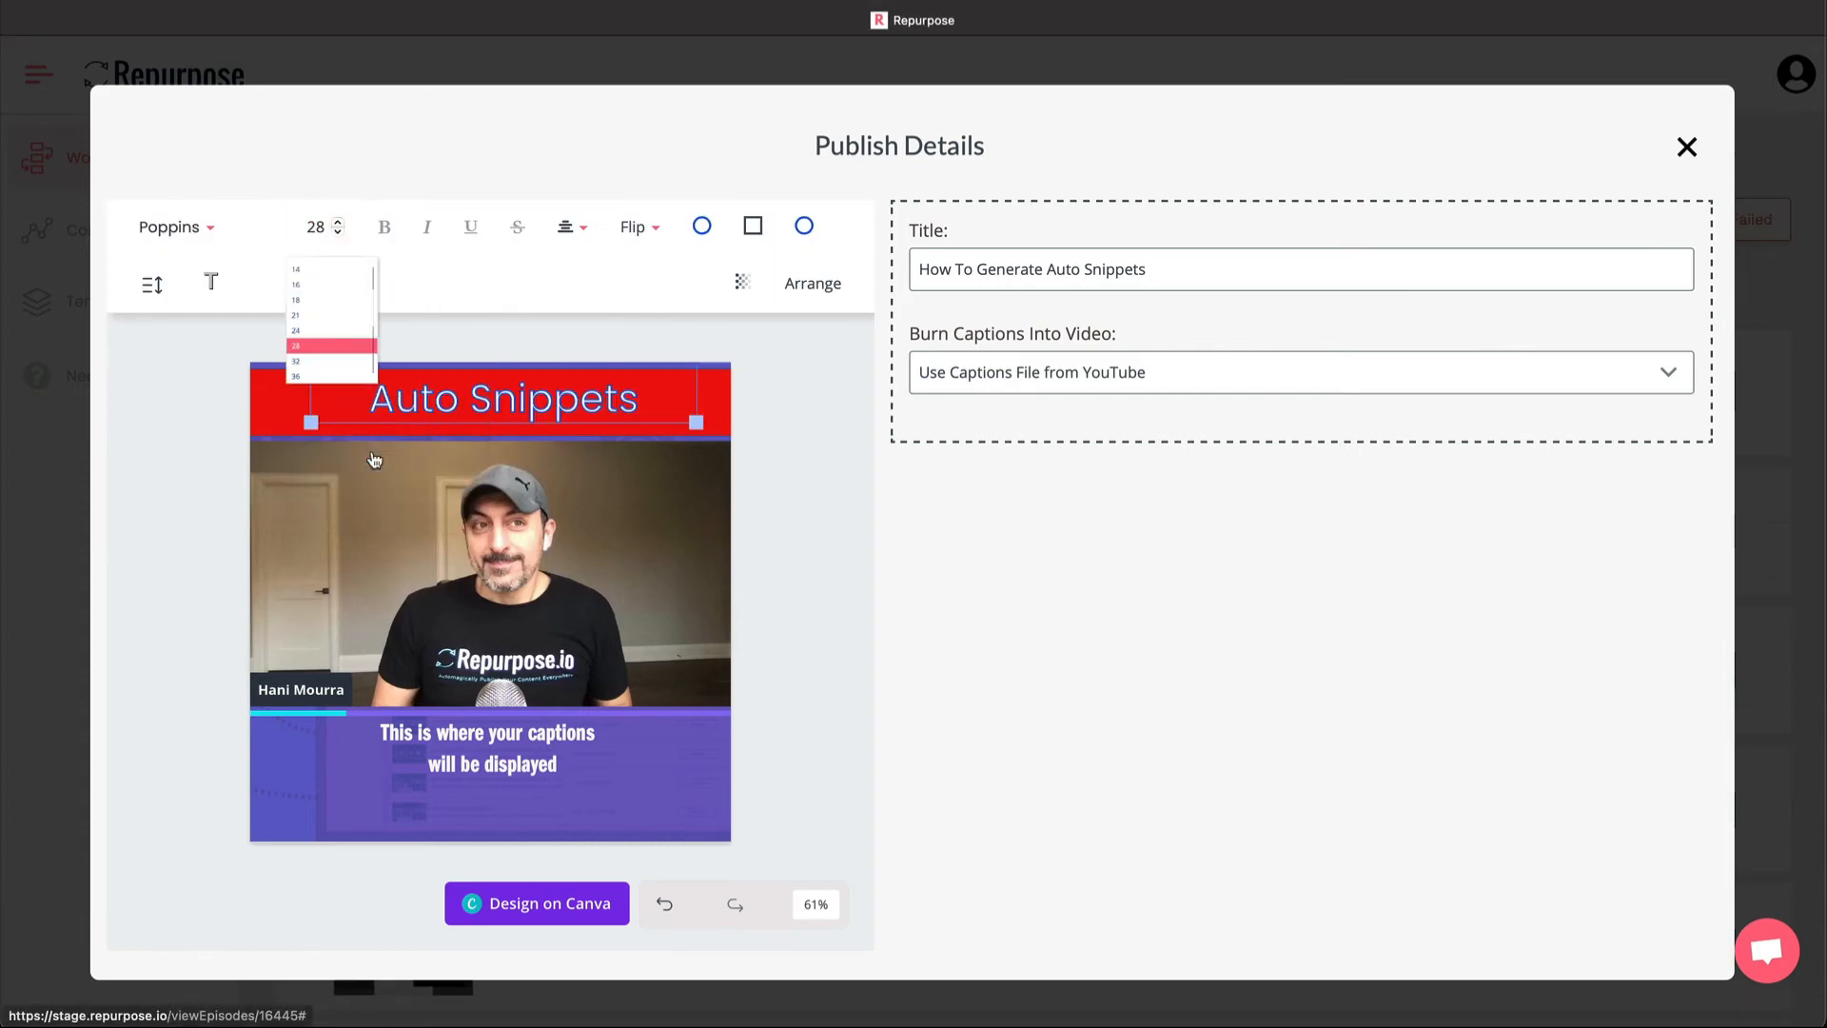
left_click(340, 226)
left_click(340, 227)
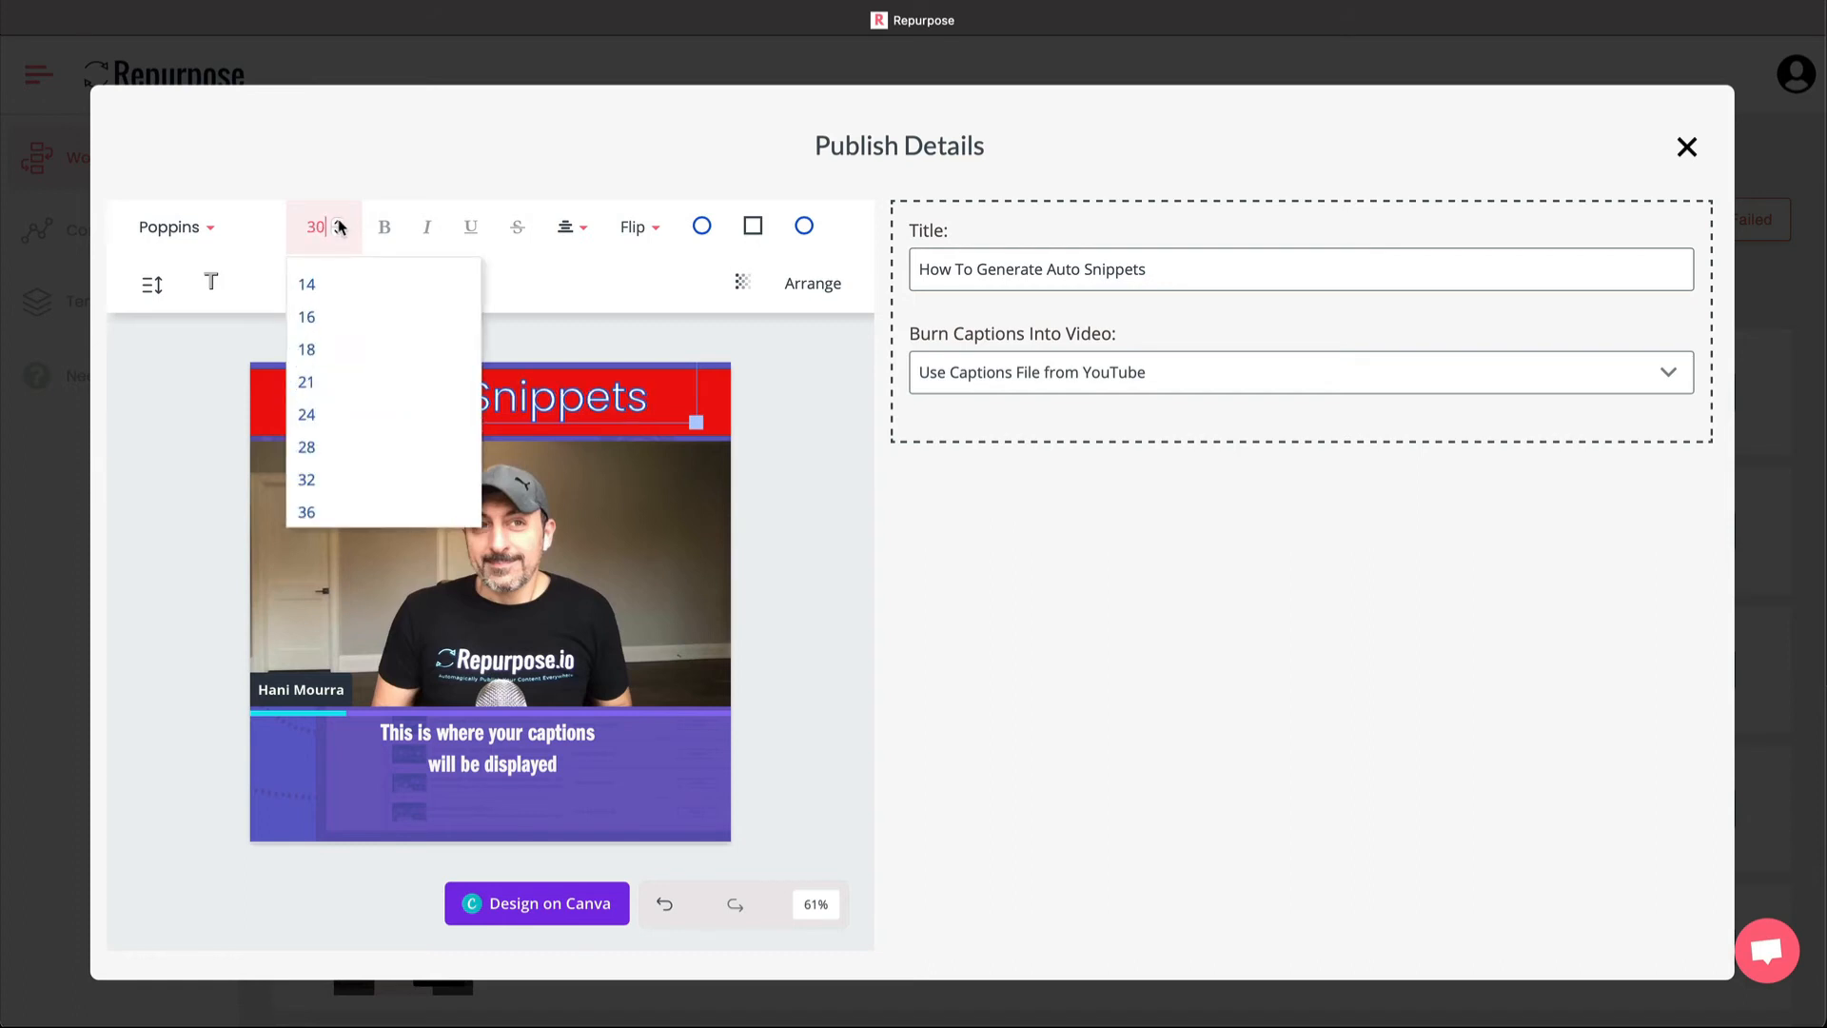
left_click(339, 226)
left_click(340, 226)
left_click(340, 227)
left_click(340, 226)
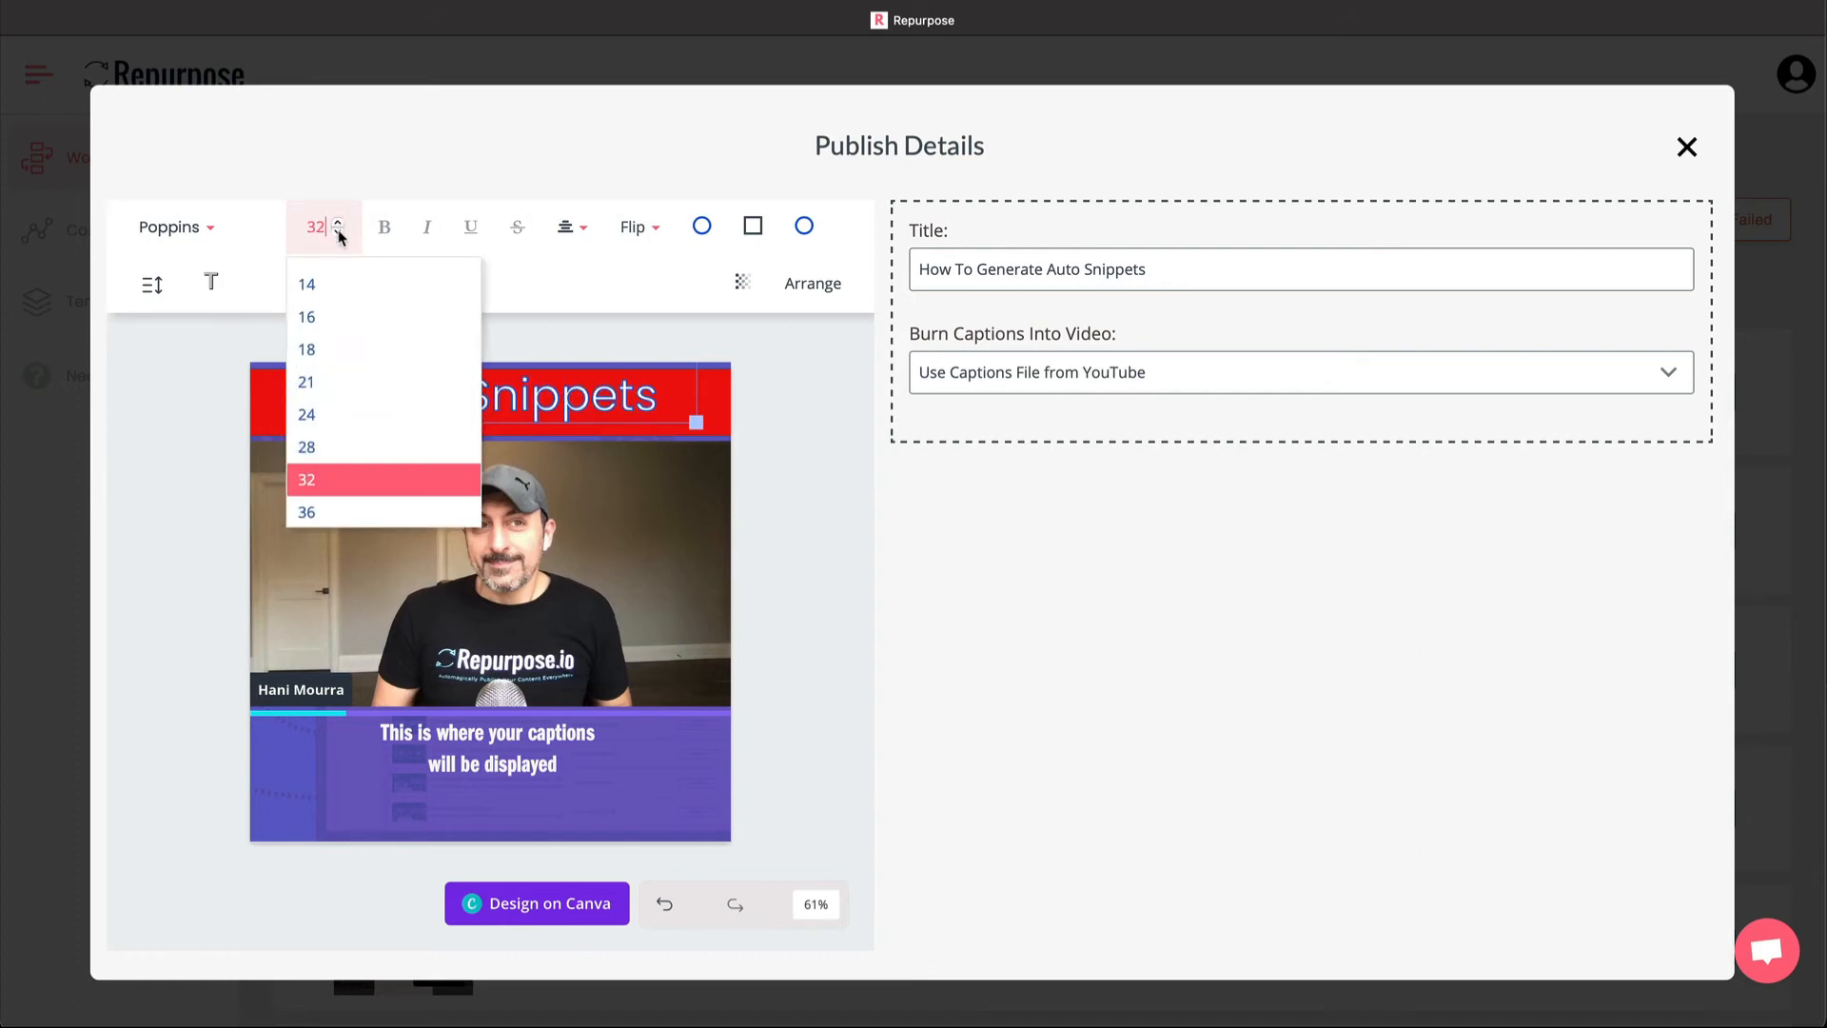
left_click(806, 448)
- Set the headline's font size to 22 and reposition its two lines over the red banner
left_click(575, 404)
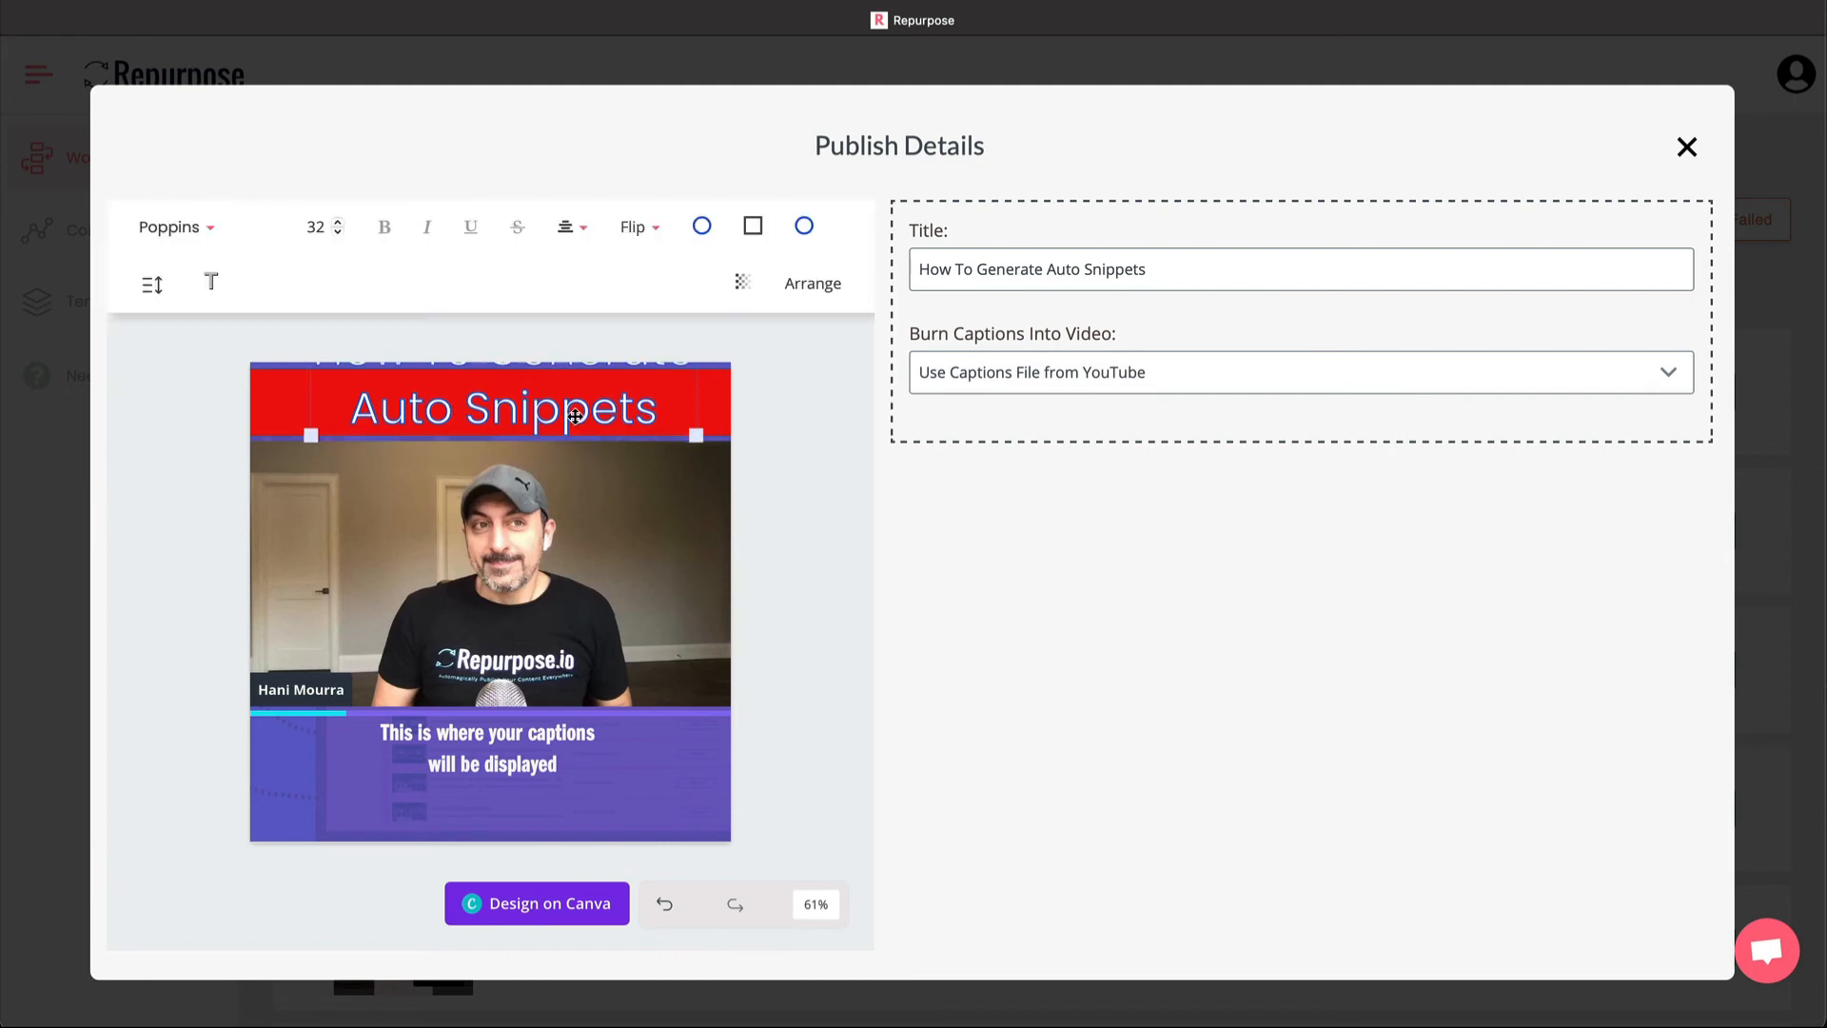
left_click(338, 235)
left_click(338, 235)
left_click(338, 235)
left_click(338, 235)
left_click(338, 236)
left_click(338, 235)
left_click(338, 235)
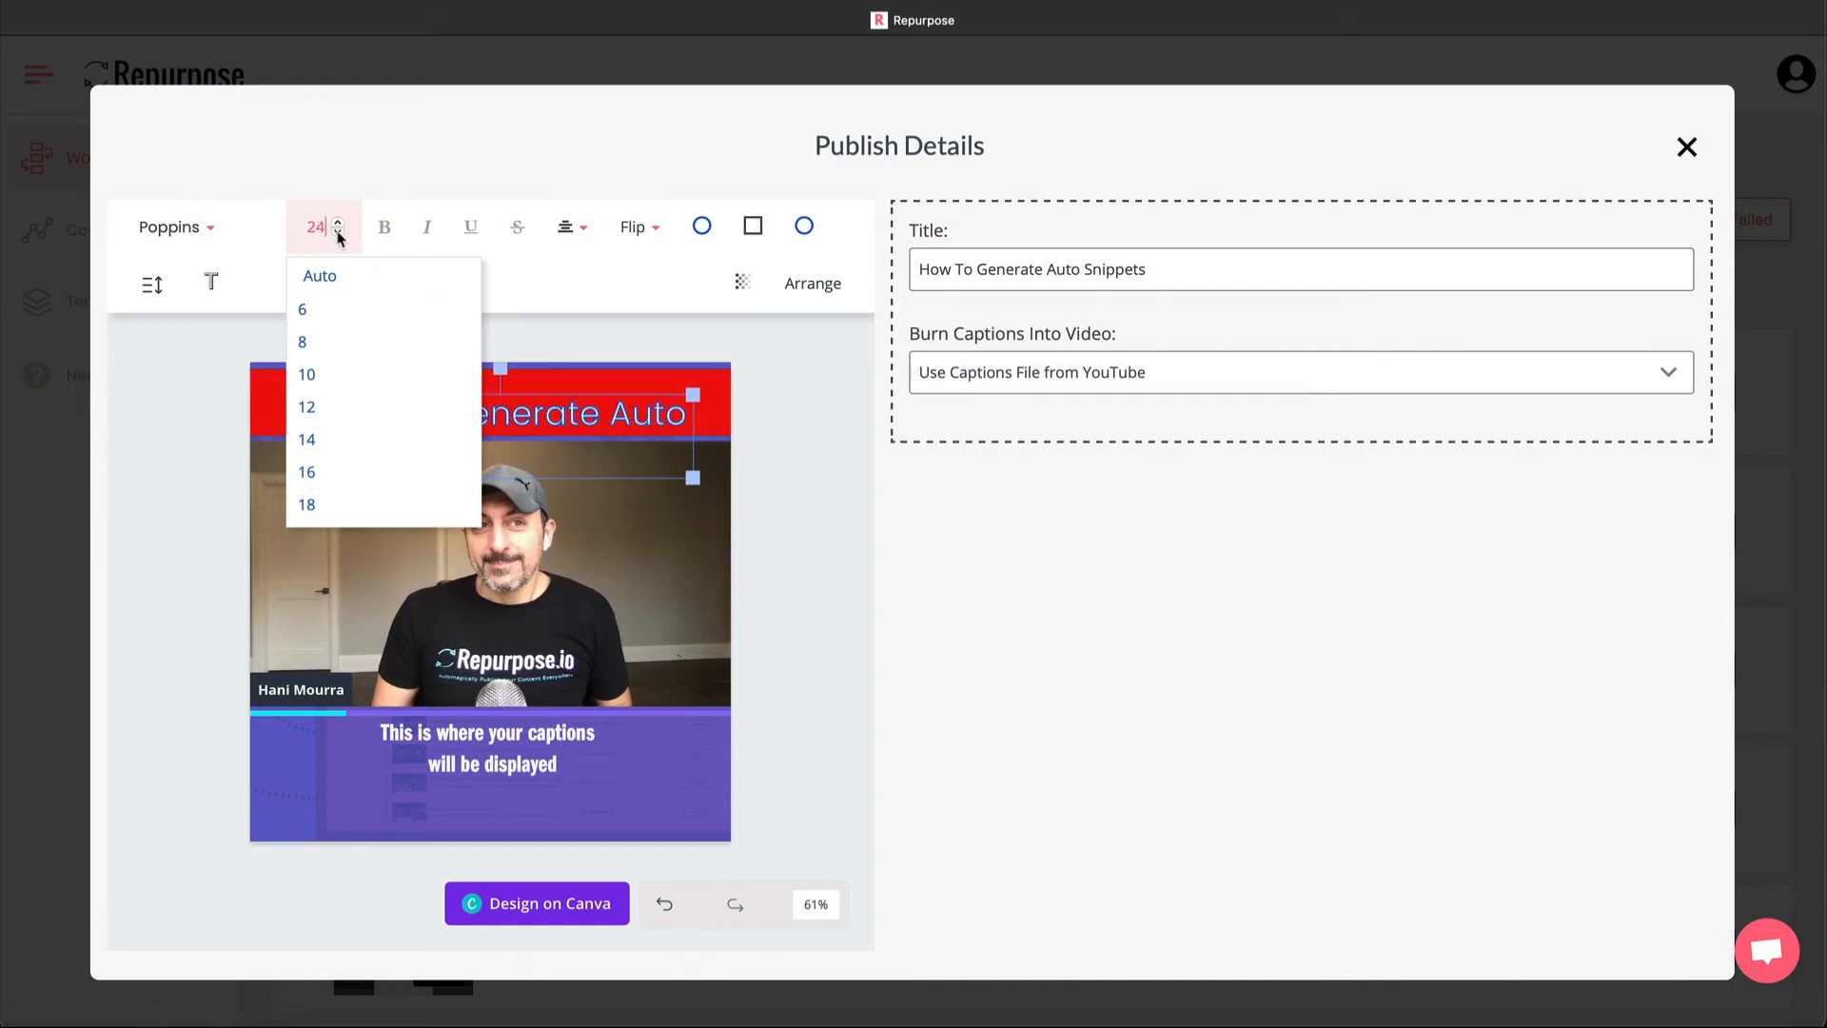
left_click(845, 407)
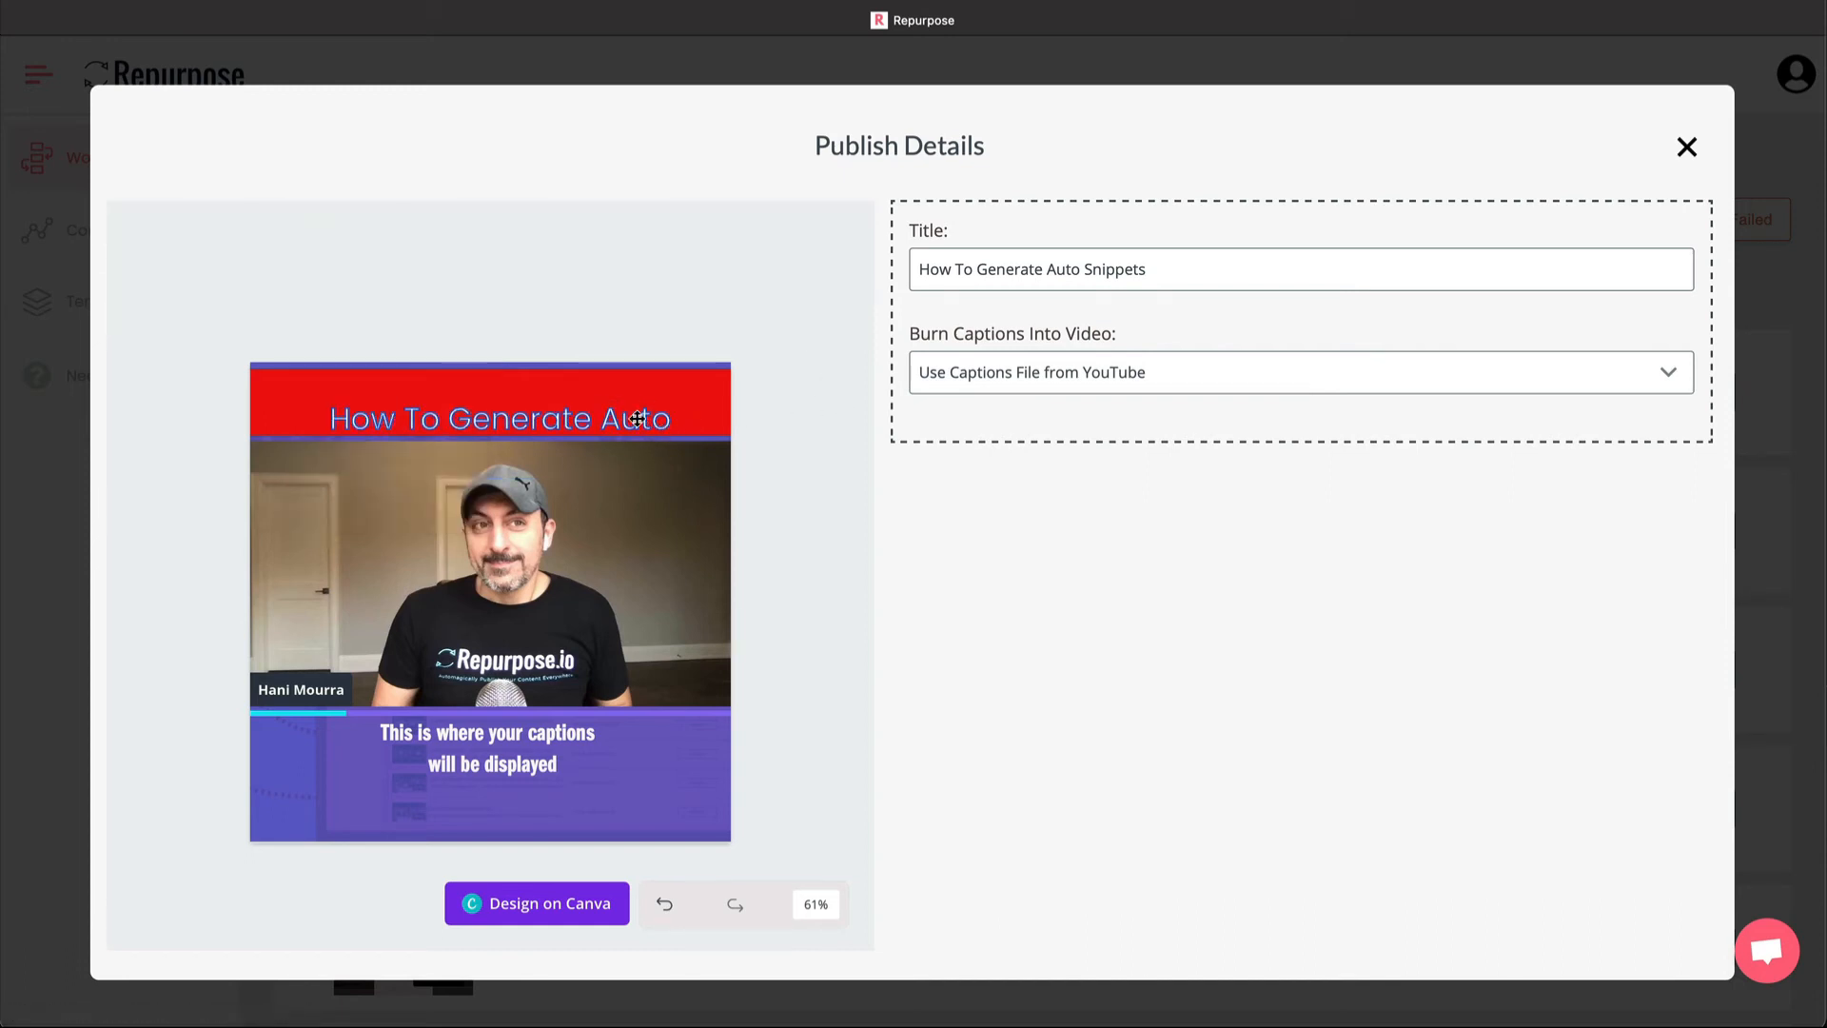
left_click(648, 423)
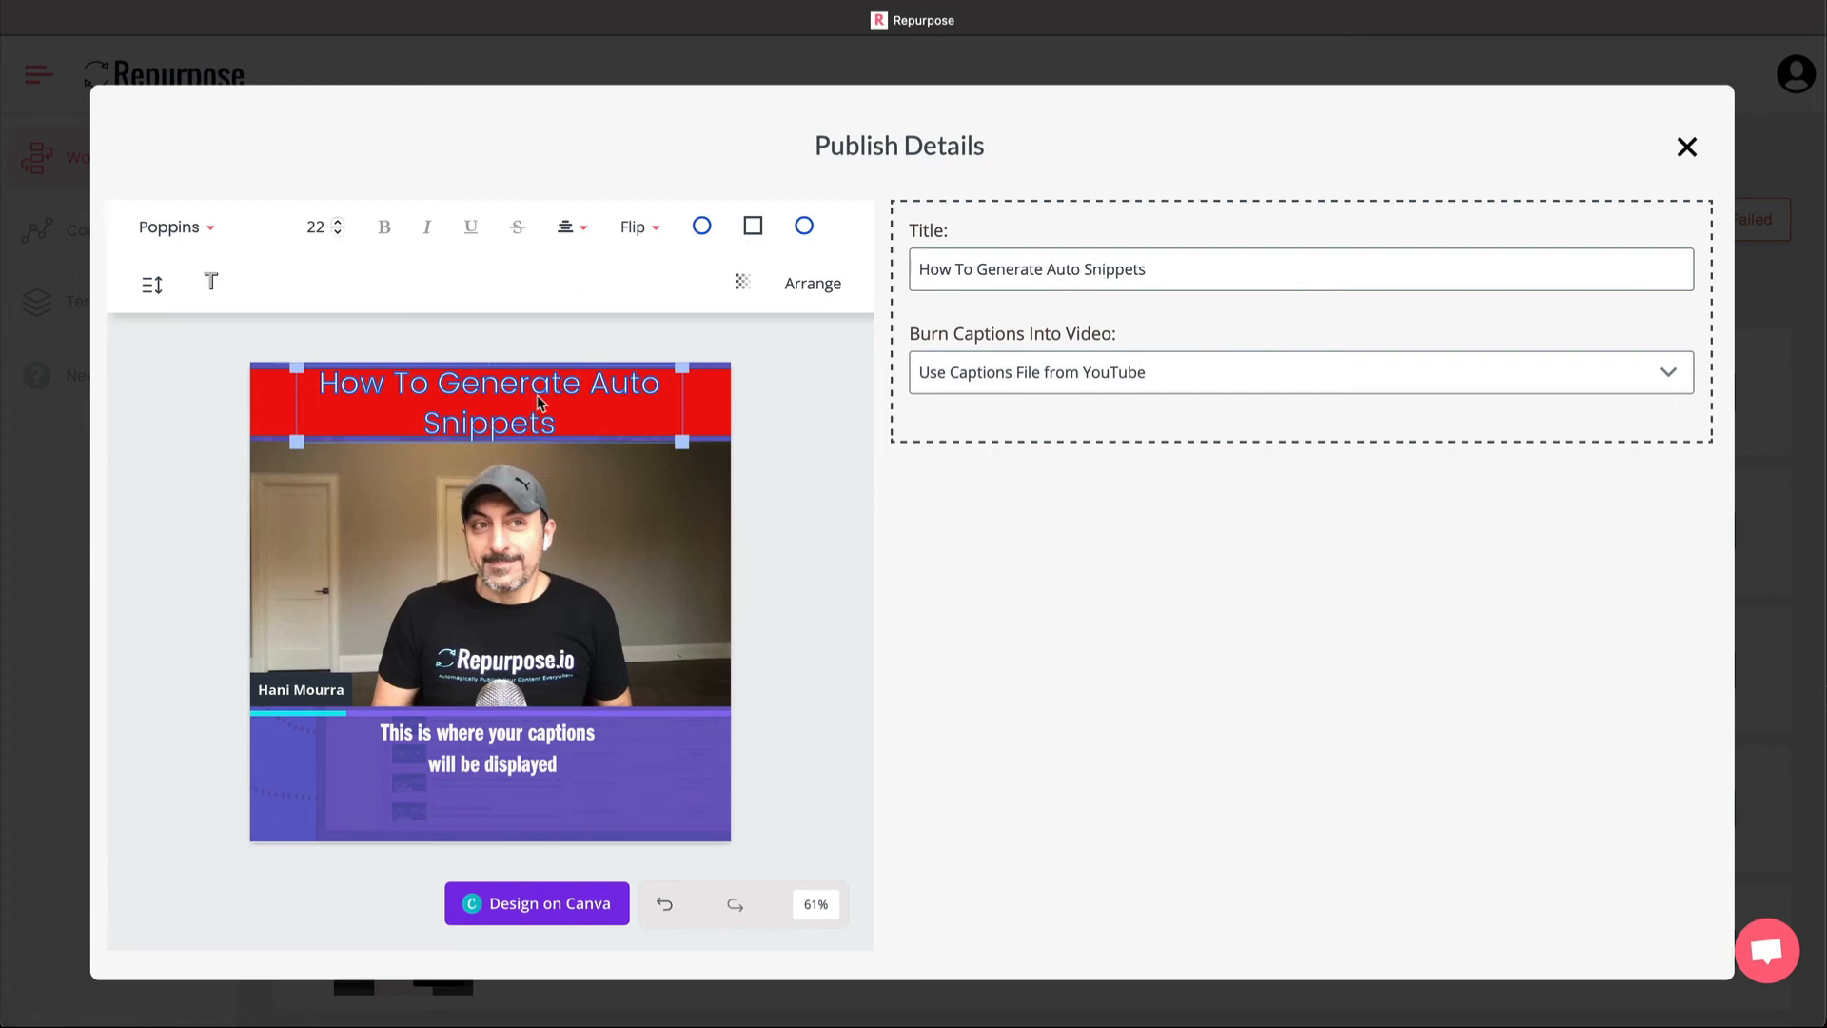
- Set the headline's font size to 17 and move it up to the middle of the red banner
left_click(338, 233)
left_click(338, 233)
left_click(338, 233)
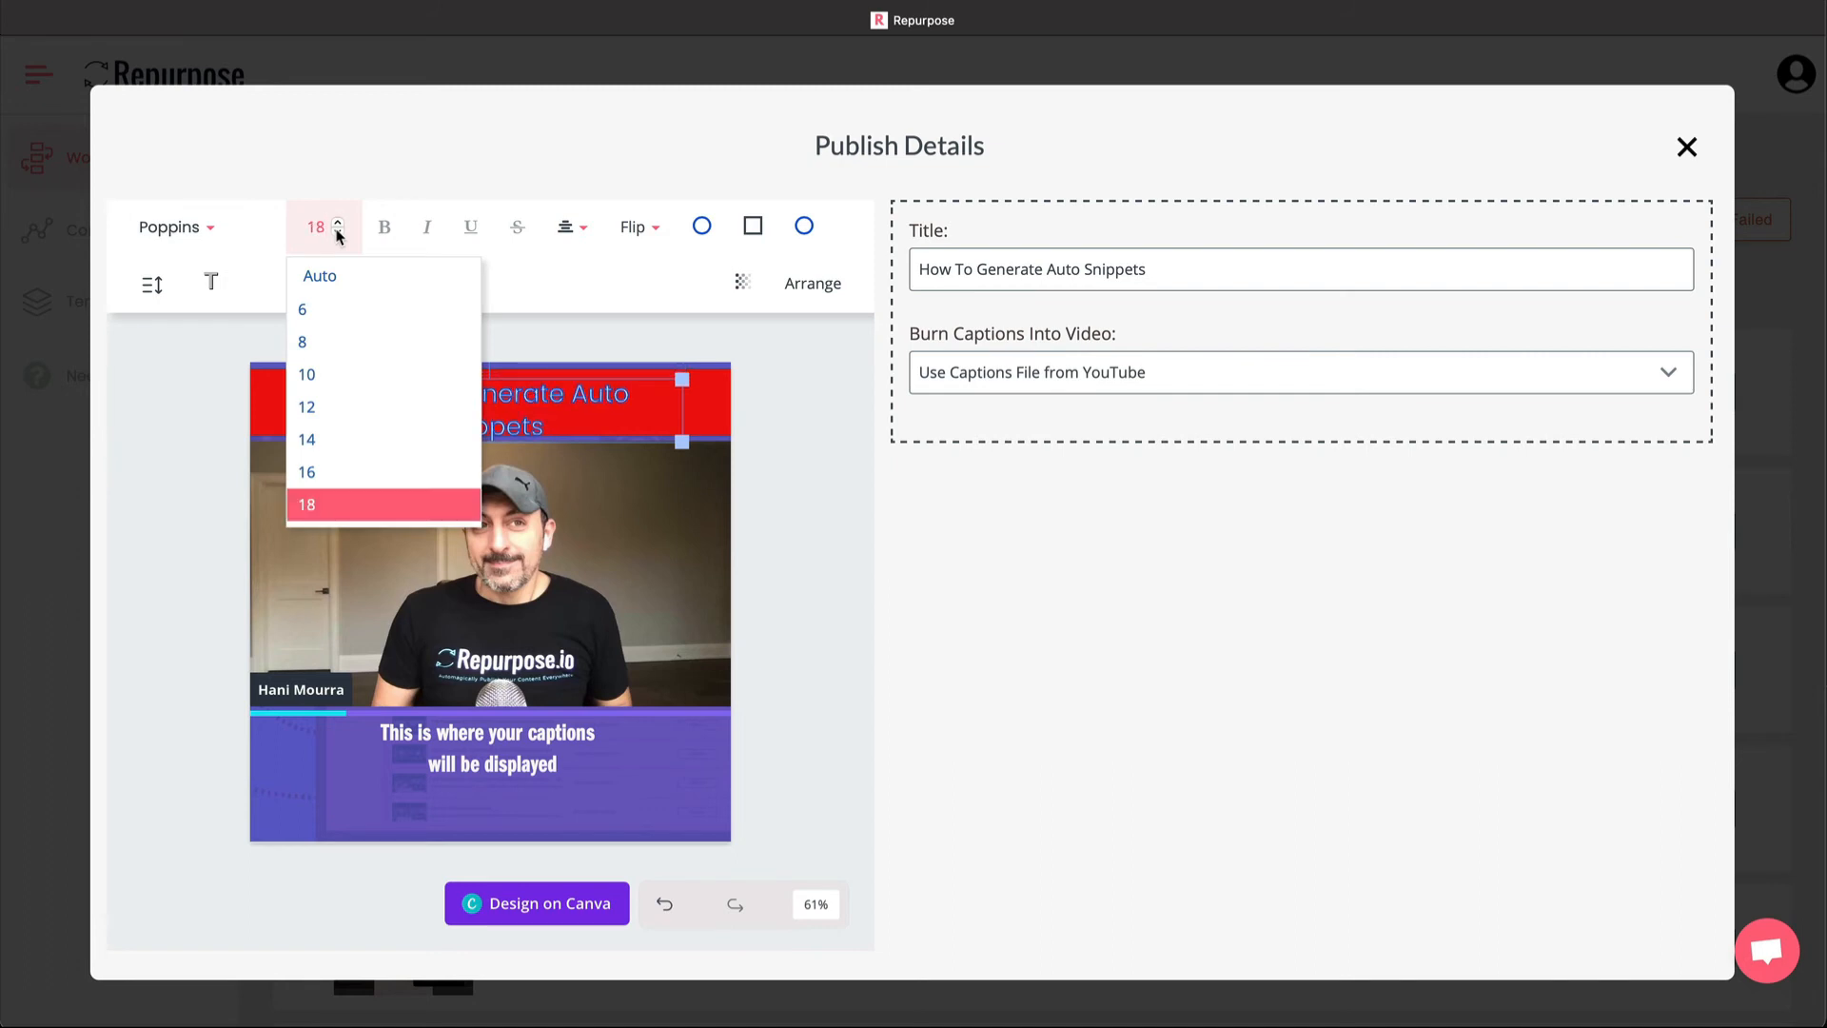
left_click(337, 233)
left_click(747, 437)
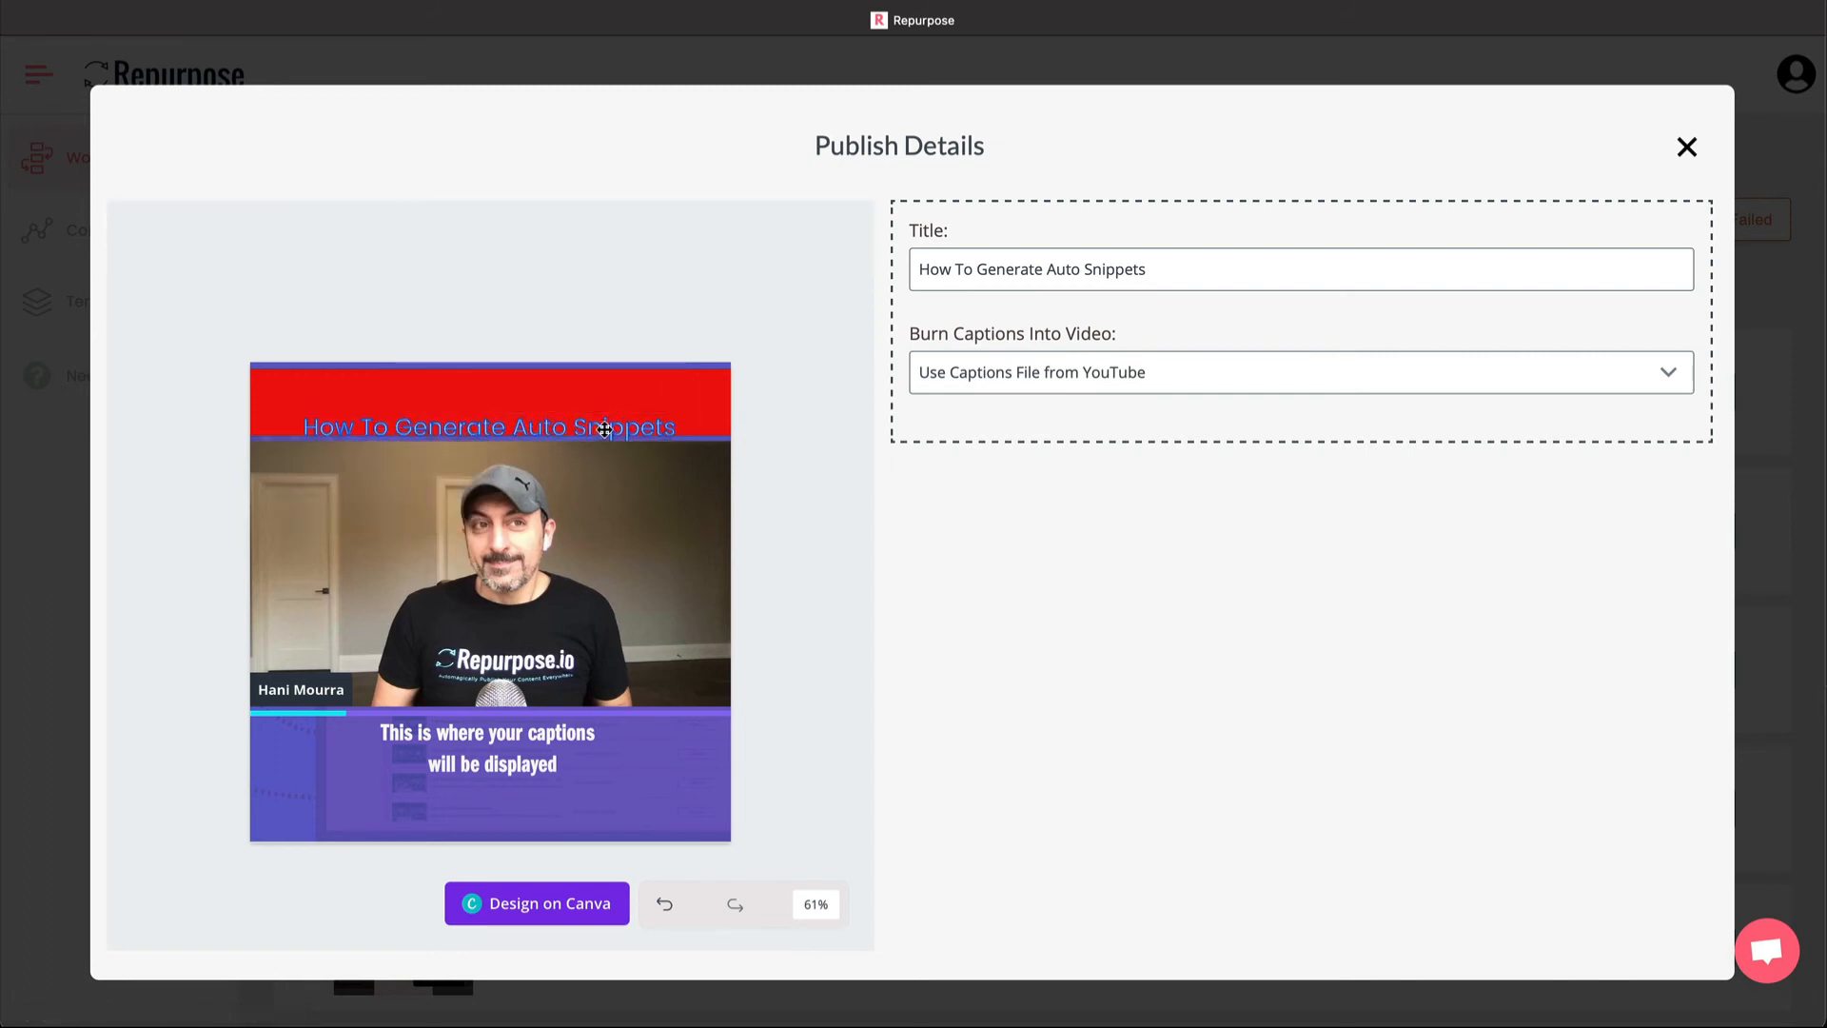
left_click_drag(604, 428, 604, 400)
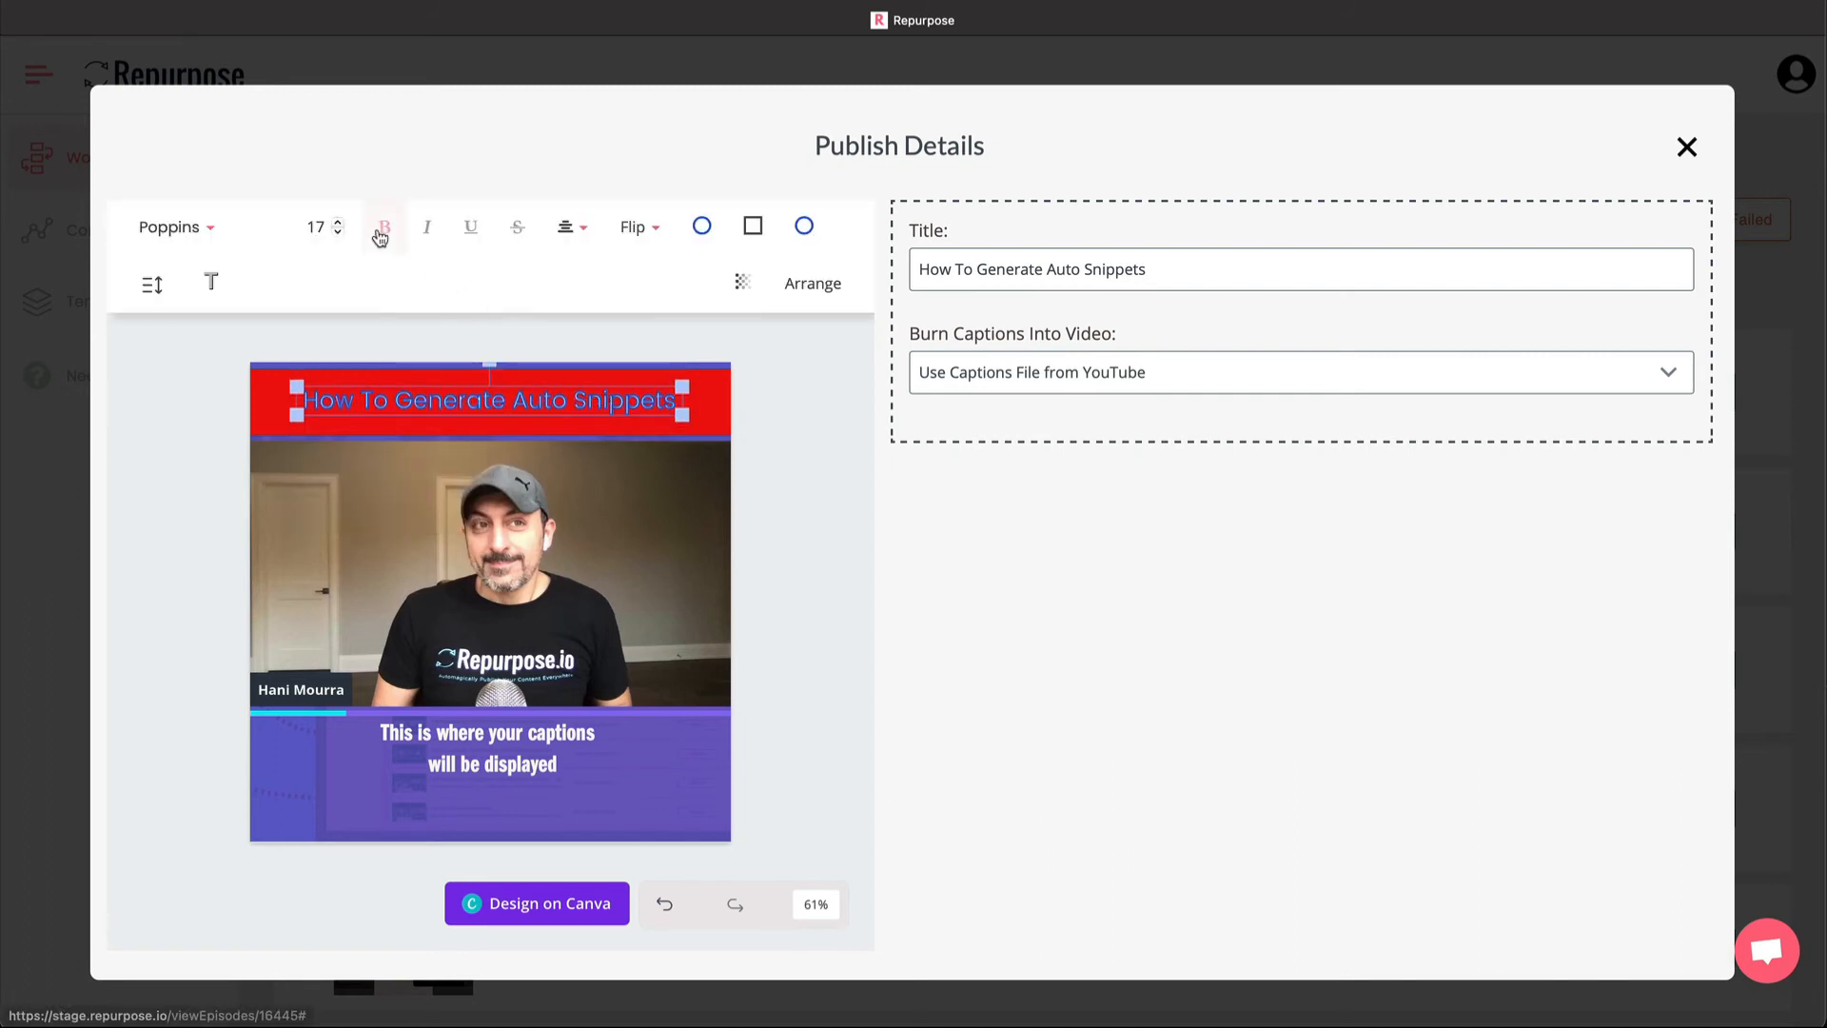
- Set the headline's font size to 24 and move it down to show both lines on the banner
left_click(337, 222)
left_click(338, 222)
left_click(337, 222)
left_click(338, 222)
left_click(338, 222)
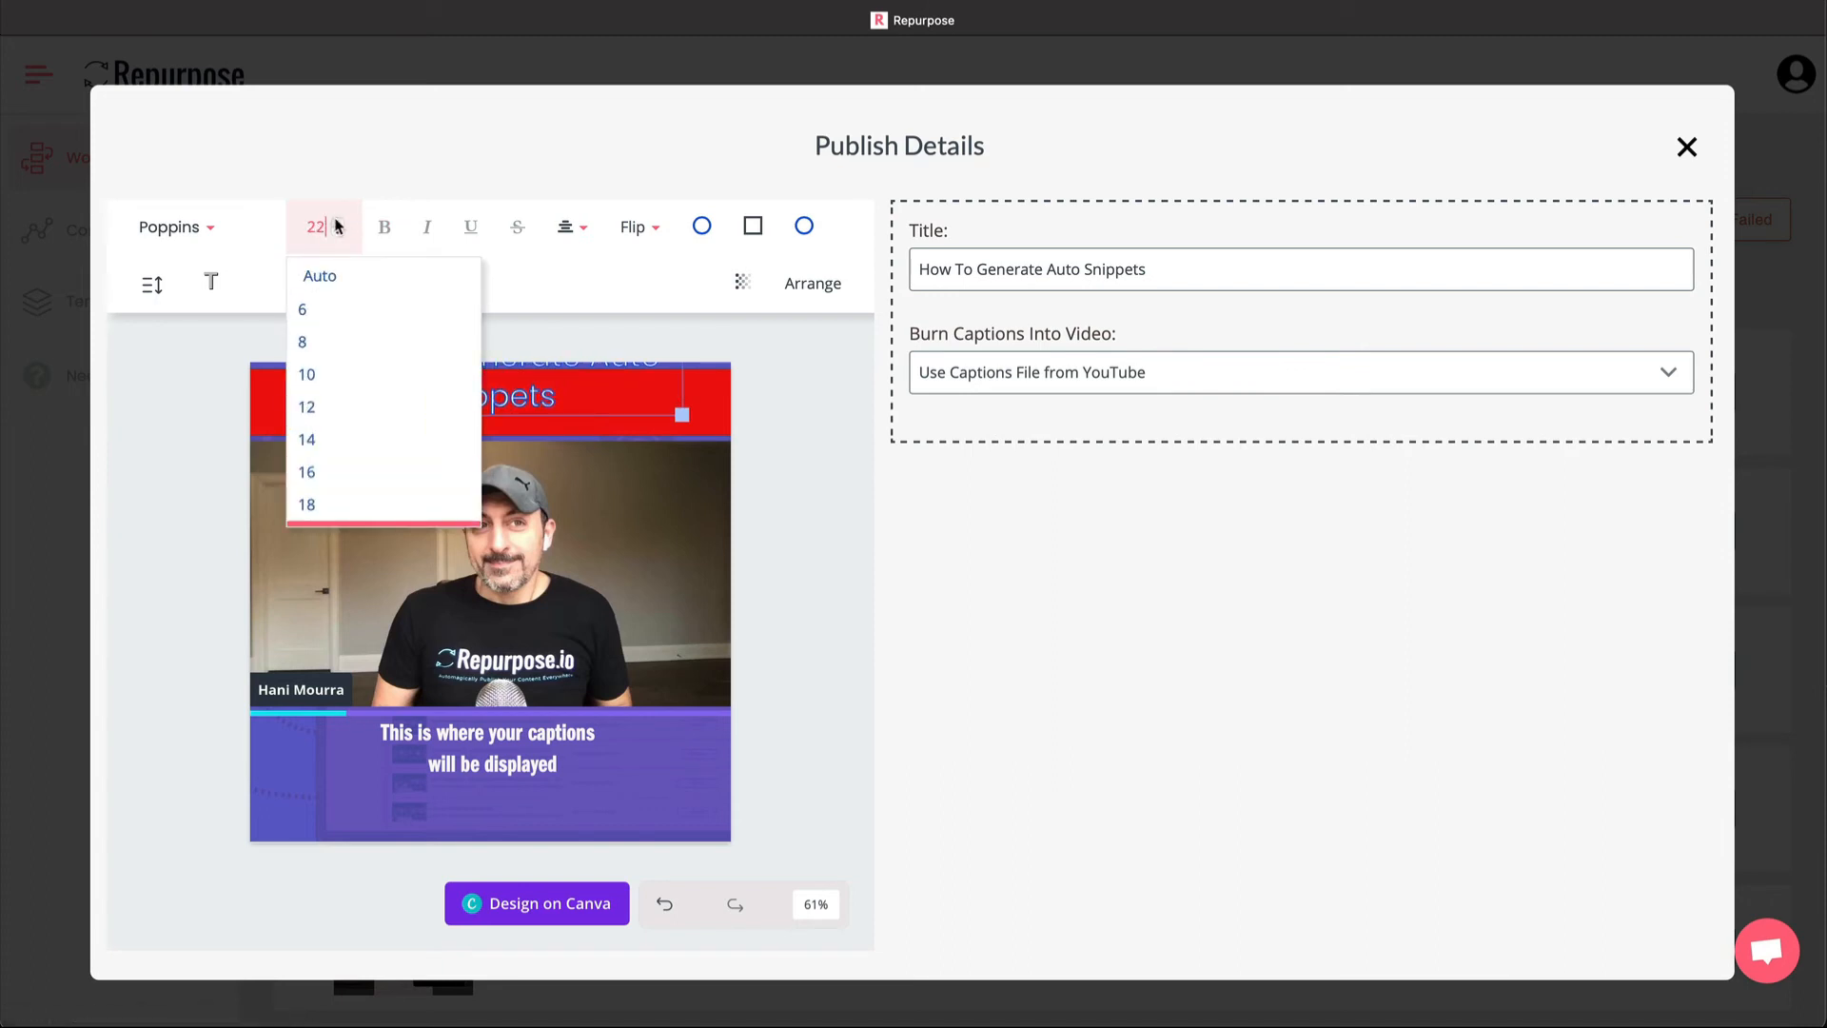
left_click(338, 221)
left_click(338, 222)
left_click(783, 433)
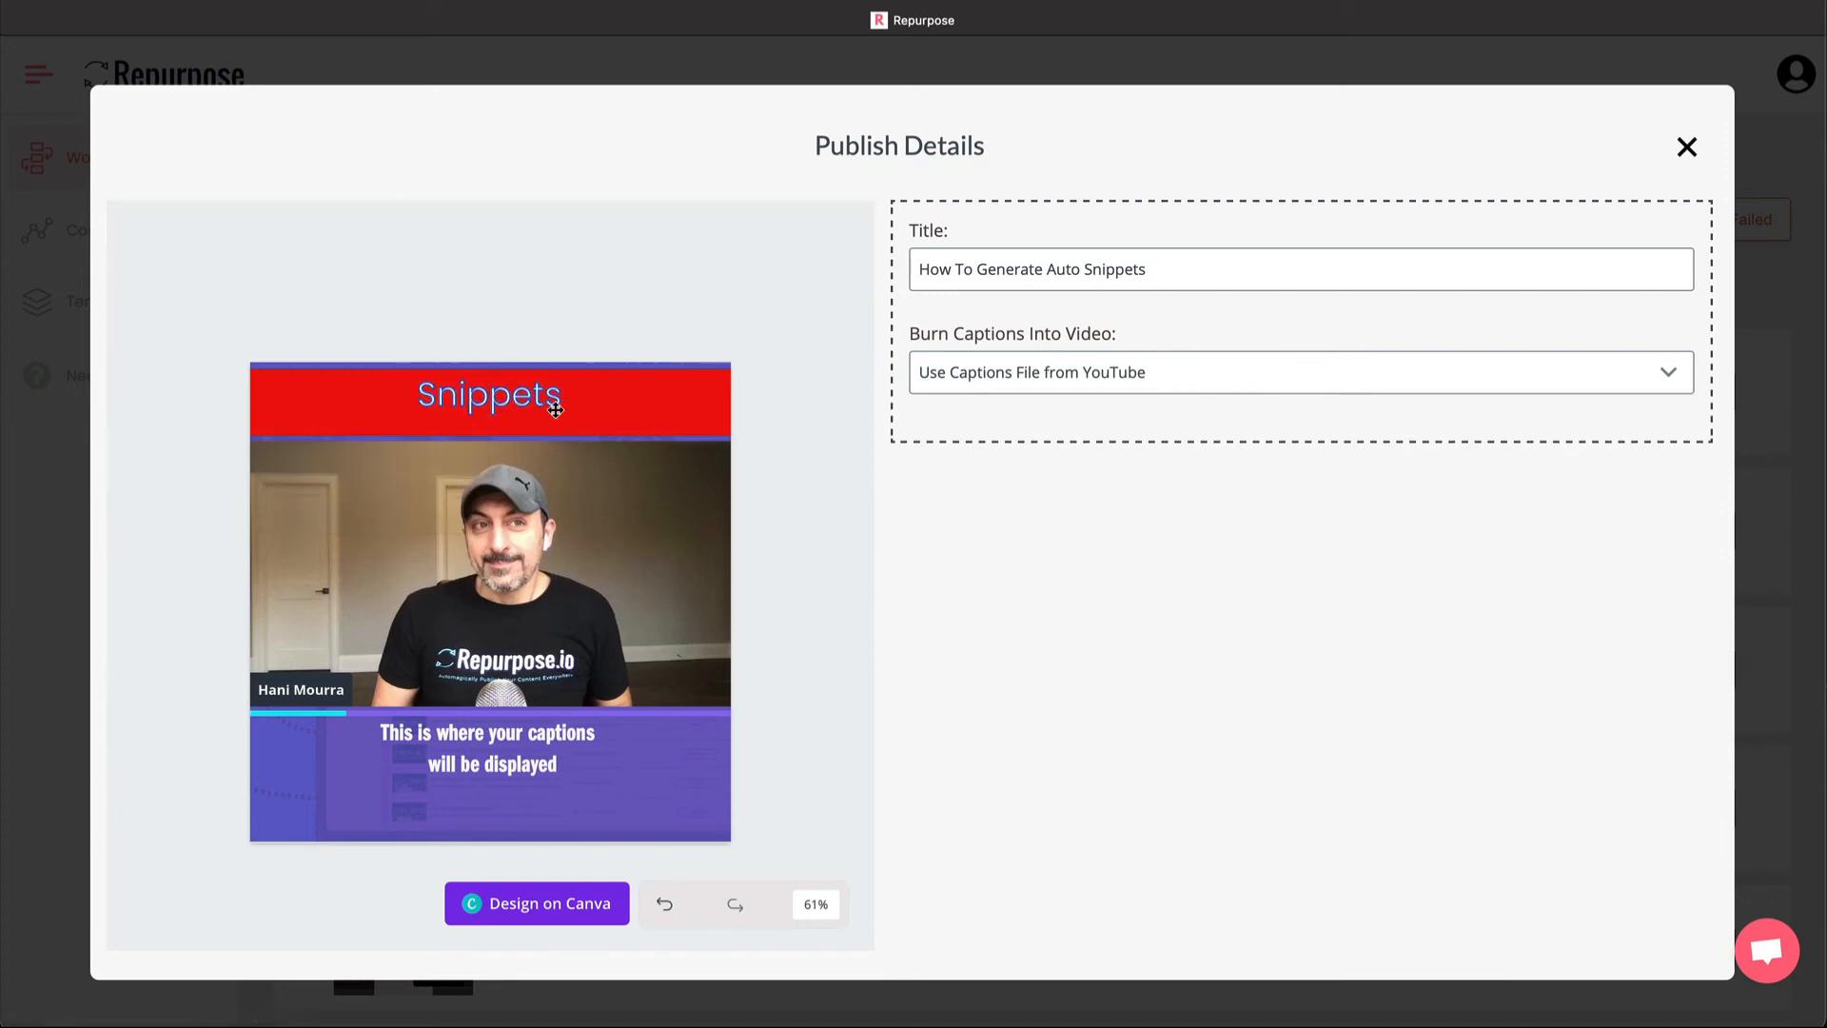
left_click(535, 400)
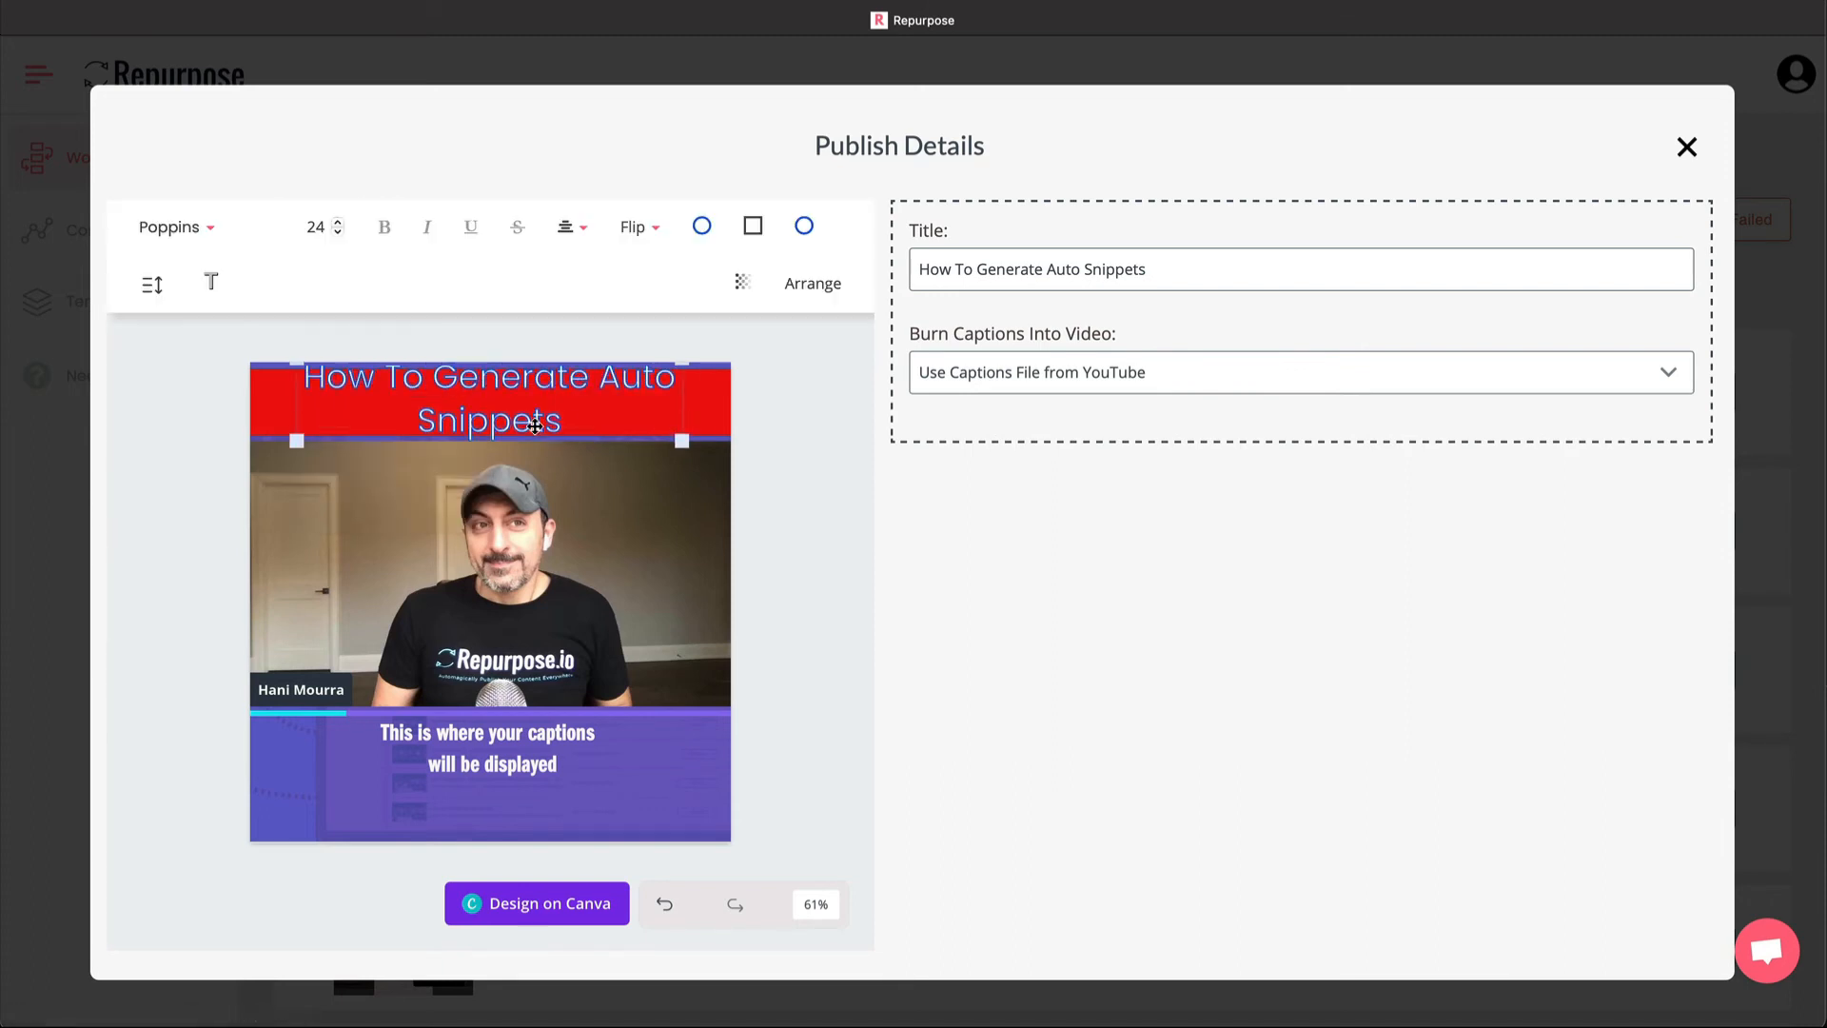
- Set the headline's font size to 19 and move it up to fit both lines inside the red banner
left_click(339, 231)
left_click(339, 231)
left_click(338, 232)
left_click(339, 232)
left_click(339, 232)
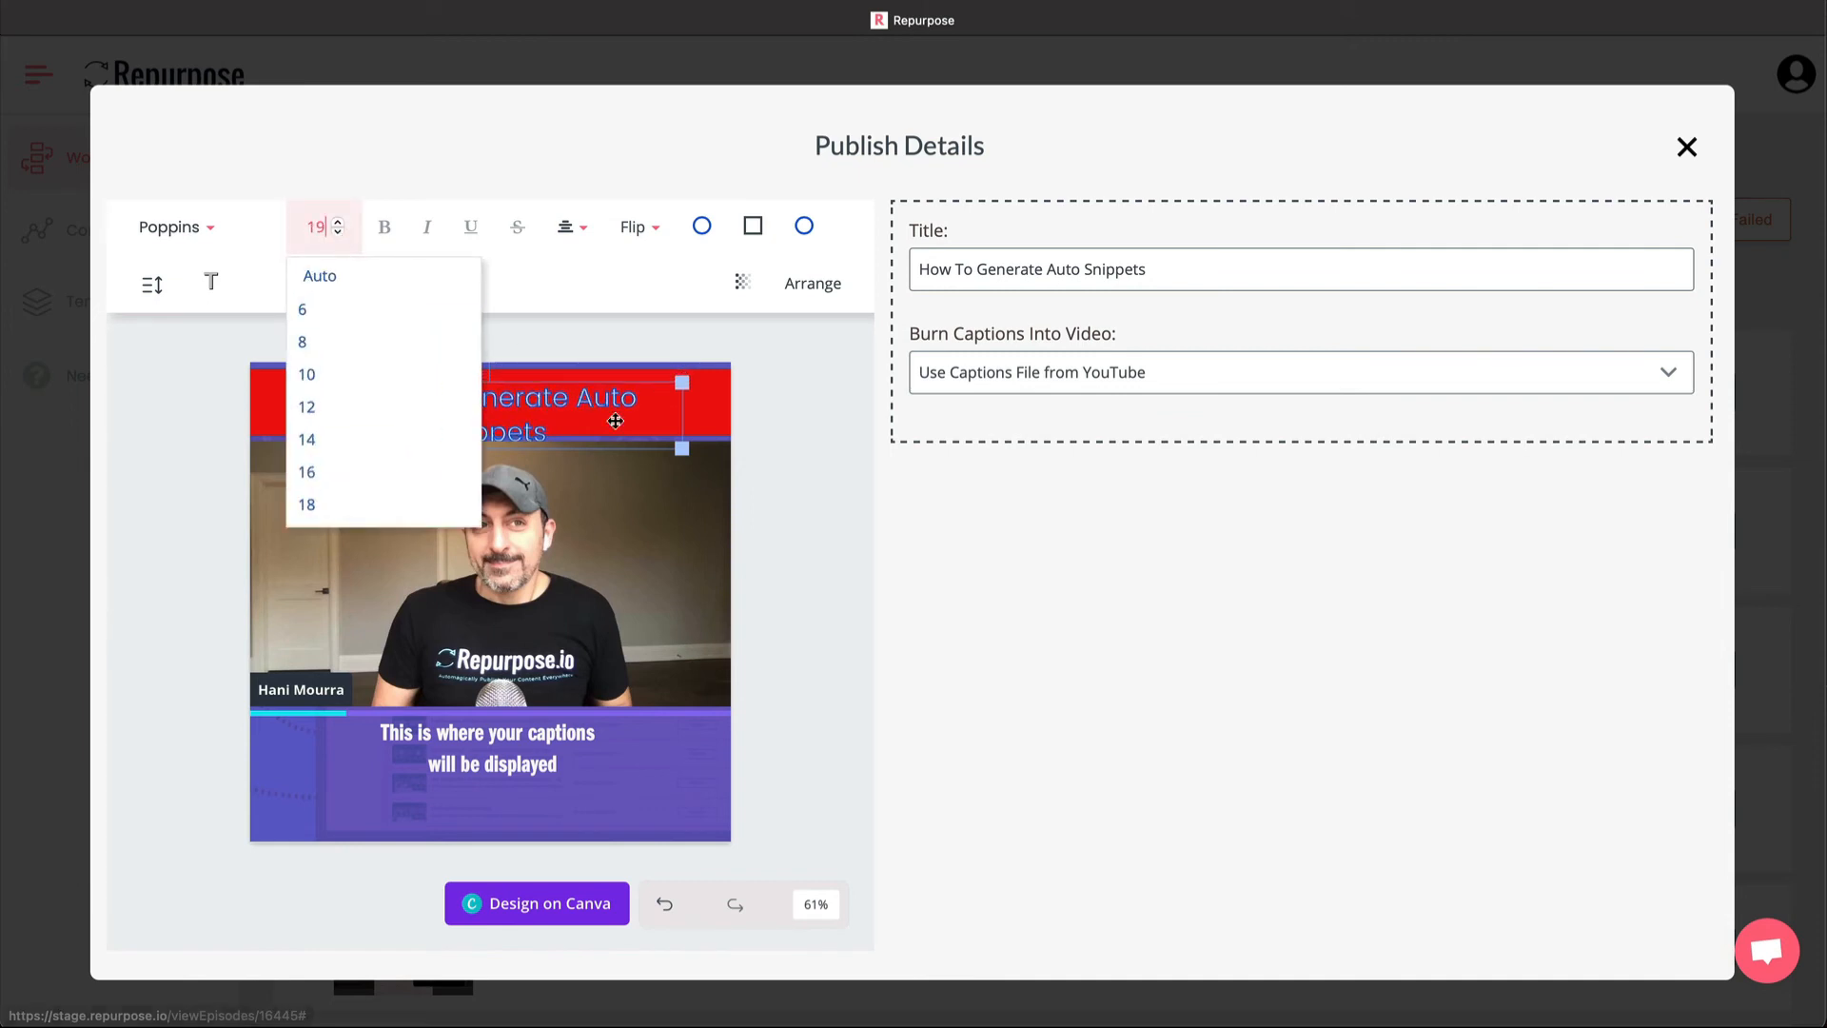
- Make the word "Auto" in the headline bold and underlined, and colour it yellow (#e0fb0a)
double_click(578, 394)
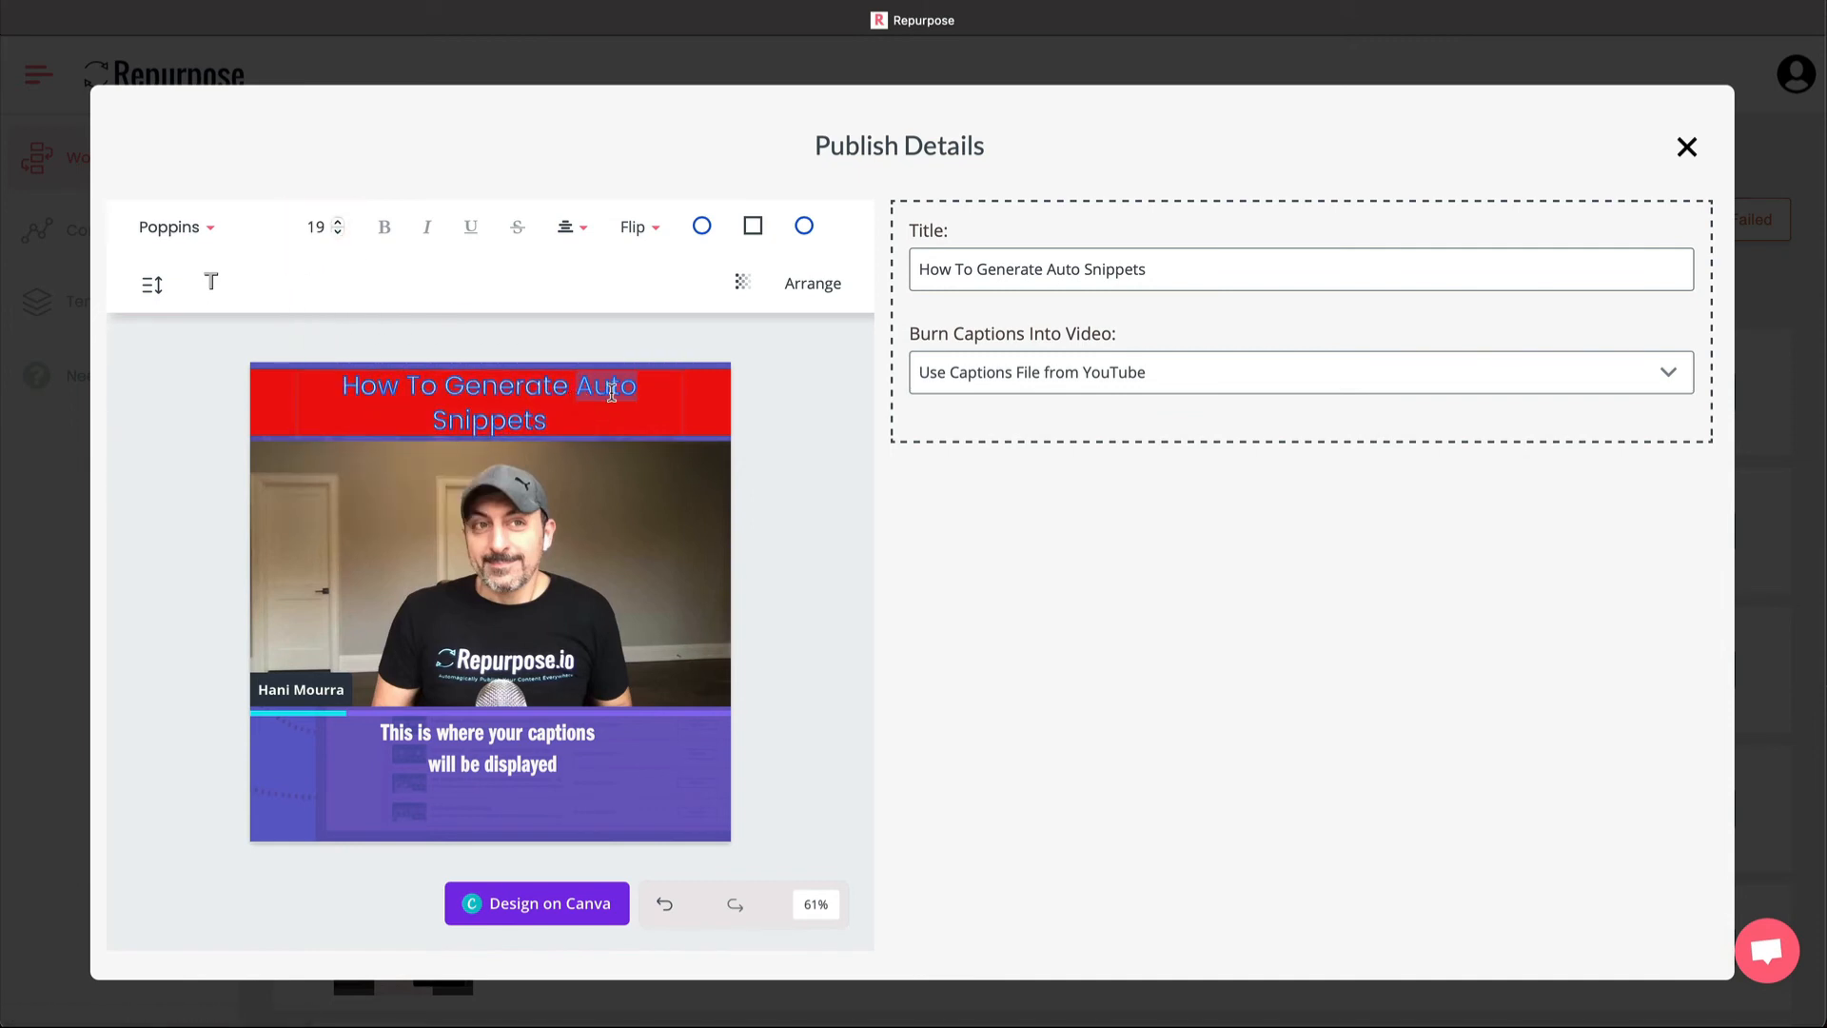
double_click(612, 389)
left_click(390, 229)
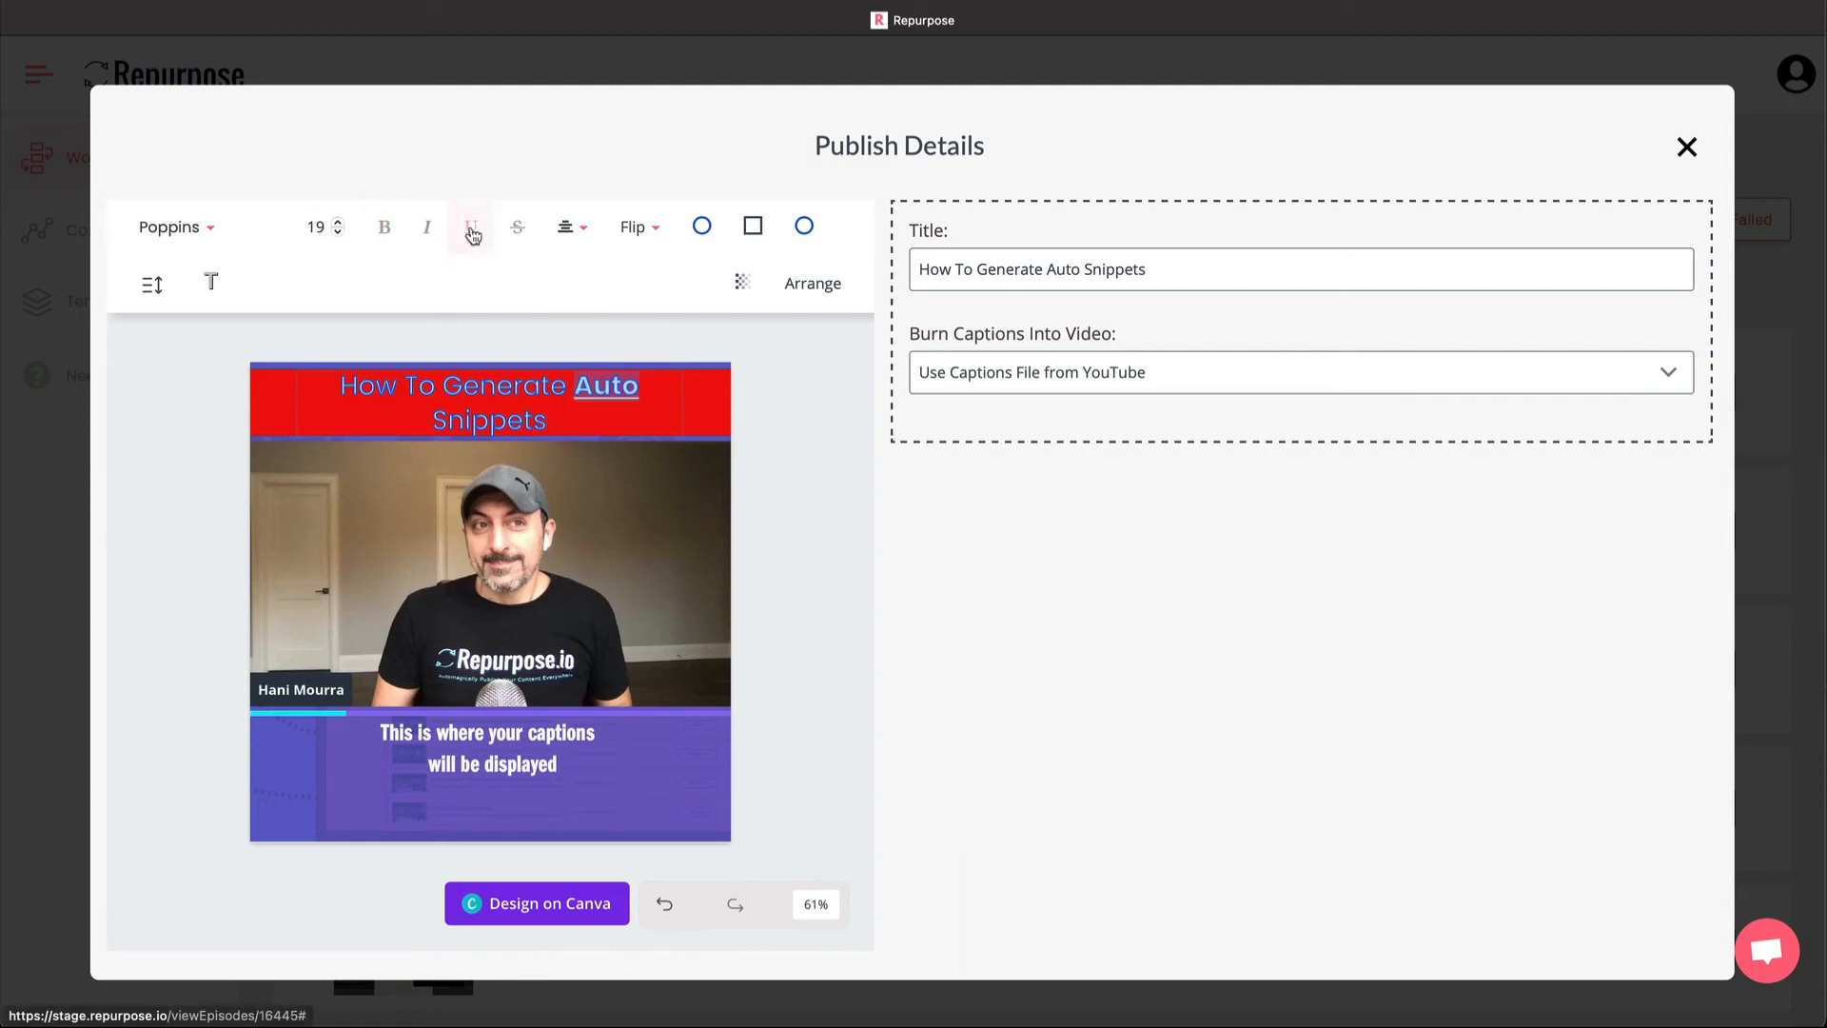
left_click(701, 226)
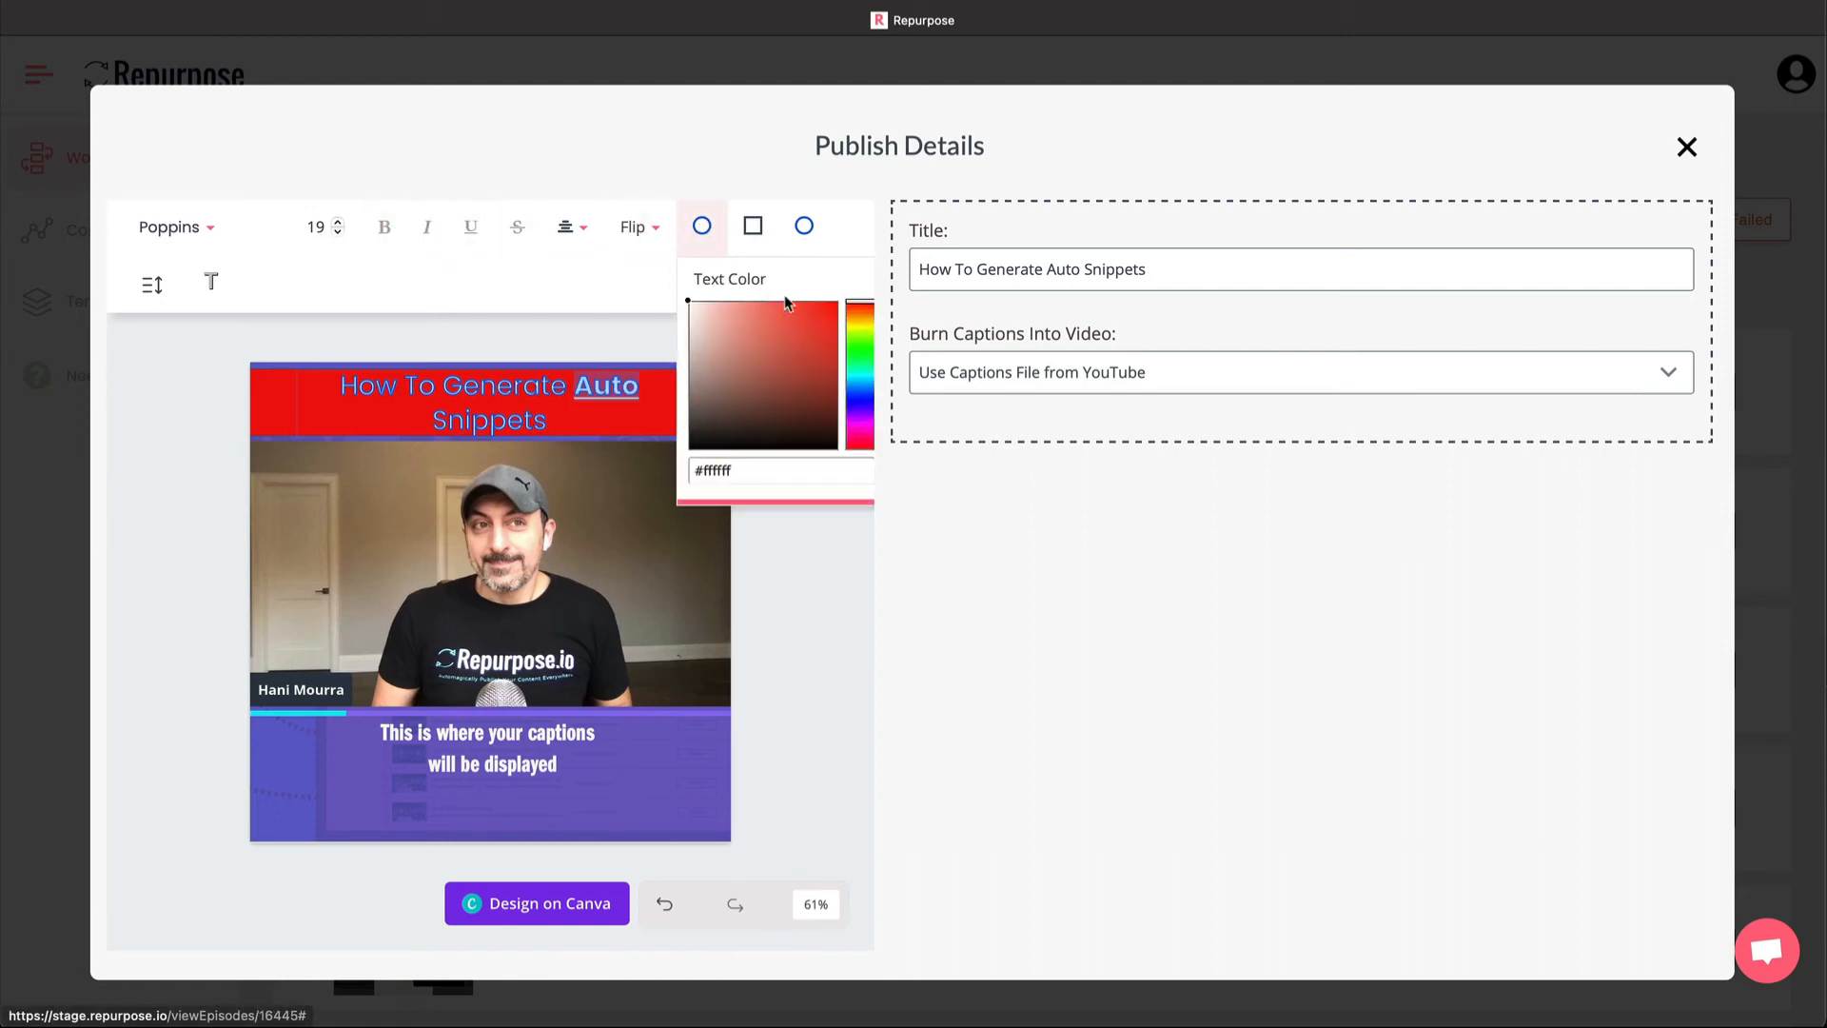
left_click(863, 329)
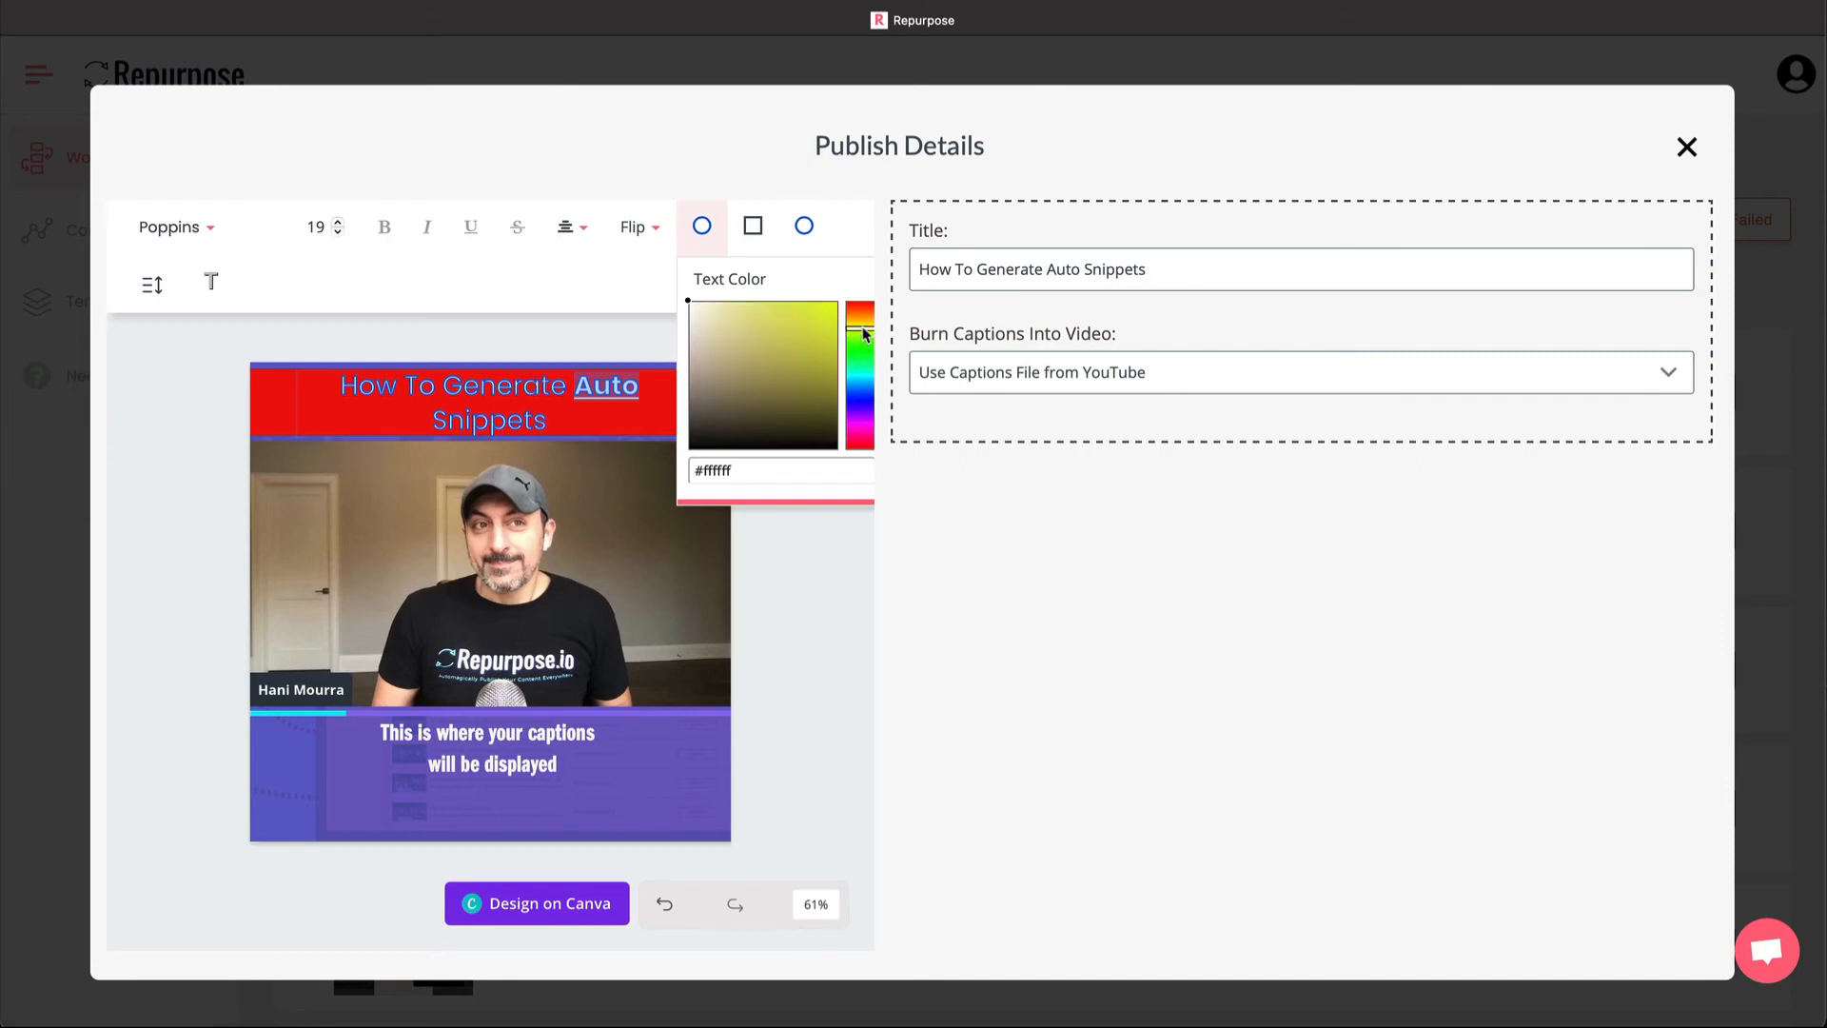
left_click(830, 303)
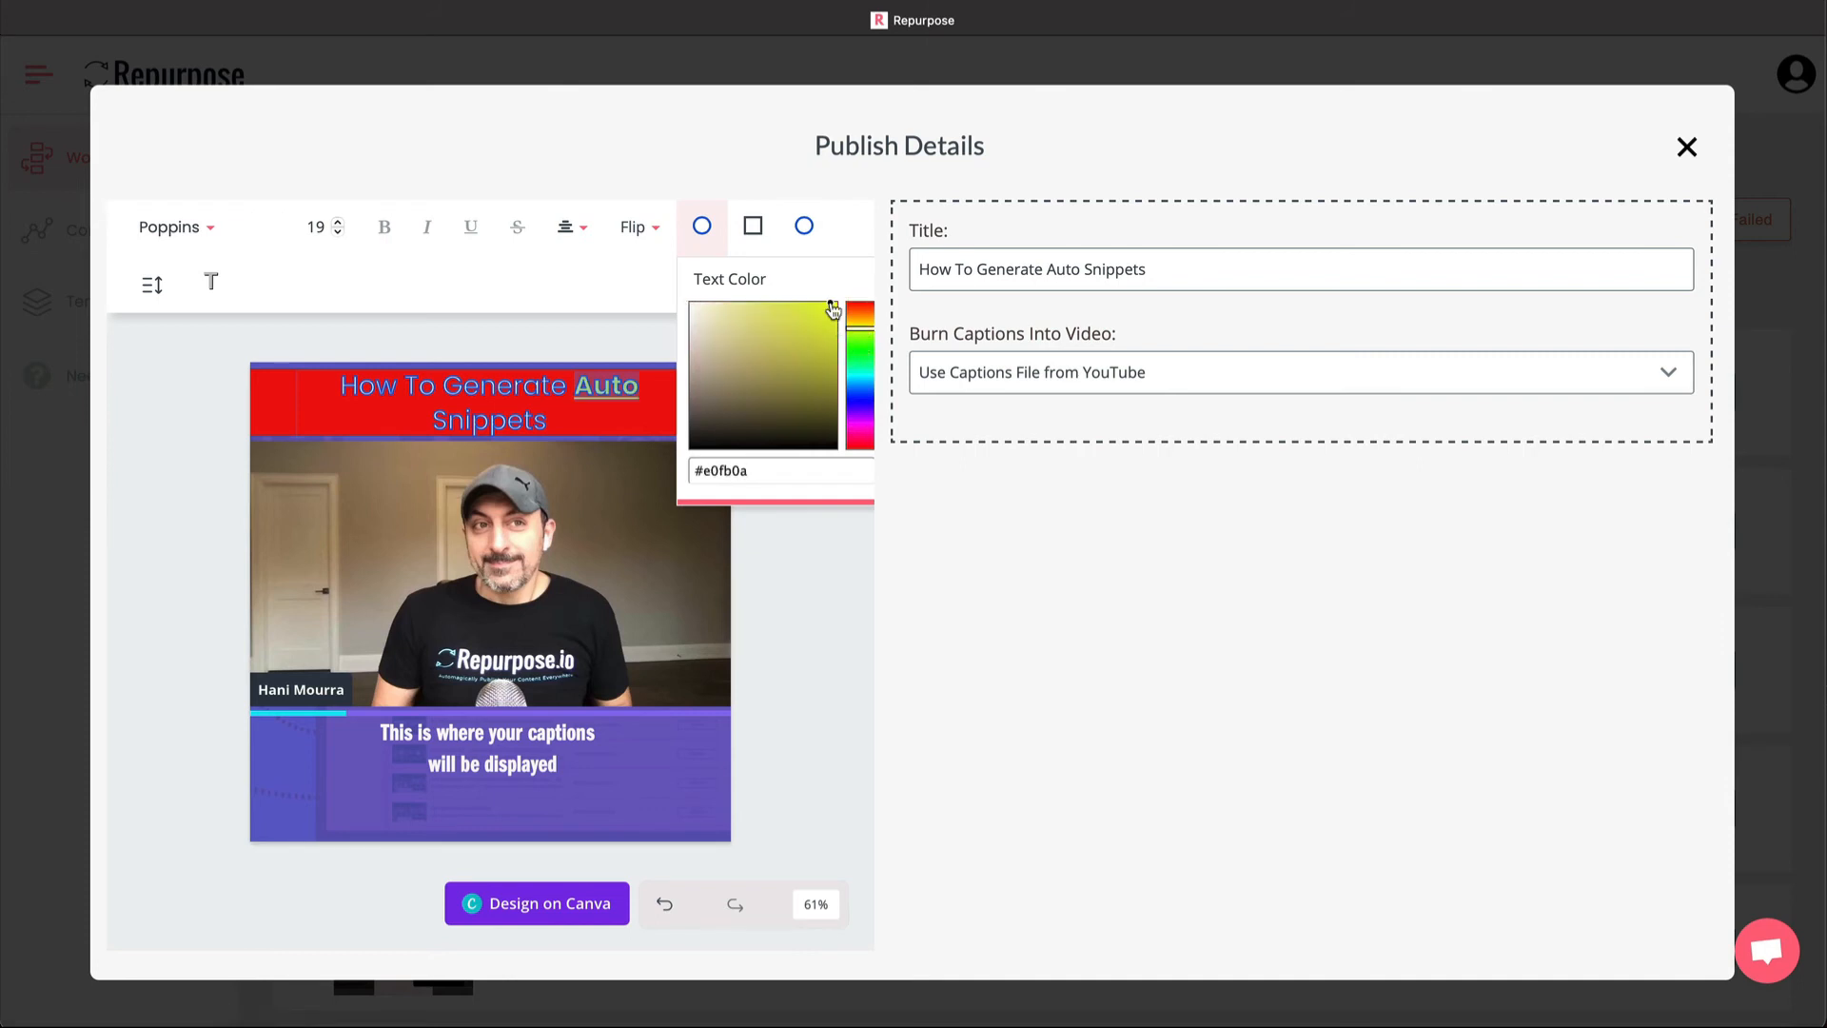
left_click(823, 571)
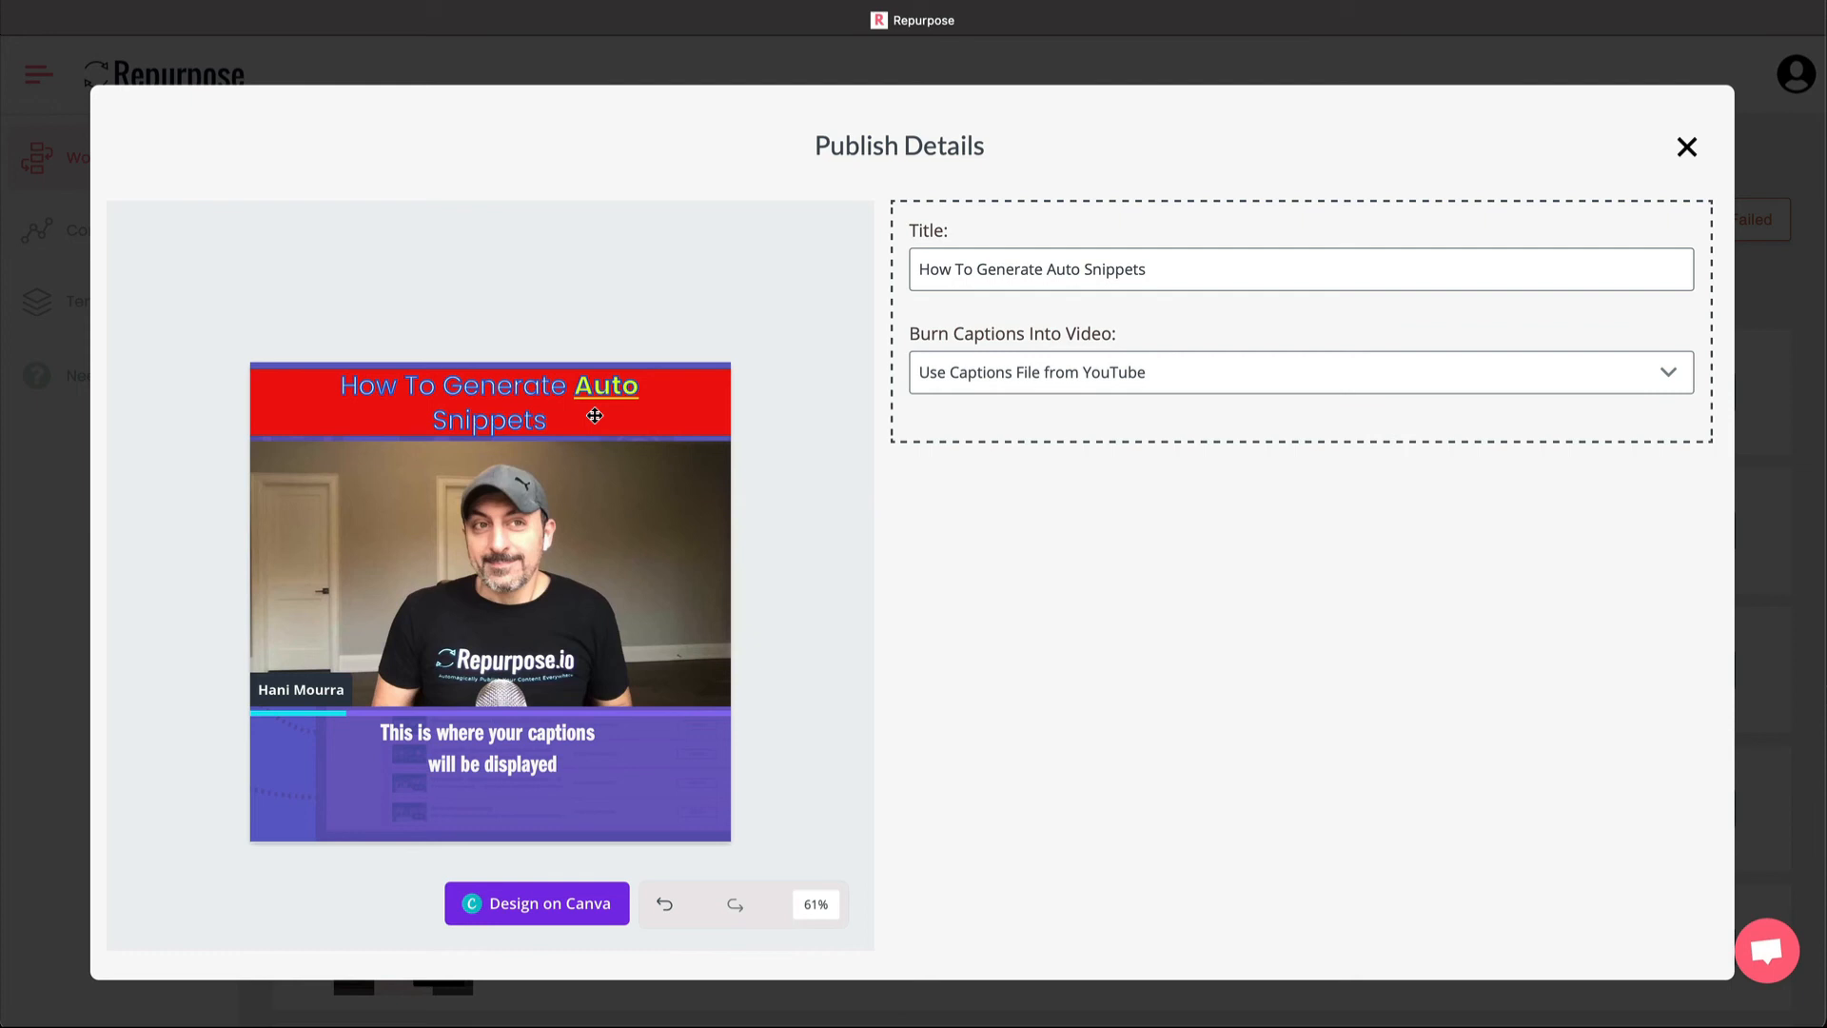
- Set the whole headline's outline thickness to 0.1 and keep its two lines centred on the red banner
left_click(504, 387)
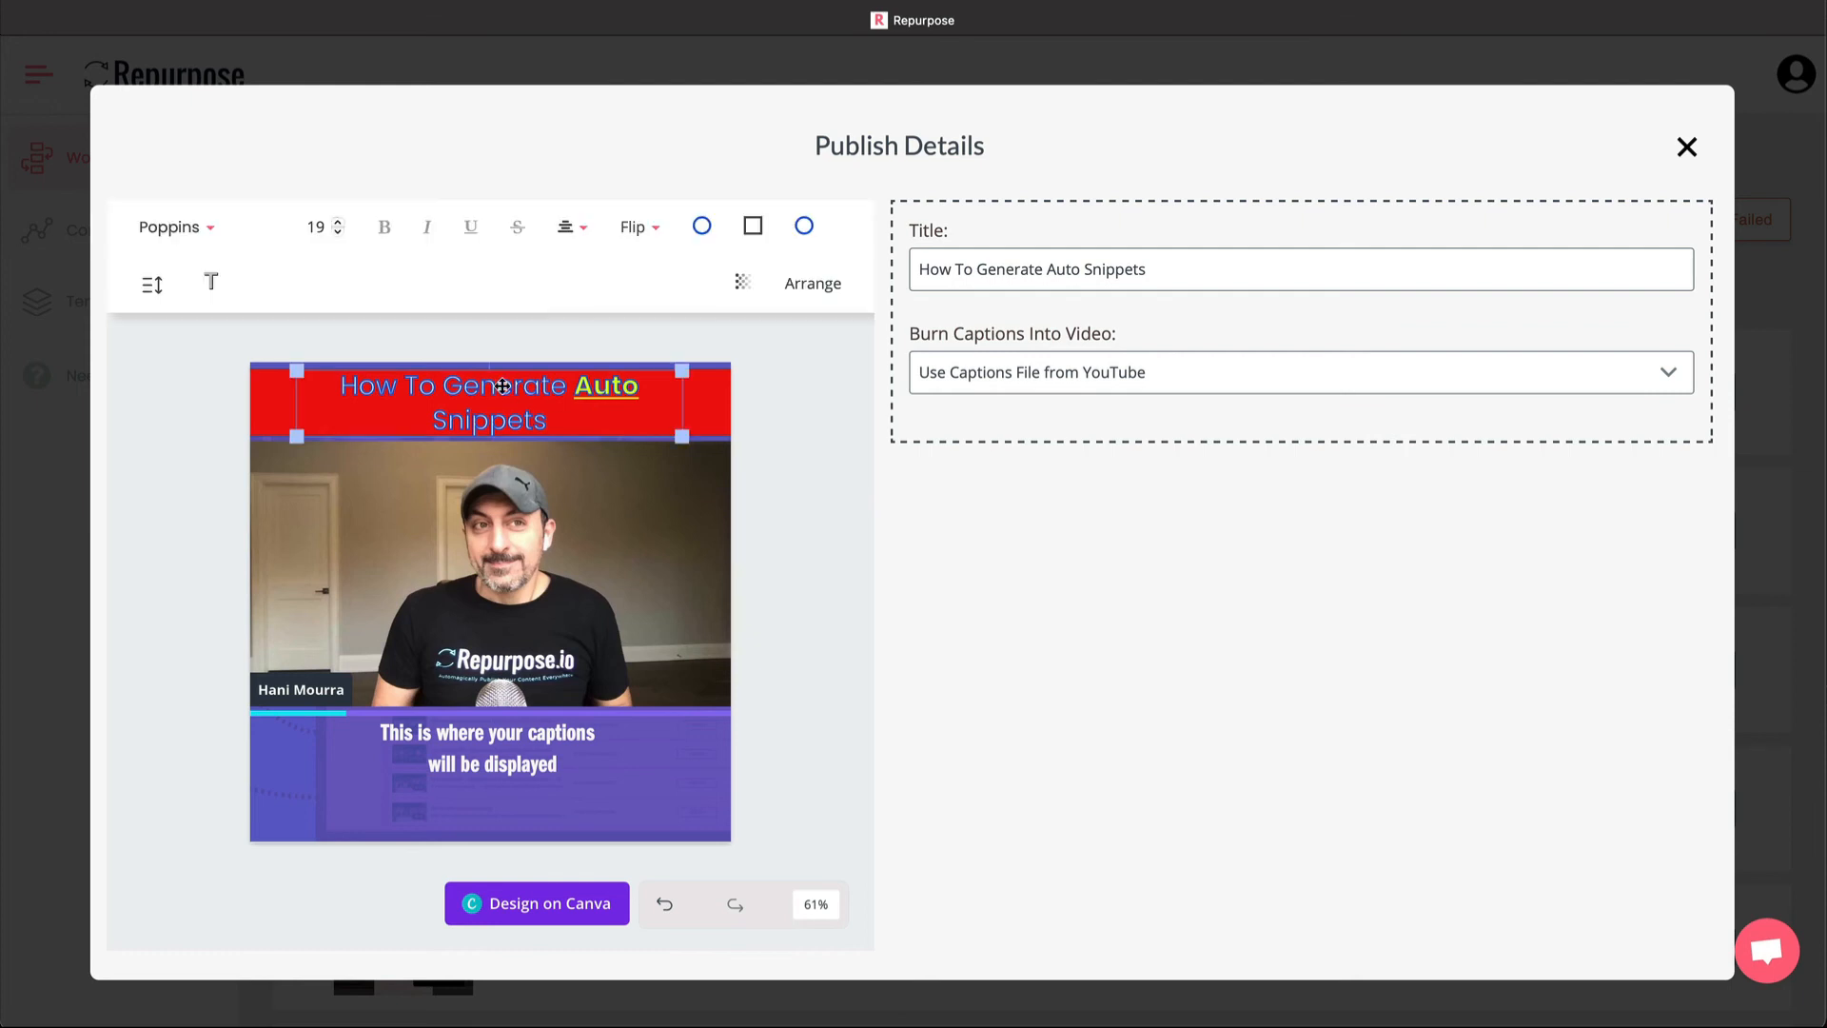
left_click(804, 229)
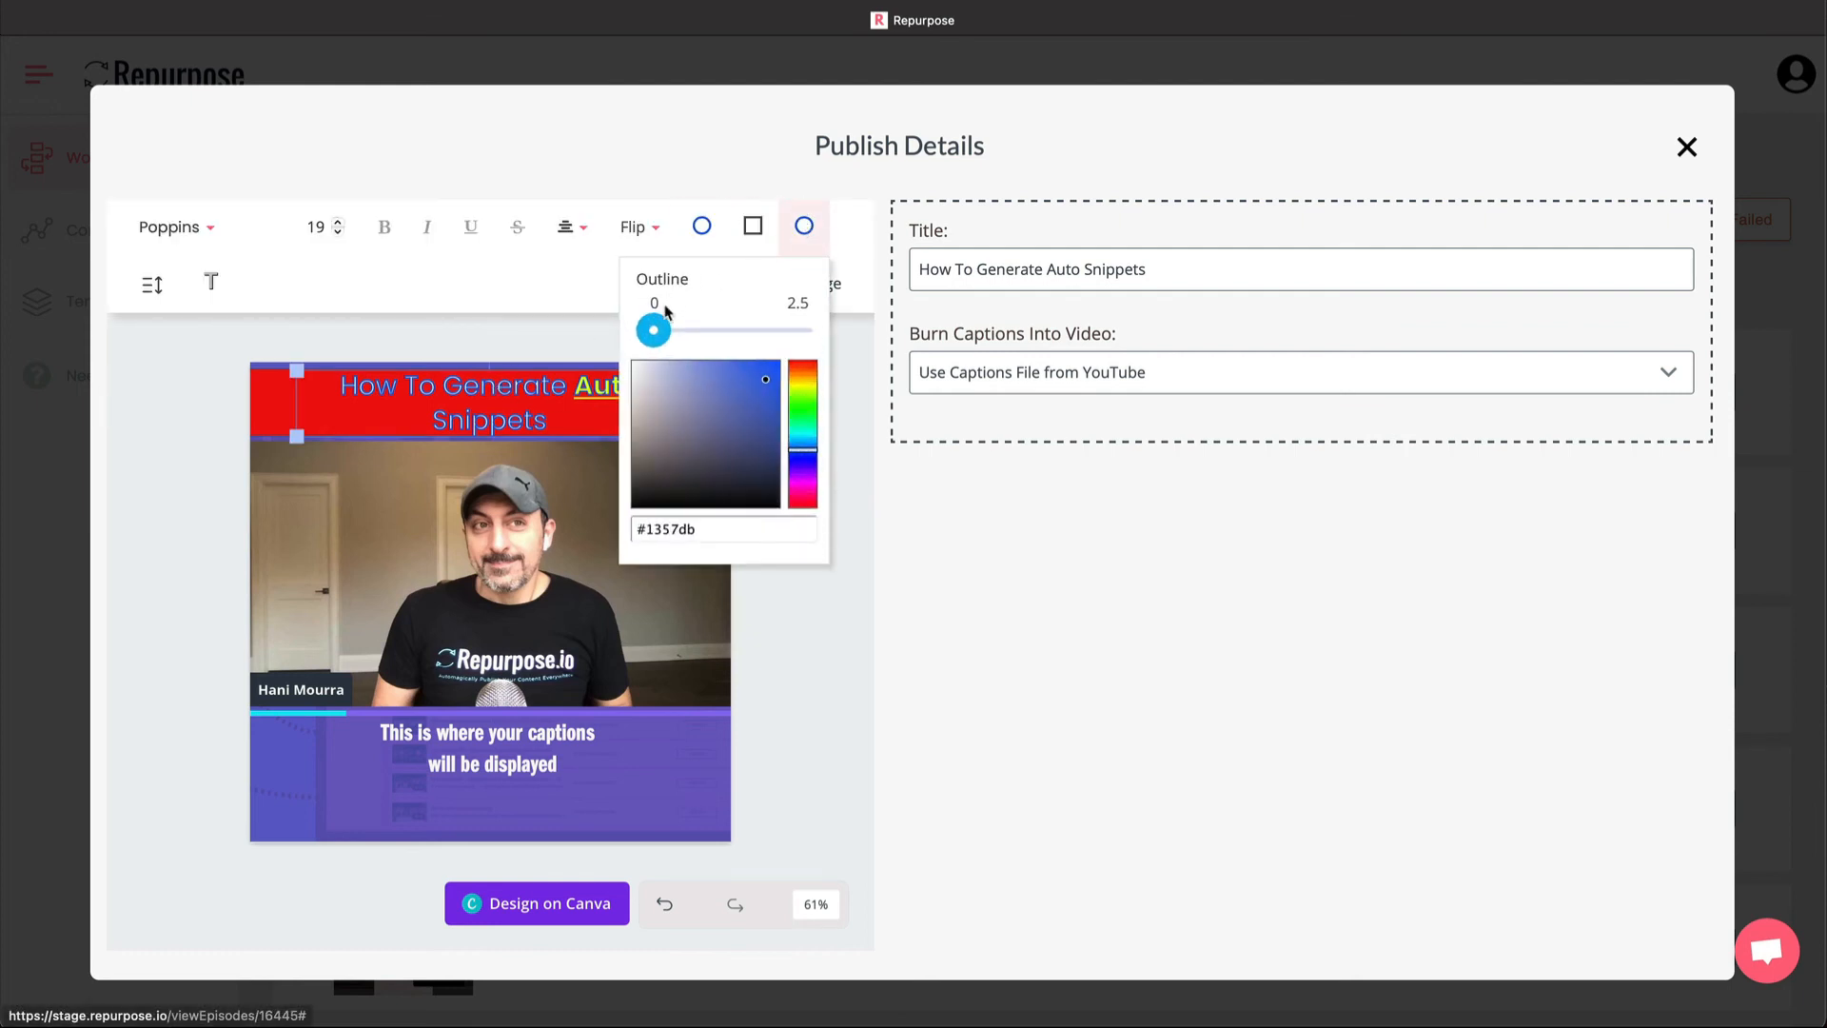
left_click(655, 333)
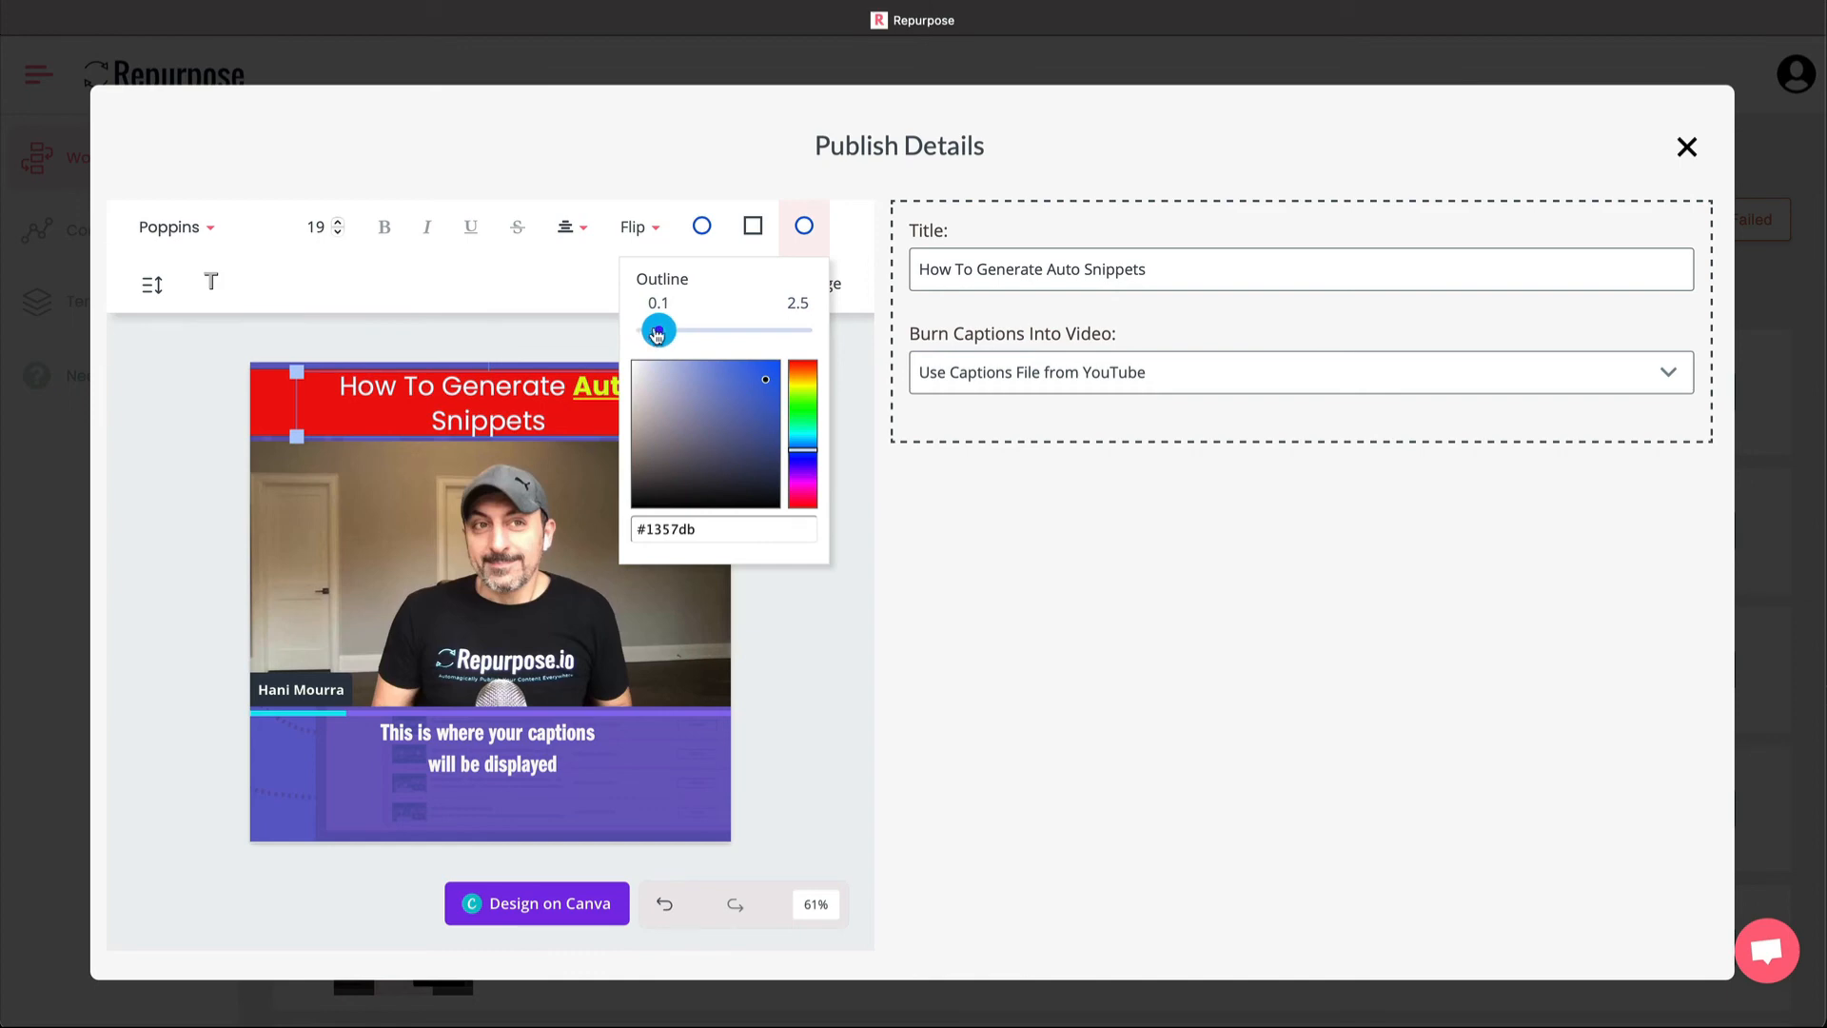
left_click(861, 419)
left_click(521, 410)
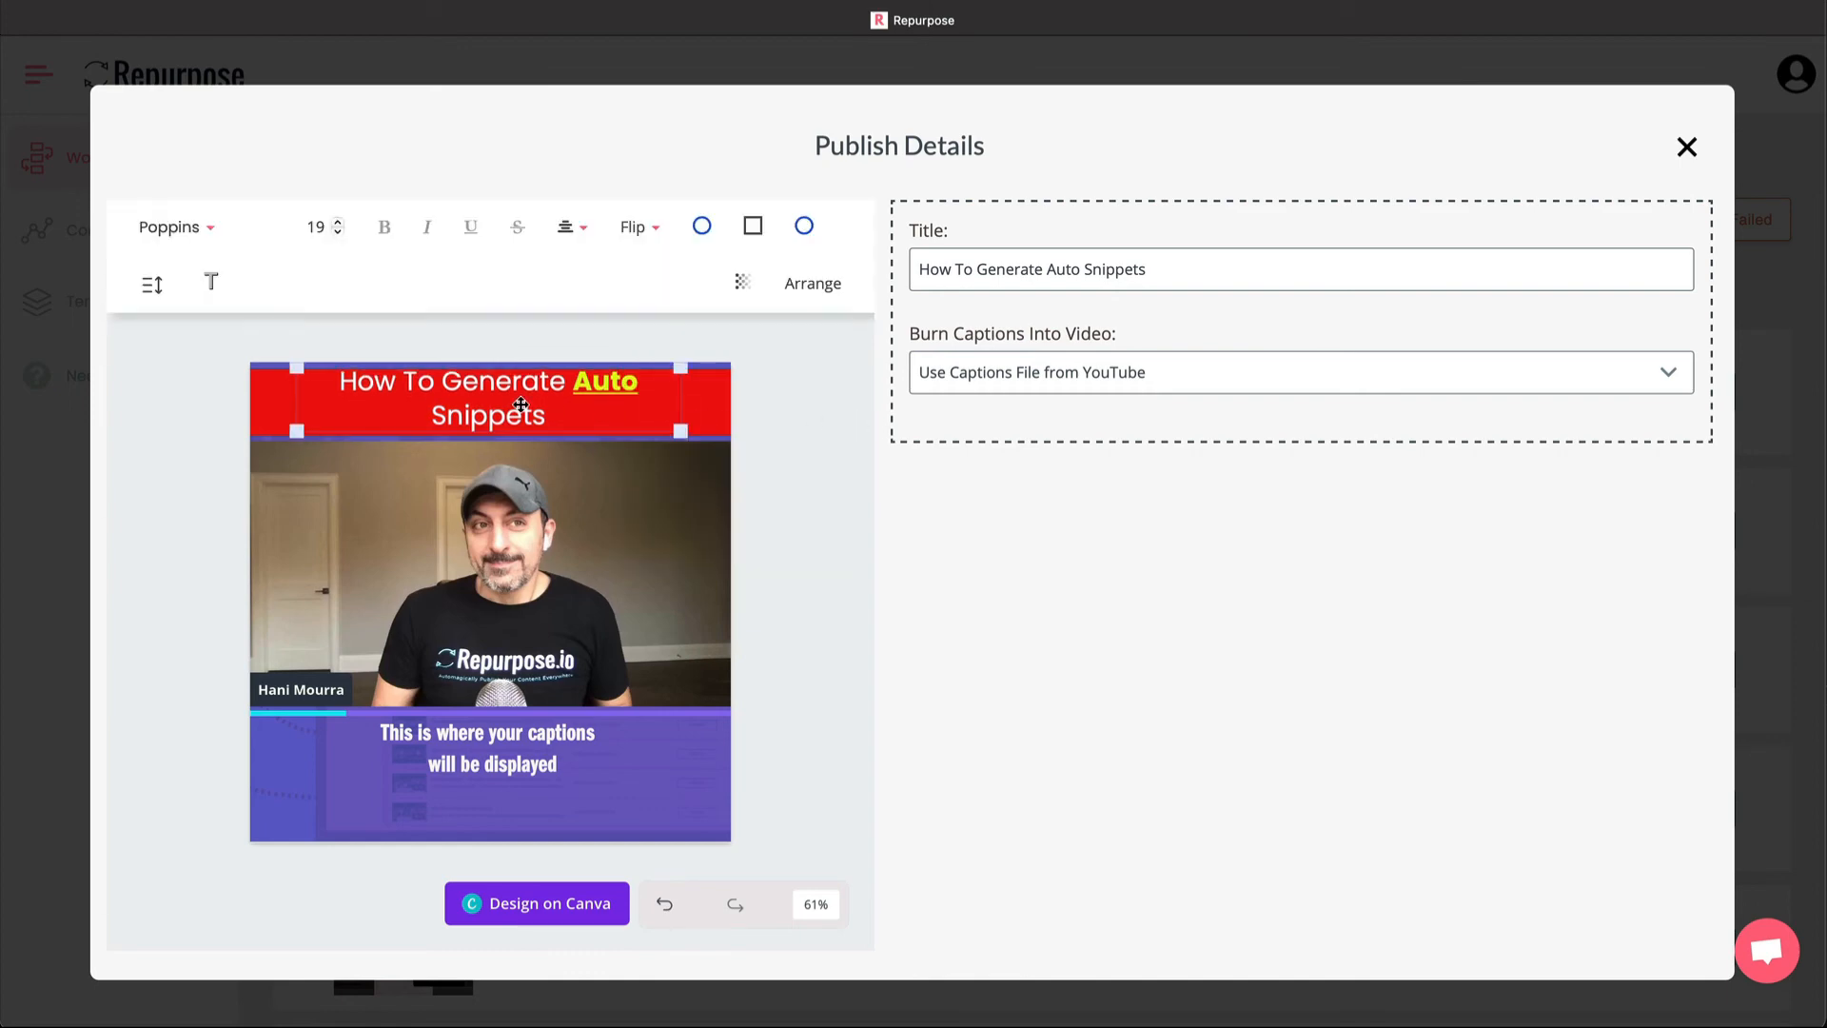
left_click(775, 449)
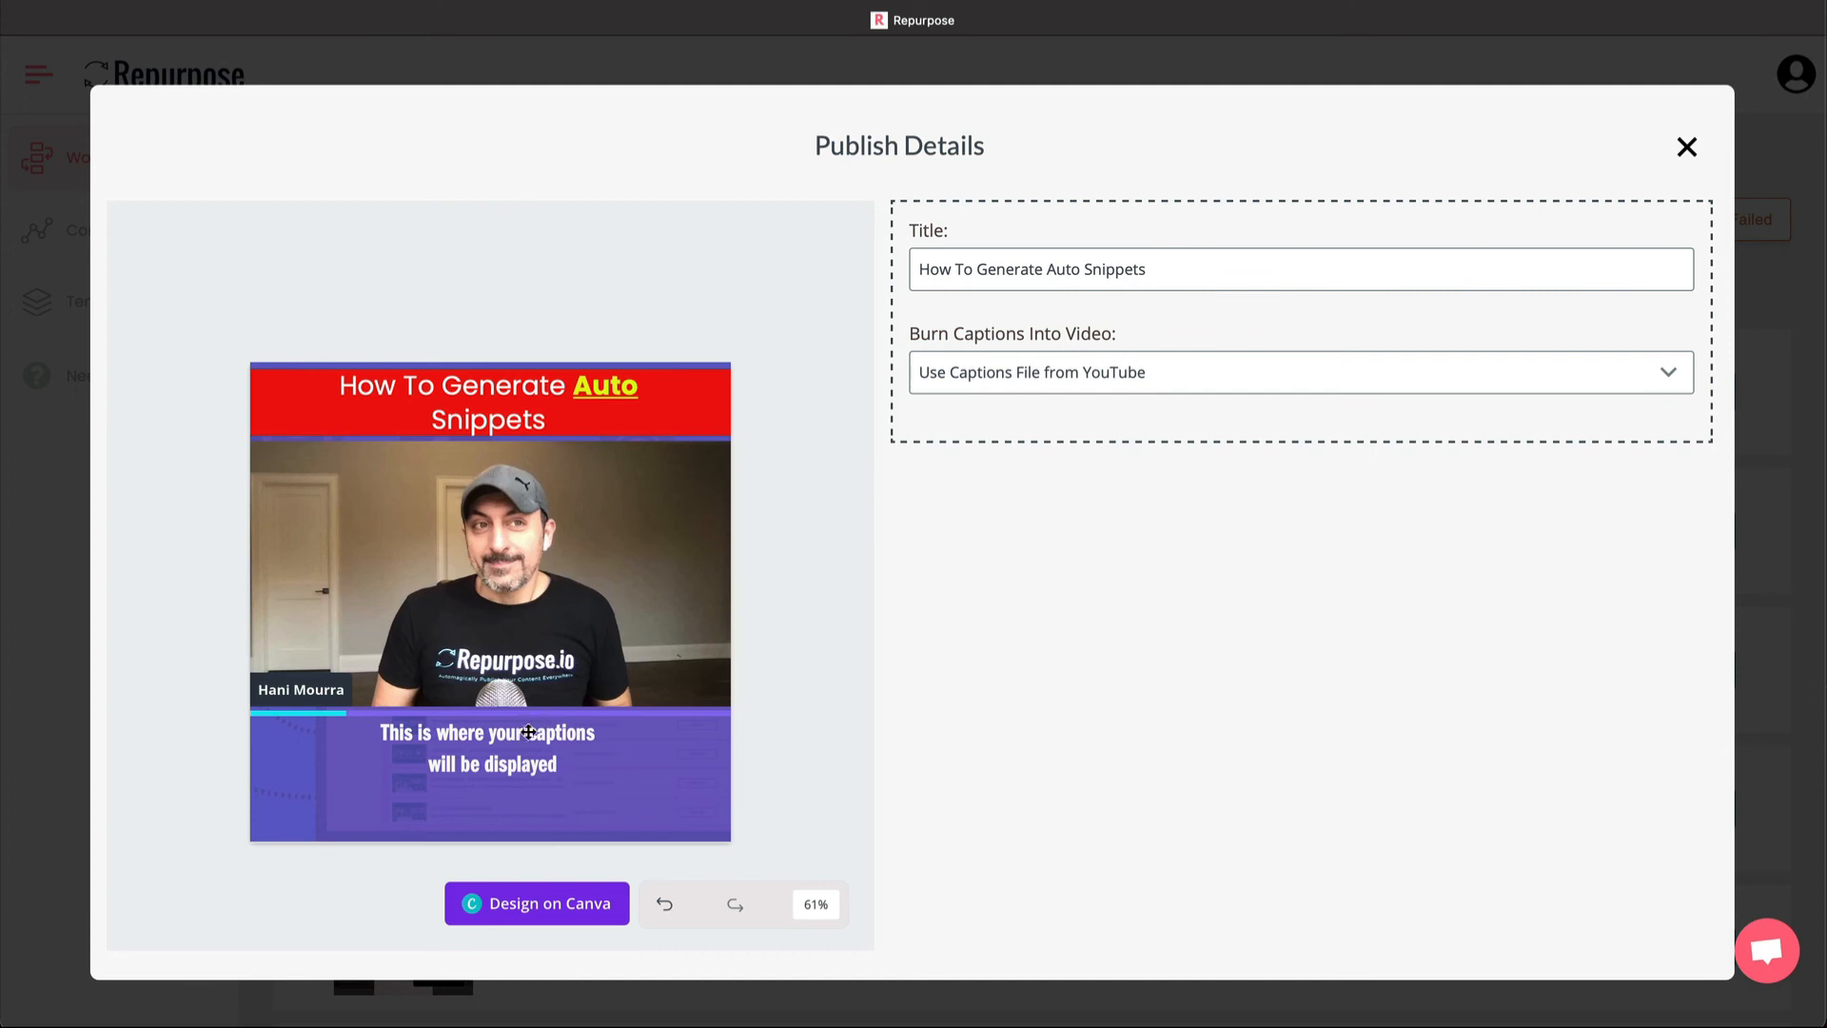
- Move the captions placeholder slightly lower in the purple area, clear of the progress bar
mouse_move(529, 734)
left_mouse_down()
mouse_move(529, 769)
mouse_move(529, 740)
left_mouse_up()
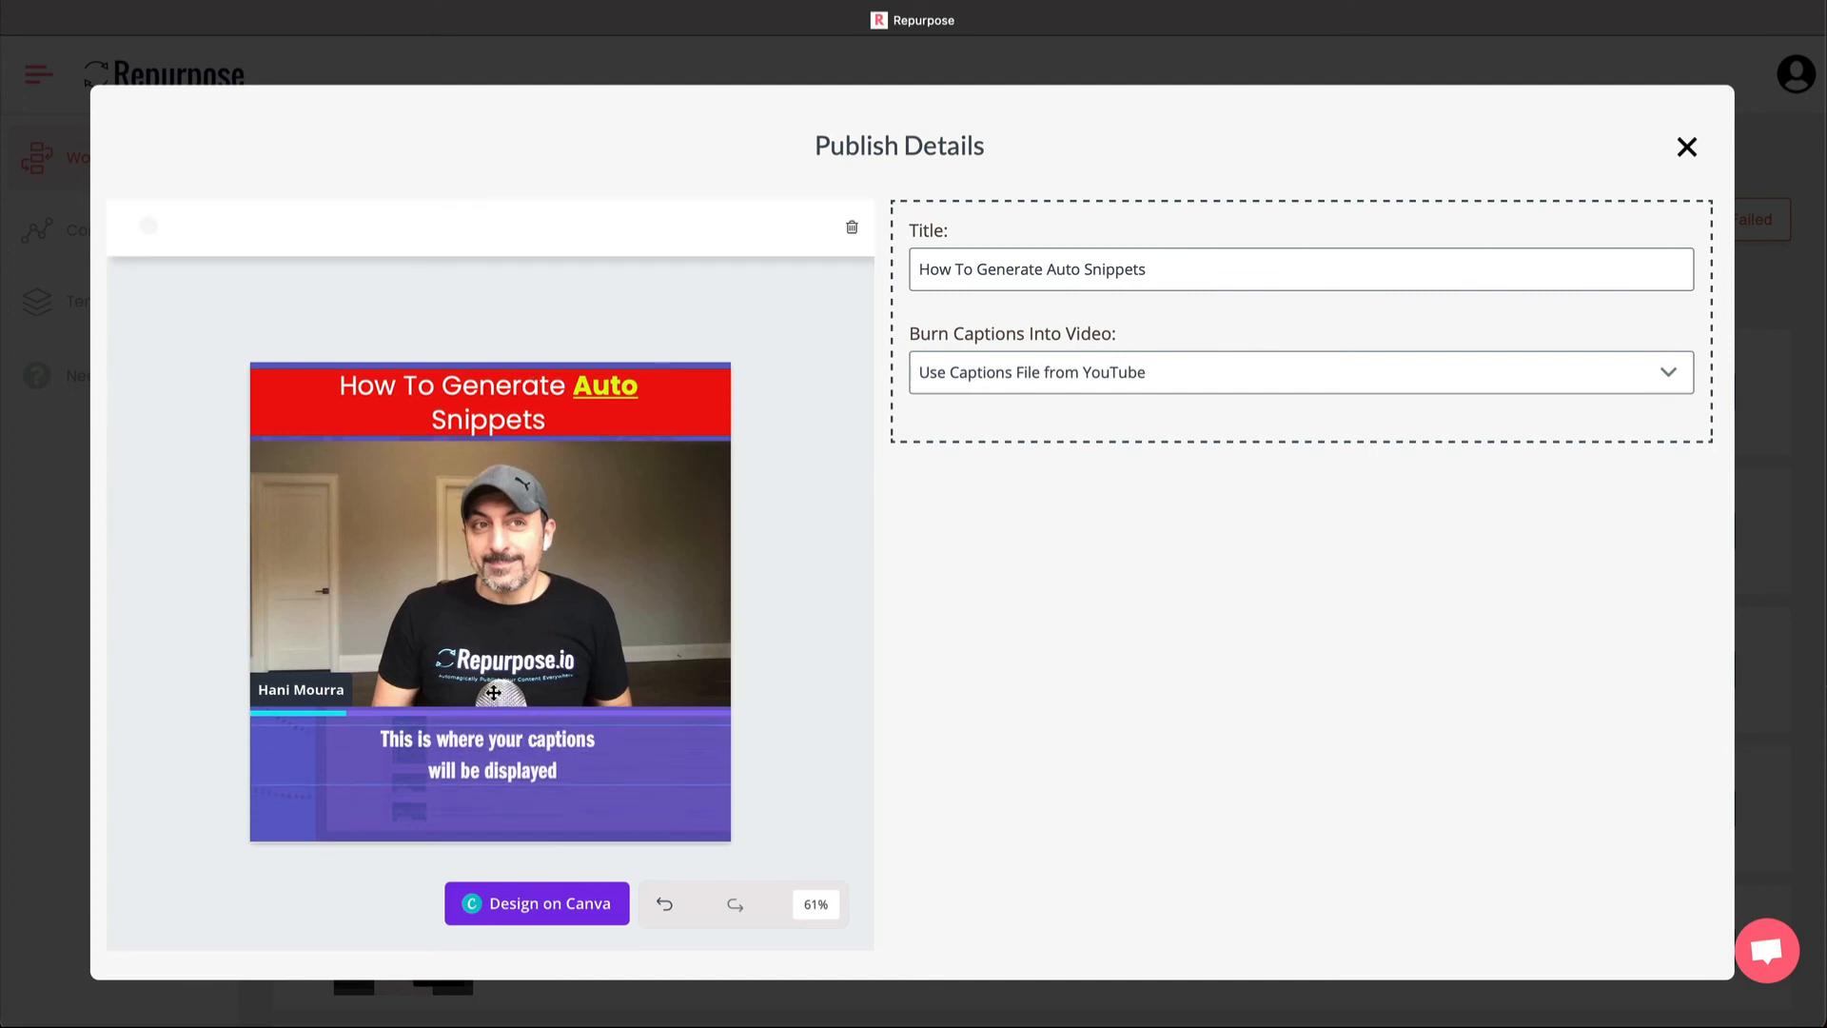
left_click_drag(491, 748, 491, 753)
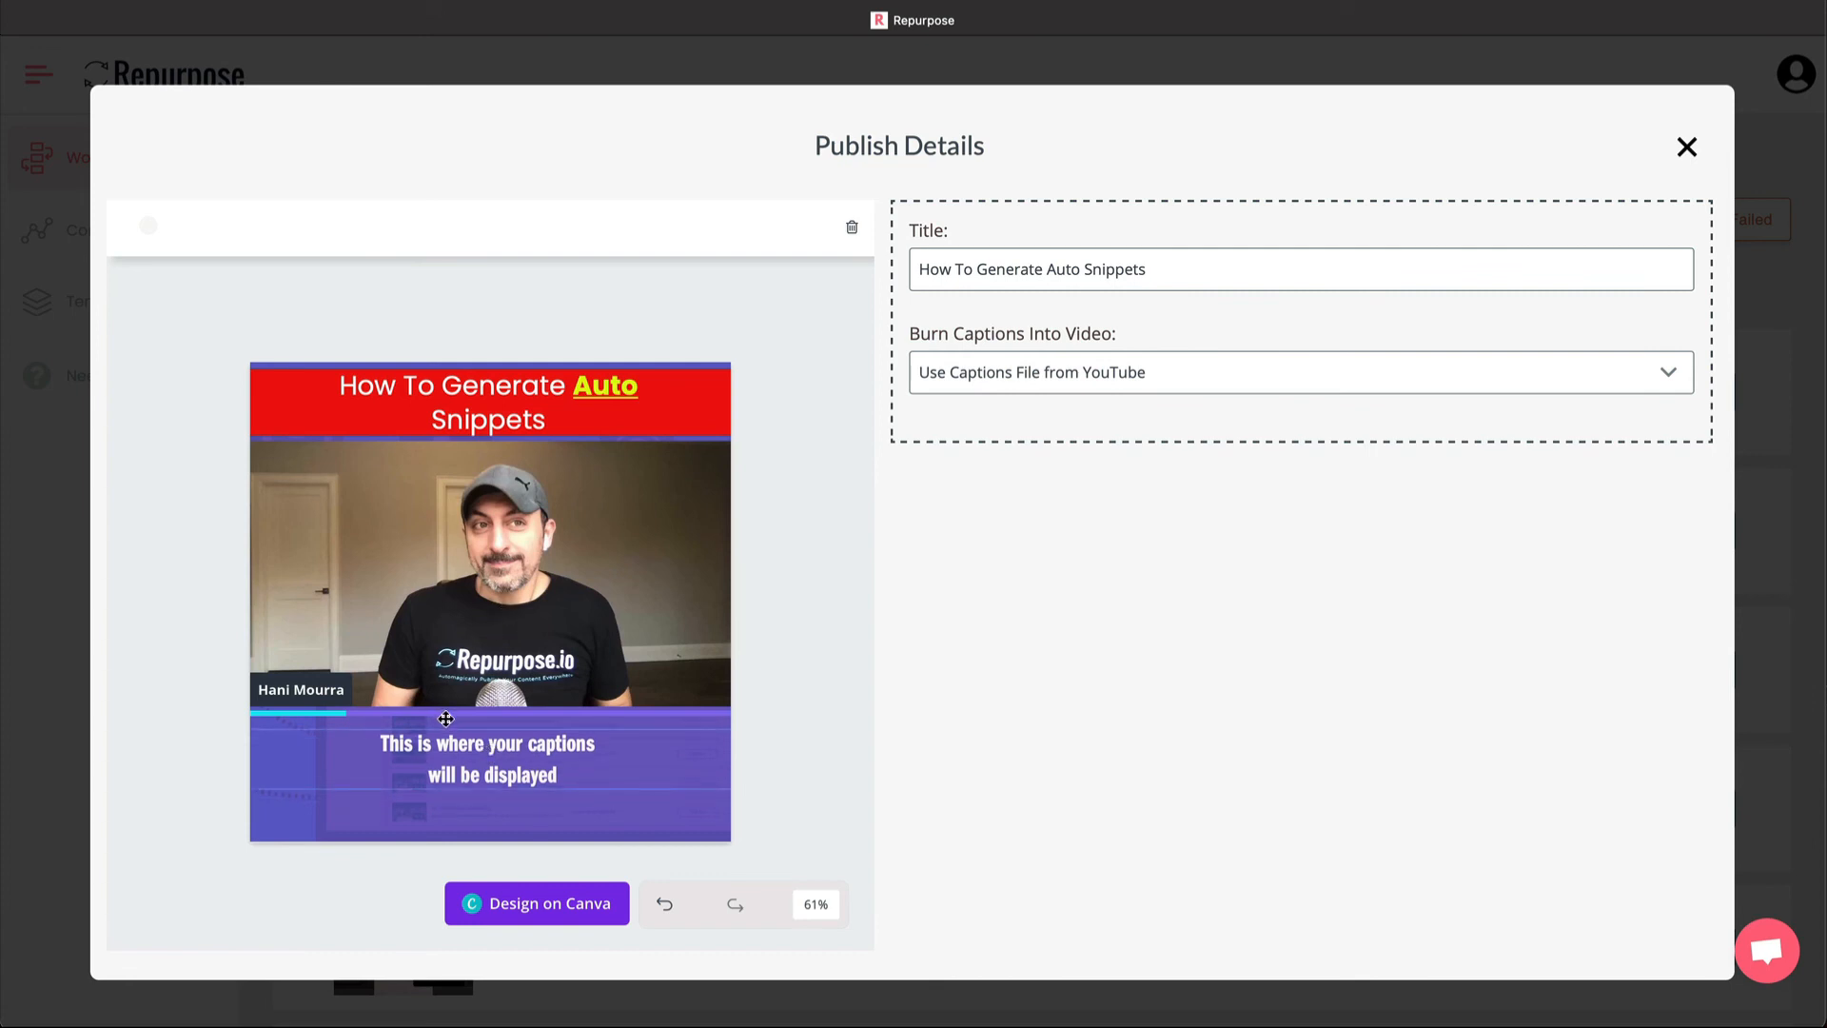
mouse_move(445, 718)
left_mouse_down()
mouse_move(429, 828)
mouse_move(437, 711)
left_mouse_up()
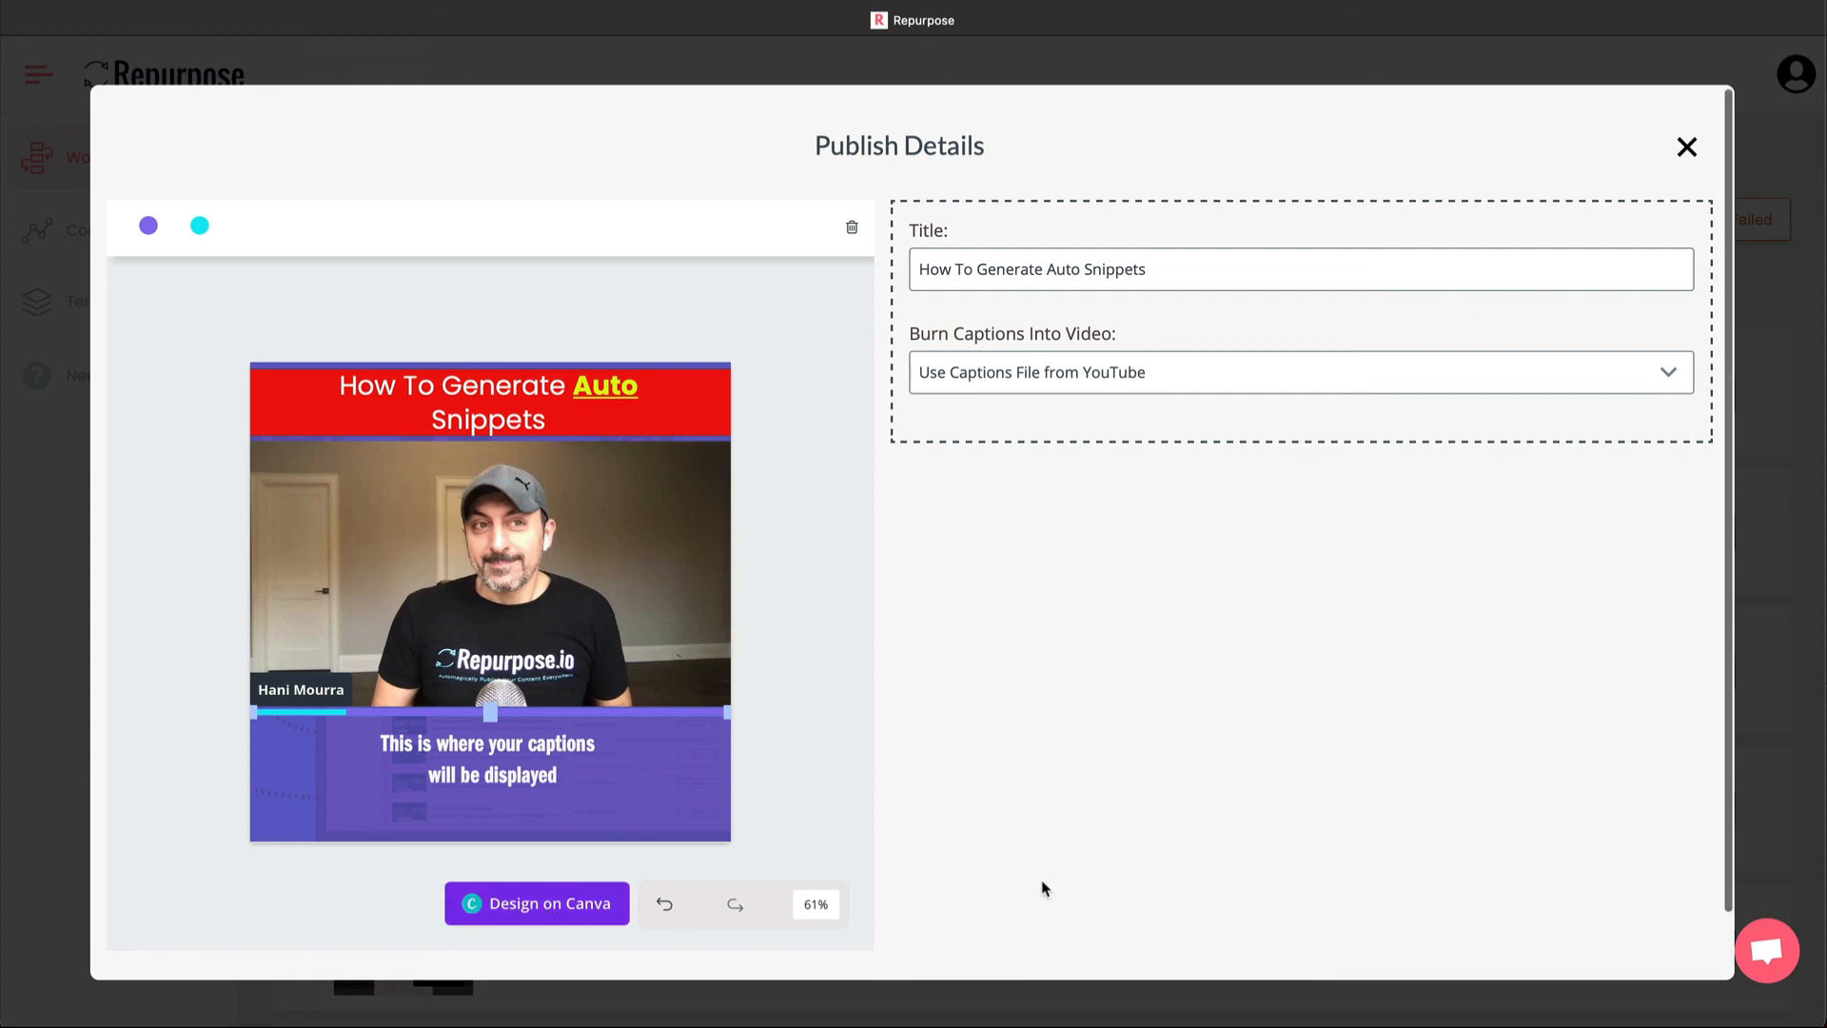
- Publish the "How To Generate Auto Snippets" snippet immediately and open its published video in Dropbox
scroll(1042, 883, "down", 2)
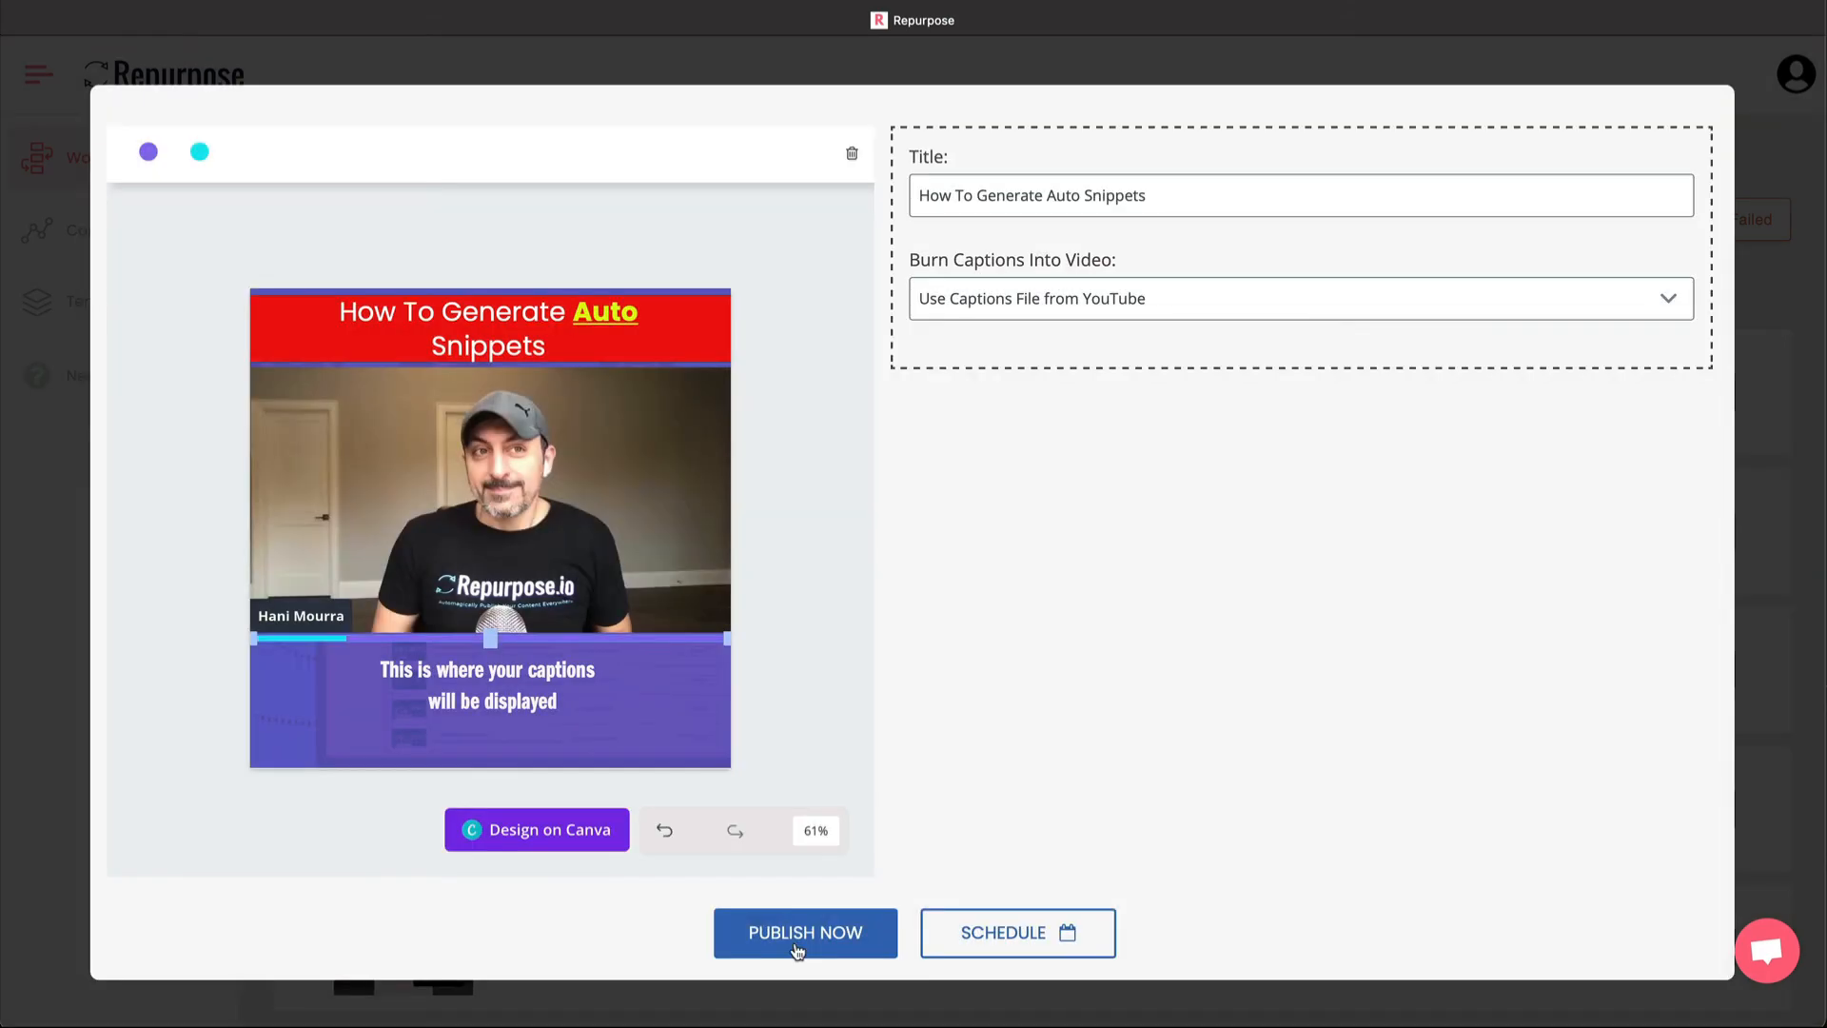
left_click(798, 947)
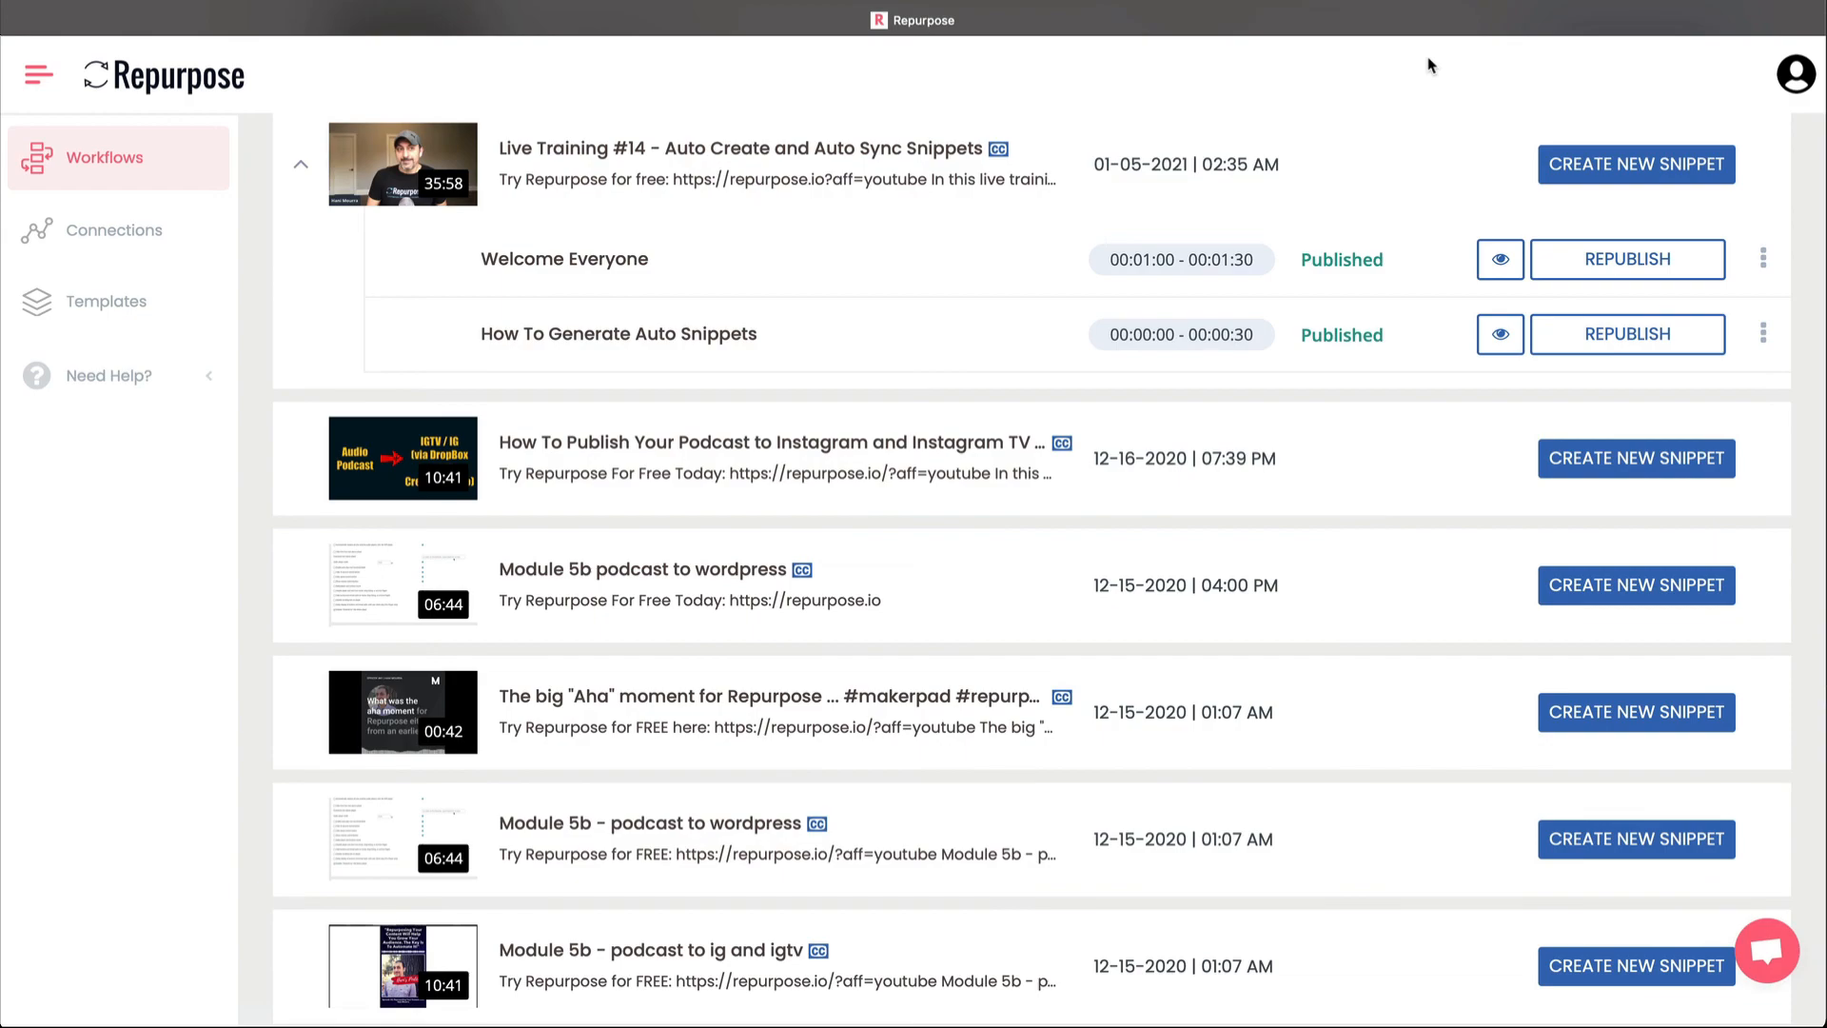
left_click(1501, 334)
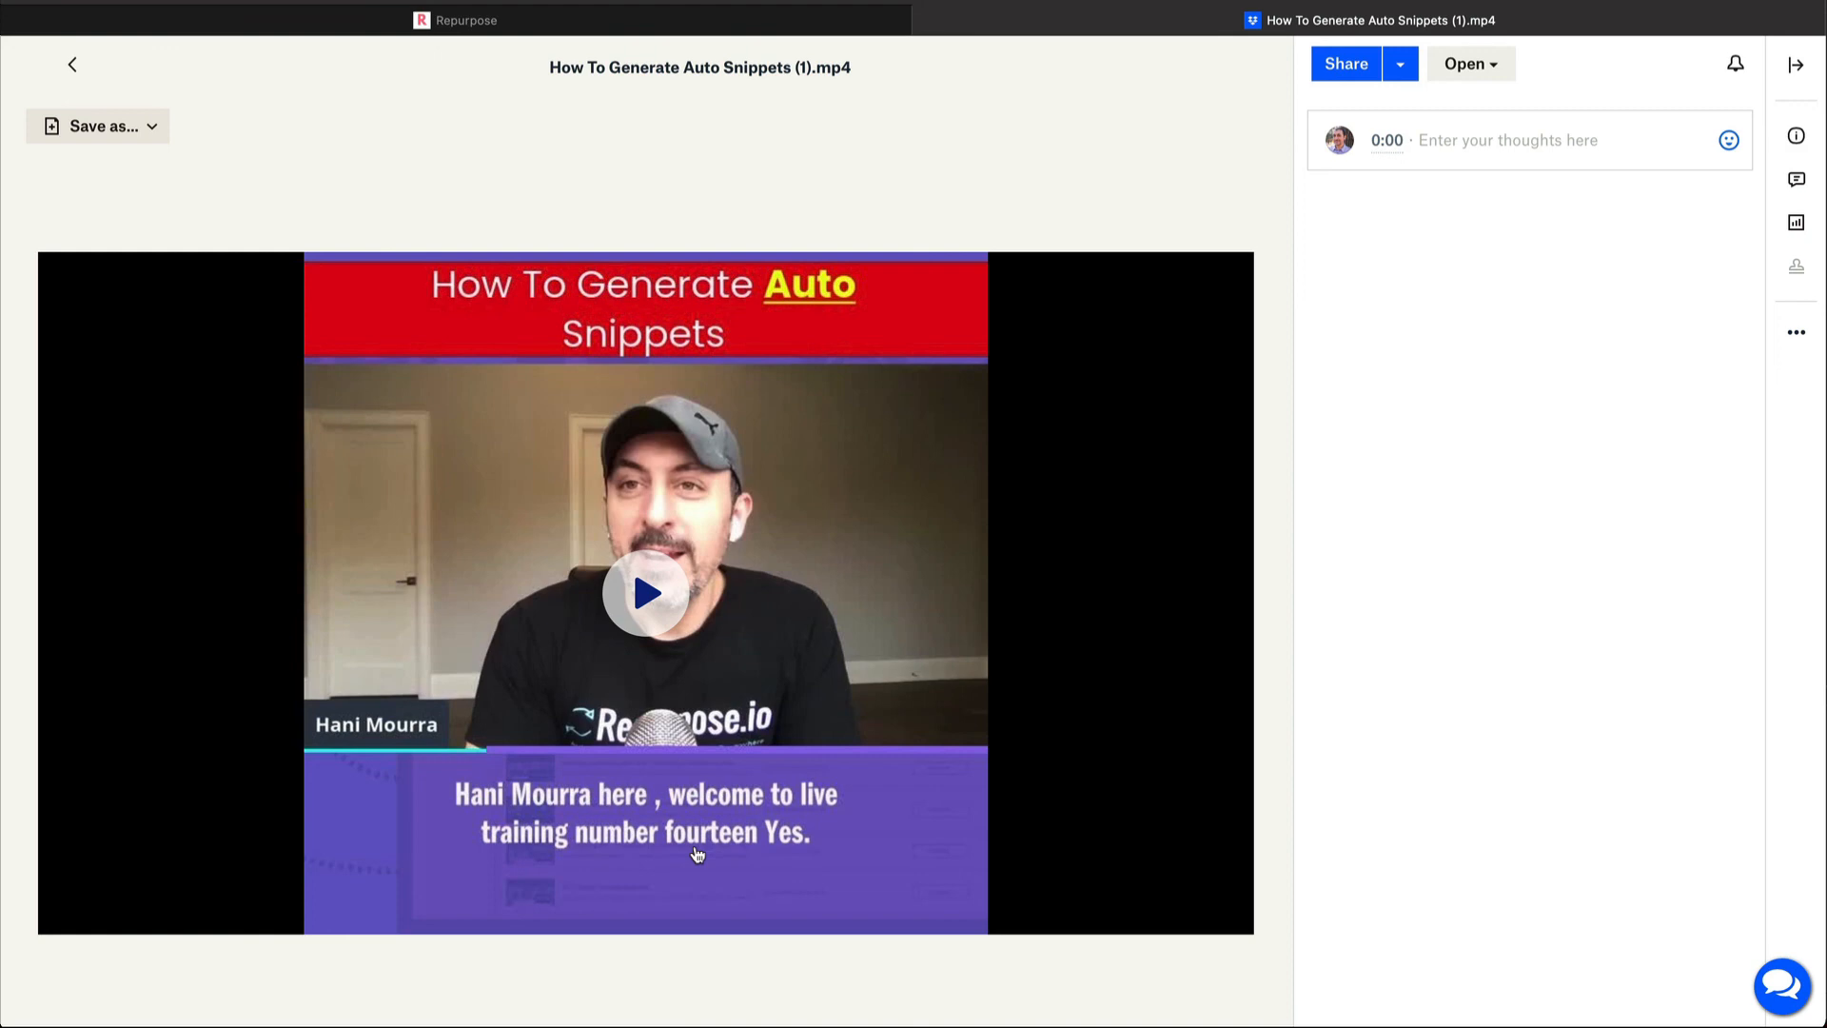
- Switch back to Repurpose, open the "Welcome Everyone" snippet for republishing and replace its headline's first fire emoji with 🙌
left_click(734, 20)
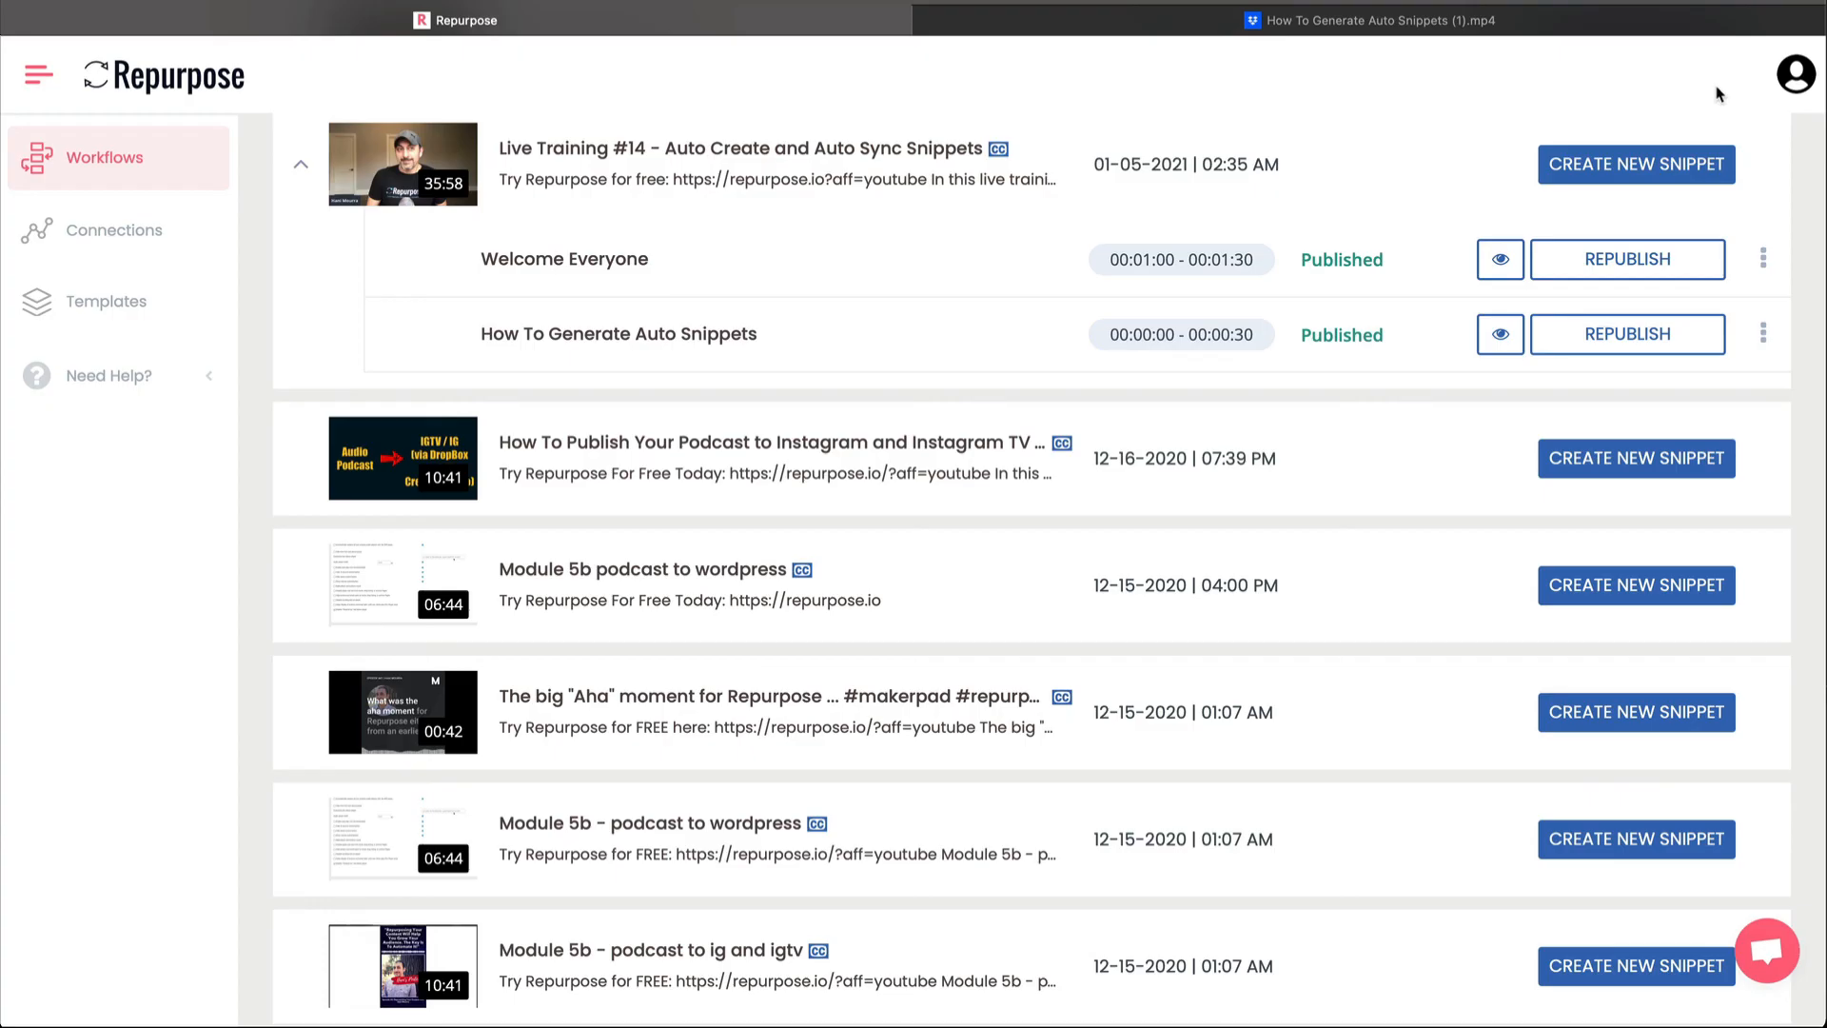
left_click(1627, 259)
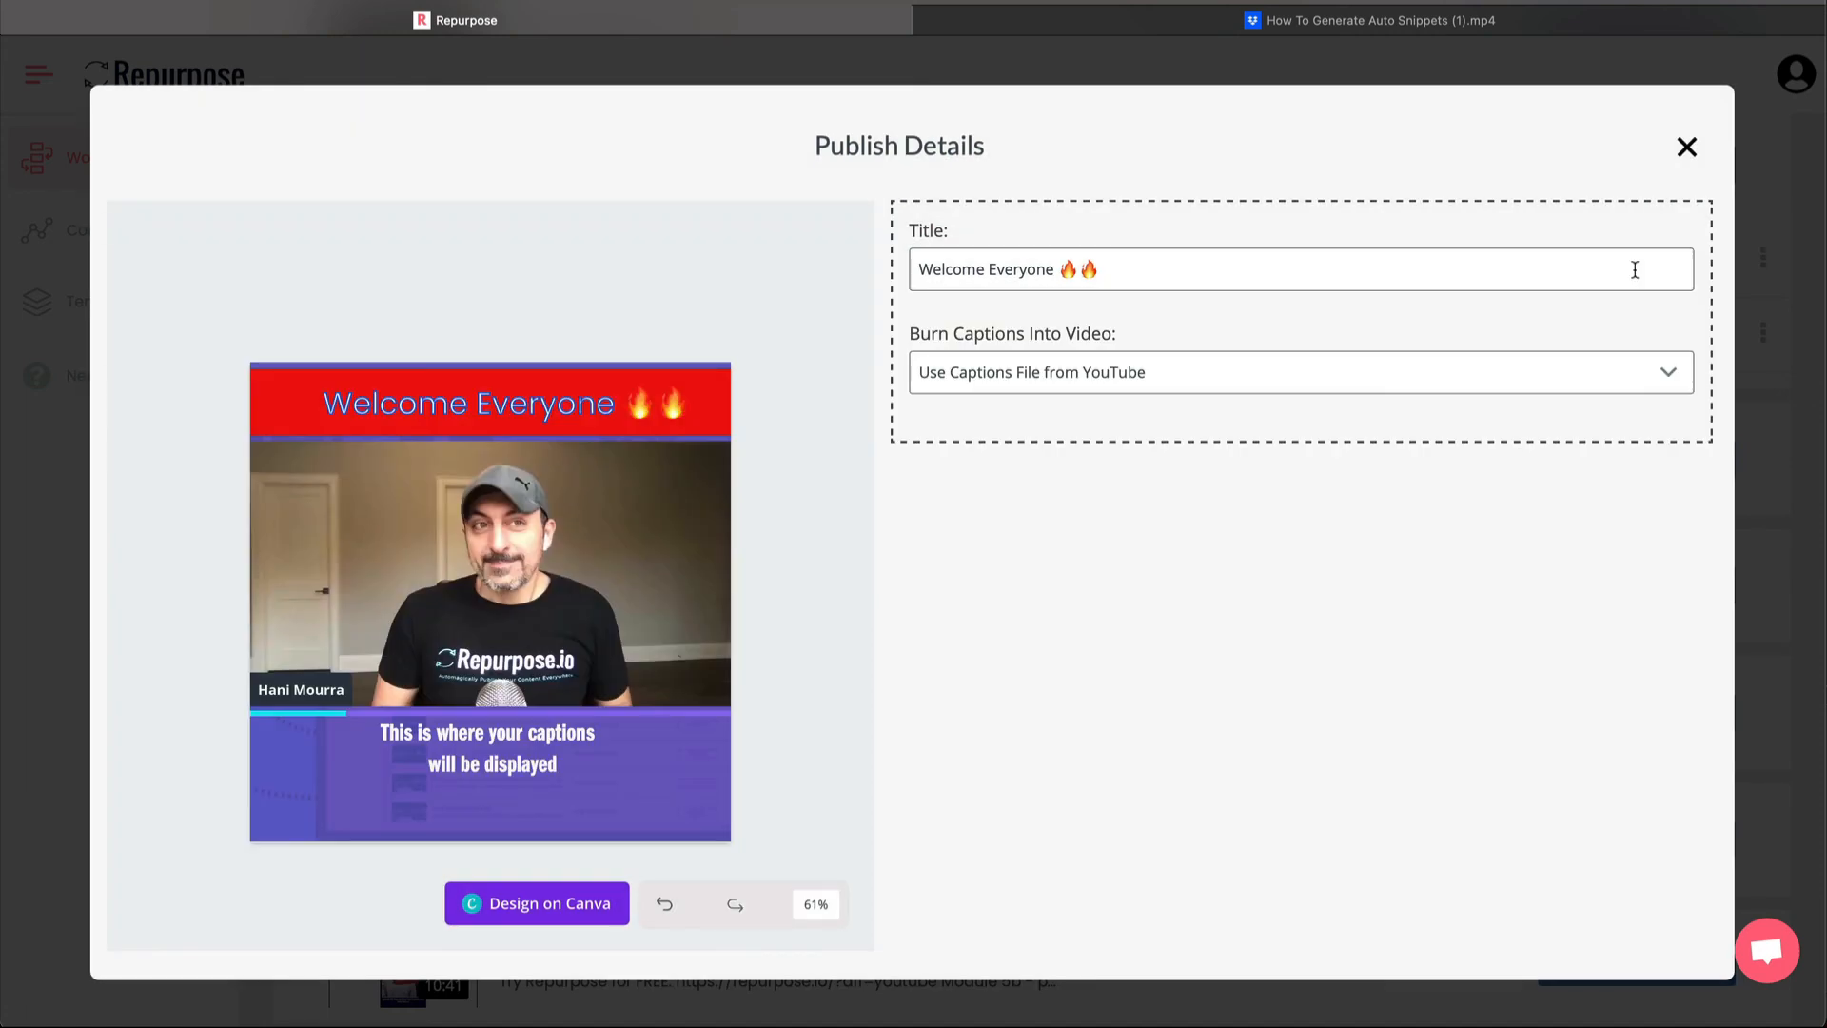
left_click(433, 409)
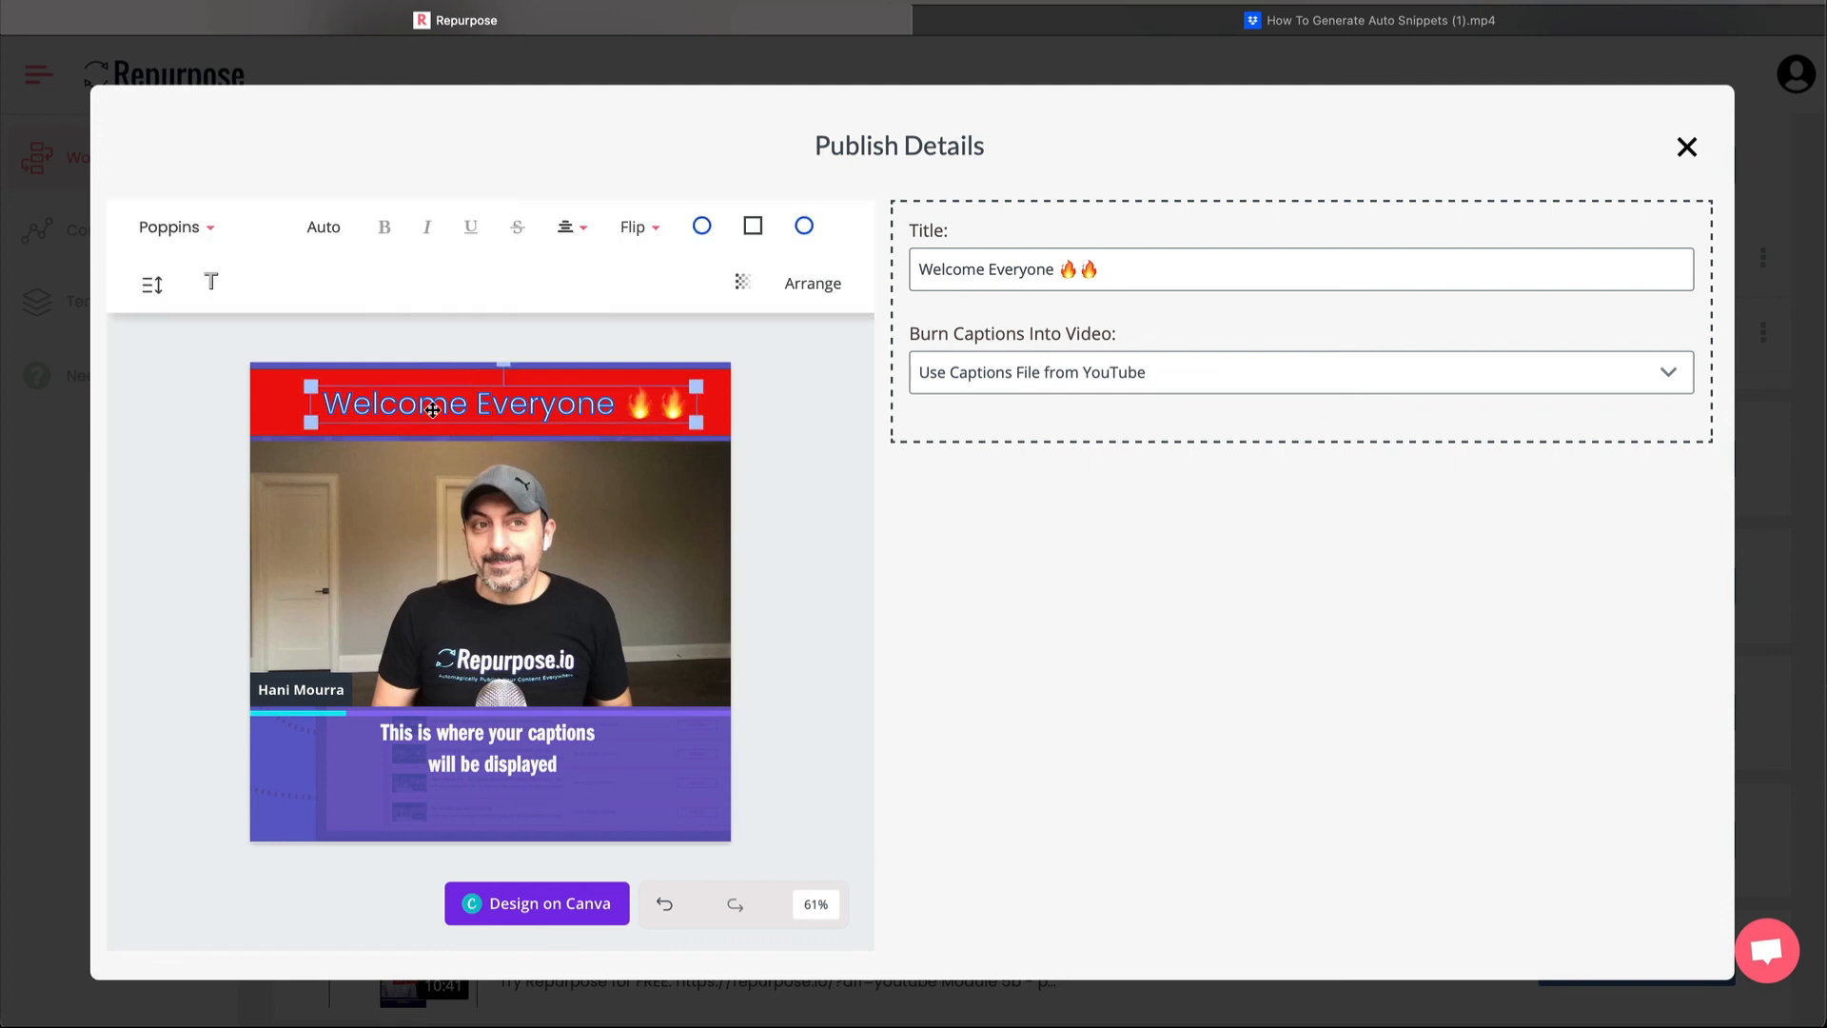
left_click(633, 404)
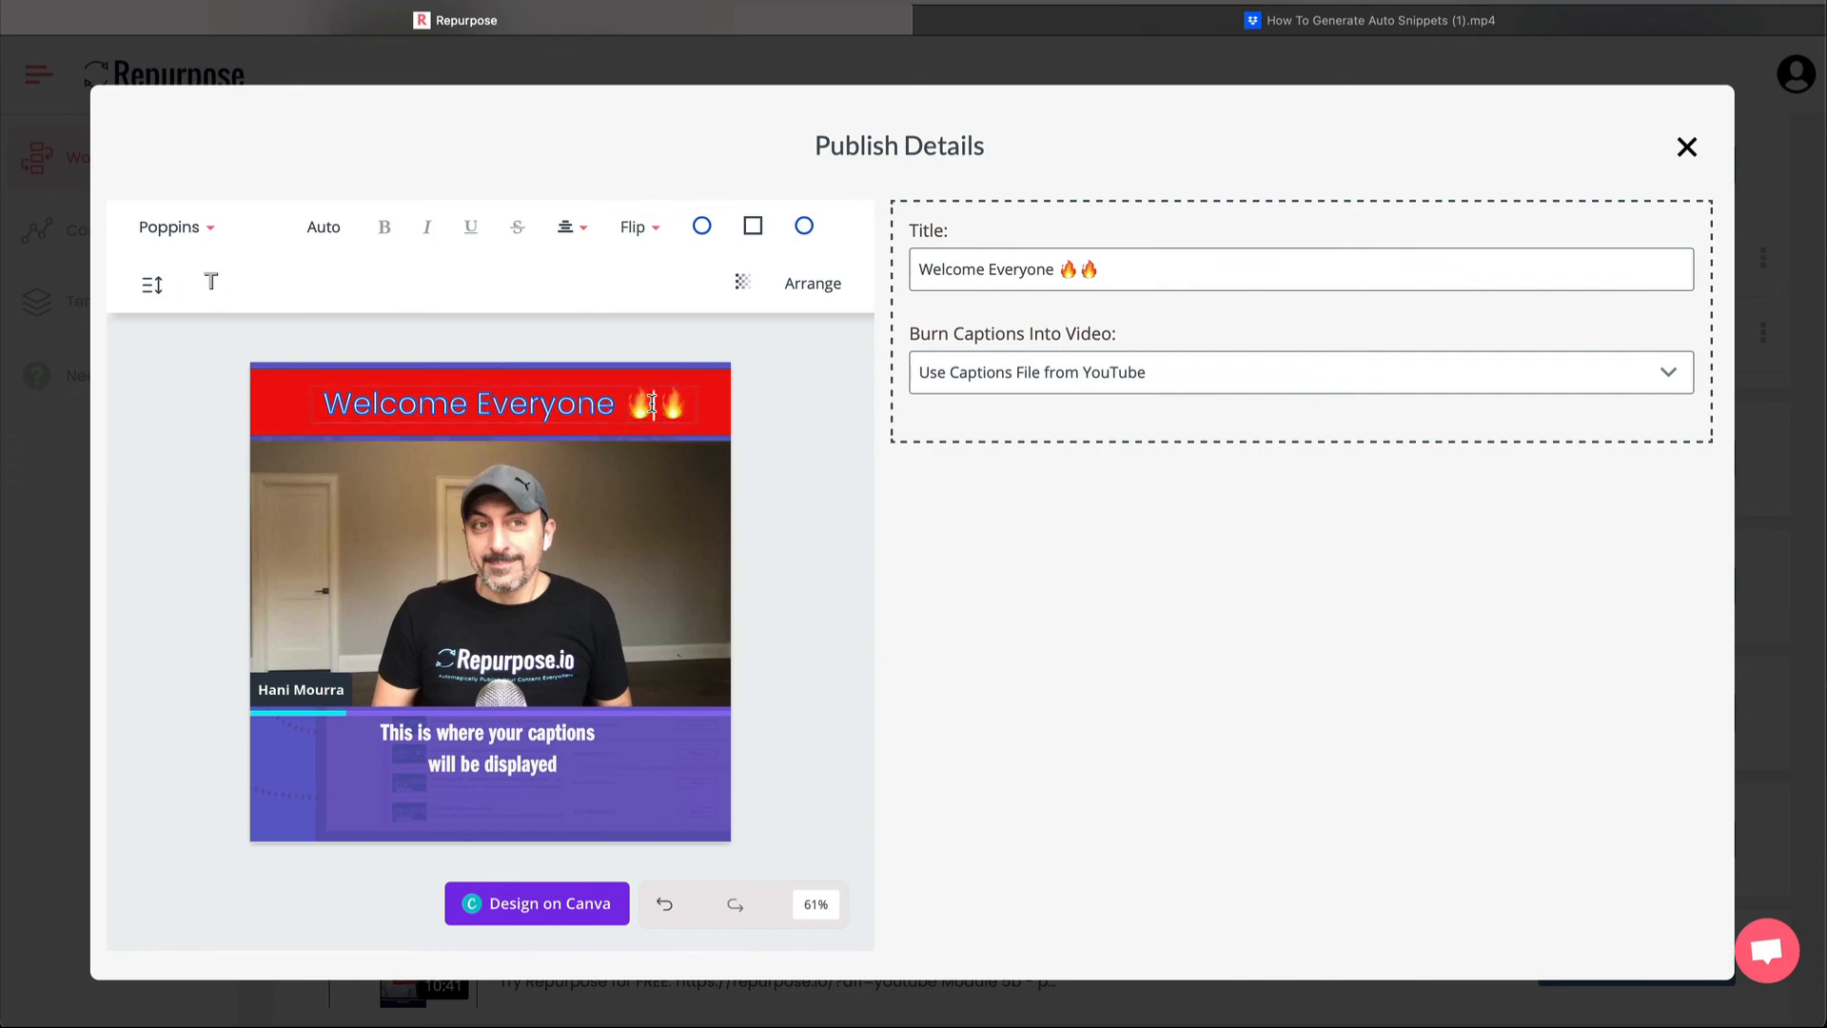
key("BackSpace")
type("🙌")
left_click(534, 749)
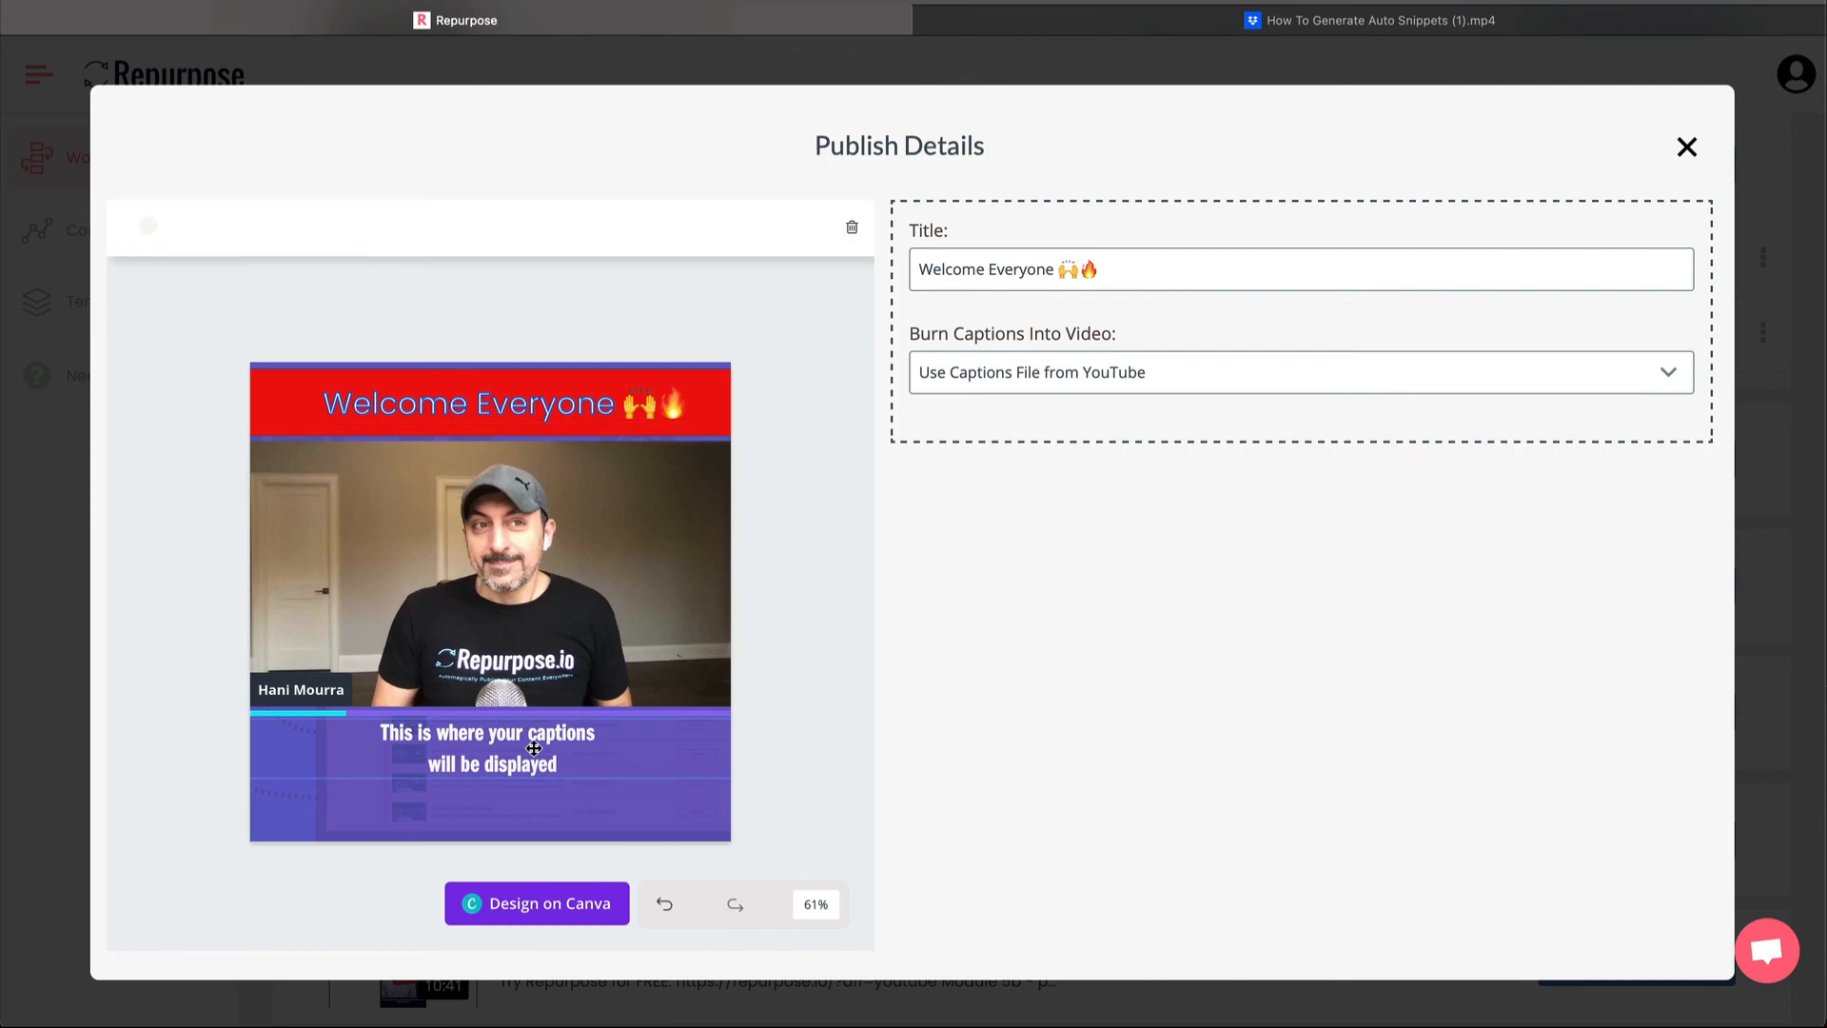